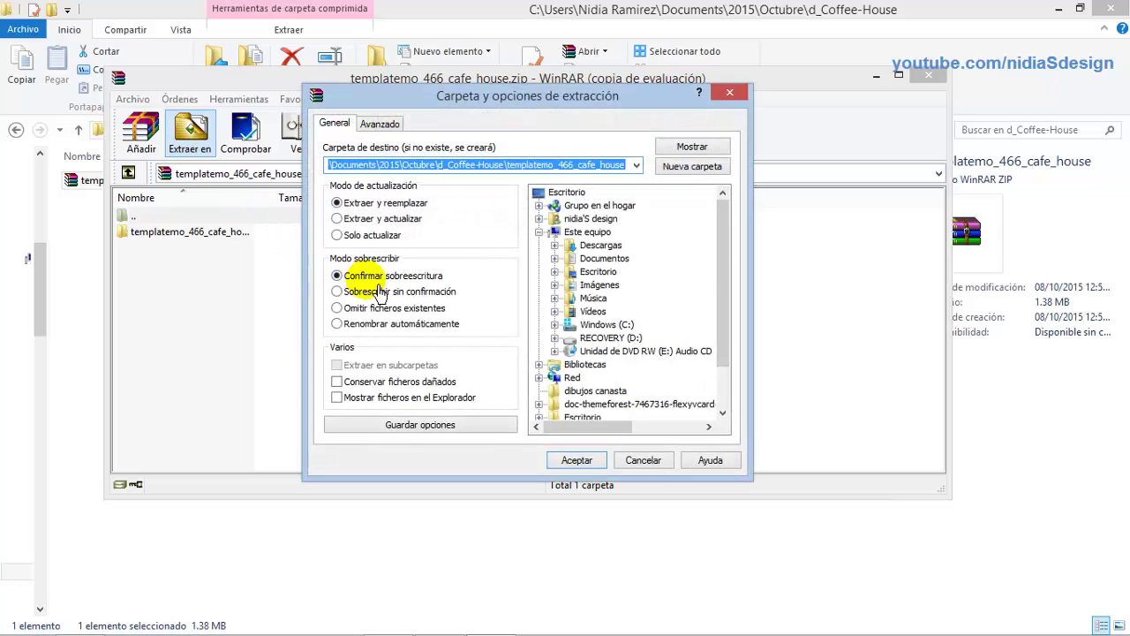
Extract templatemo_466_cafe_house.zip into the d_Coffee-House folder and close WinRAR
click(587, 468)
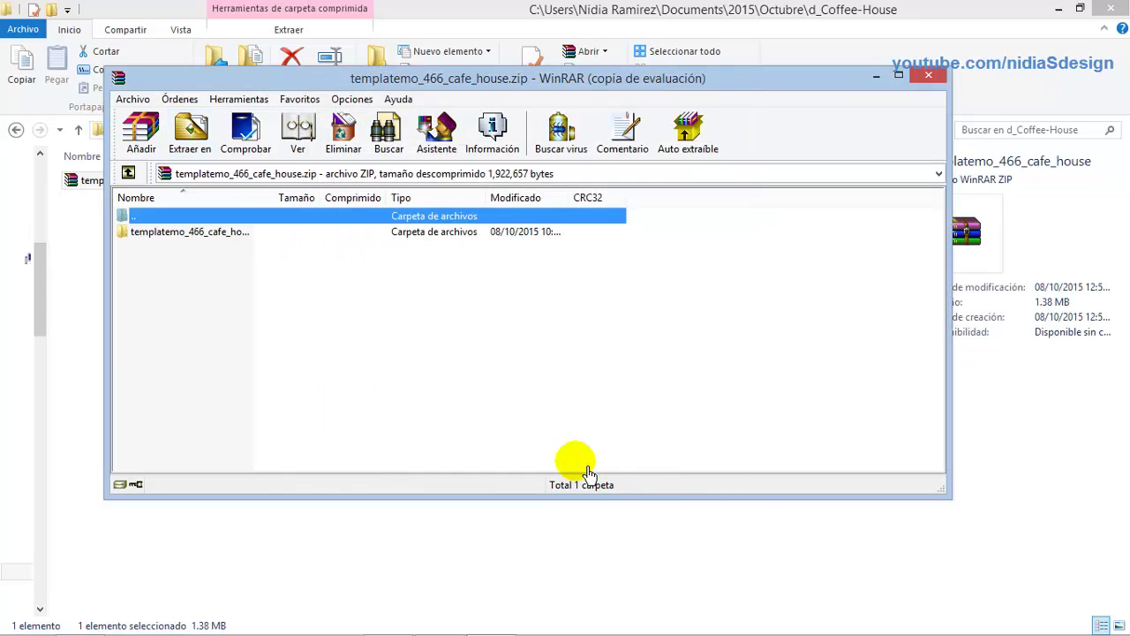
click(928, 75)
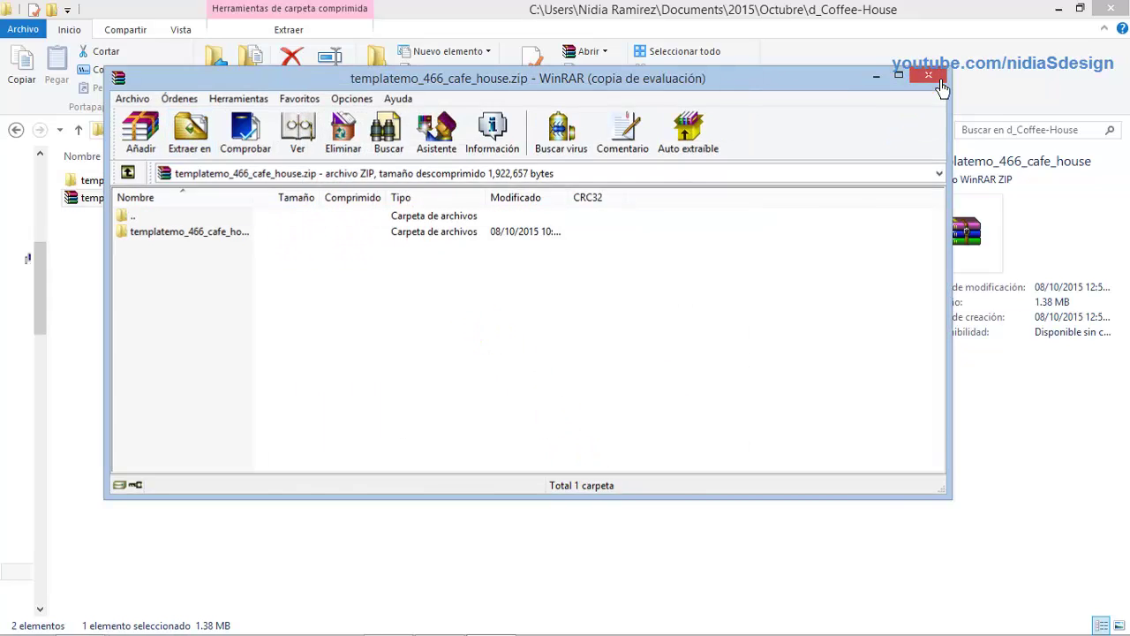
click(139, 278)
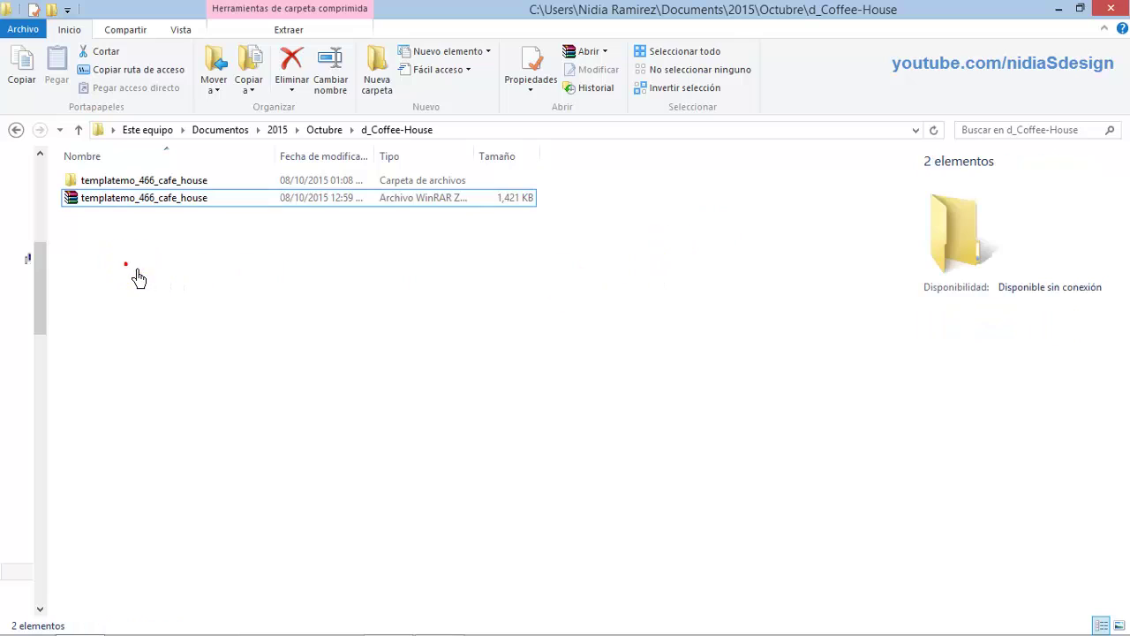
Open index.html from the nested templatemo_466_cafe_house folder in Chrome
double_click(69, 181)
double_click(81, 188)
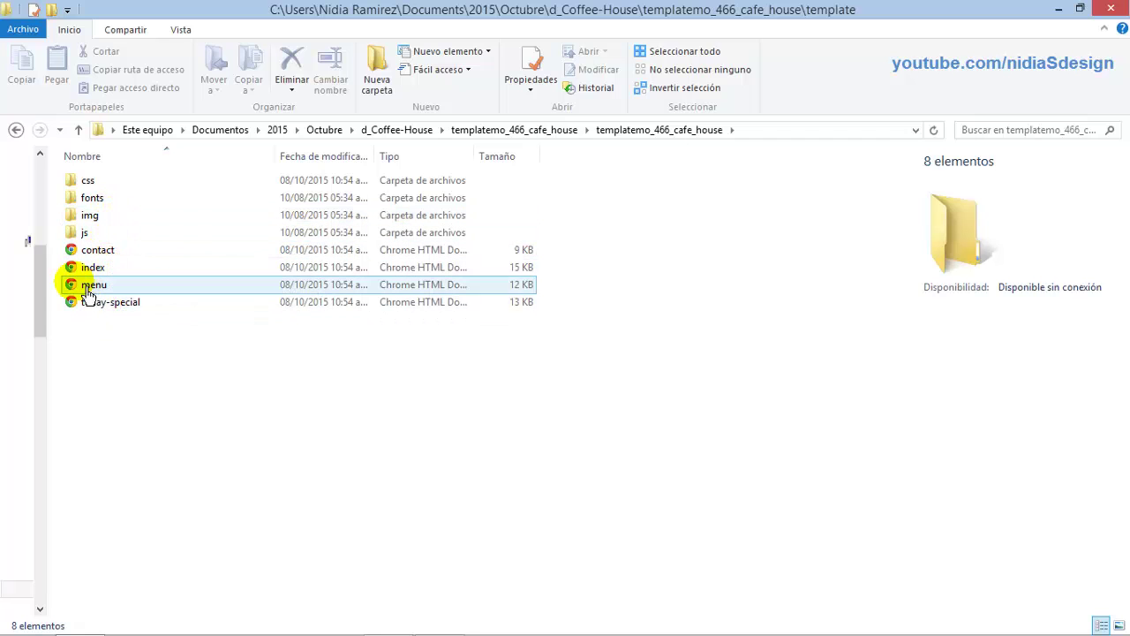
double_click(74, 267)
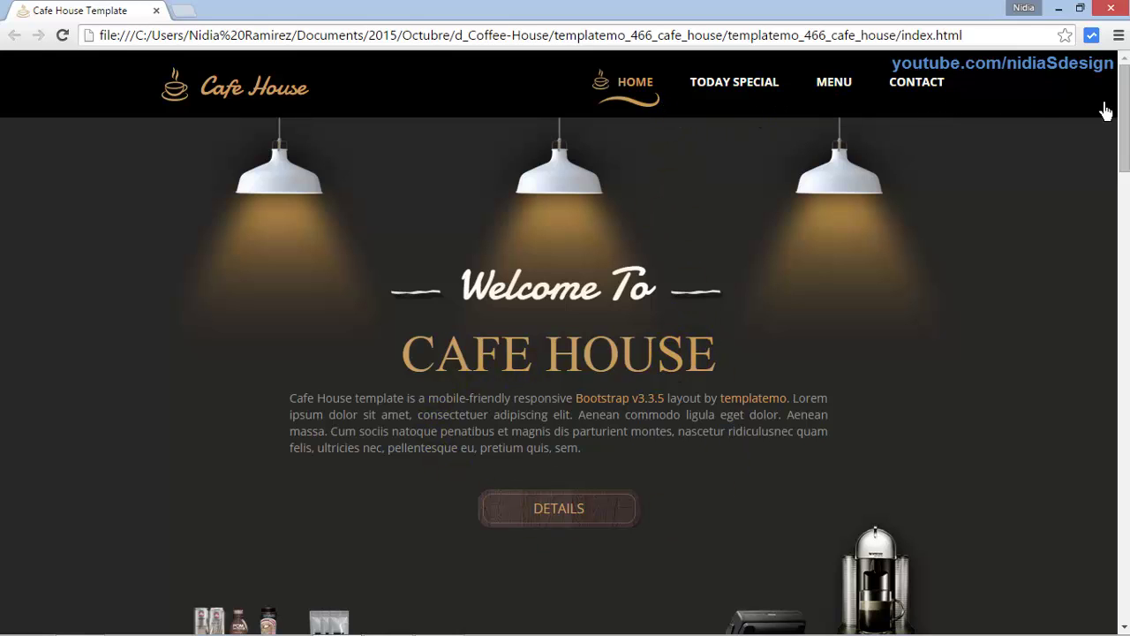
Scroll through the whole Cafe House home page, then restore Chrome to a smaller window
drag(1124, 106, 1121, 545)
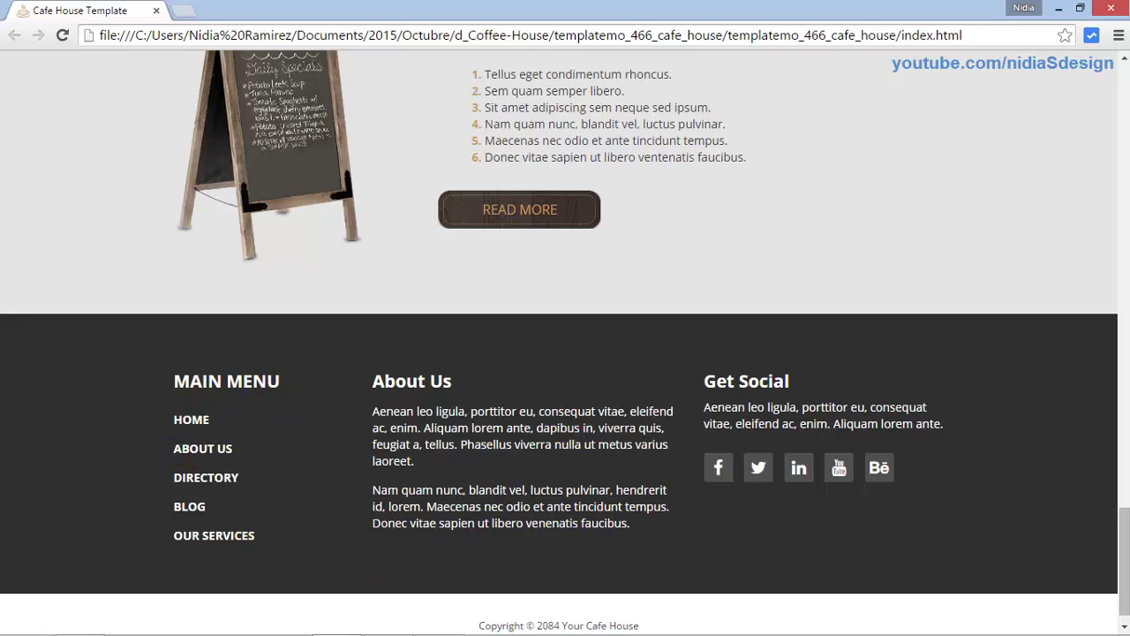
drag(1122, 521, 1100, 76)
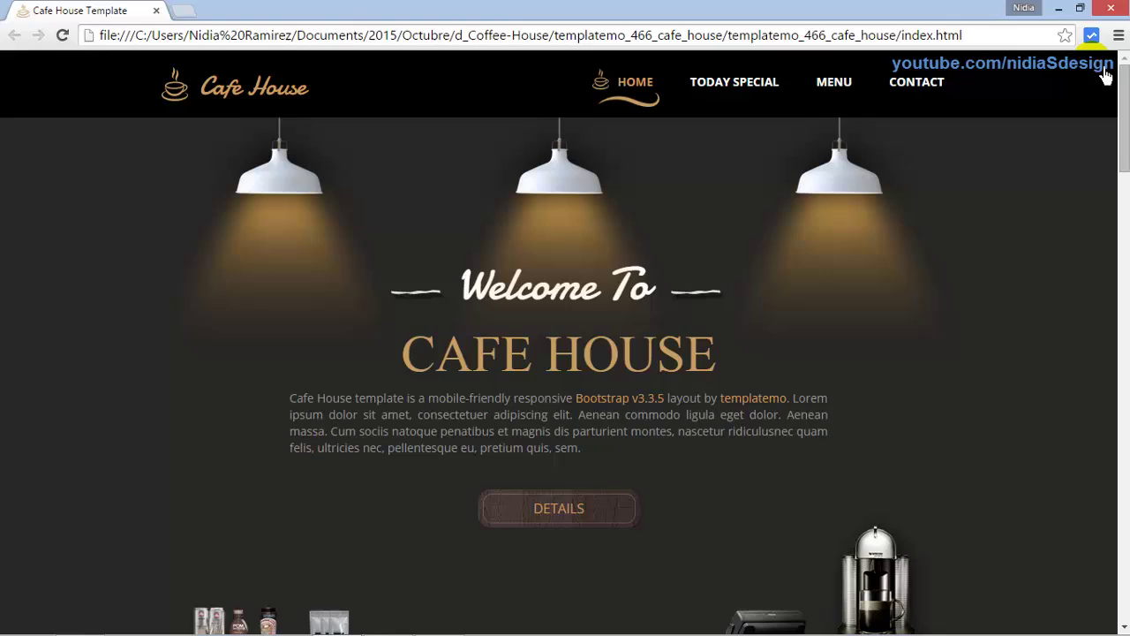
click(1082, 9)
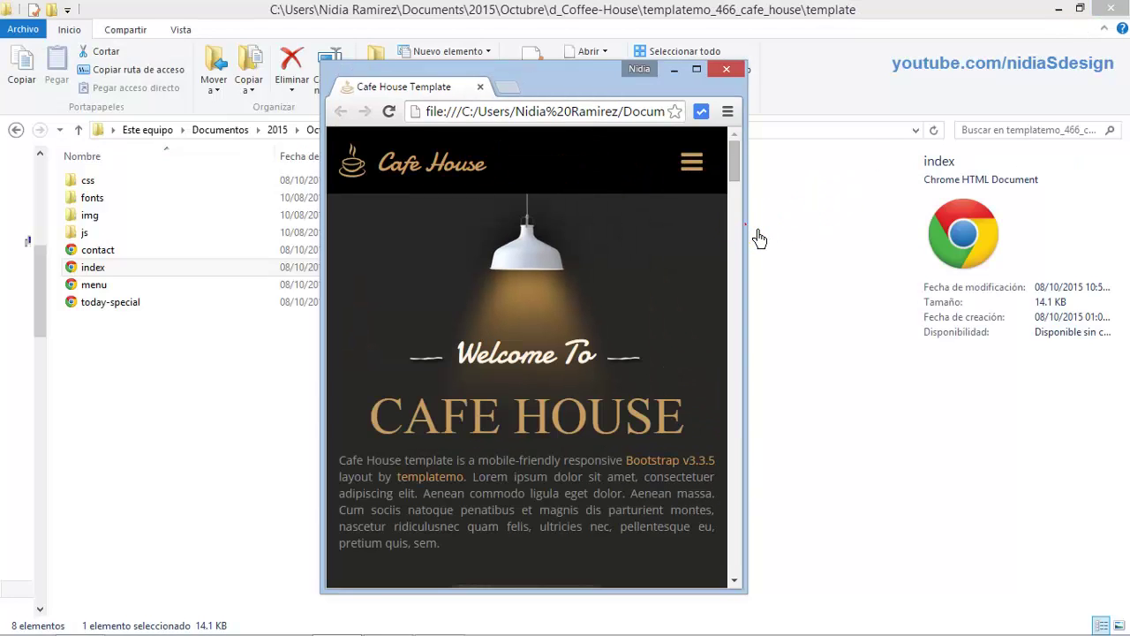
Resize the Chrome window narrower and wider to watch the responsive layout reflow
drag(746, 225, 574, 239)
drag(568, 156, 590, 420)
drag(589, 369, 913, 355)
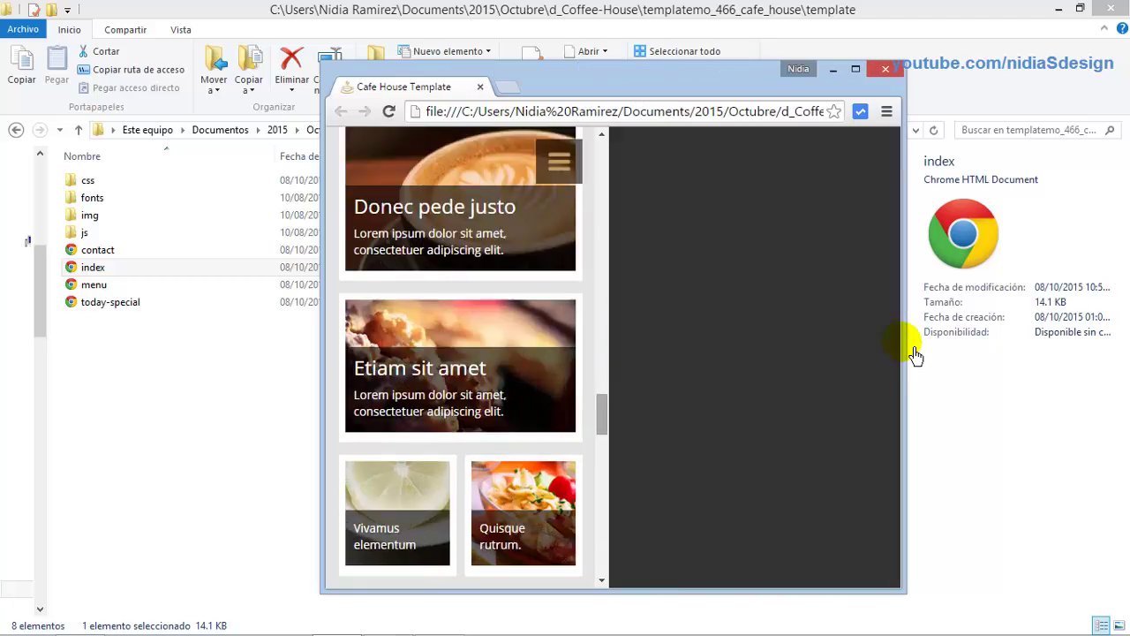
Visit the MENU page through the collapsed navigation, scroll it, and close Chrome
click(850, 168)
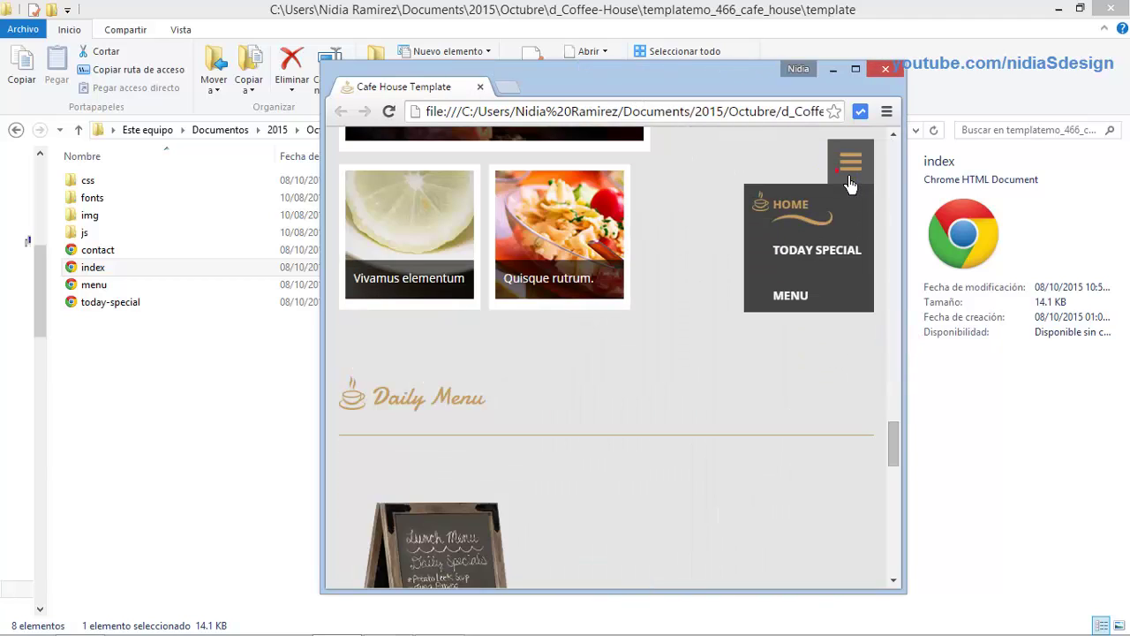
click(807, 295)
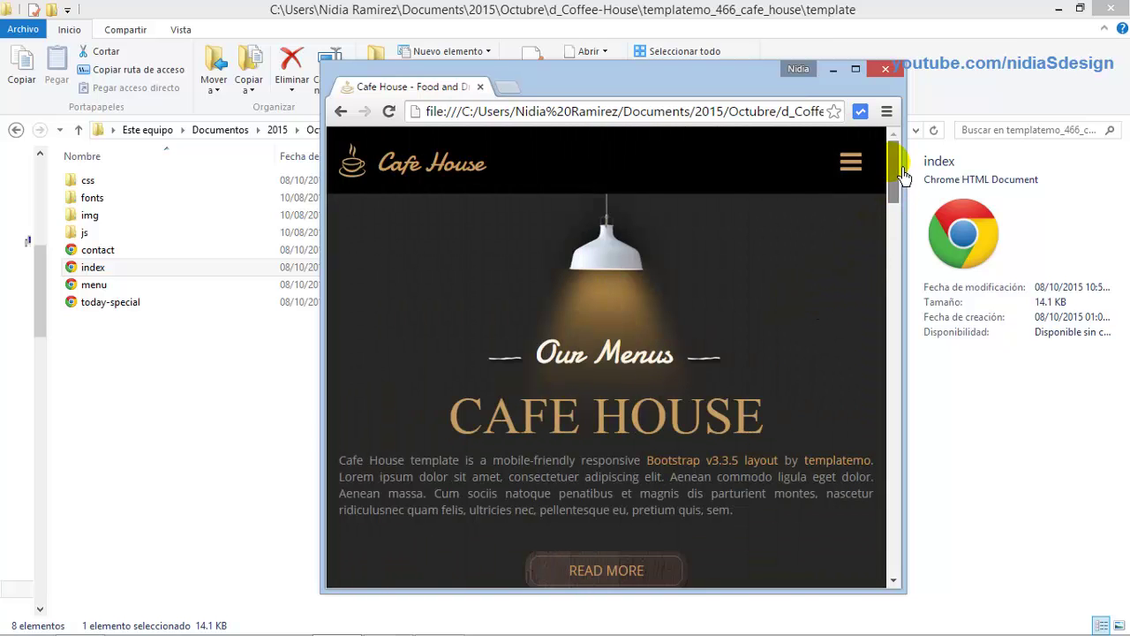
scroll(900, 151, down, 3)
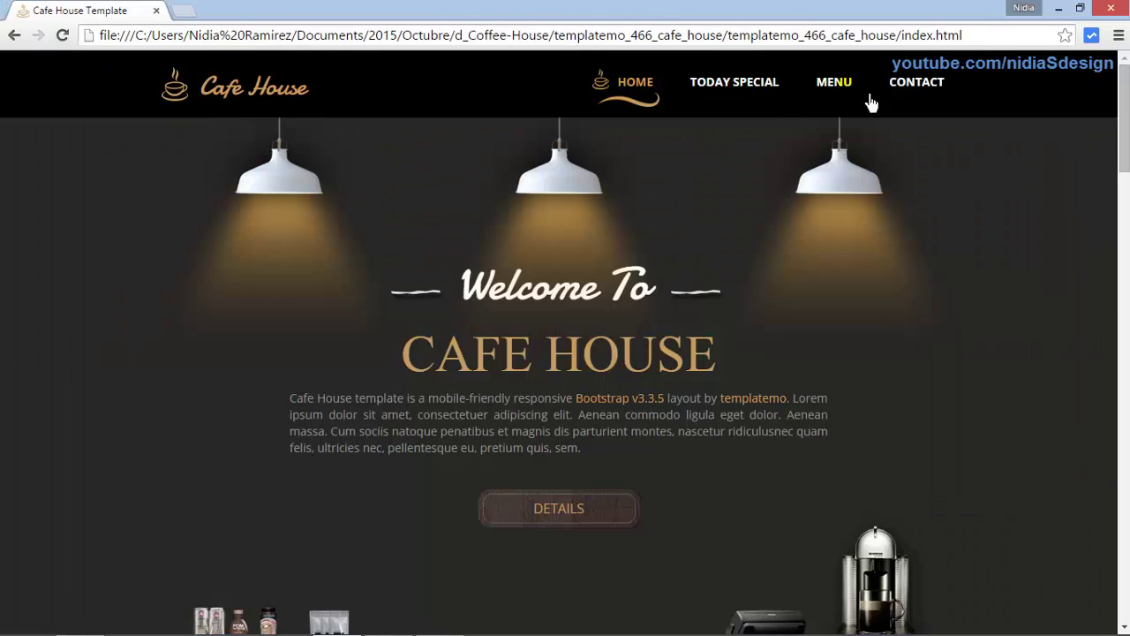
click(1120, 14)
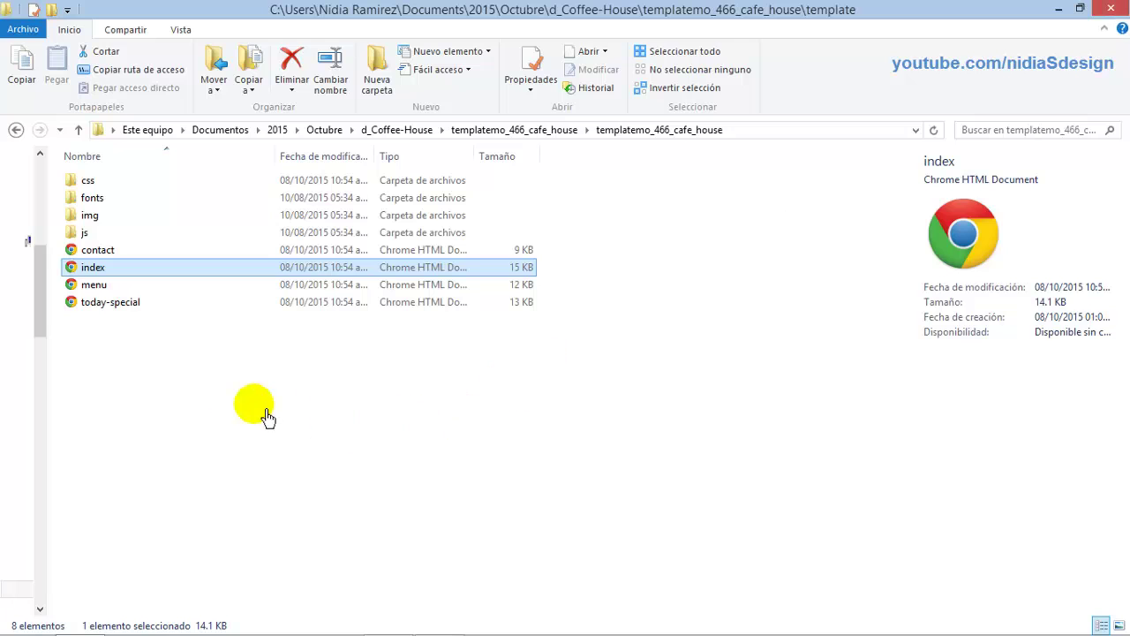
Review the template's img folder pictures, return to the template folder, and switch to Dreamweaver 8
click(188, 393)
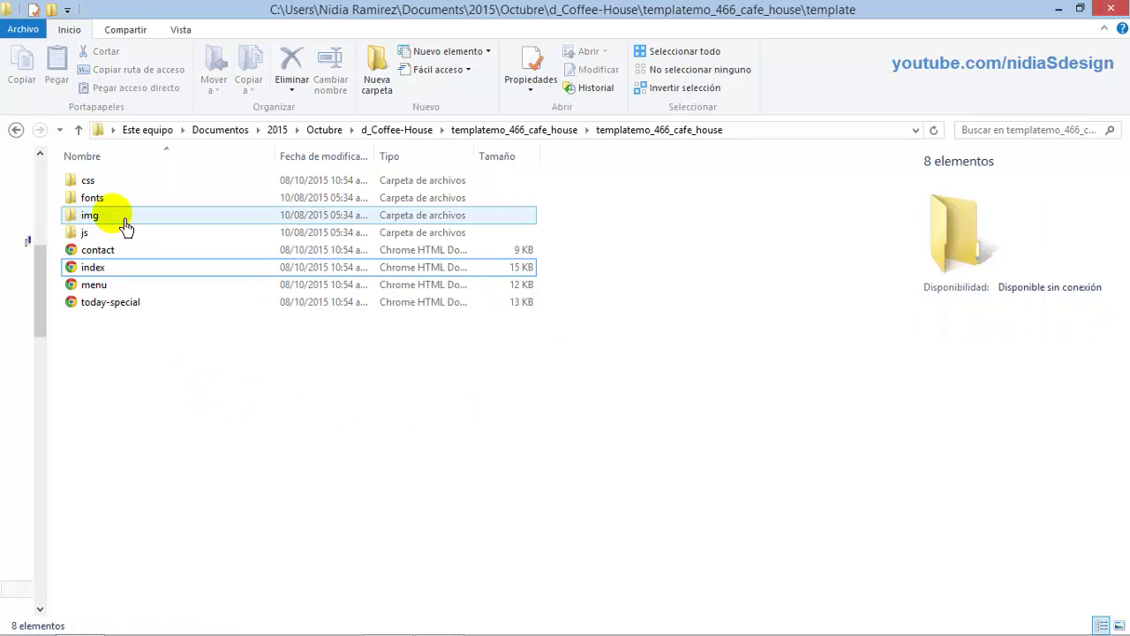
click(123, 223)
double_click(125, 226)
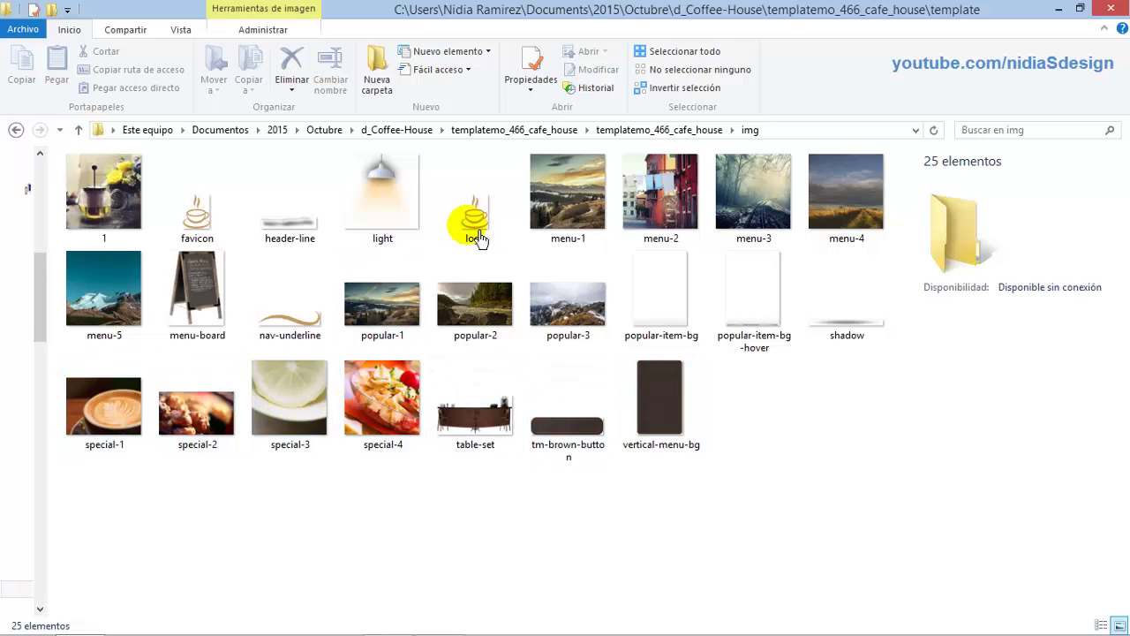
click(624, 132)
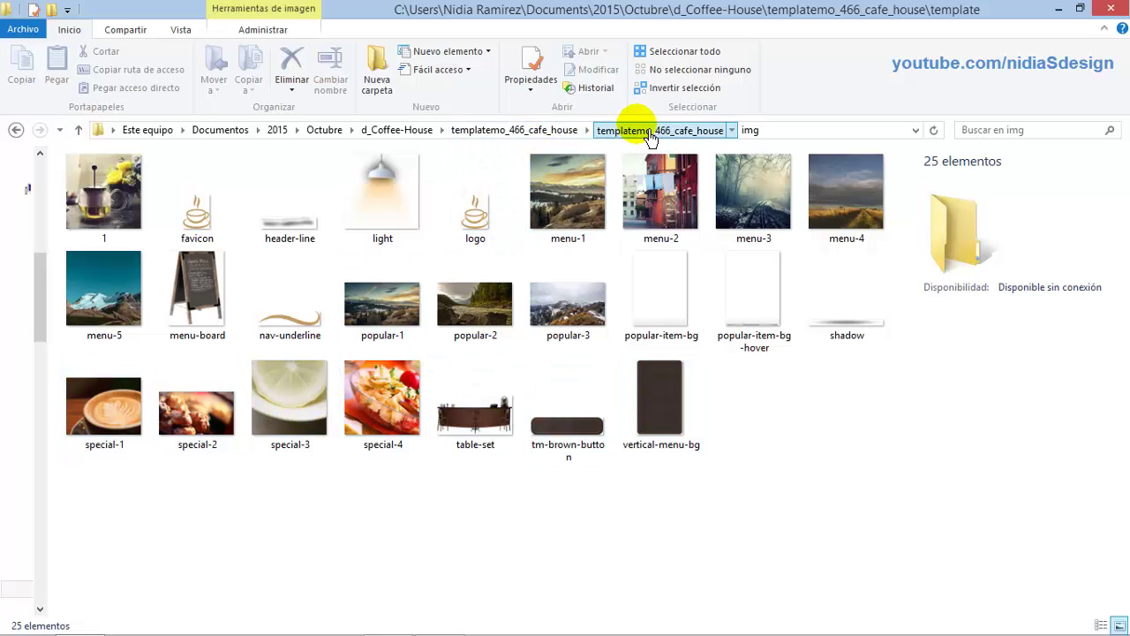
click(252, 386)
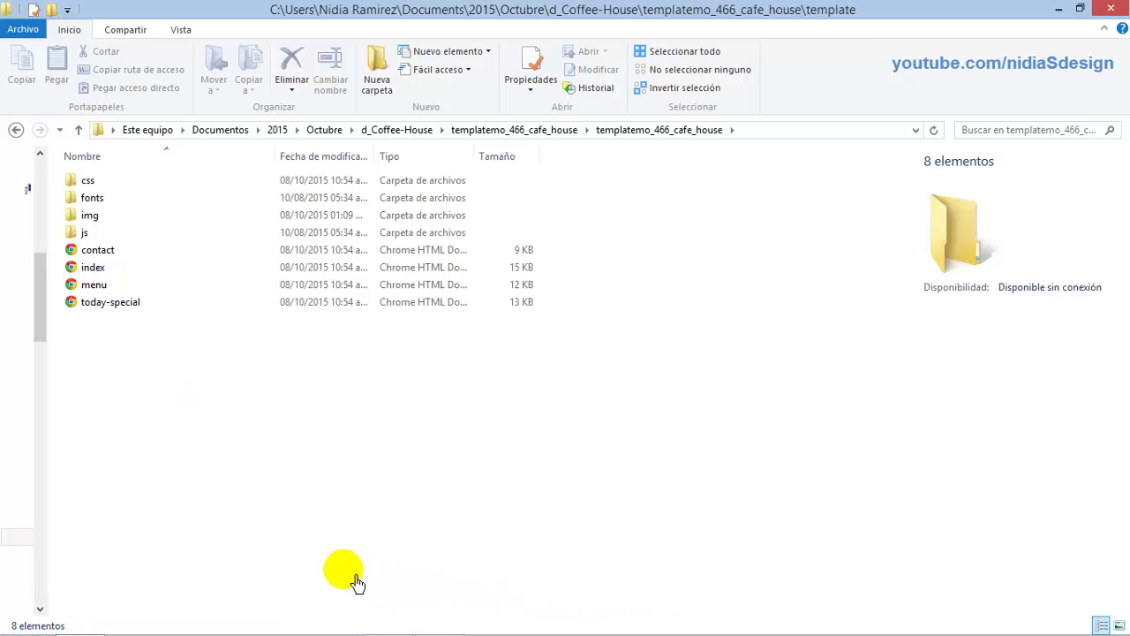
click(503, 624)
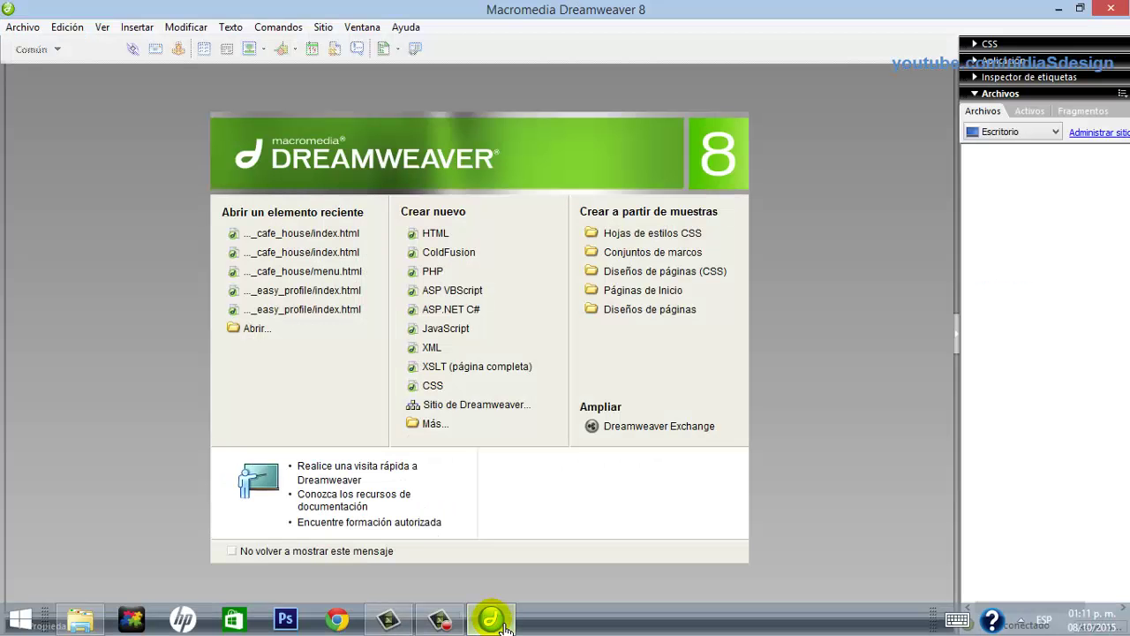
Open the template's index.html in Dreamweaver through the Abrir dialog
click(250, 331)
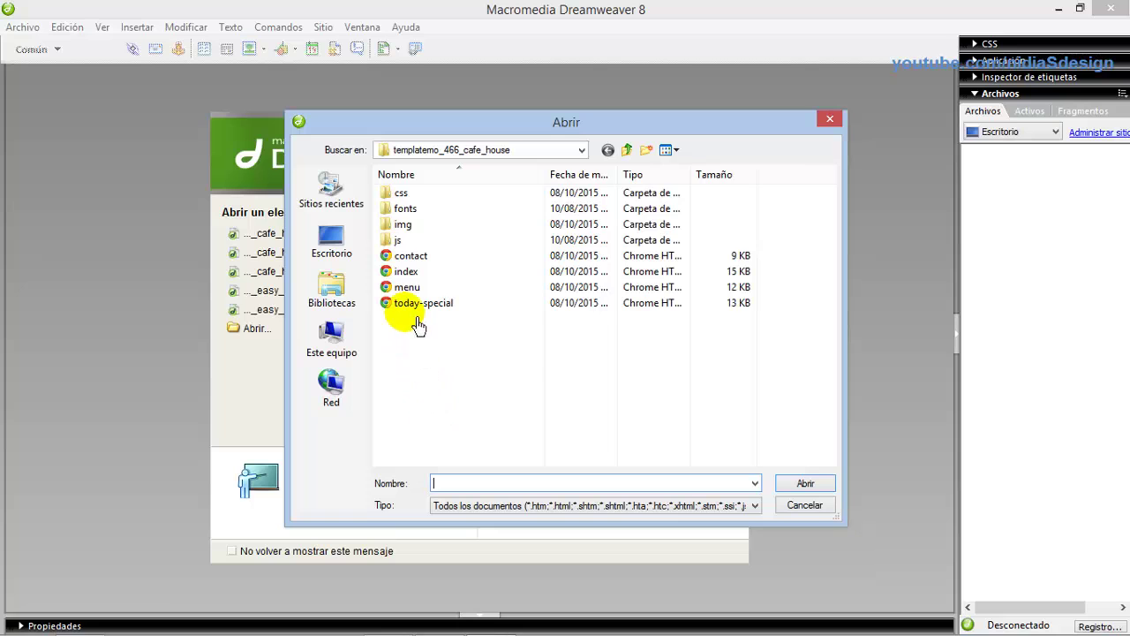
click(395, 273)
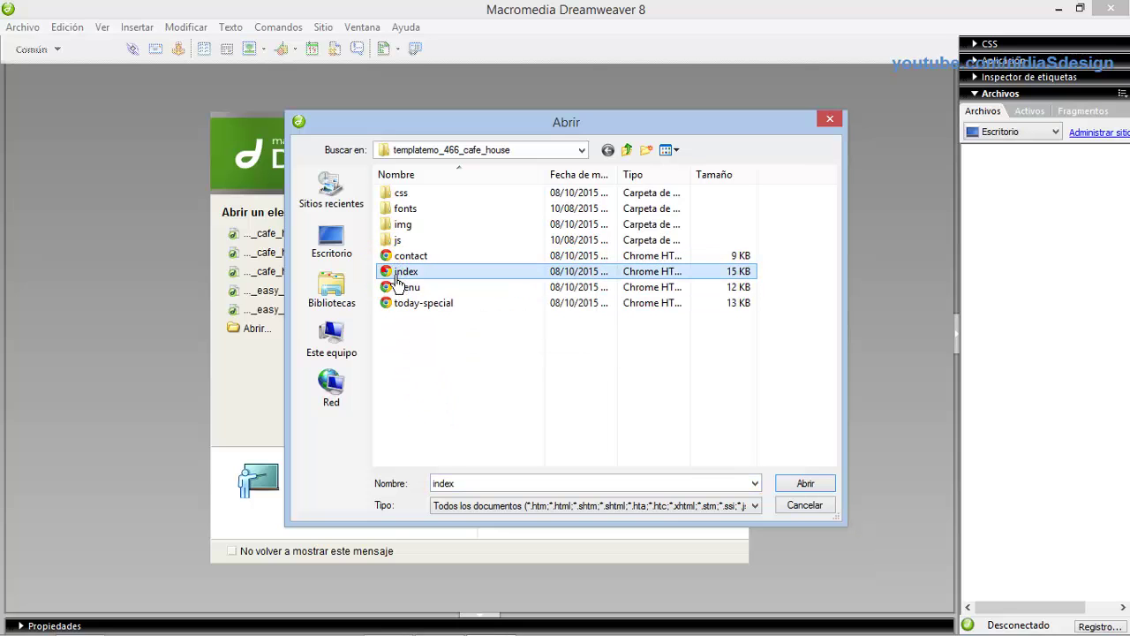
double_click(398, 278)
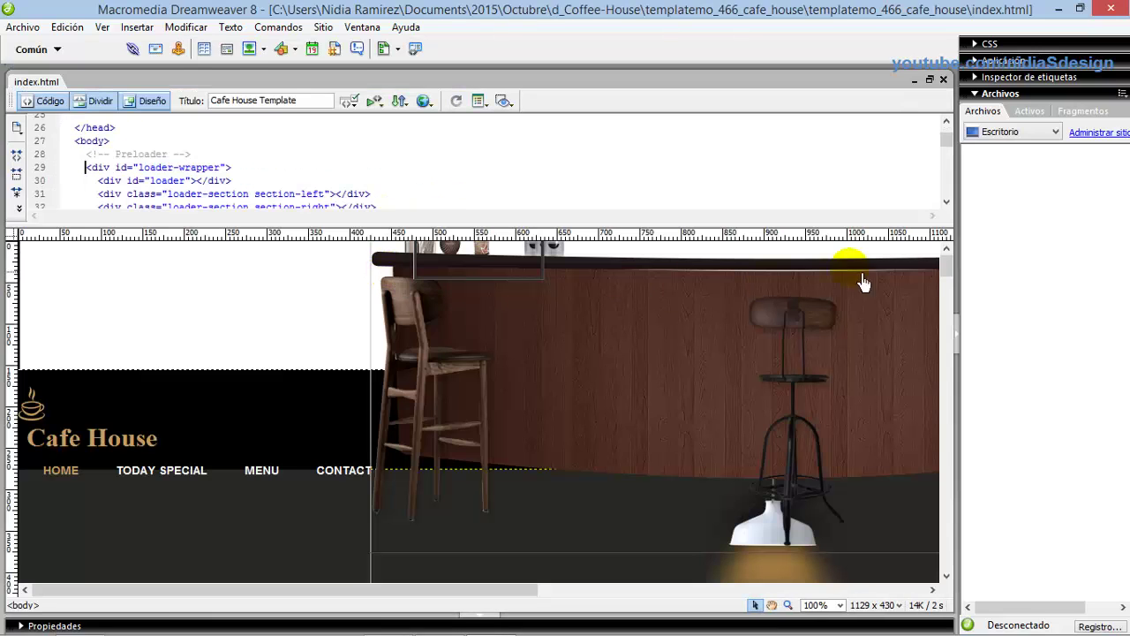
Scroll Design view to the Welcome To CAFE HOUSE banner and place the cursor in the heading
drag(948, 264, 947, 309)
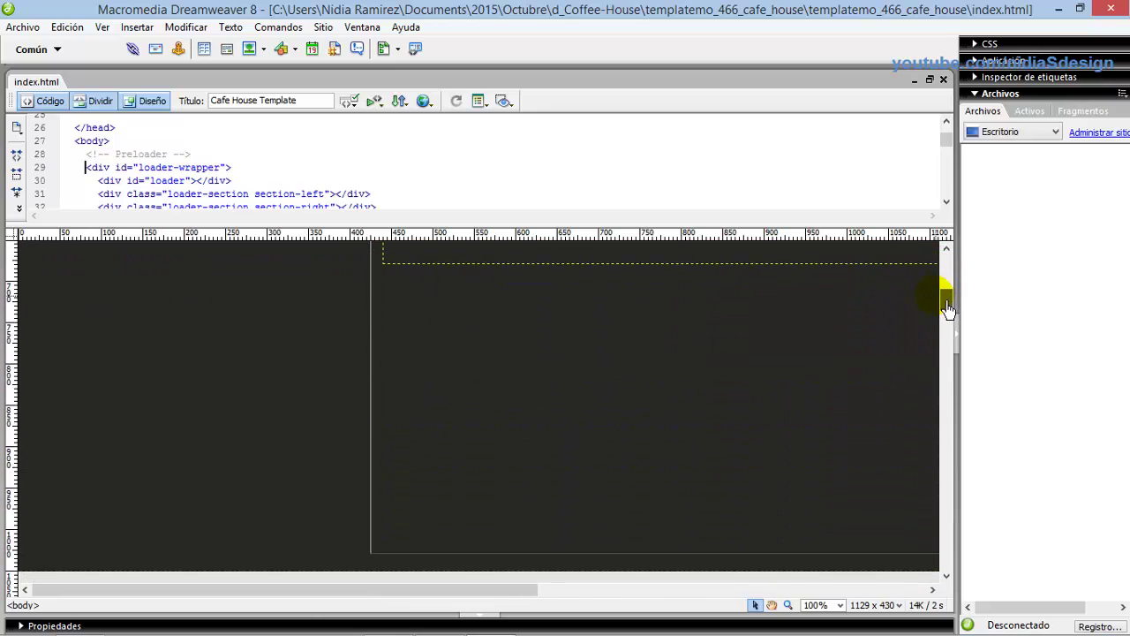
drag(444, 594, 711, 607)
click(950, 292)
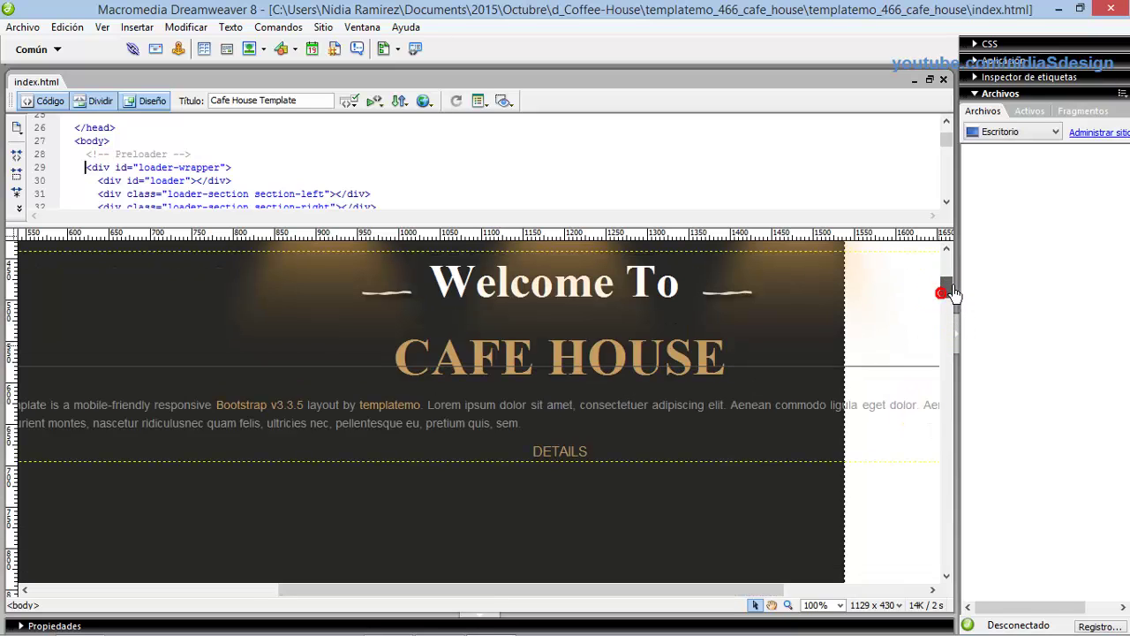
drag(952, 293, 952, 284)
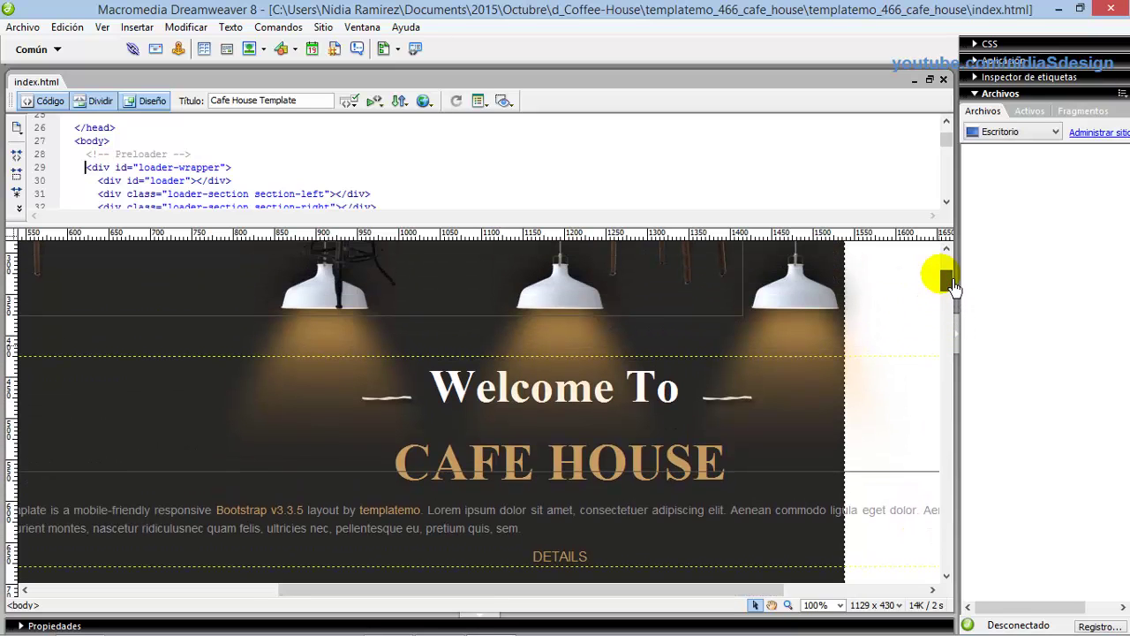
click(514, 487)
Replace the CAFE HOUSE heading with the author's name followed by 'S DESIGN
key(shift+Right)
key(shift+Right)
key(shift+Right)
key(shift+Right)
key(shift+Right)
key(shift+Right)
key(shift+Right)
key(shift+Right)
key(shift+Right)
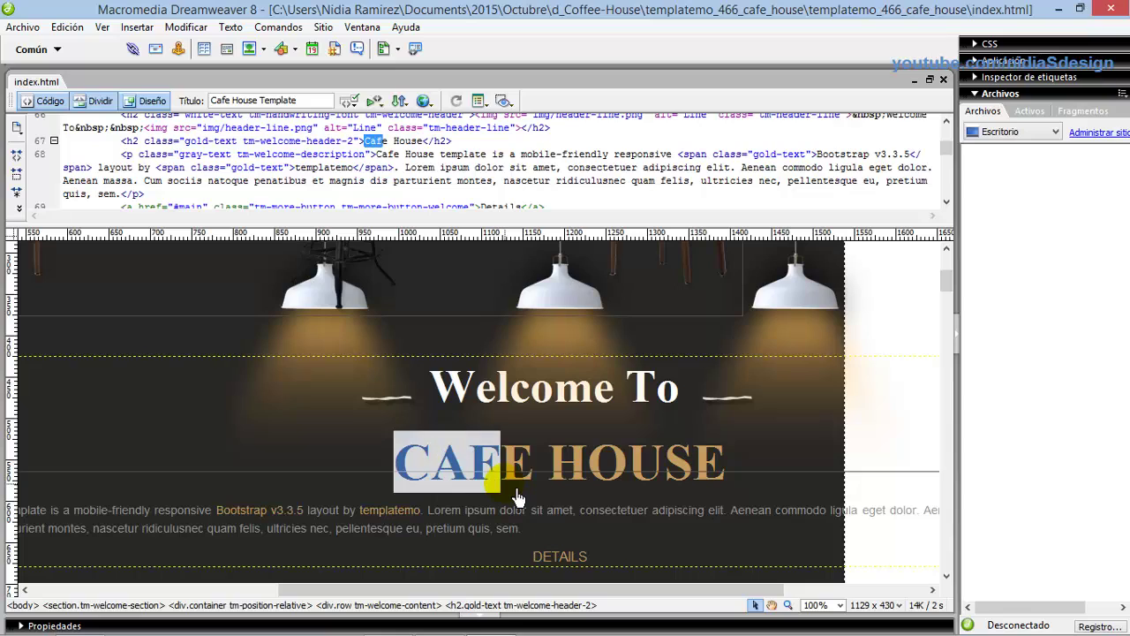
key(shift+Right)
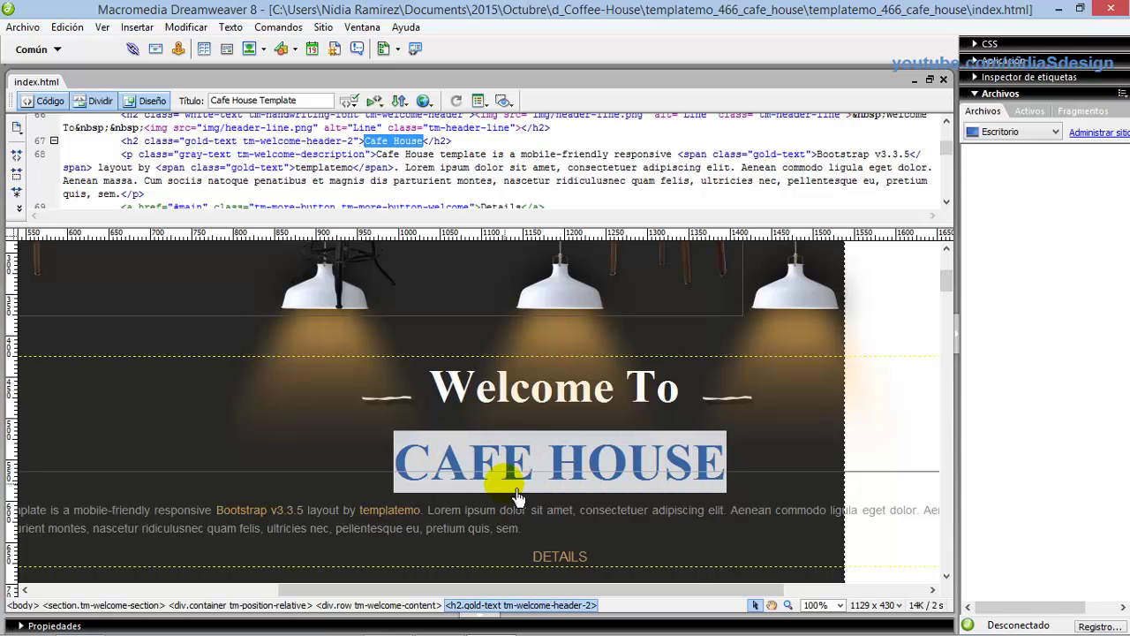
key(Delete)
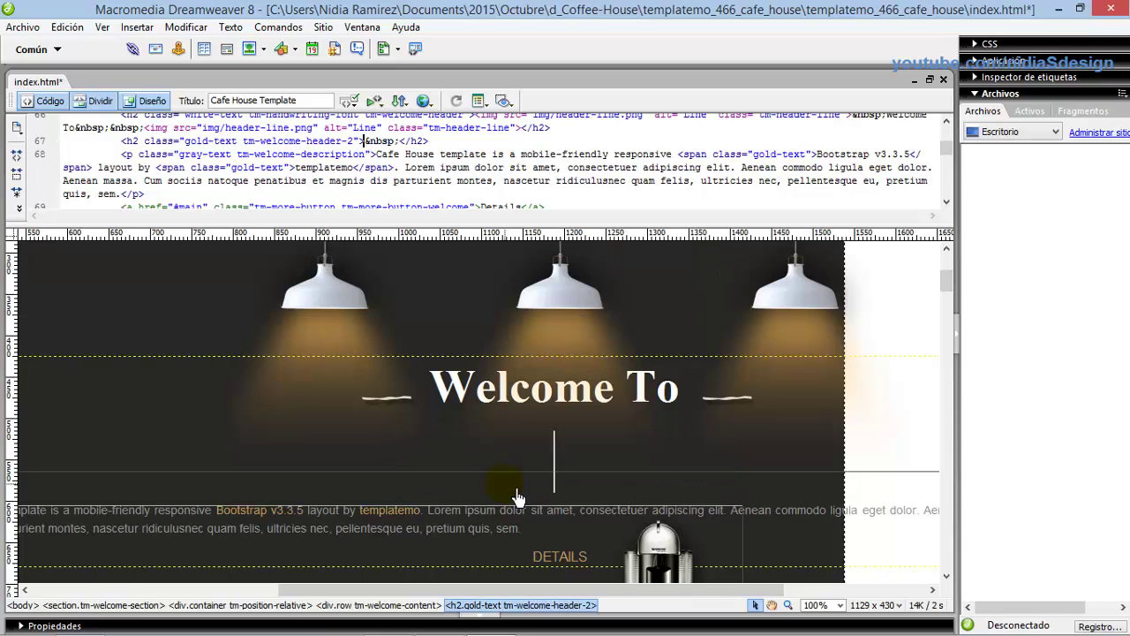
text(NIDI)
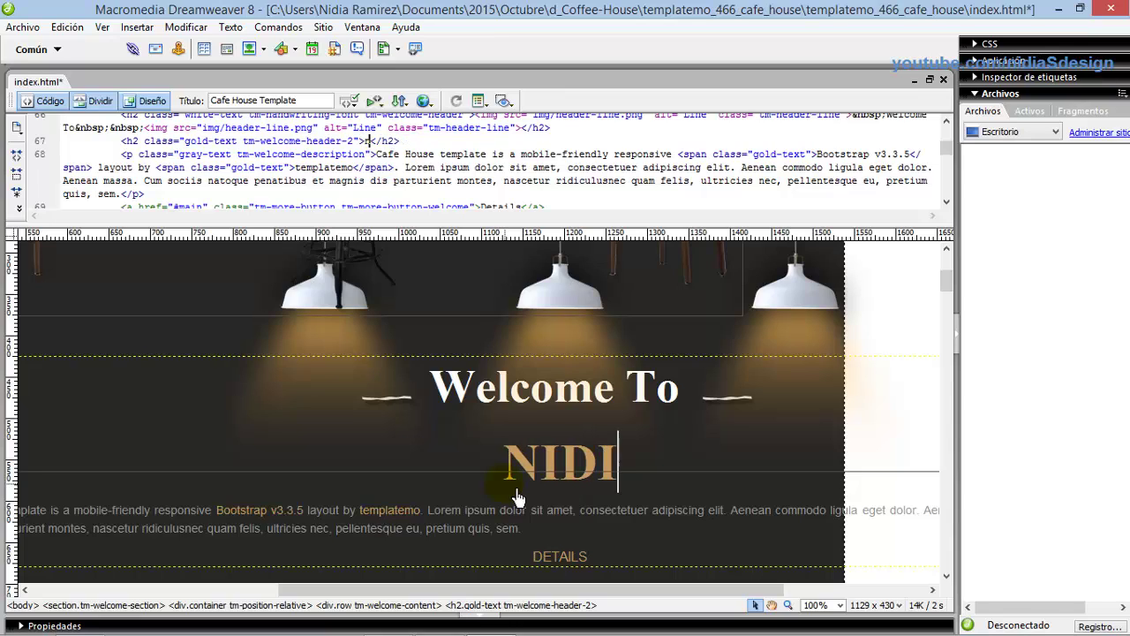
text(A')
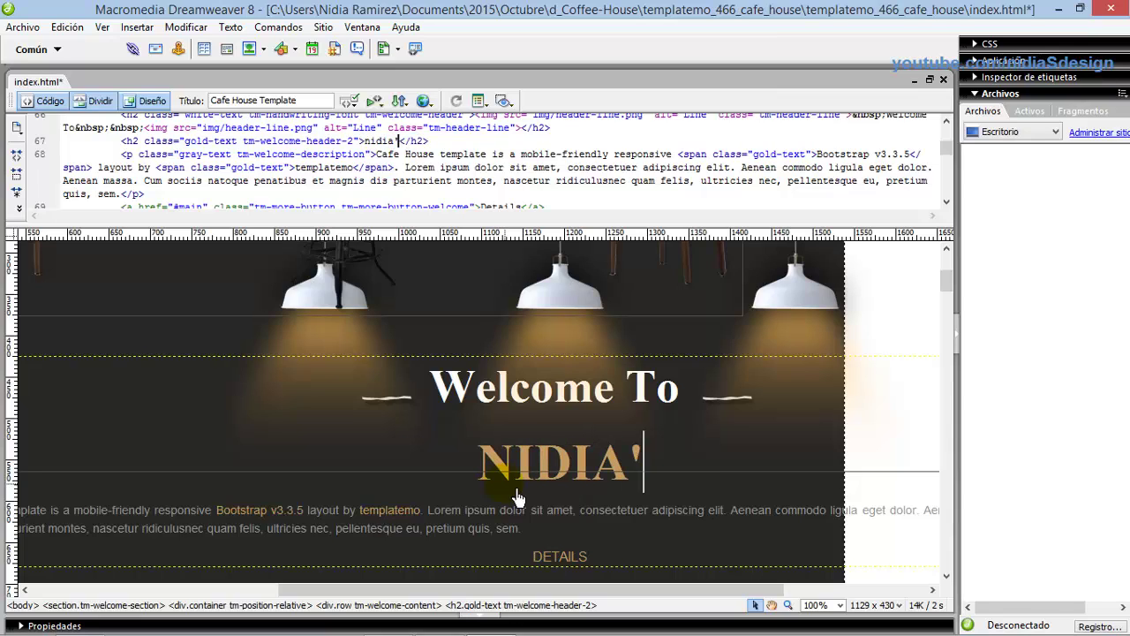
text(S DESIGN)
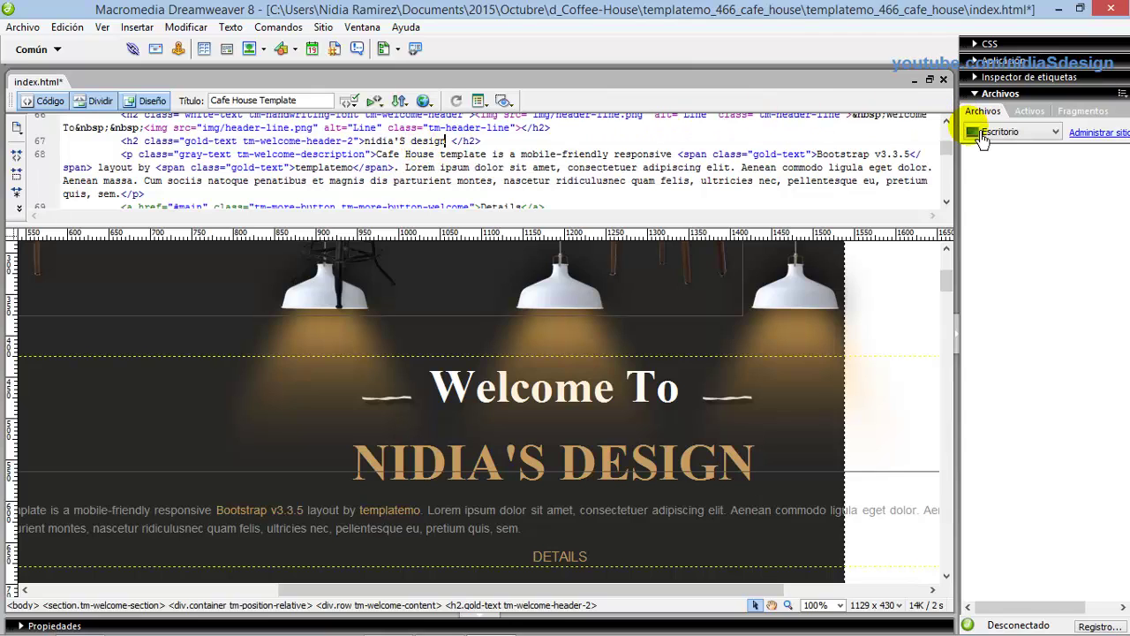
click(945, 121)
click(946, 121)
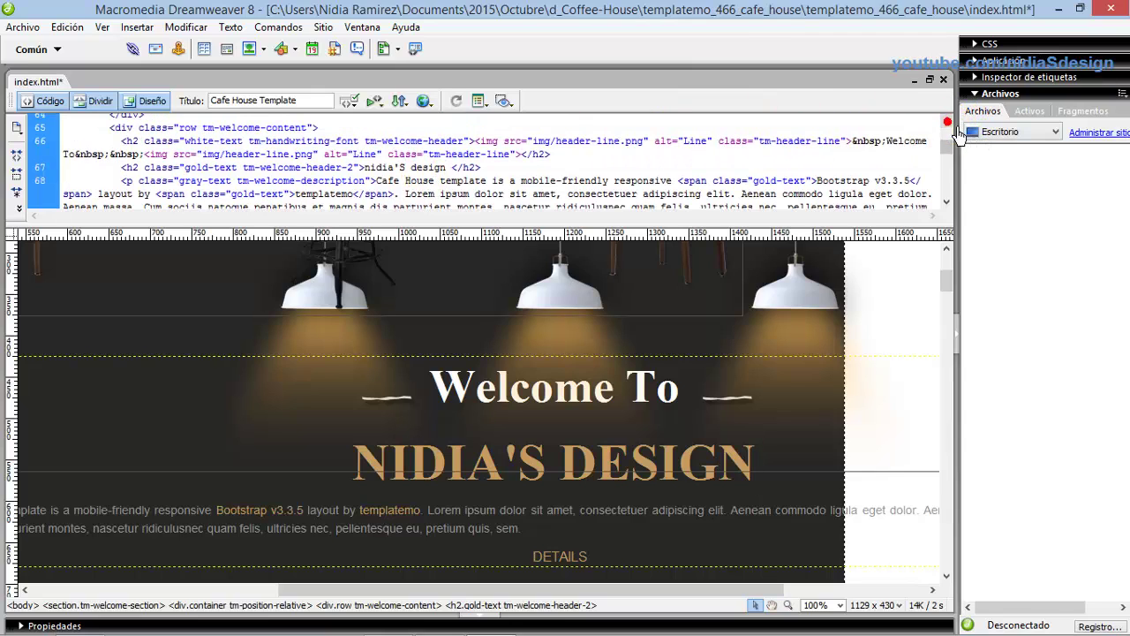
Change 'Welcome To' in the code to 'Bienvenido' and refresh Design view
drag(886, 142, 89, 165)
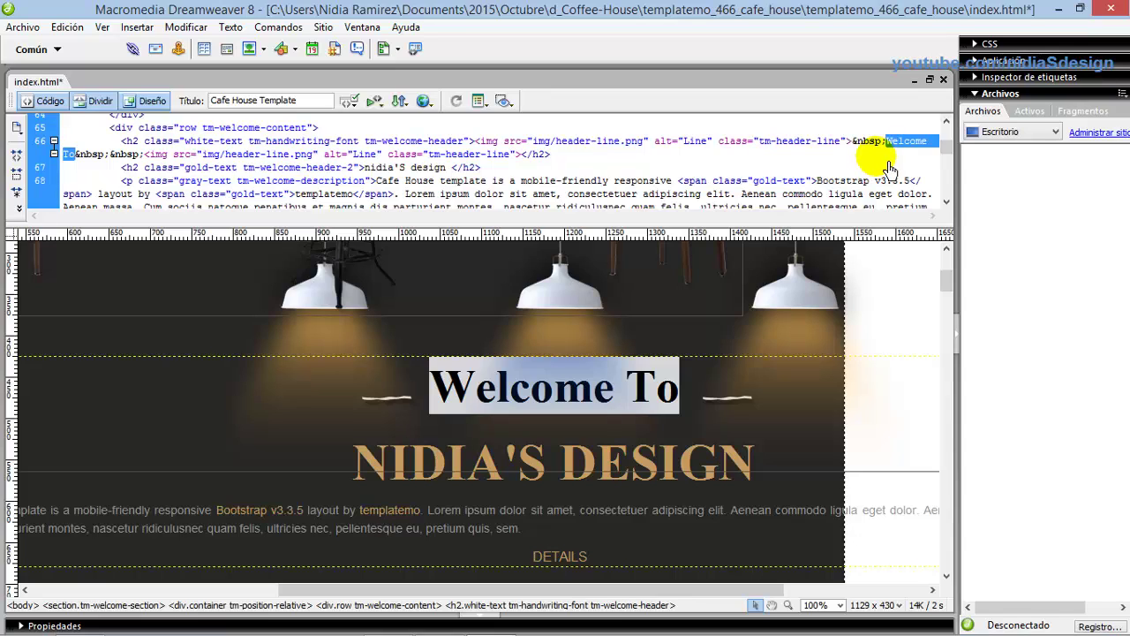
key(Delete)
text(B)
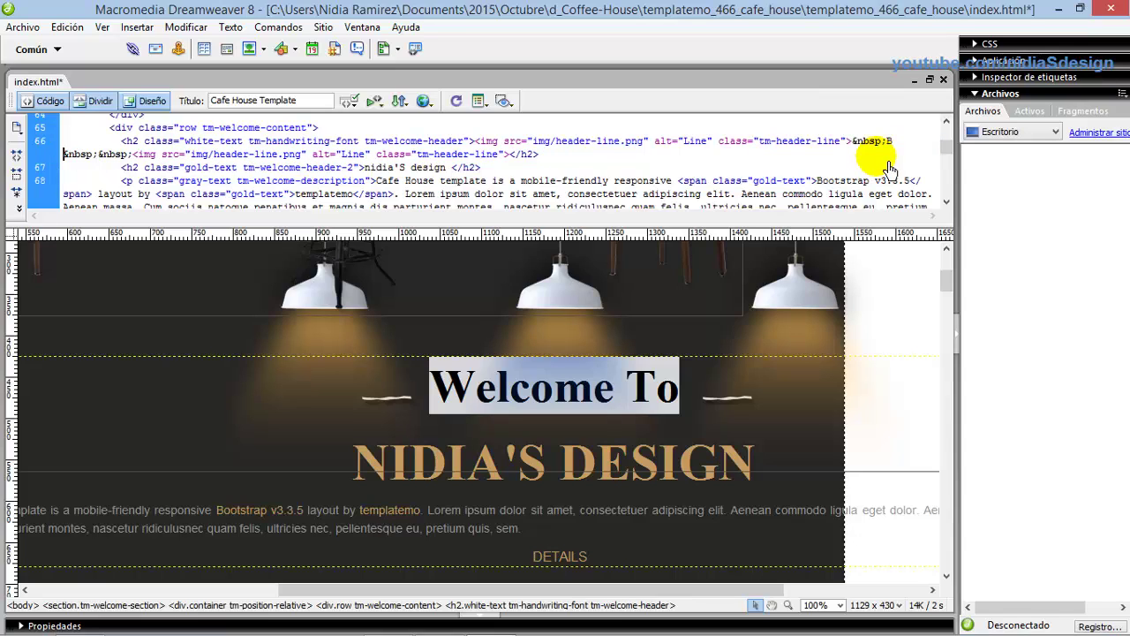
text(ienvenido)
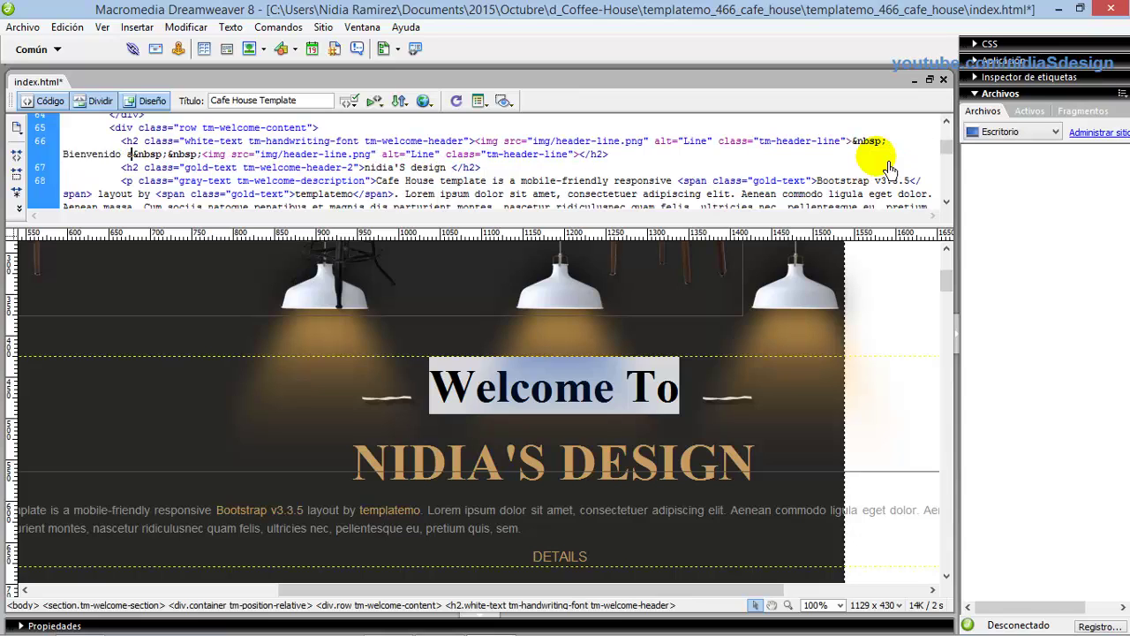
click(781, 409)
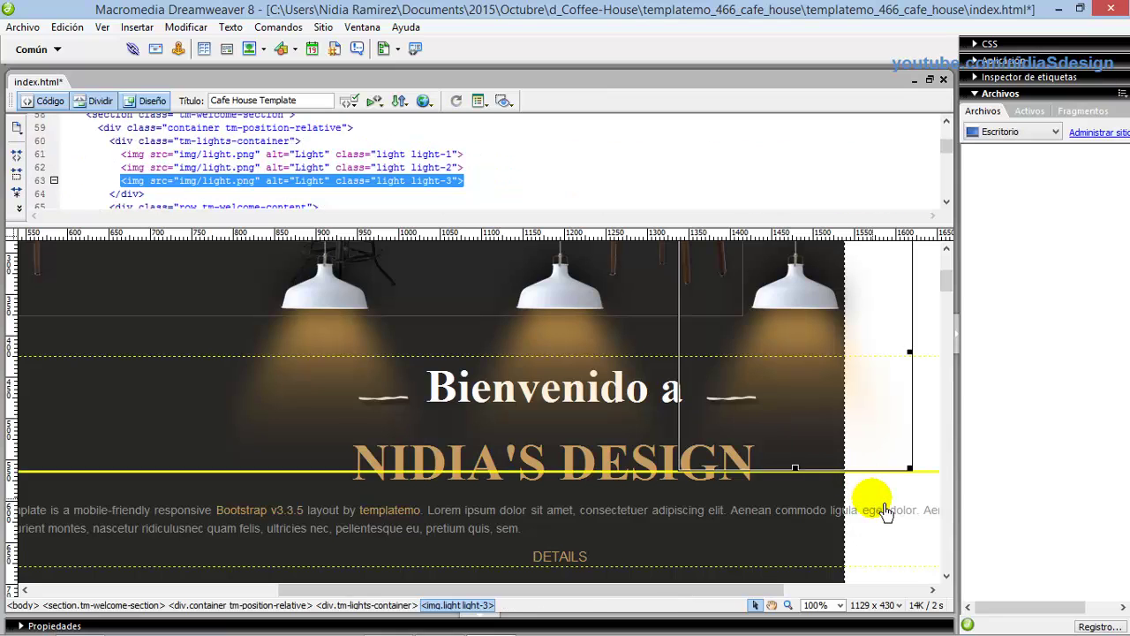
click(873, 510)
Replace the Cafe House description with Spanish text about editing the template without knowing code
drag(946, 279, 958, 291)
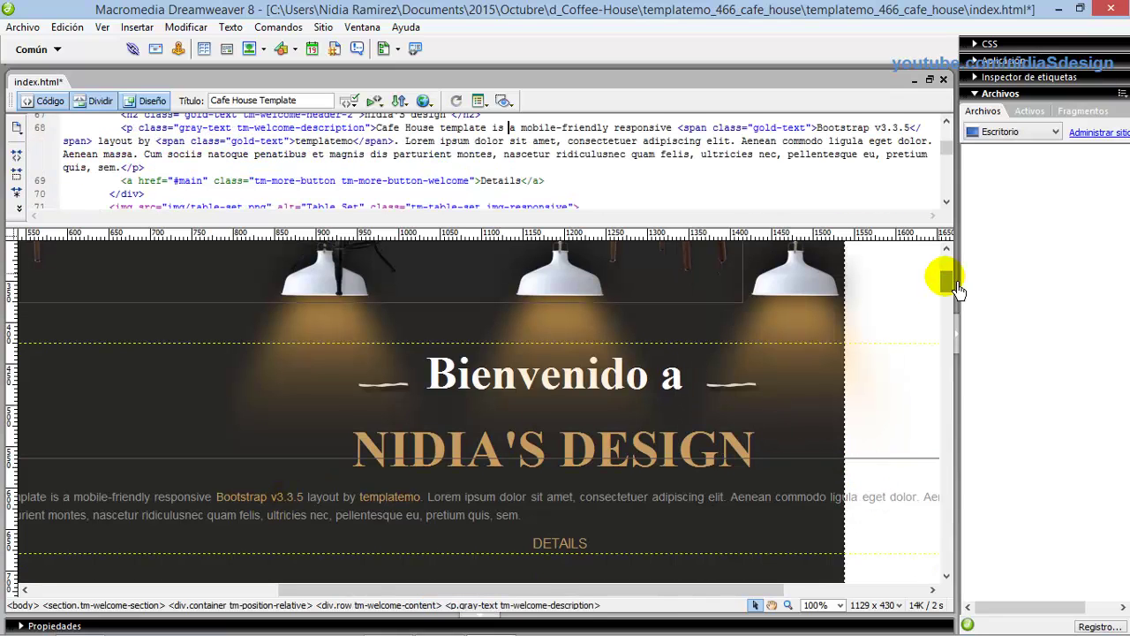
click(388, 134)
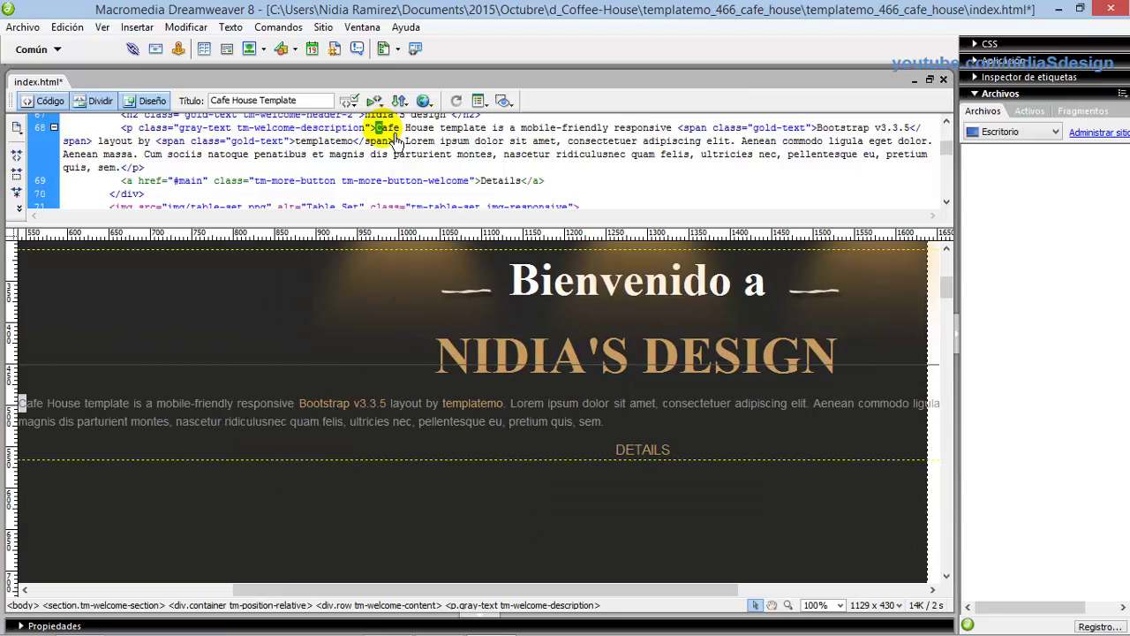
click(26, 407)
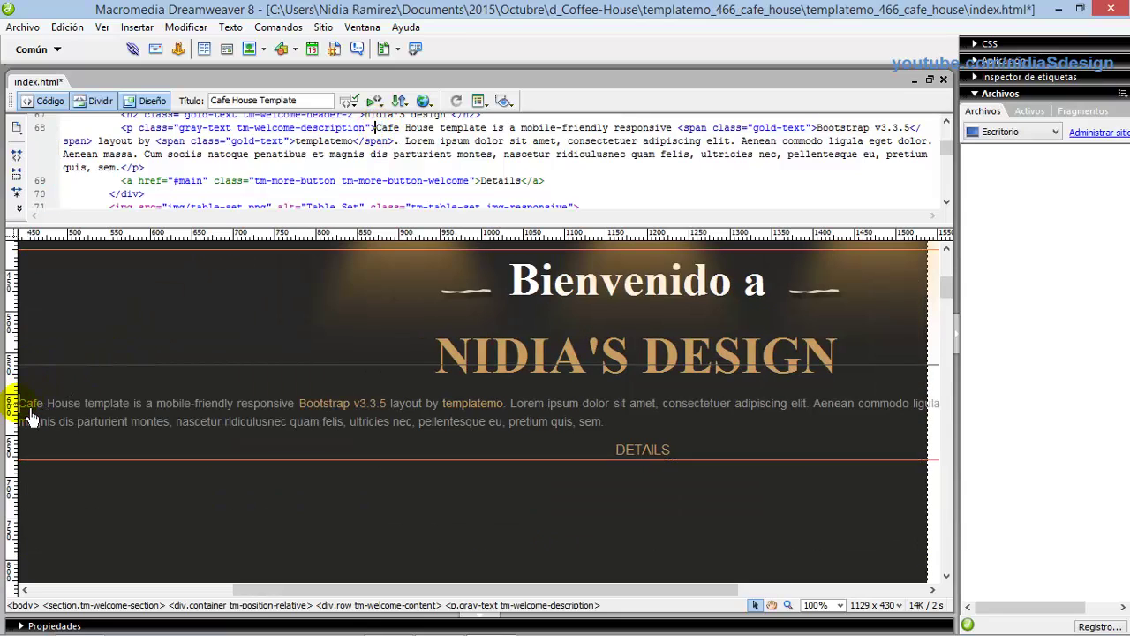
drag(26, 408, 620, 444)
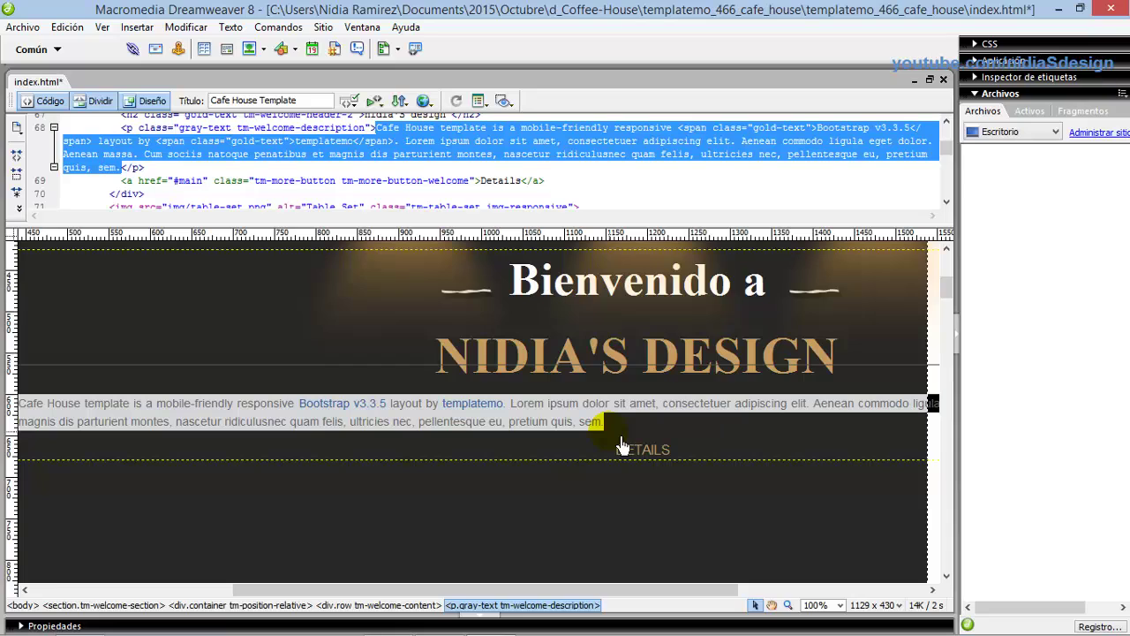
text(Aqu)
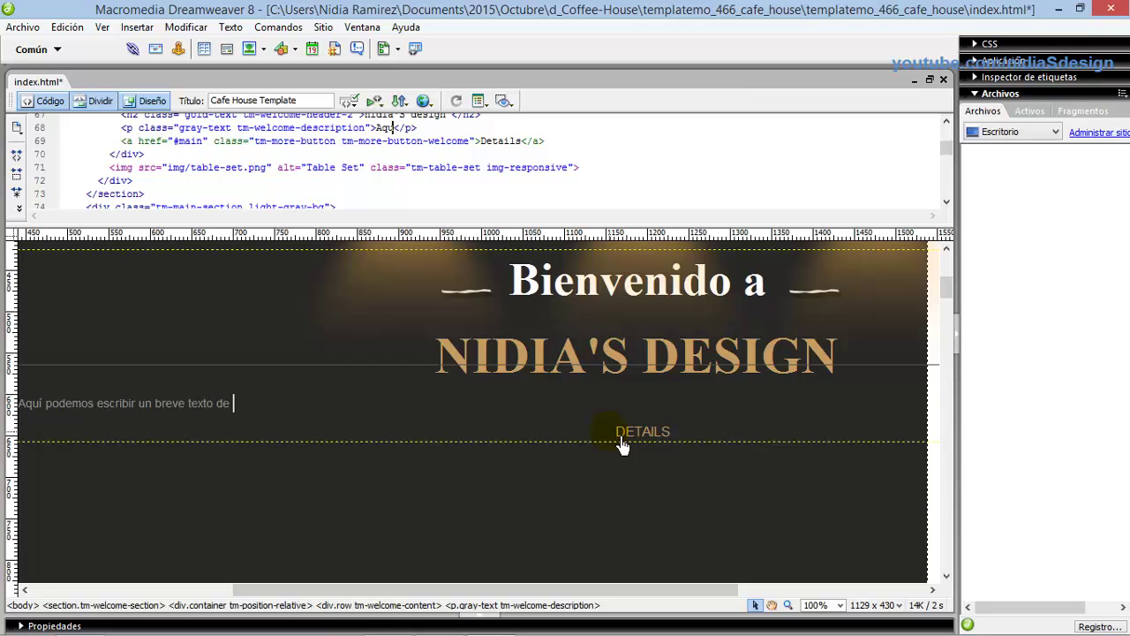
text(en)
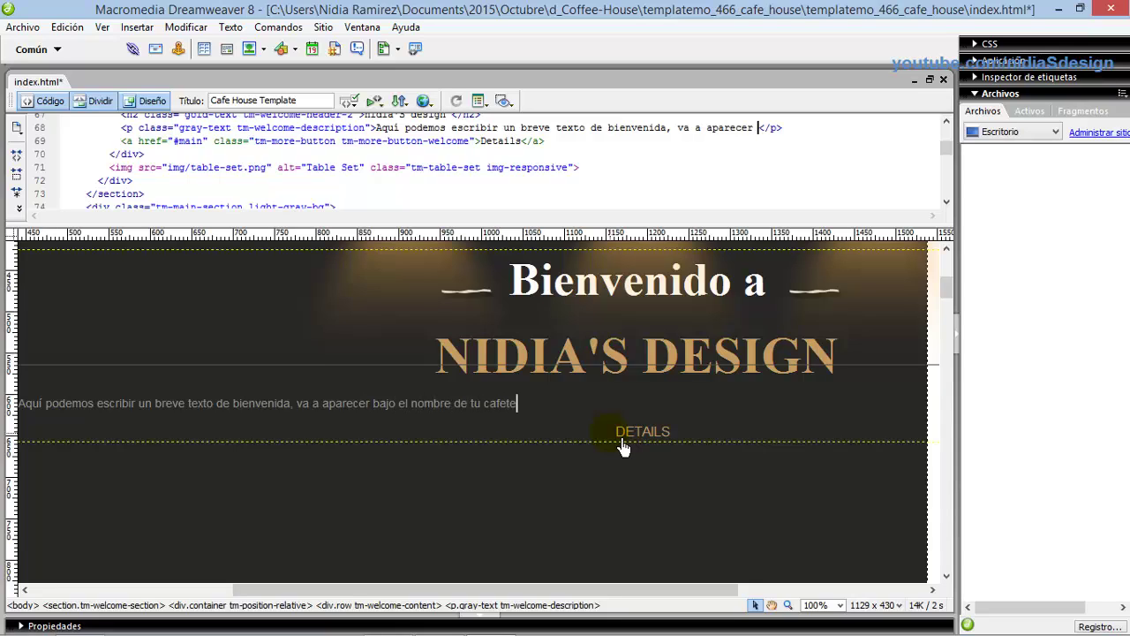
text(ía.)
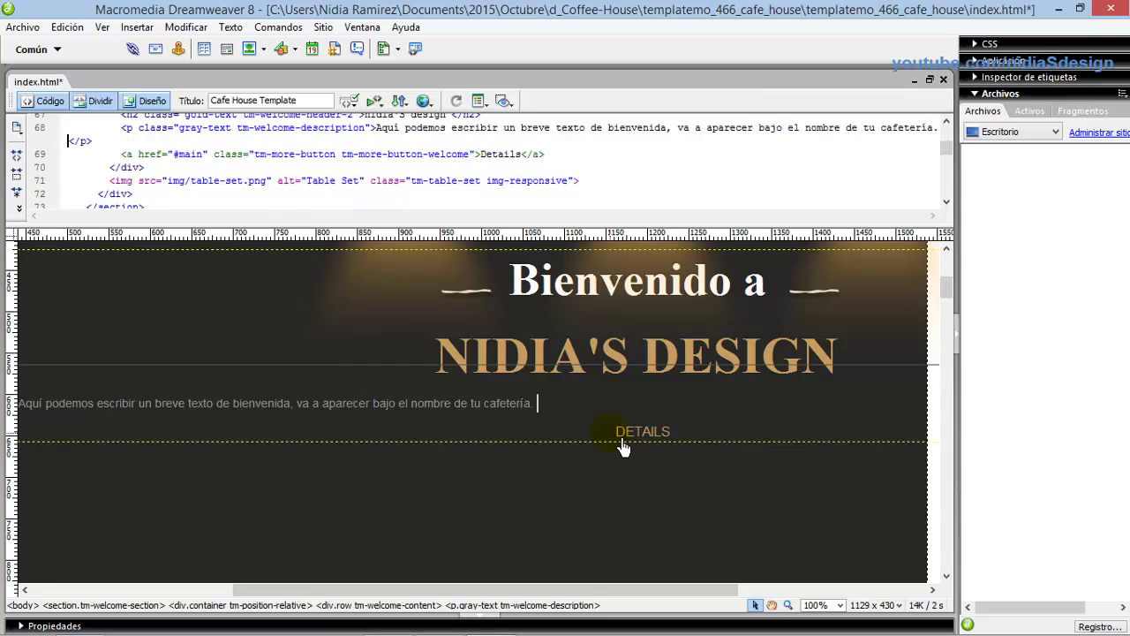
text(bes editar tal)
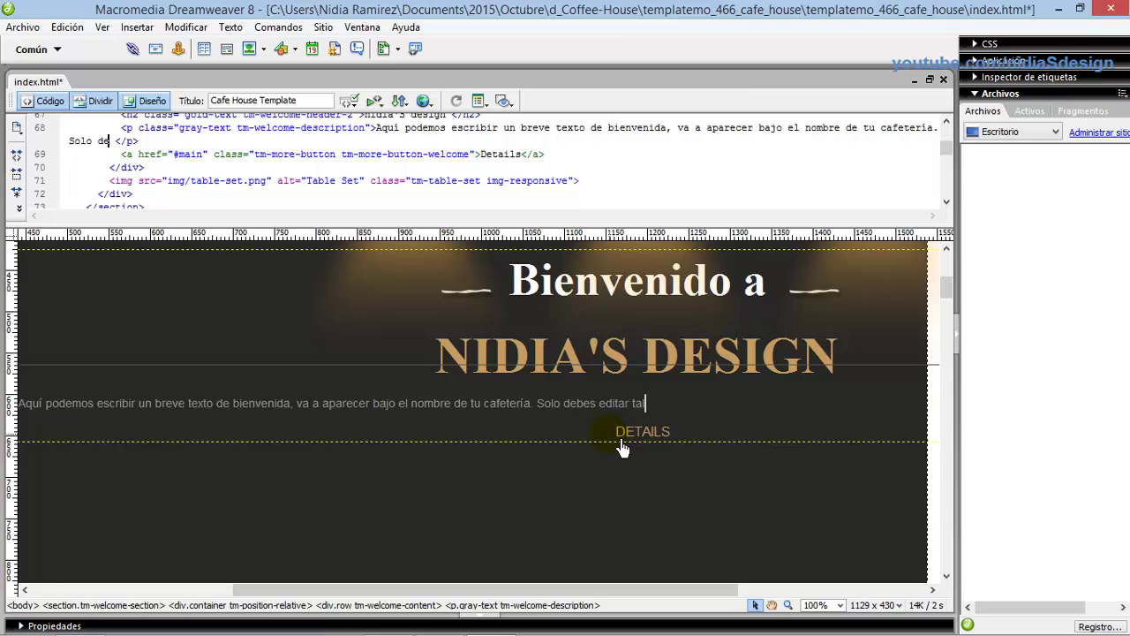
text( como lo hago ahora, no te)
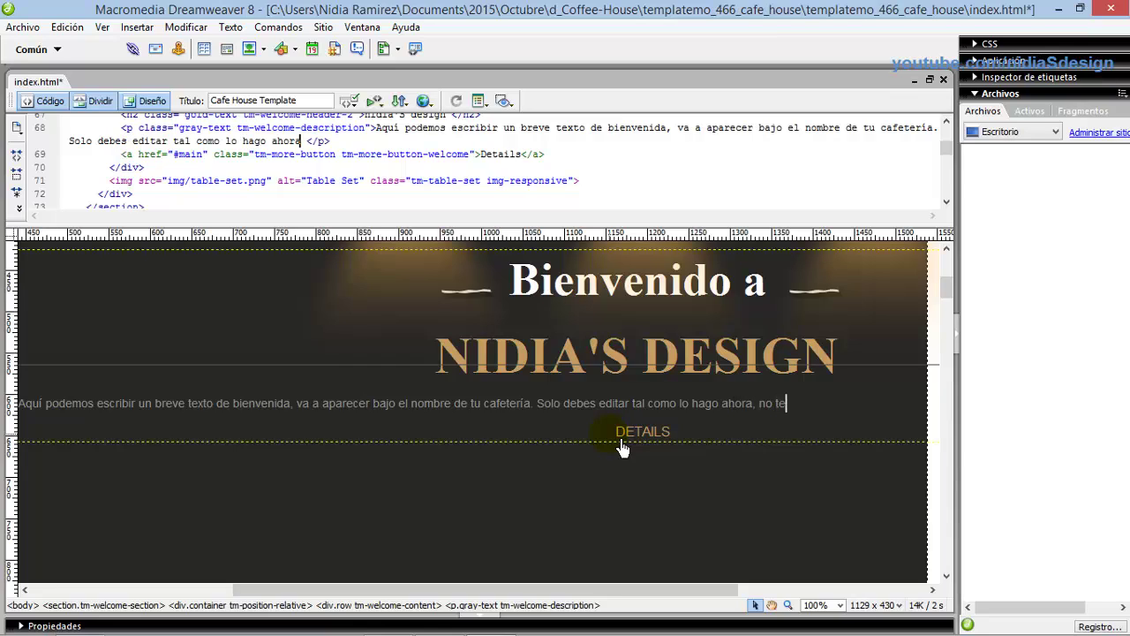
text( preocupes de no sab)
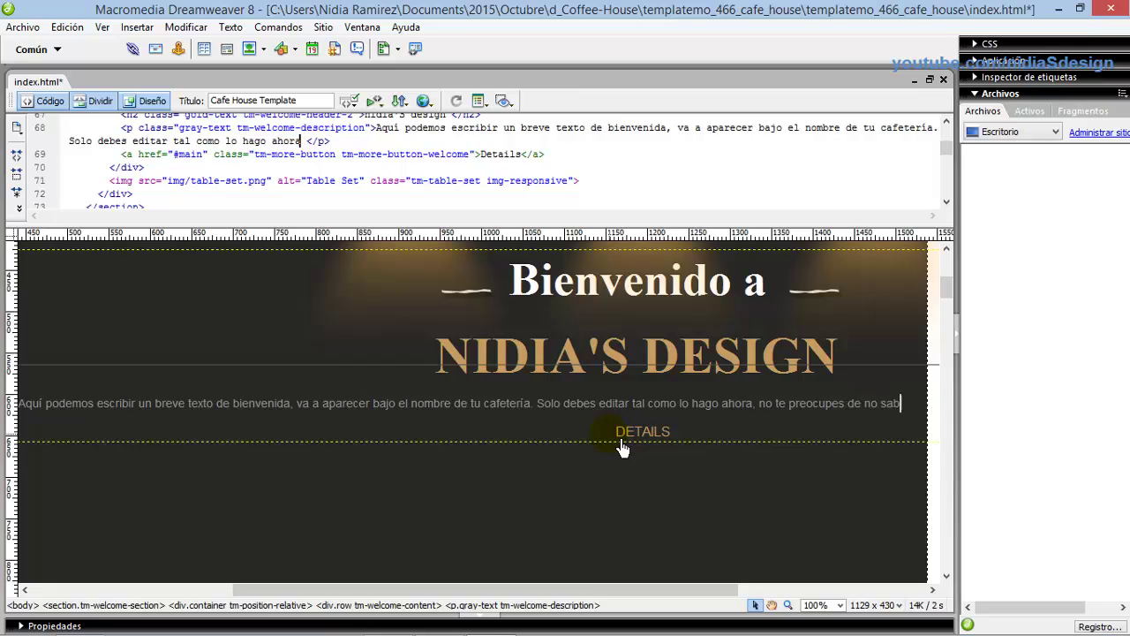
text(er códig)
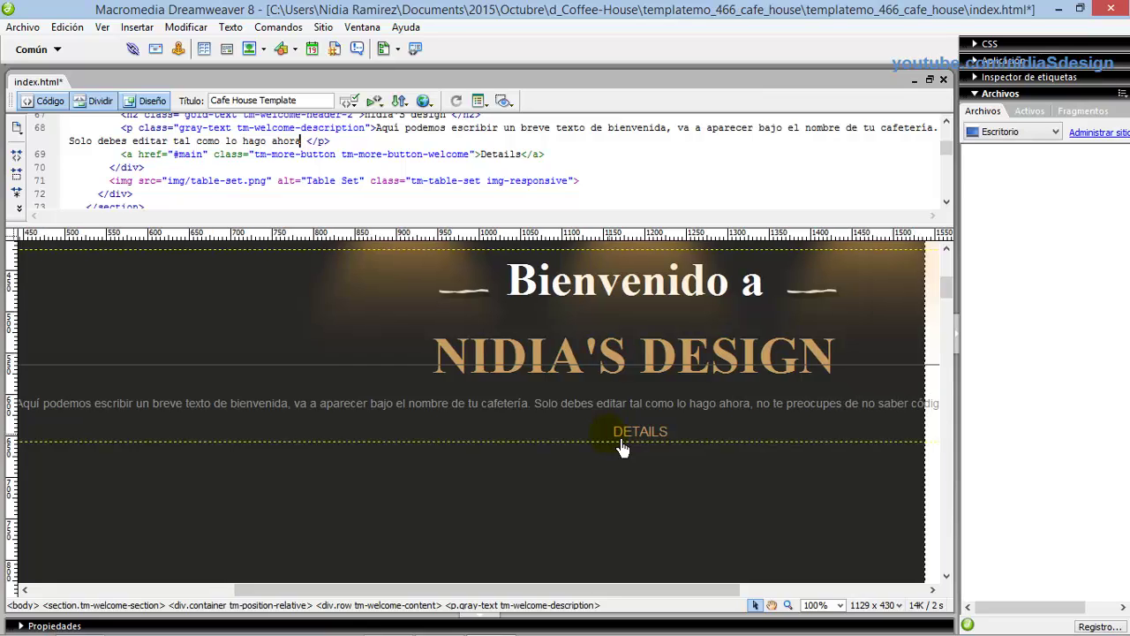
text(o. L)
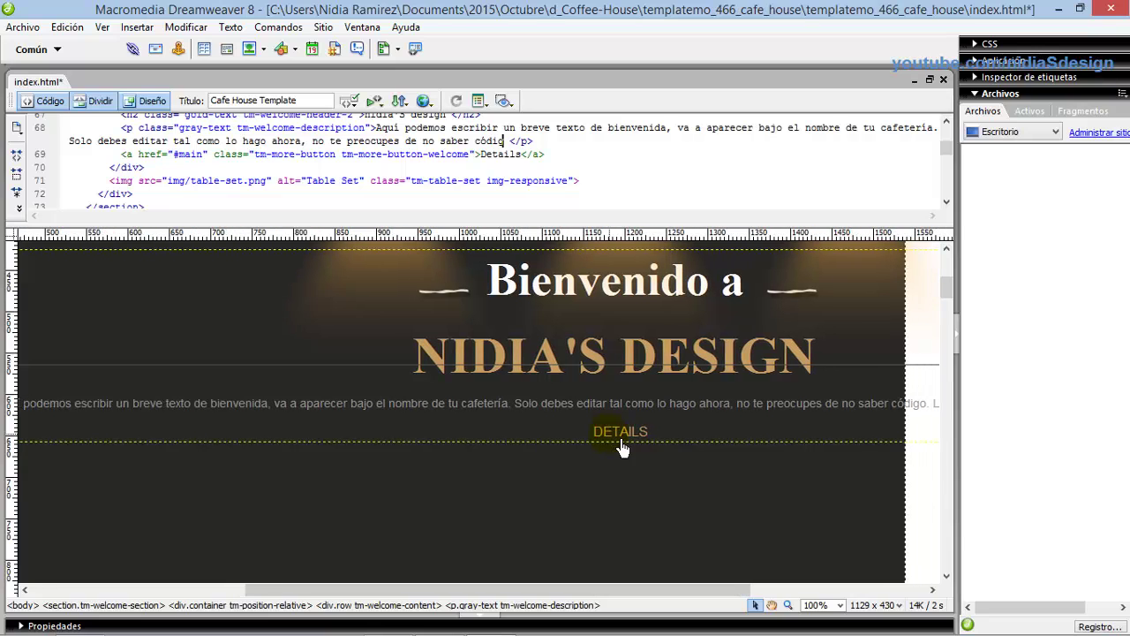
text(a planti)
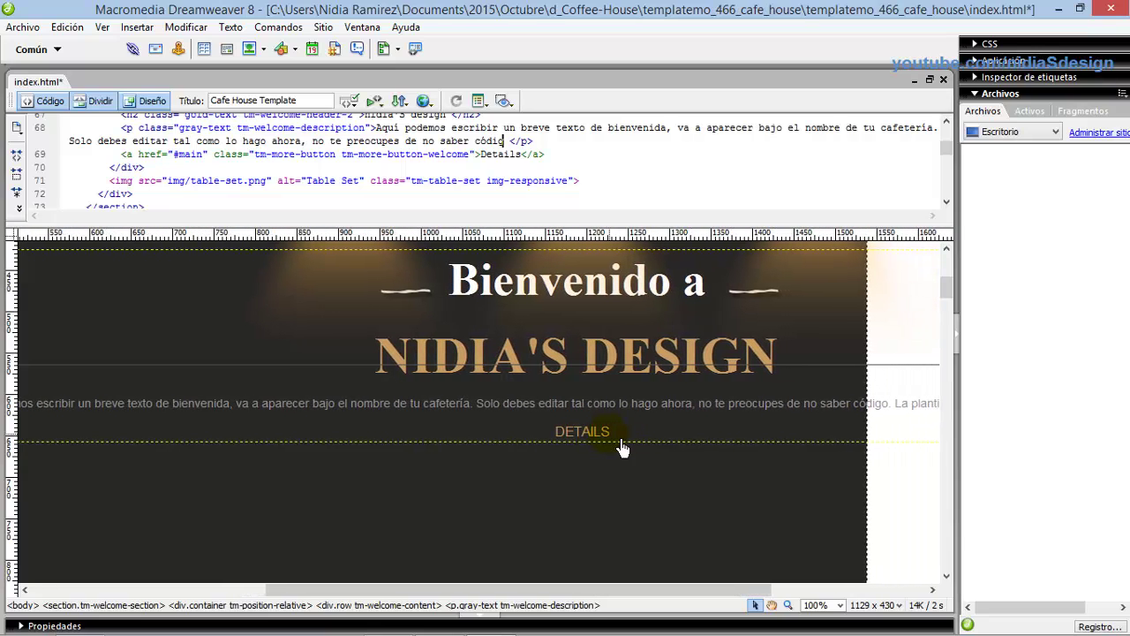
text(lla est)
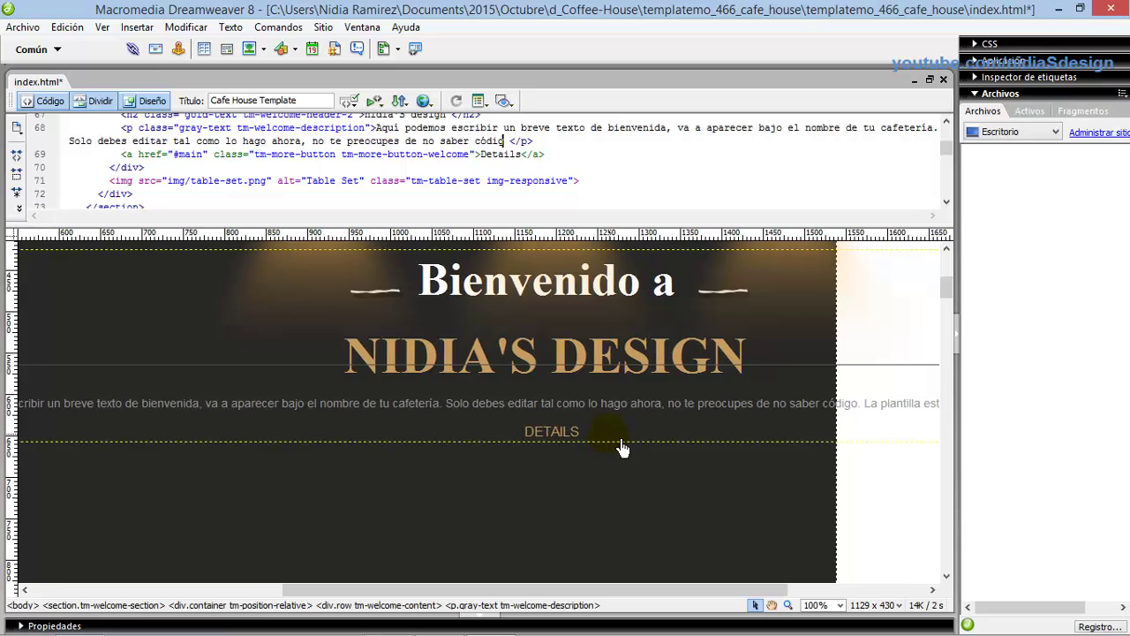
text(á per)
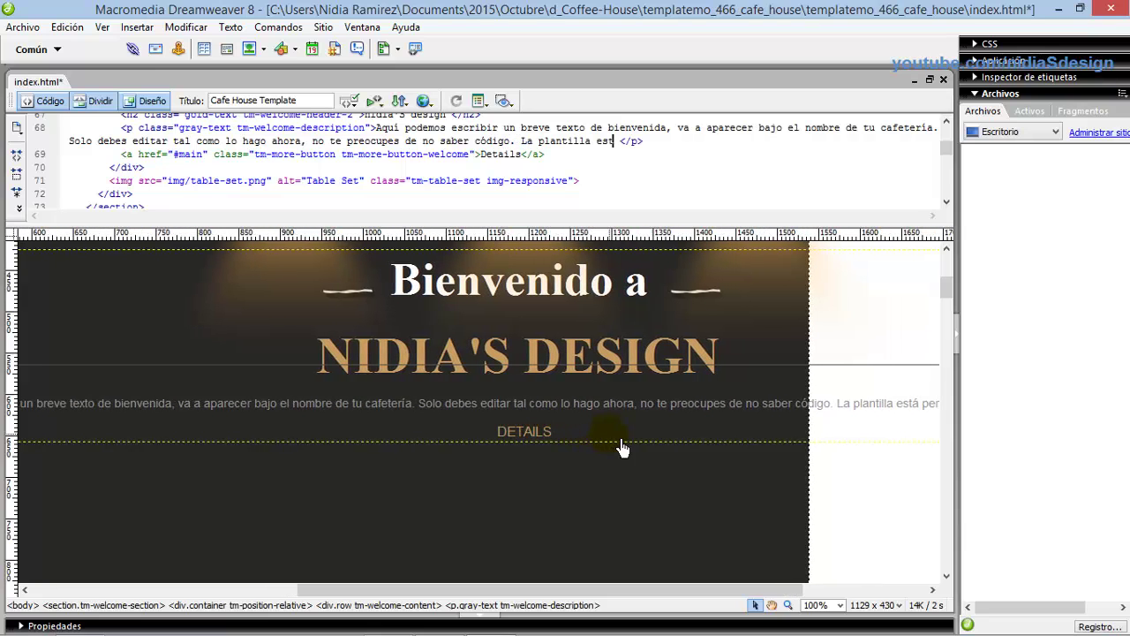
text(fectamente h)
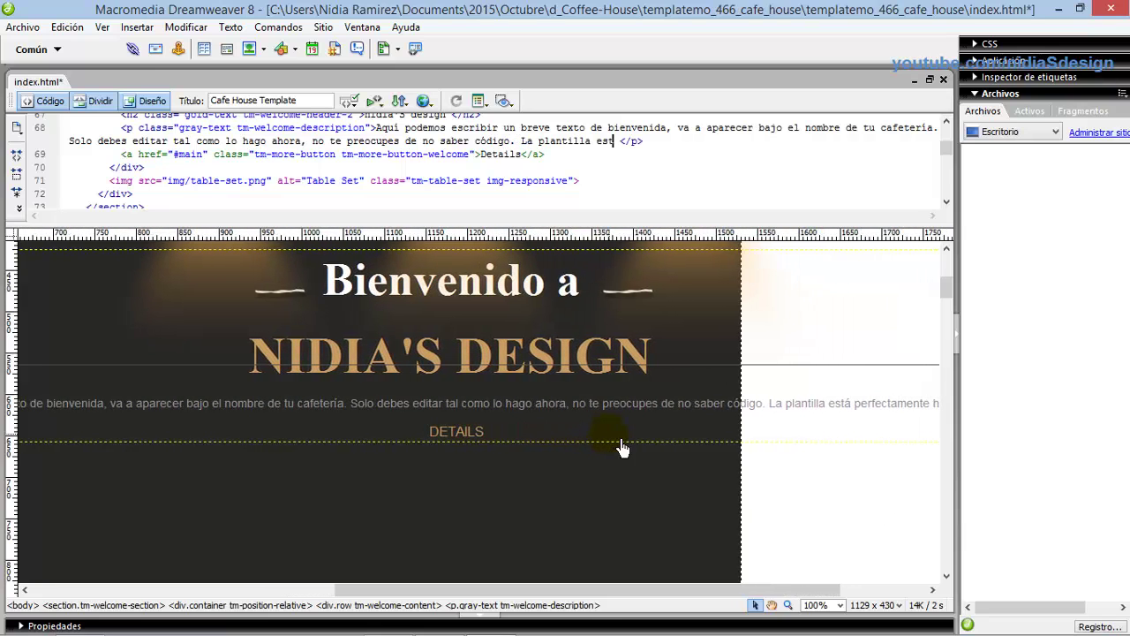
text(echa para)
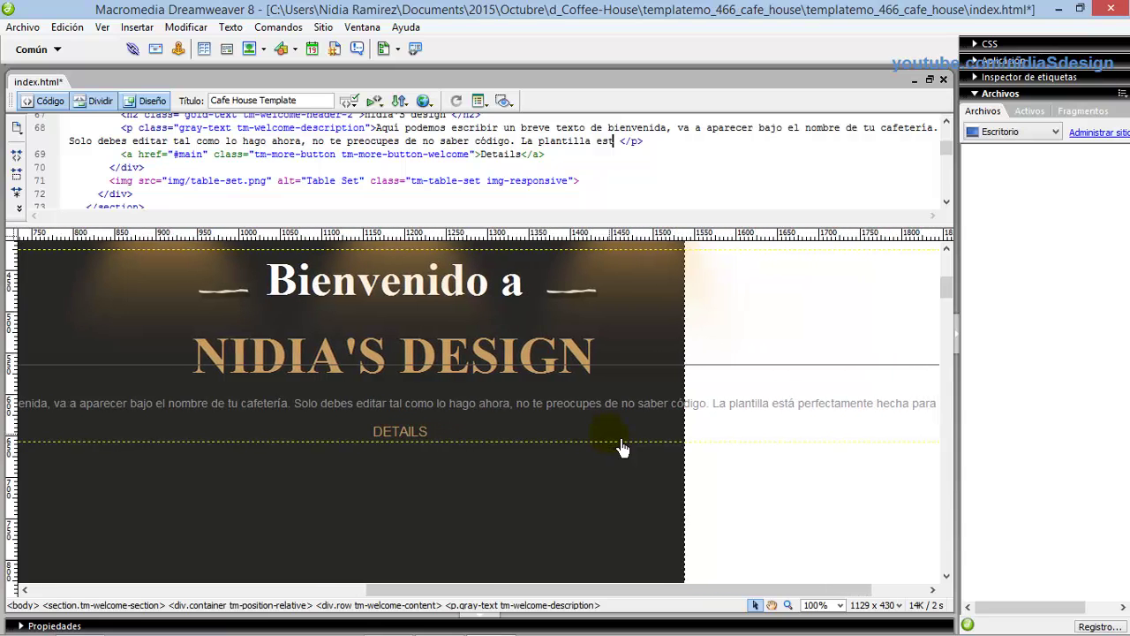
text( adaptarse)
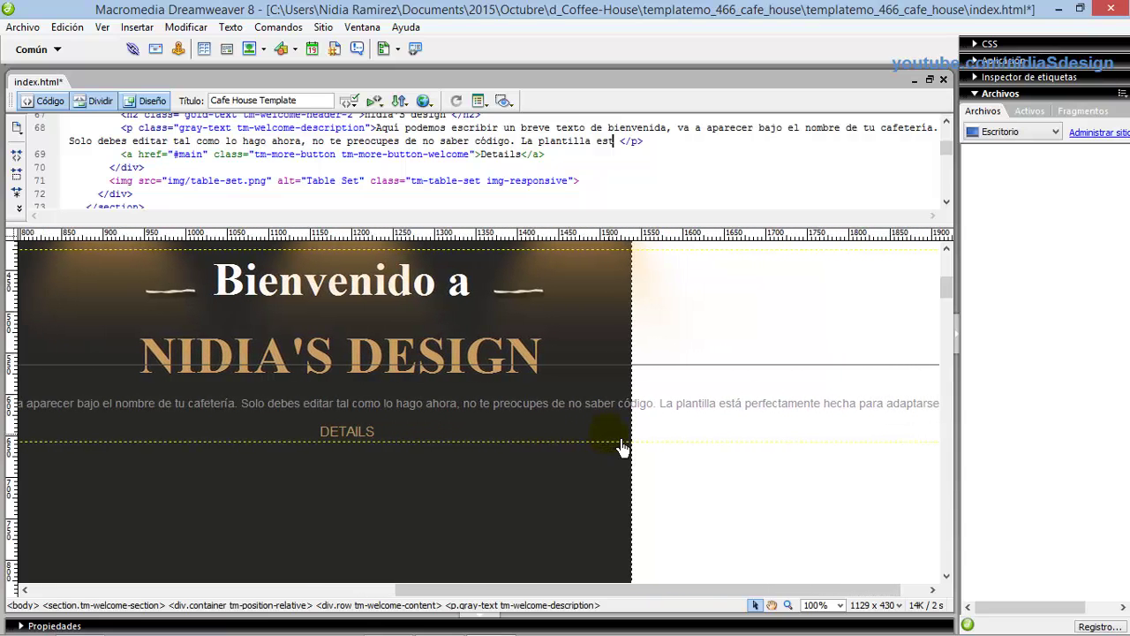
text(.)
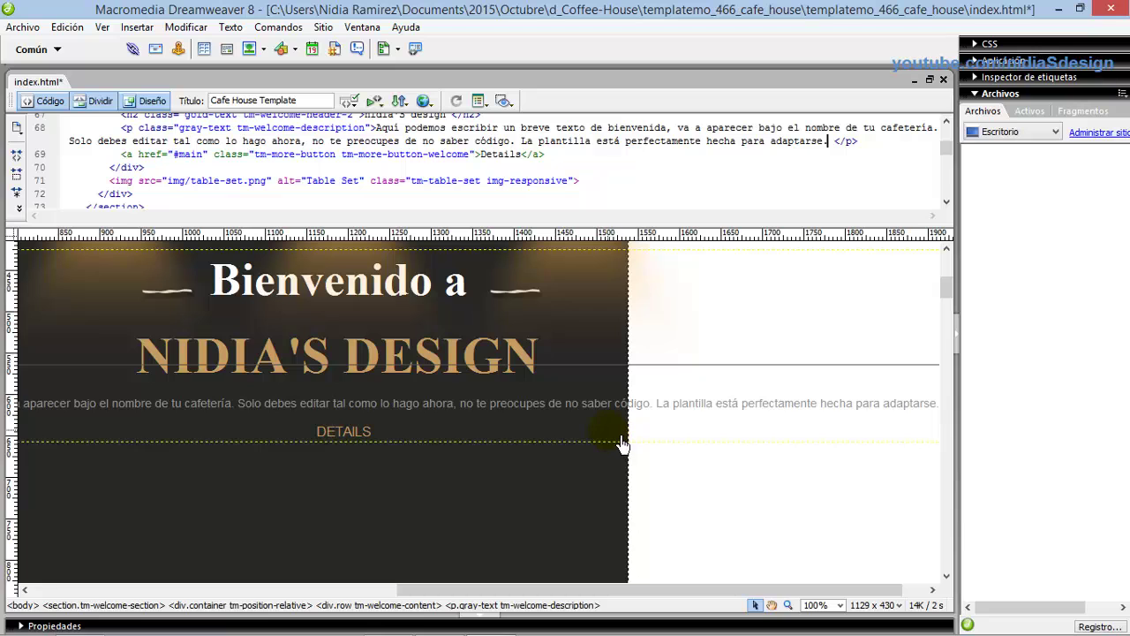
Save index.html and open it in the browser from File Explorer
click(22, 26)
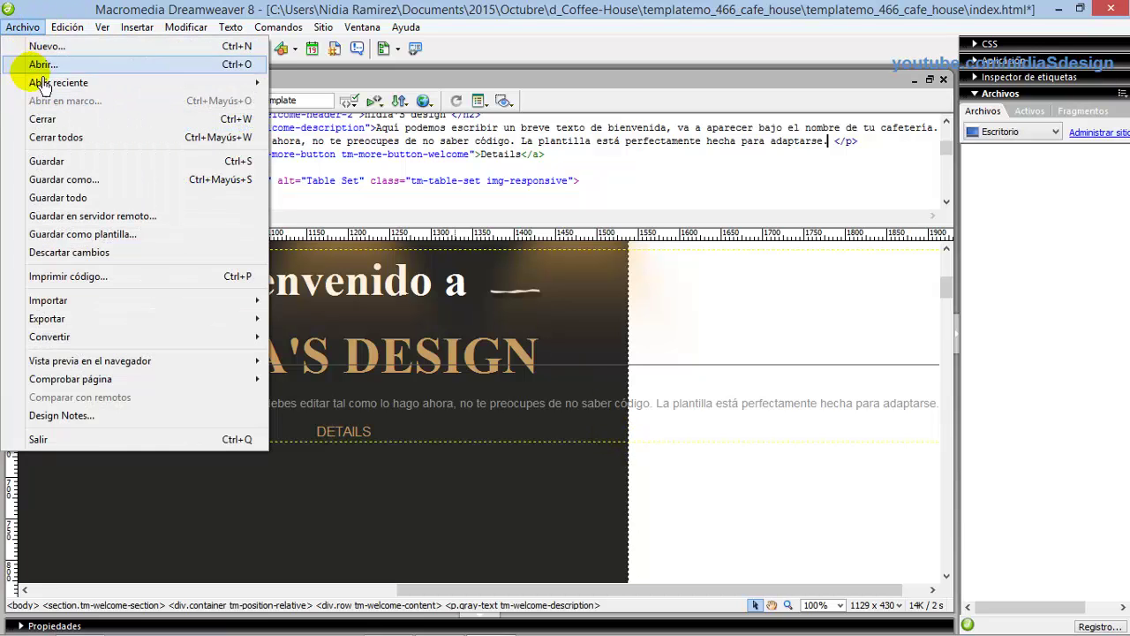
click(49, 162)
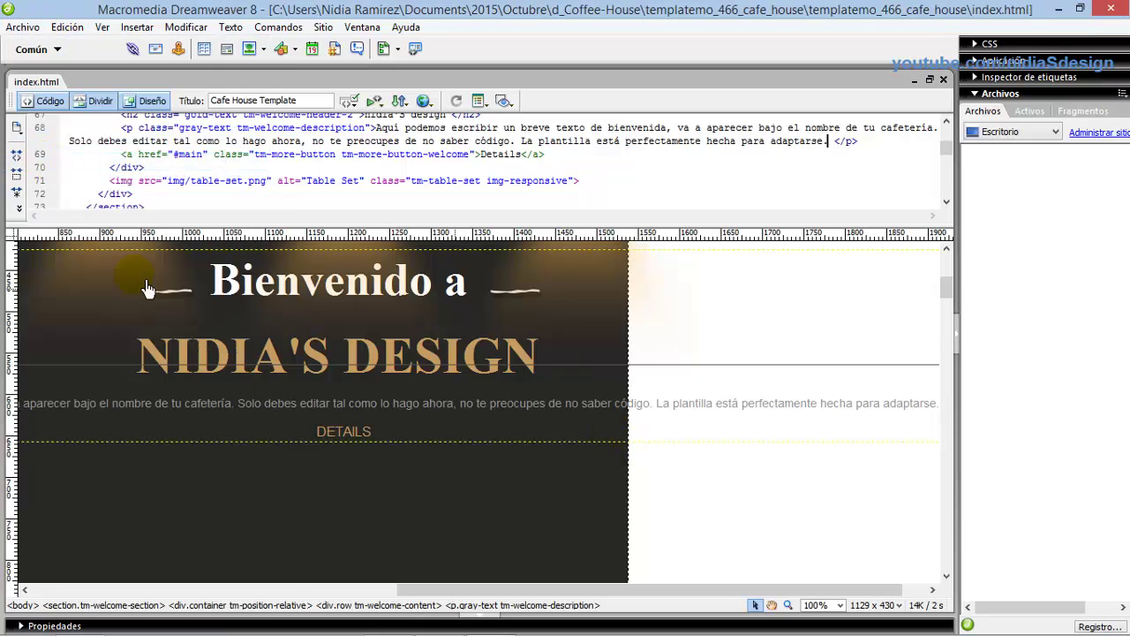
mouse_move(304, 632)
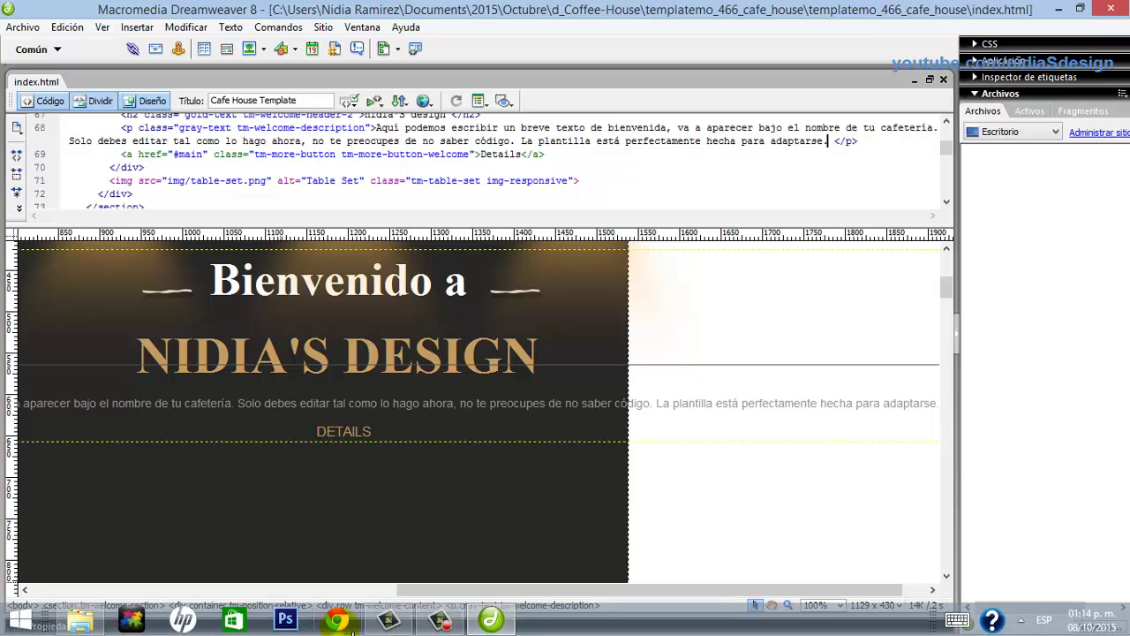
click(81, 621)
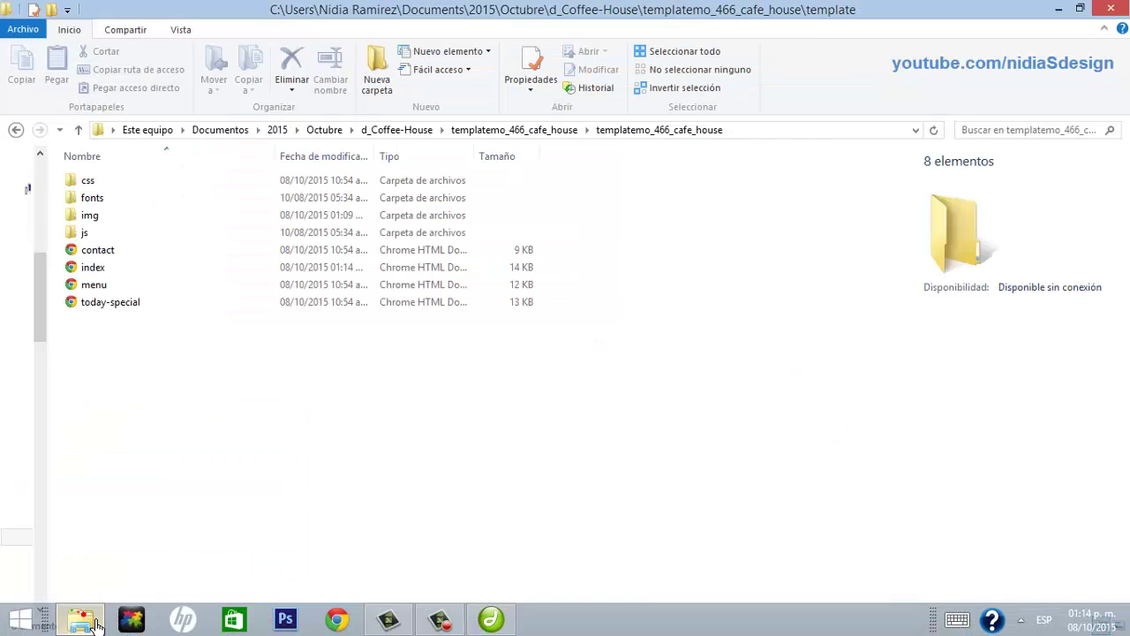
double_click(76, 268)
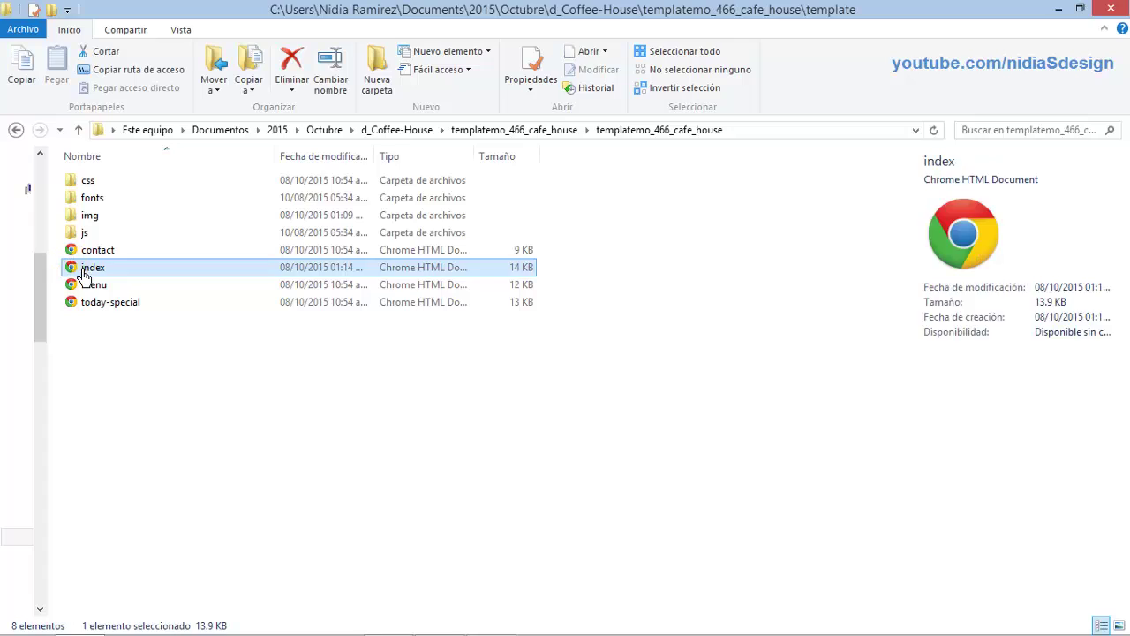
Follow the DETAILS link in the Chrome preview, then close Chrome and return to Dreamweaver
click(362, 358)
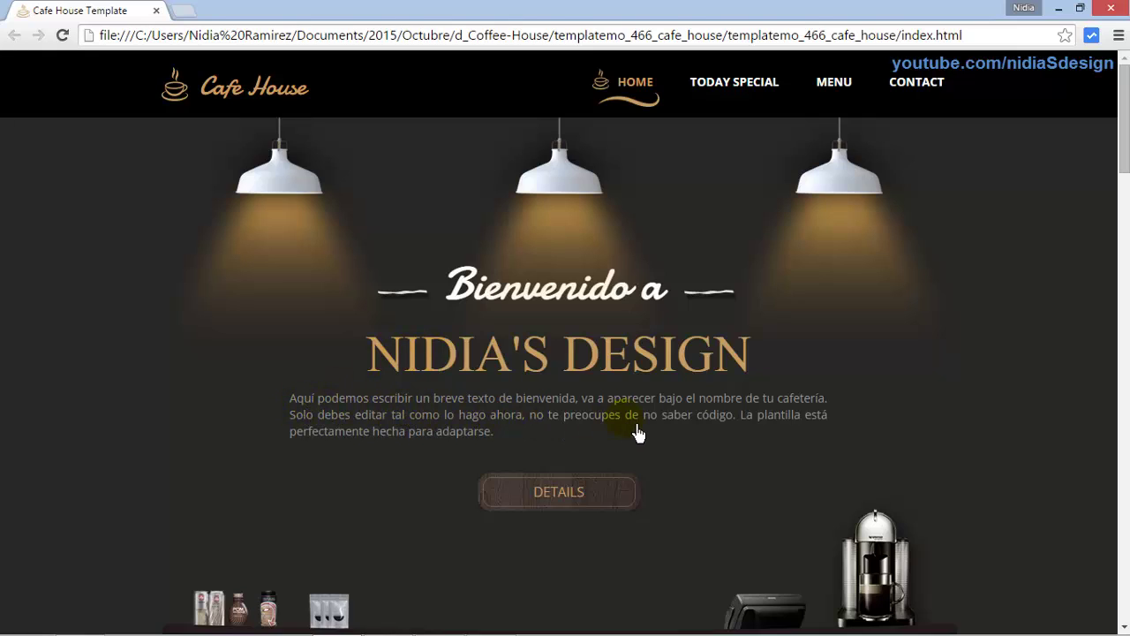
click(559, 493)
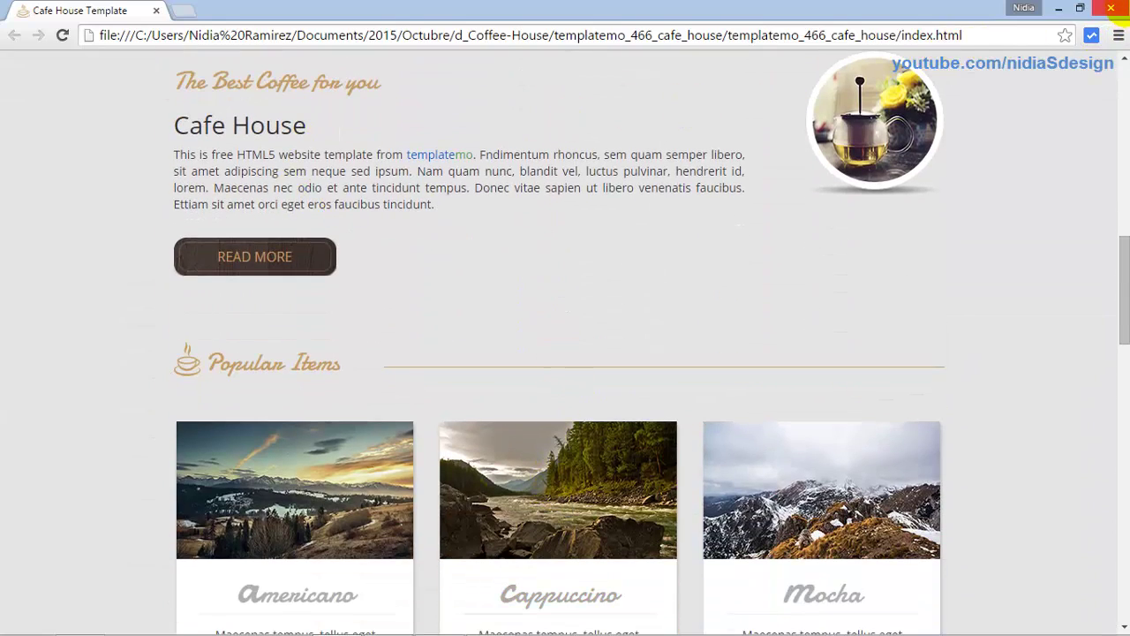
click(1111, 7)
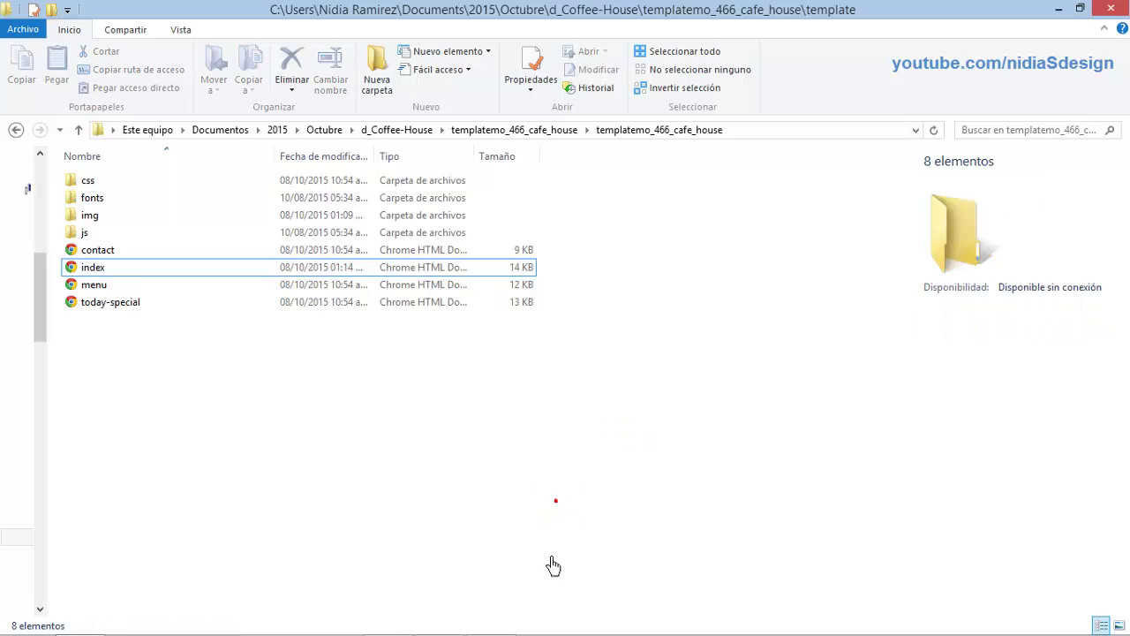
mouse_move(543, 629)
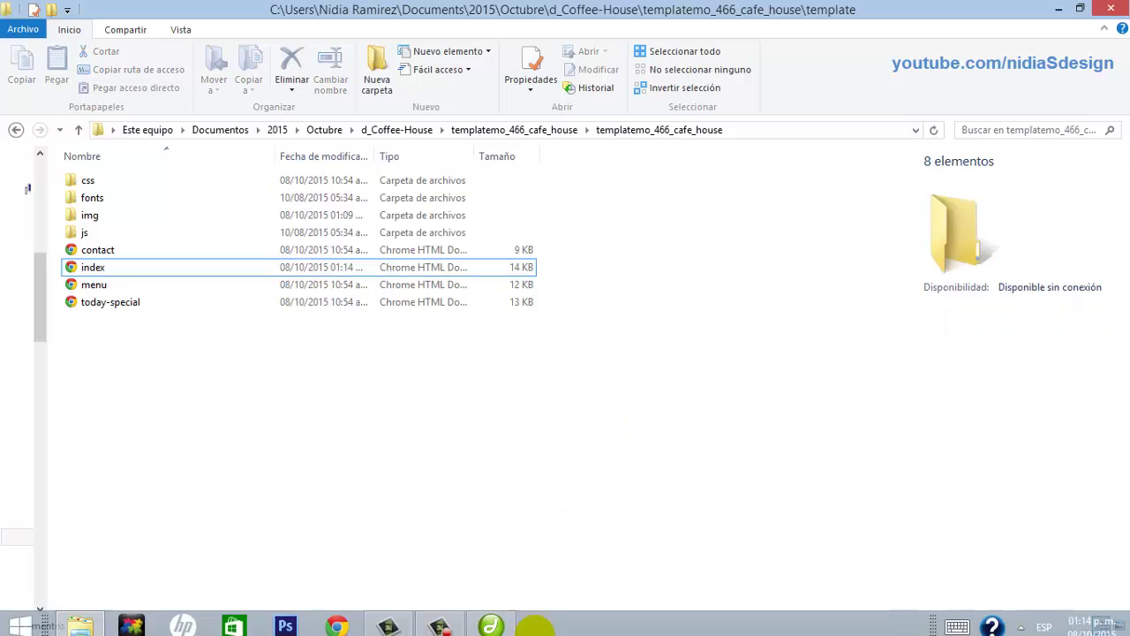
click(508, 625)
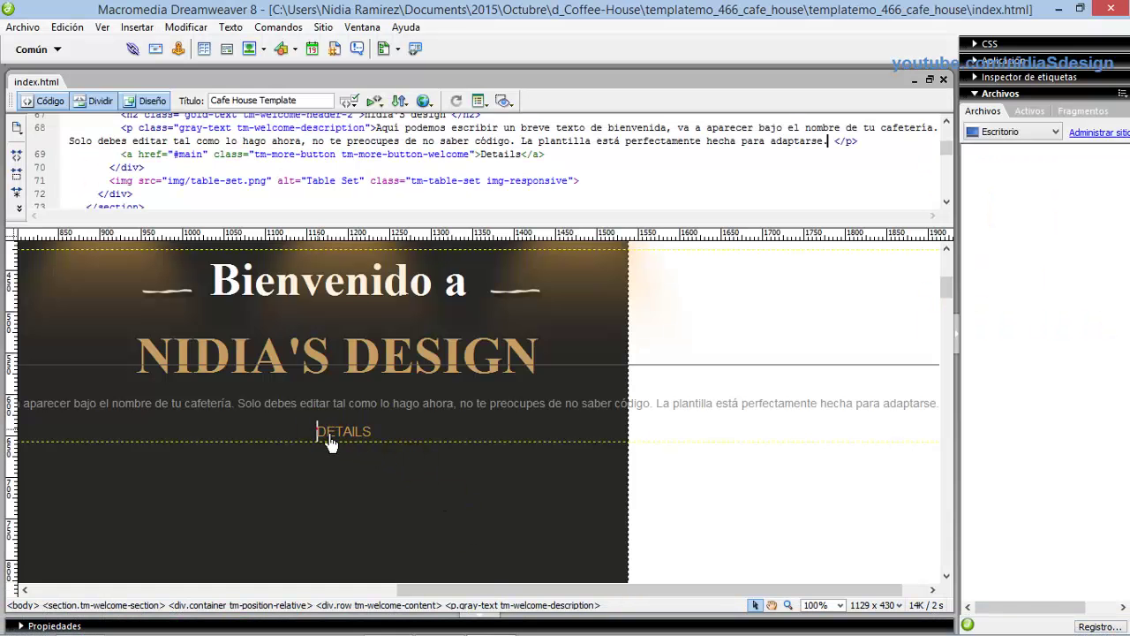
Replace the welcome section's DETAILS link text with 'Detalles'
drag(315, 431, 381, 443)
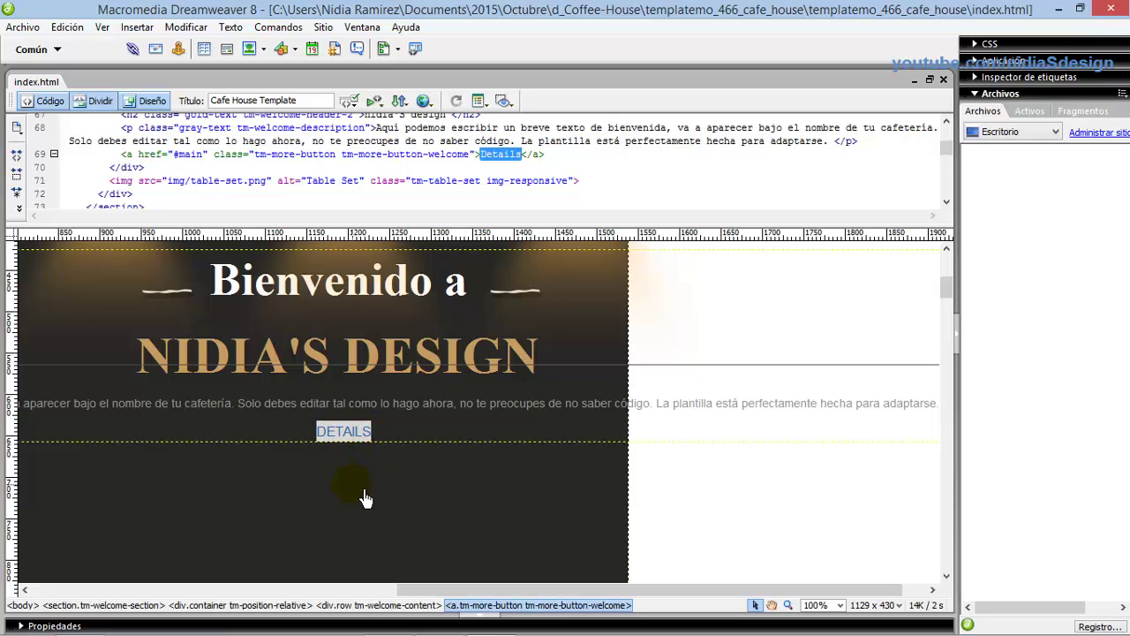
text(Deta)
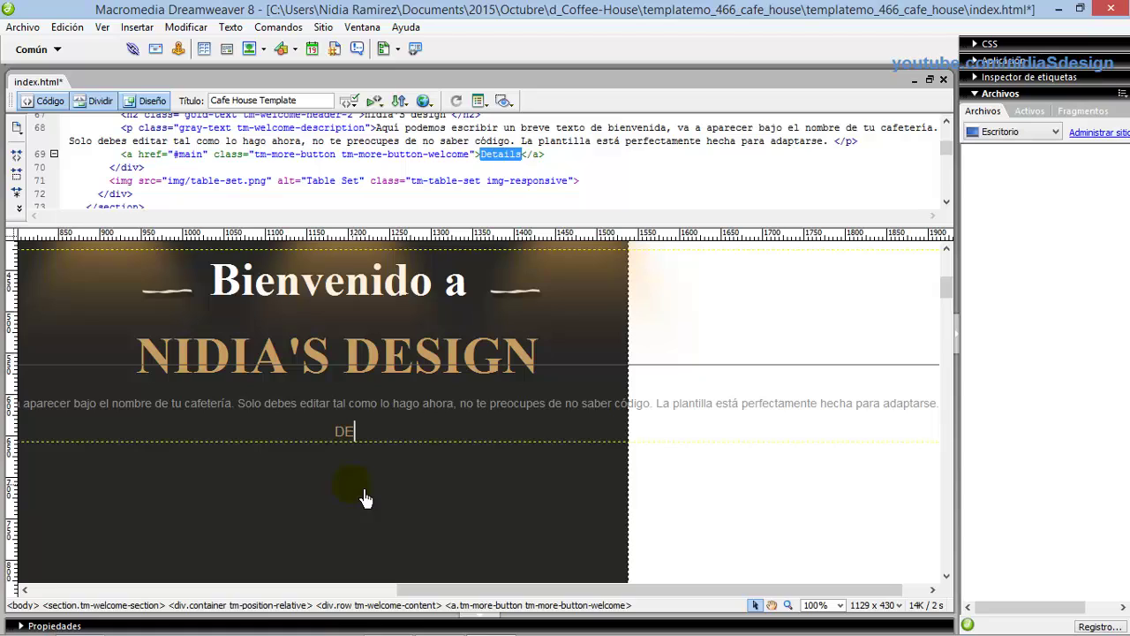
text(lles)
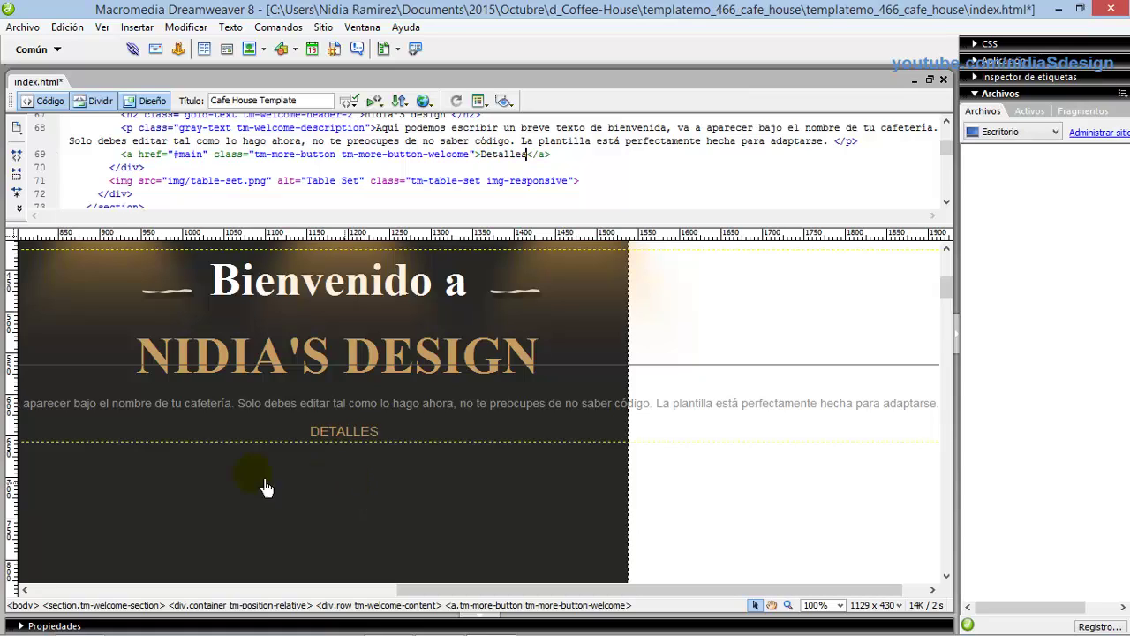
scroll(222, 459, down, 5)
Retype the gold h2 heading 'The Best Coffee for you' as 'El mejor café para ti'
scroll(223, 460, down, 5)
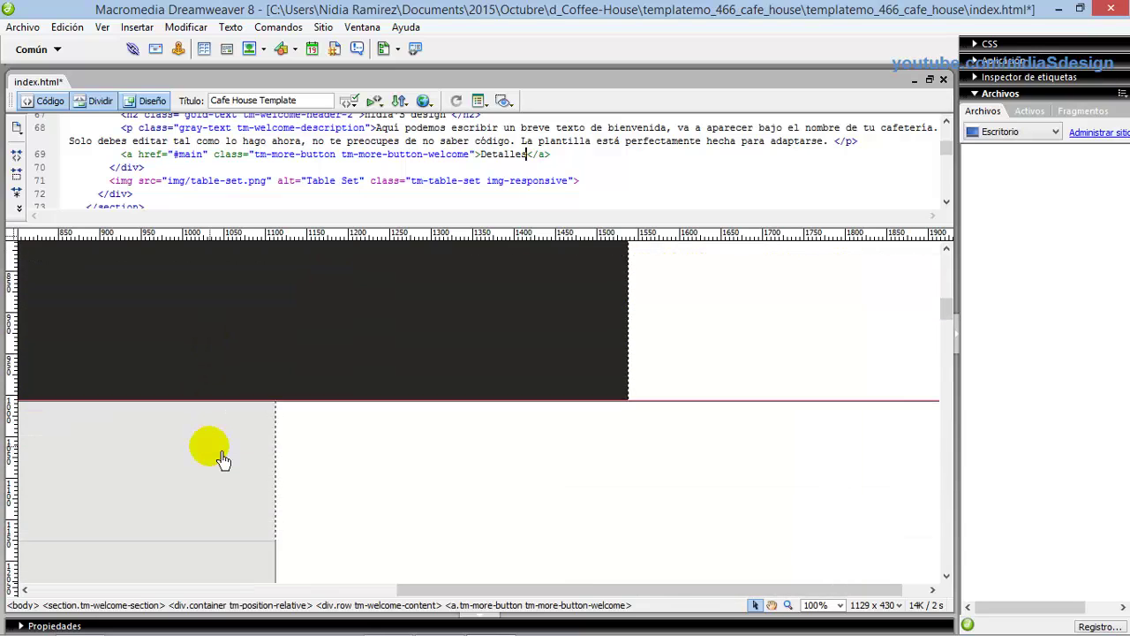
drag(510, 597, 88, 588)
scroll(176, 446, down, 1)
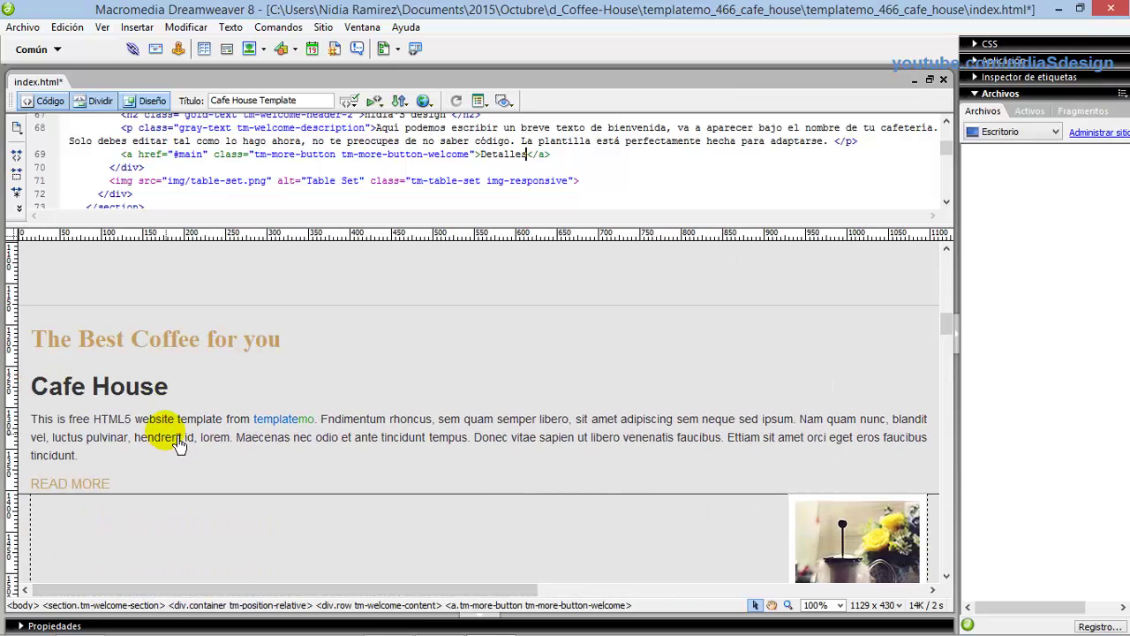
double_click(36, 339)
drag(115, 353, 303, 360)
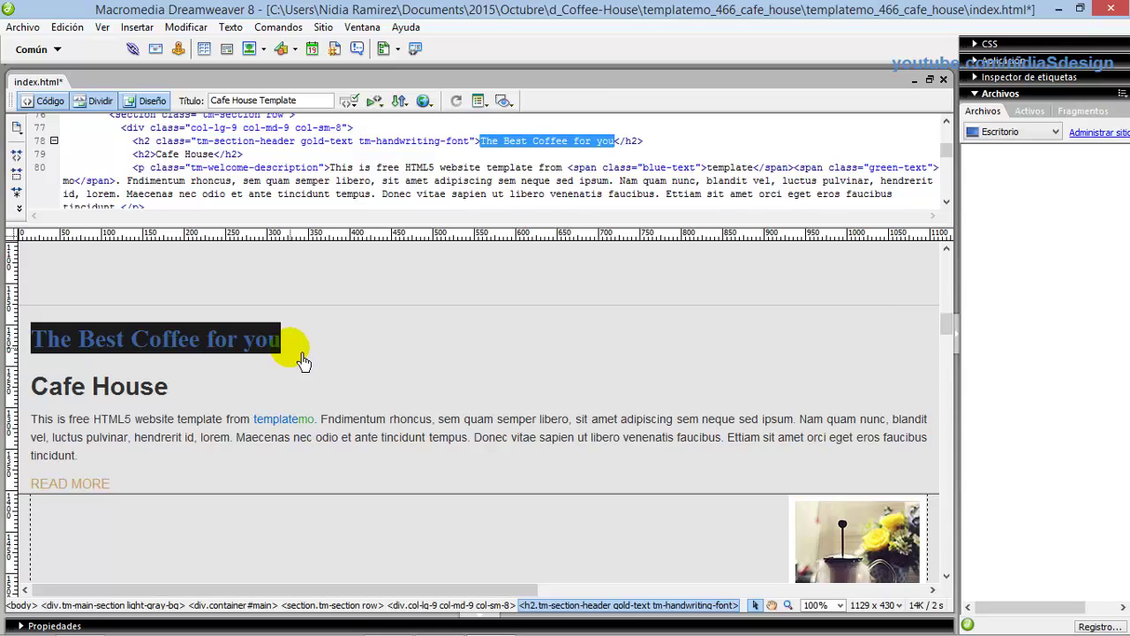
text(El m)
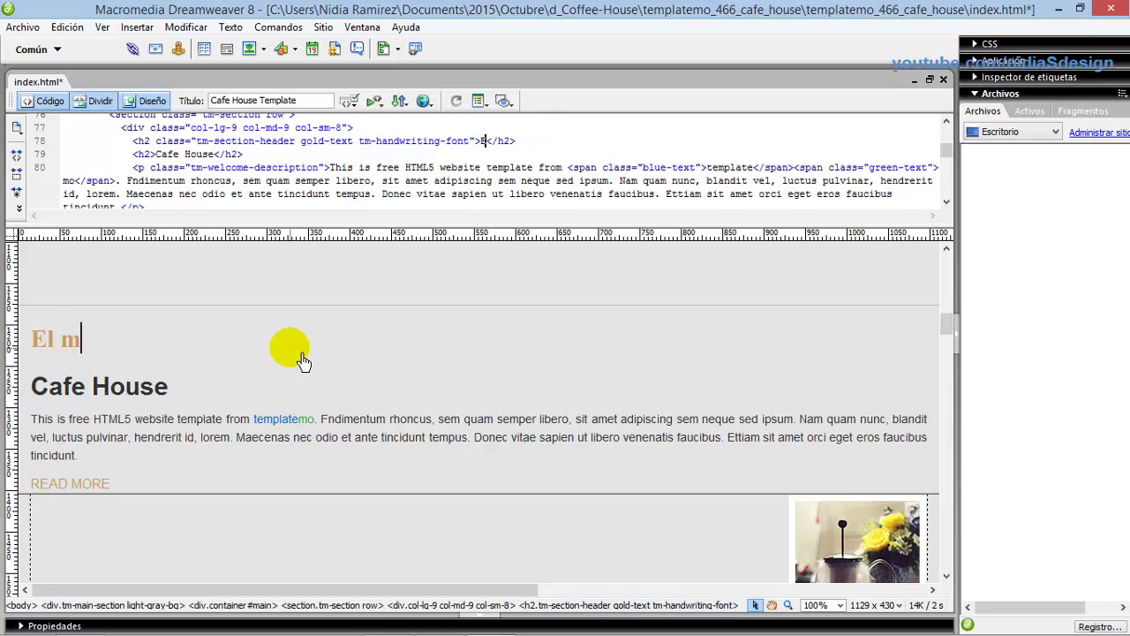
text(ejor caf)
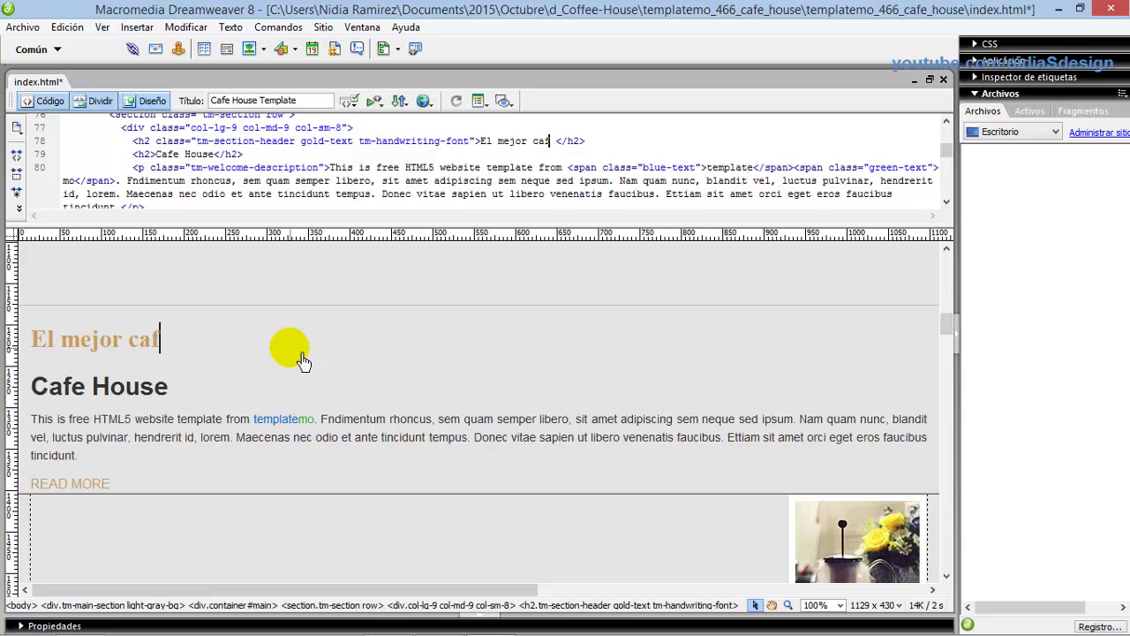
text(é para t)
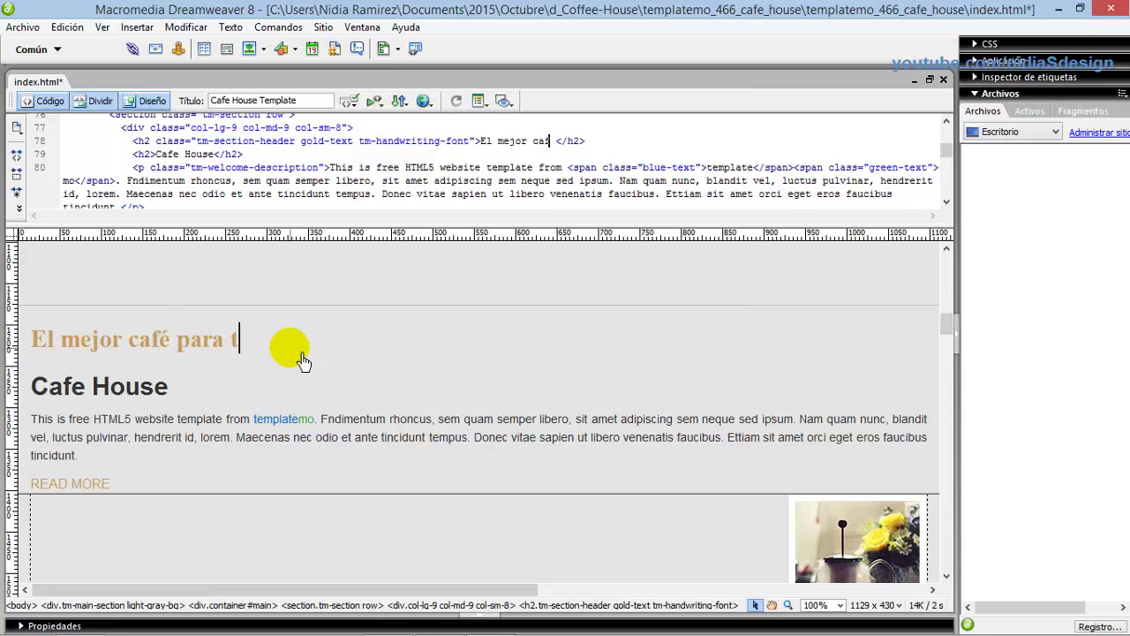
text(i)
Retype the Cafe House heading as the author's brand name followed by 'Café'
double_click(31, 387)
drag(97, 401, 177, 400)
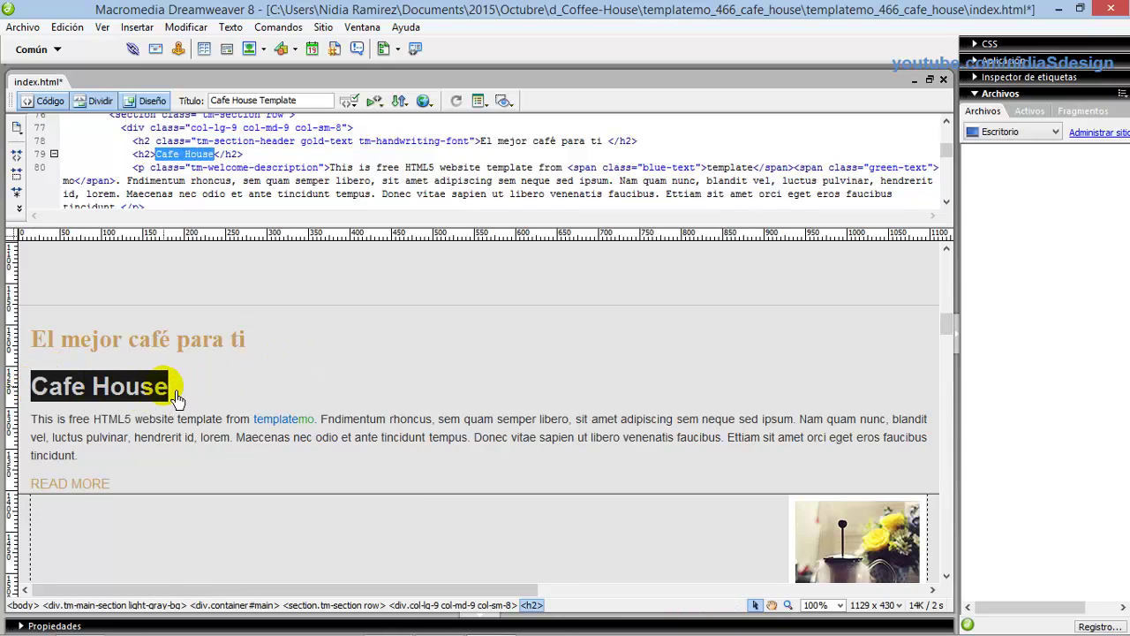
text(nidia)
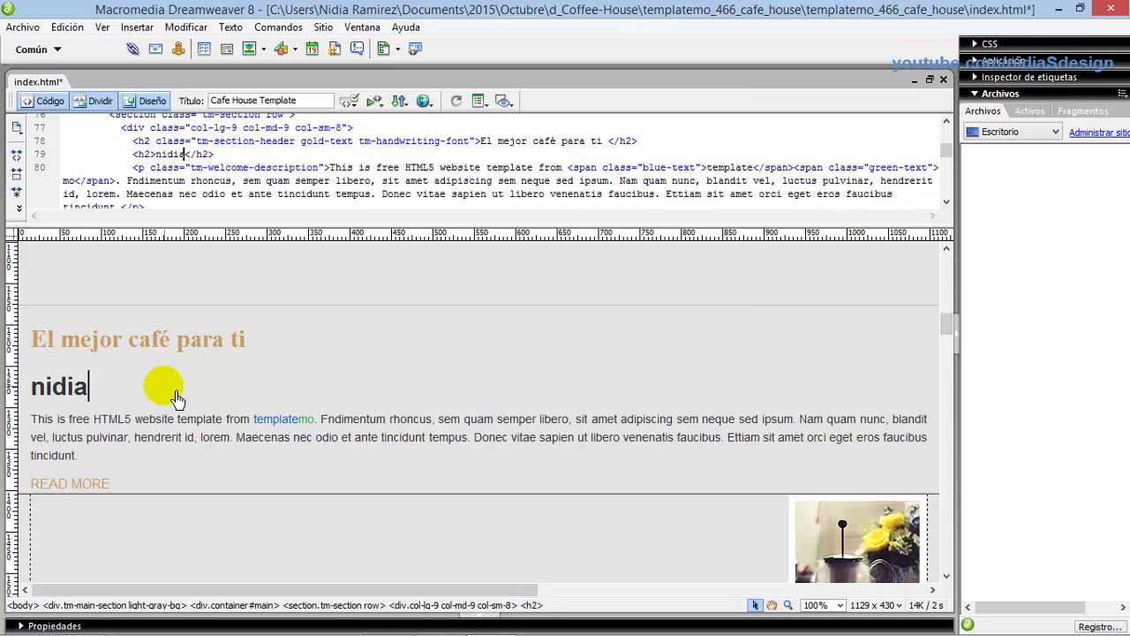
text('S design)
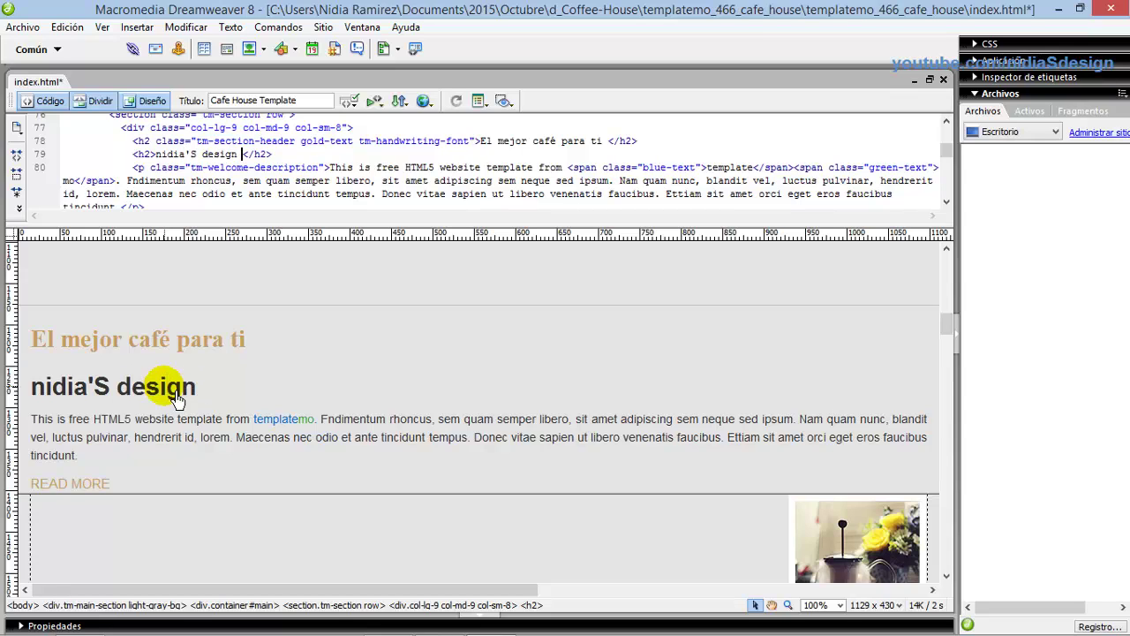
text( Café)
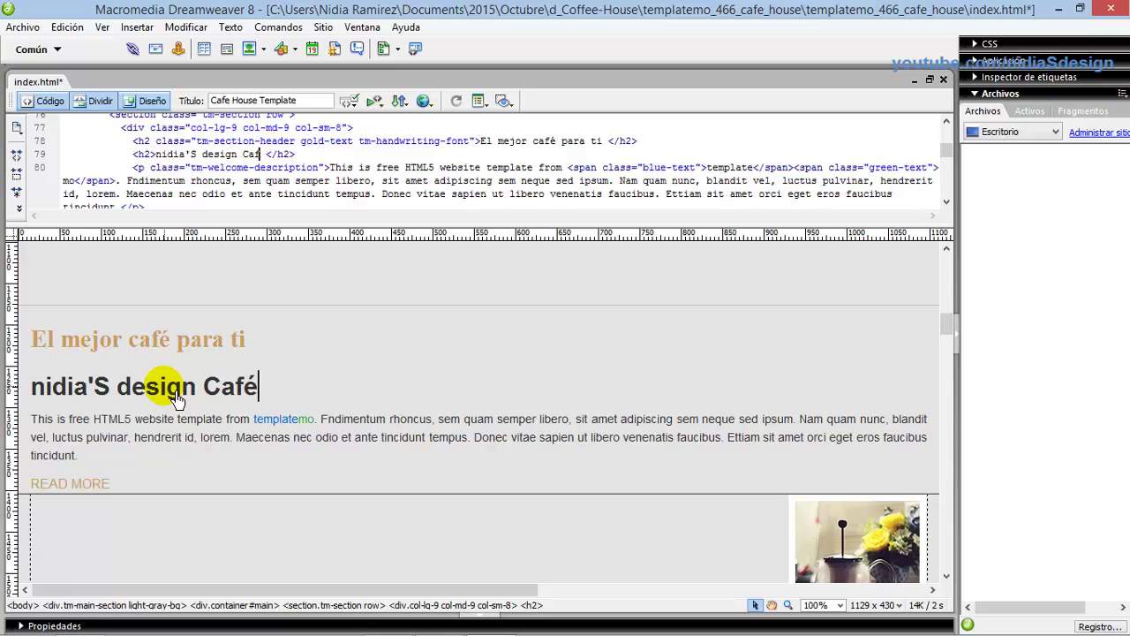
Replace the placeholder paragraph with Spanish text beginning 'Aquí puedes describir porqué tu'
click(32, 420)
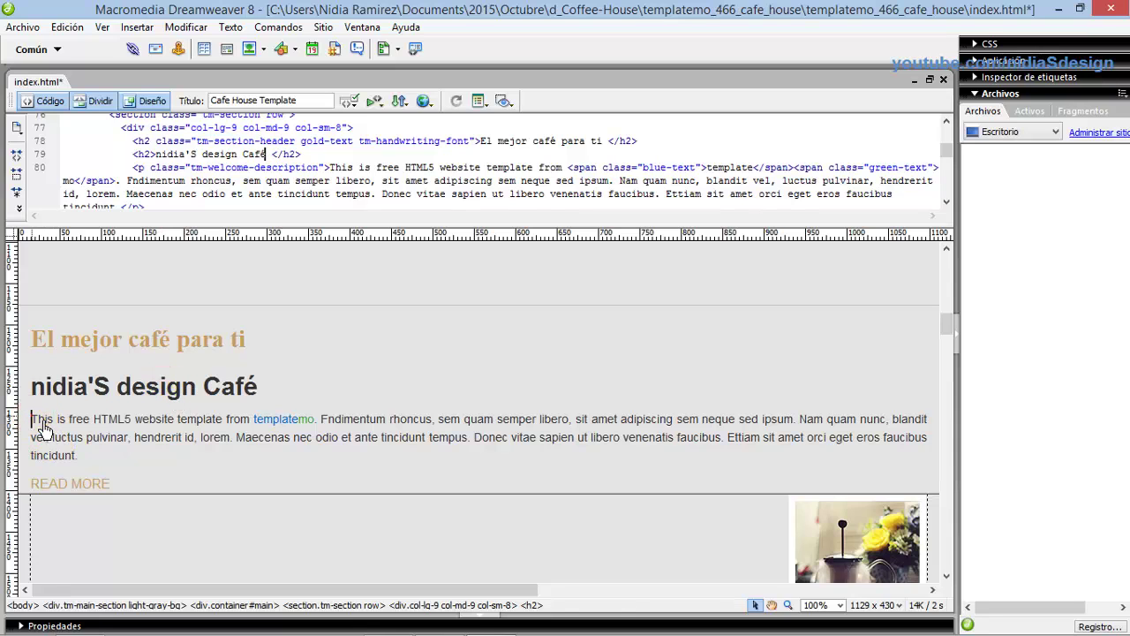
drag(43, 428, 89, 463)
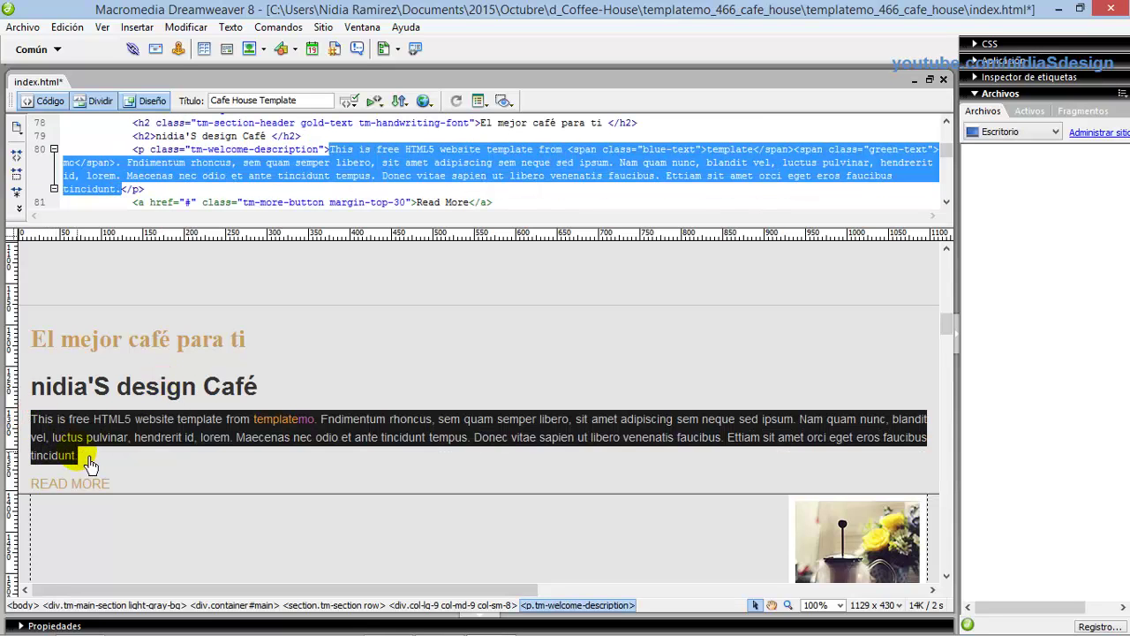
text(Aqu)
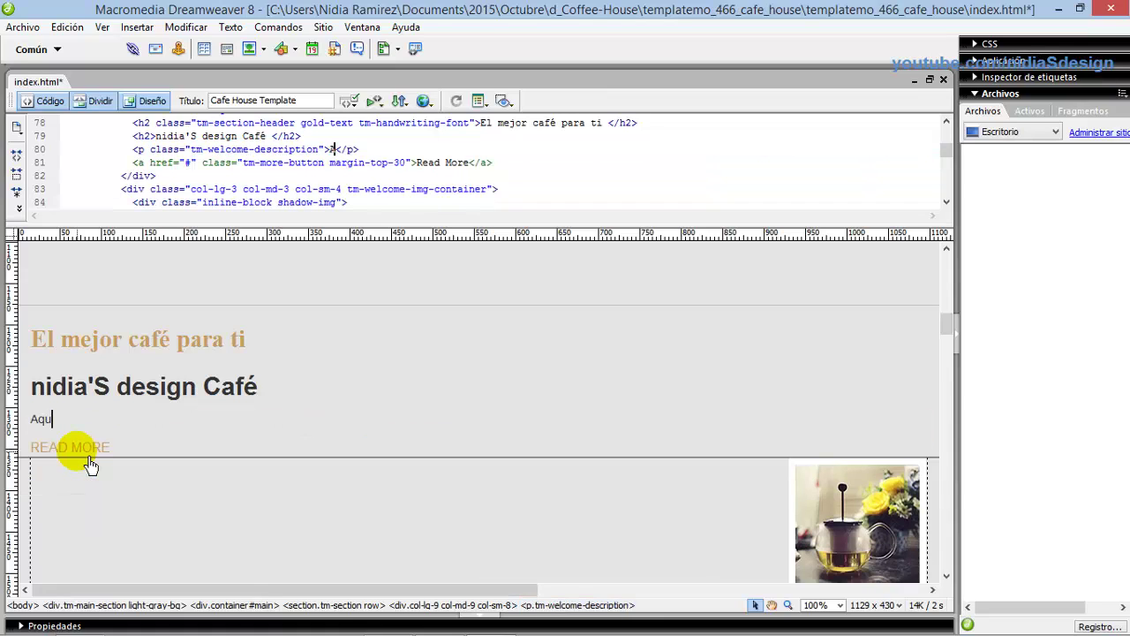
text(í puedes descr)
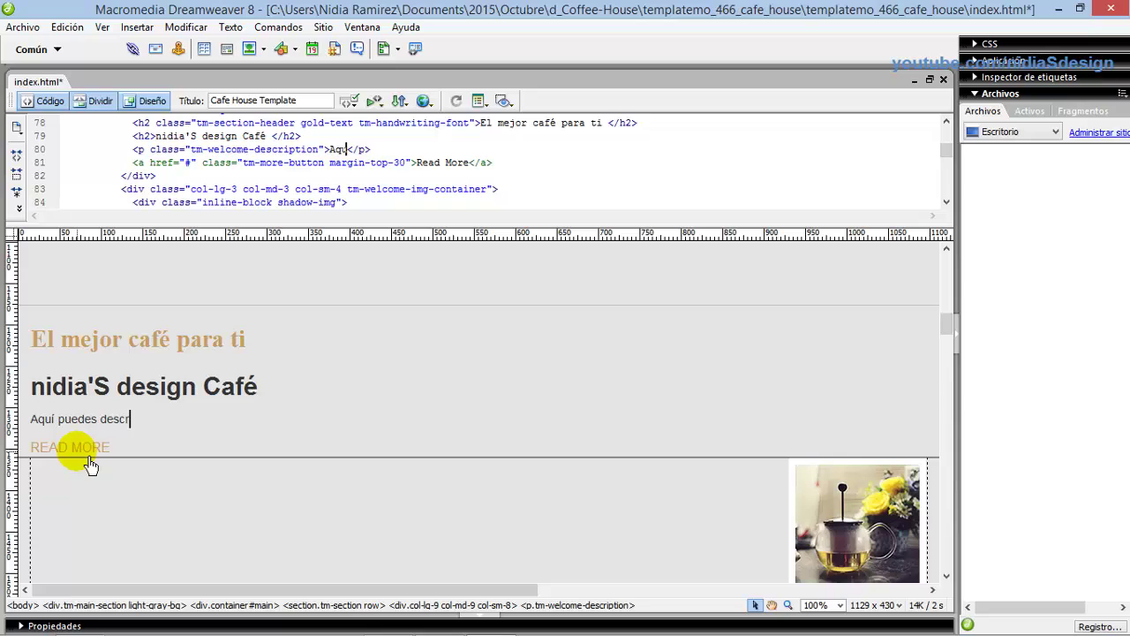
text(ibir porqu)
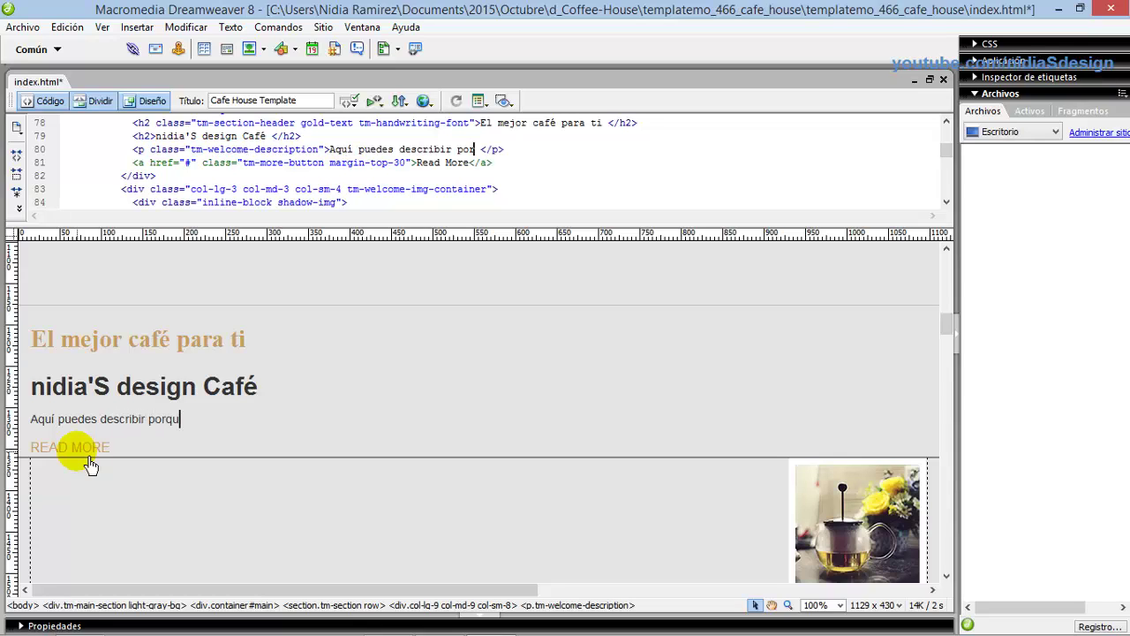
text(é tu)
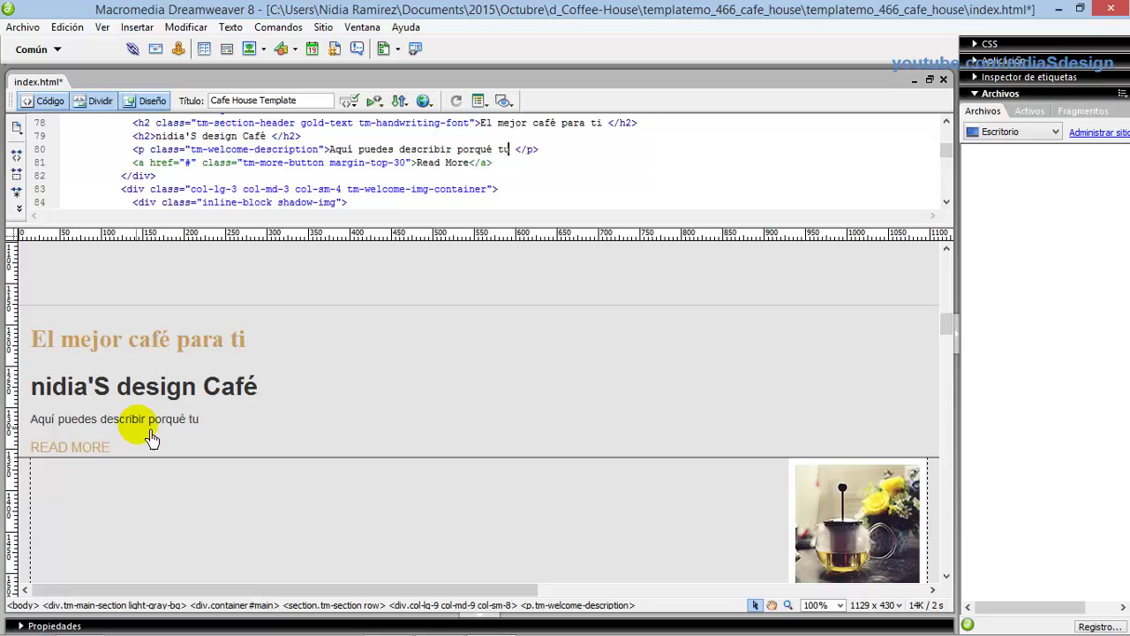
click(168, 419)
click(212, 421)
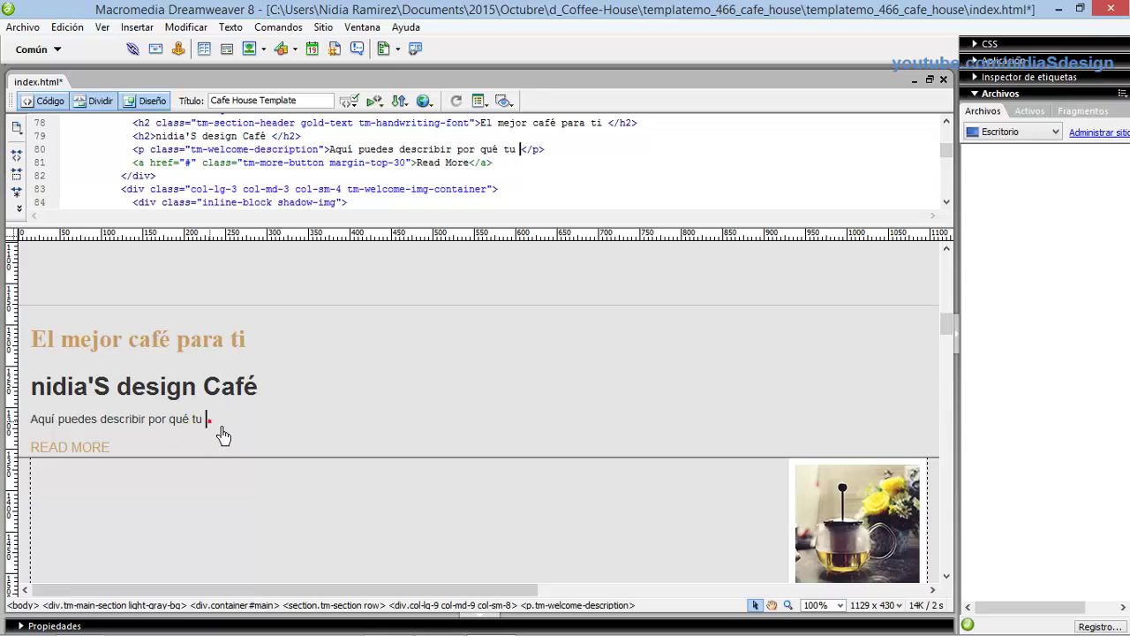
Finish the paragraph about select regional beans, ending 'aquí está el mejor café del mundo :)'
text(café e)
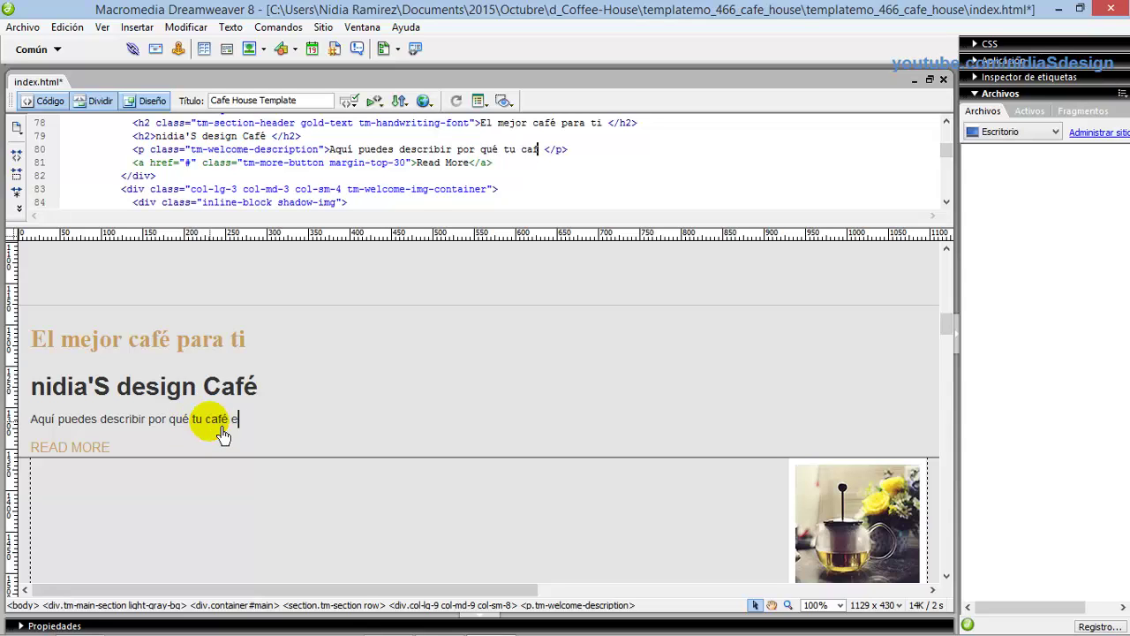
text(s el mejor de la ciudad)
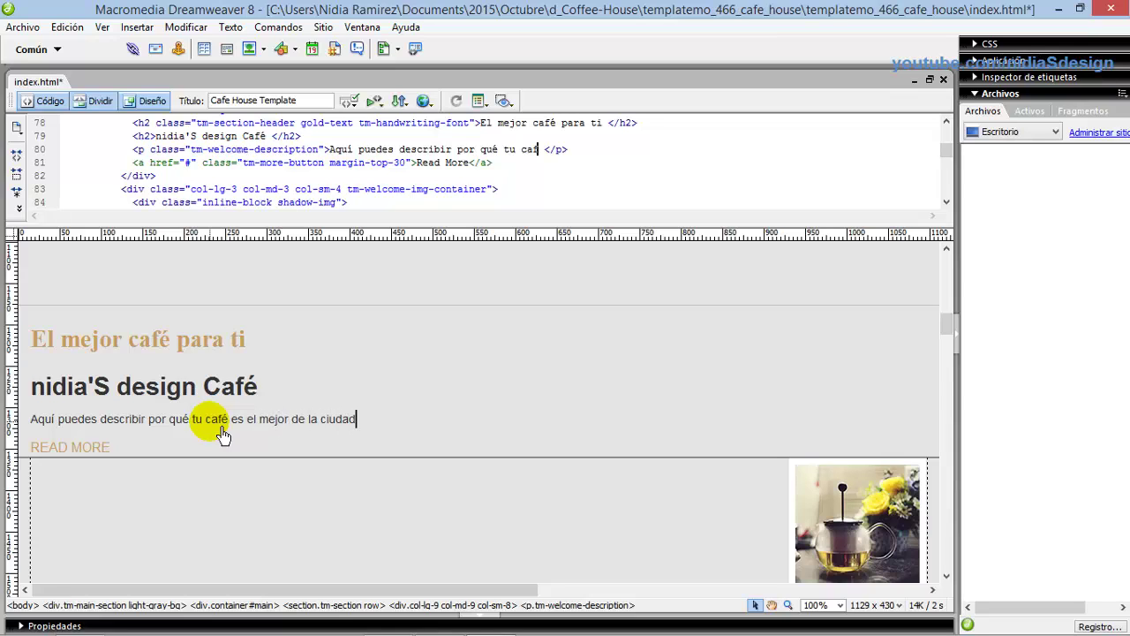
text(, si son g)
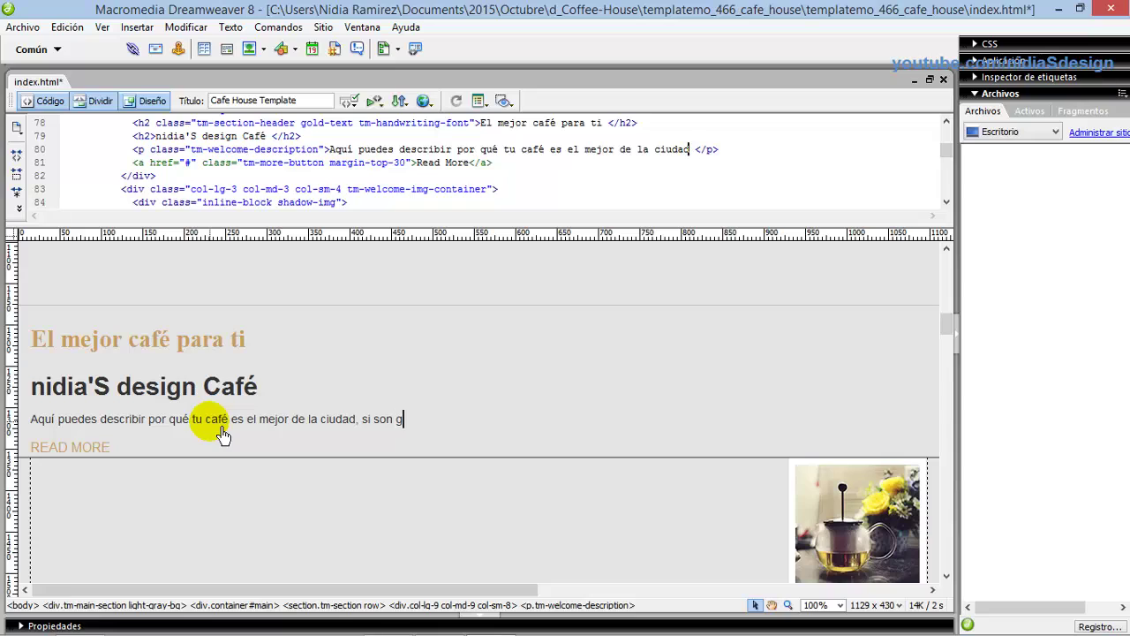
text(ranos selectos de una)
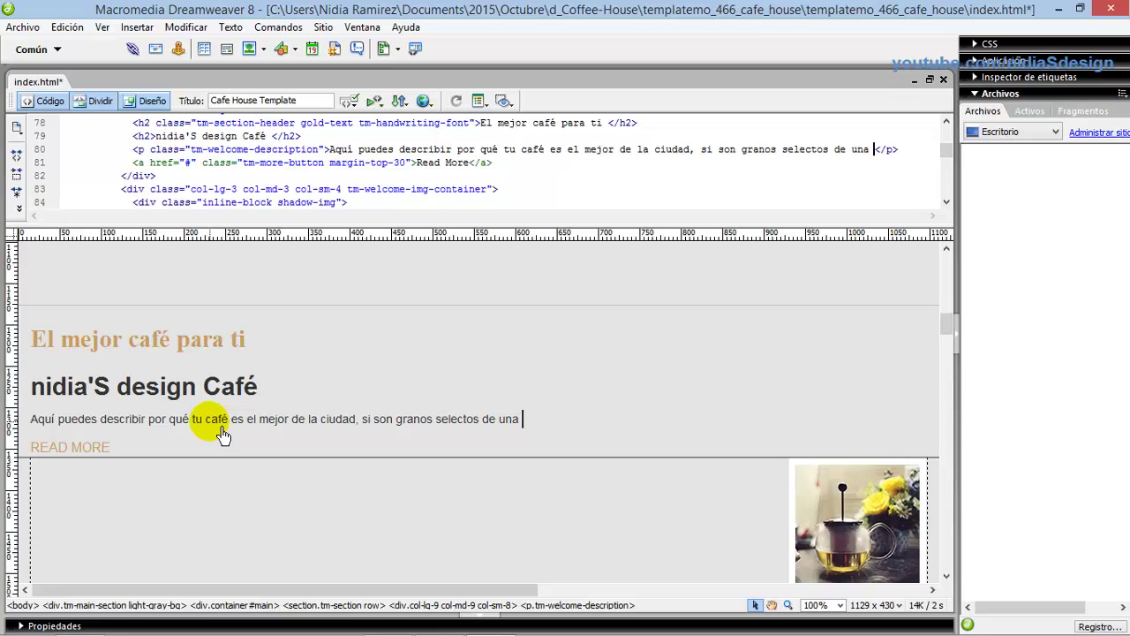
text(región)
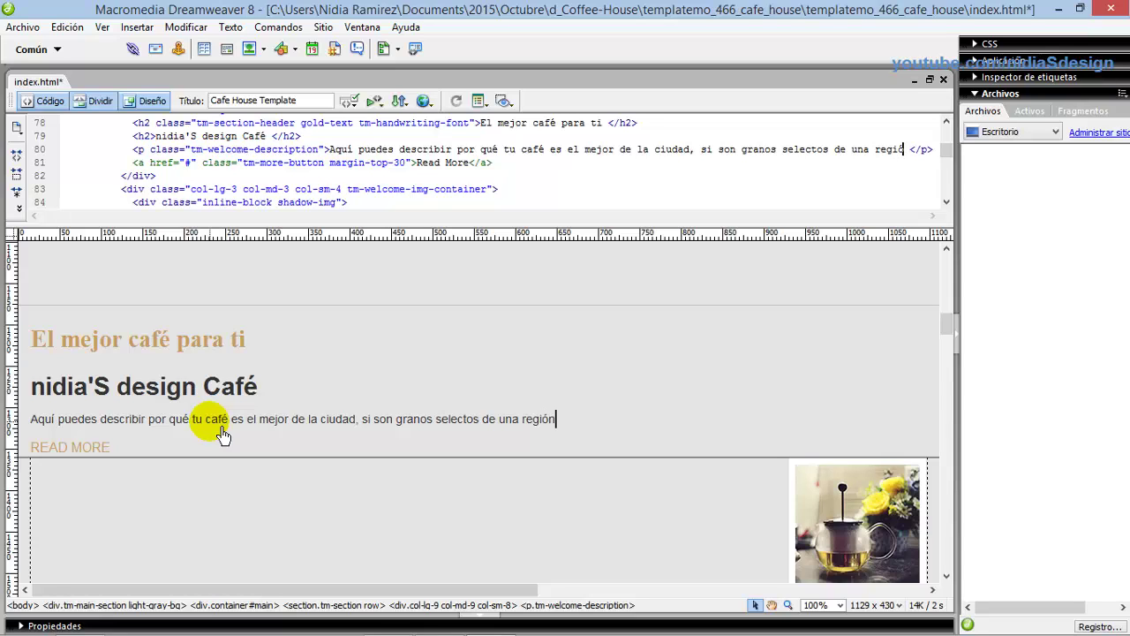
text( en especial. Por e)
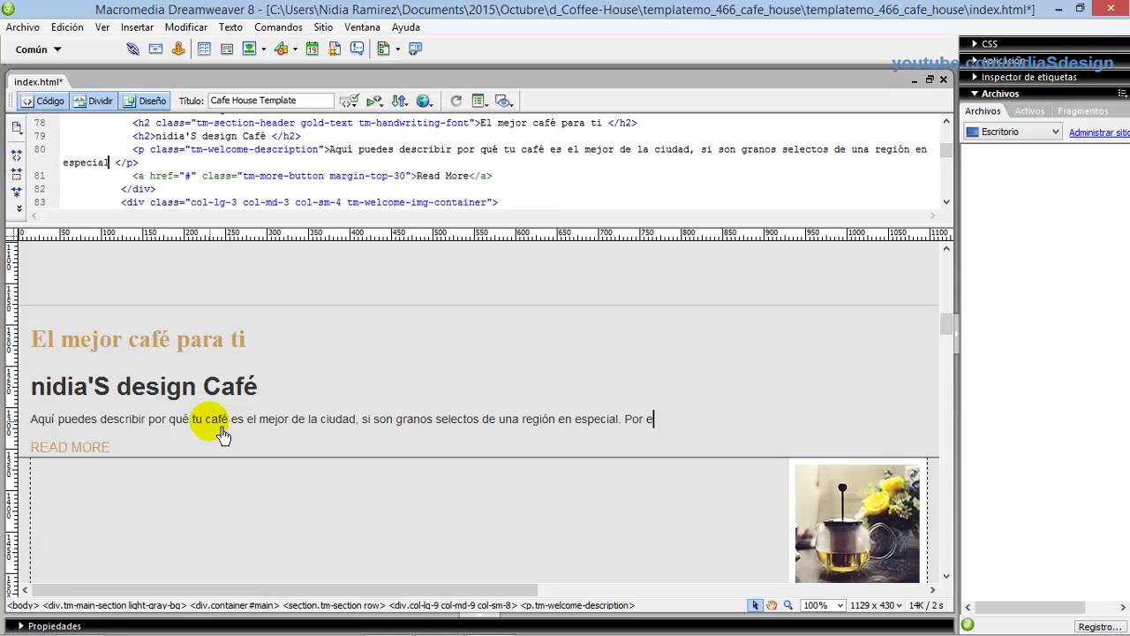
text(jemplo, y)
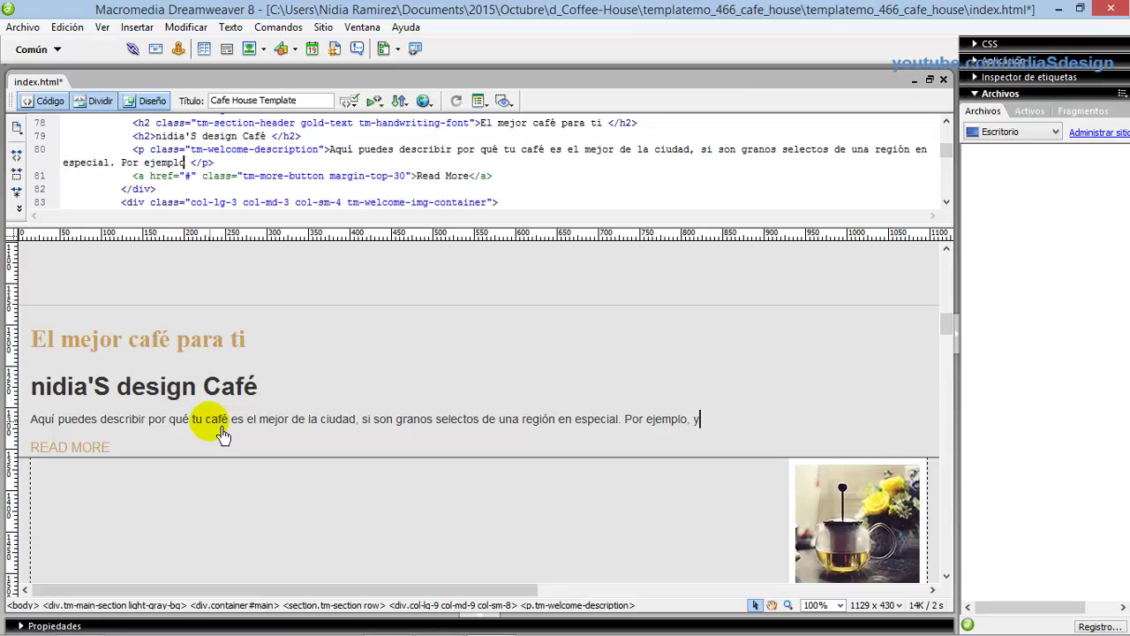
text(o soy de Córdob)
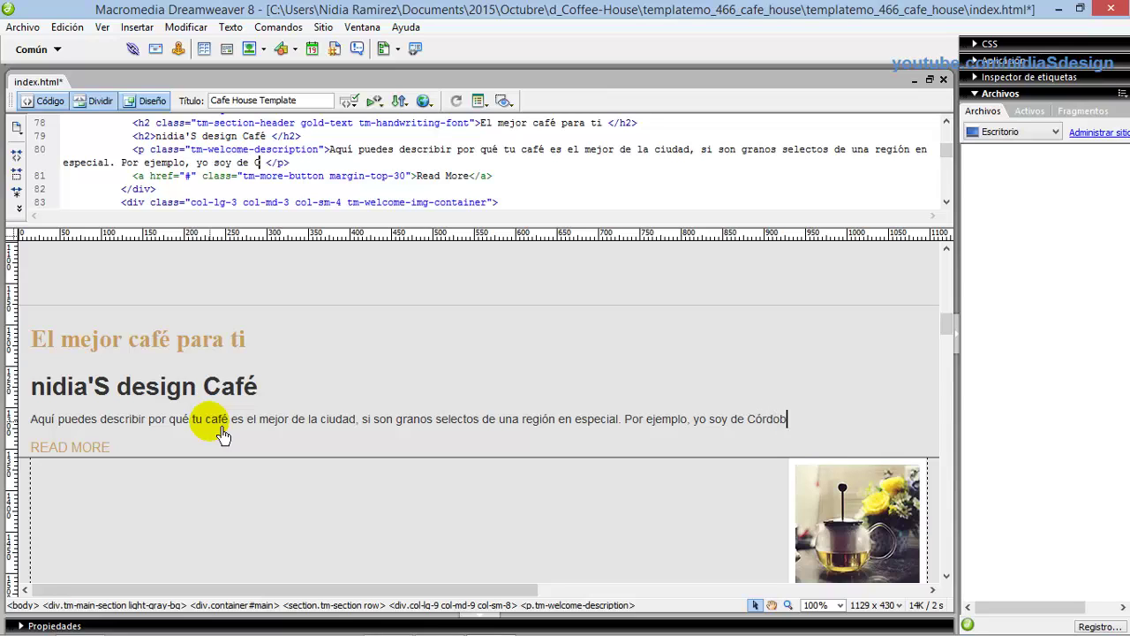
text(a Veracruz y aqu)
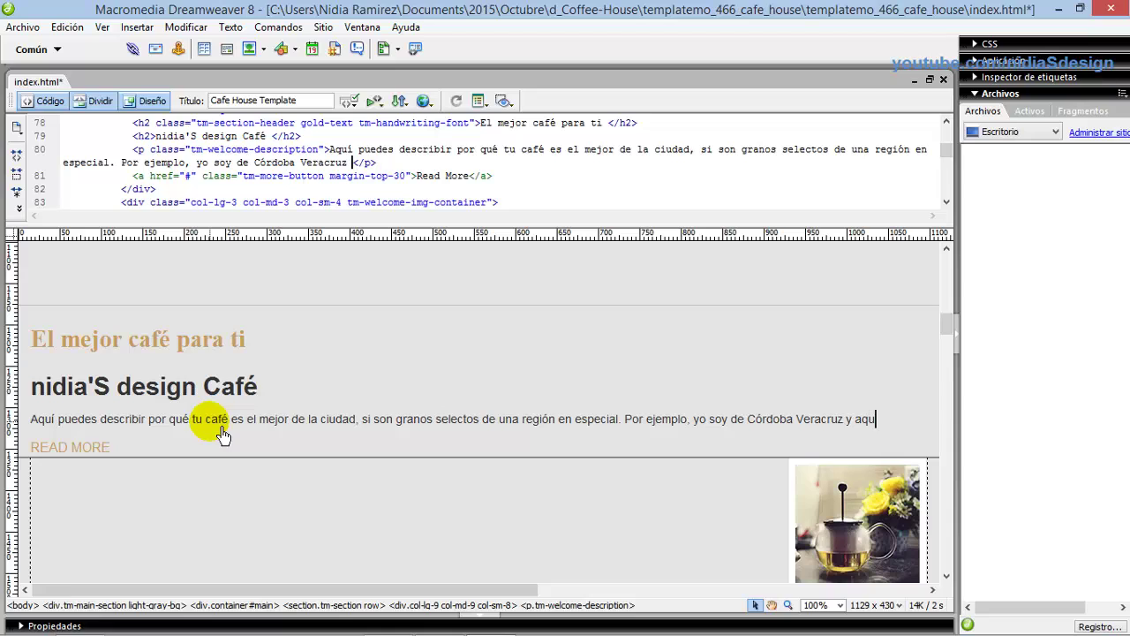
text(í est)
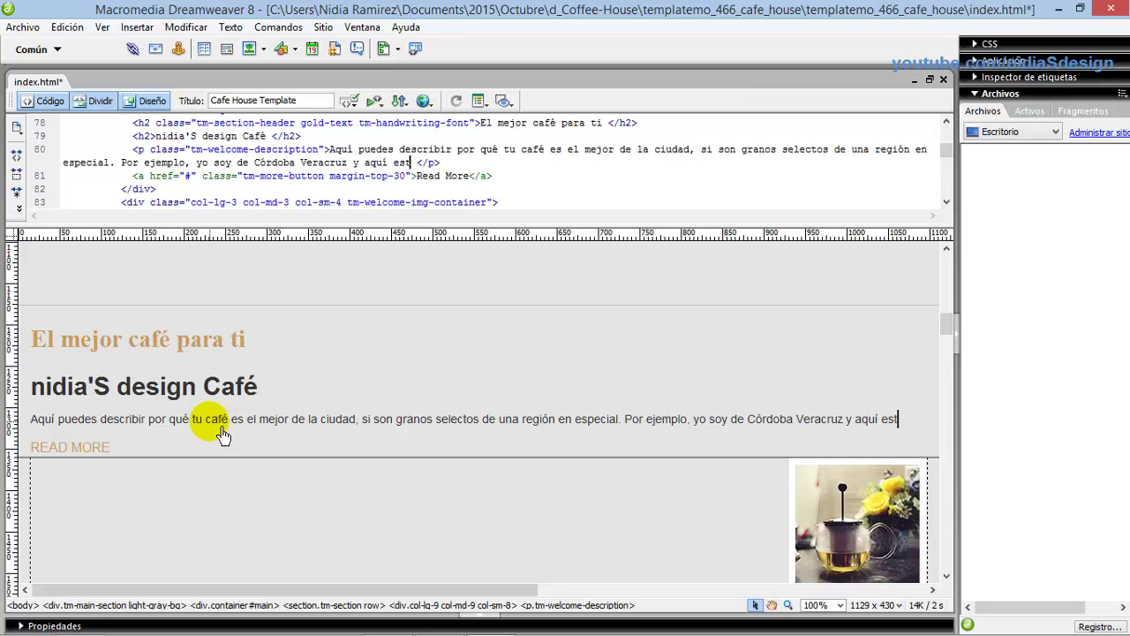
text(á el mejor c)
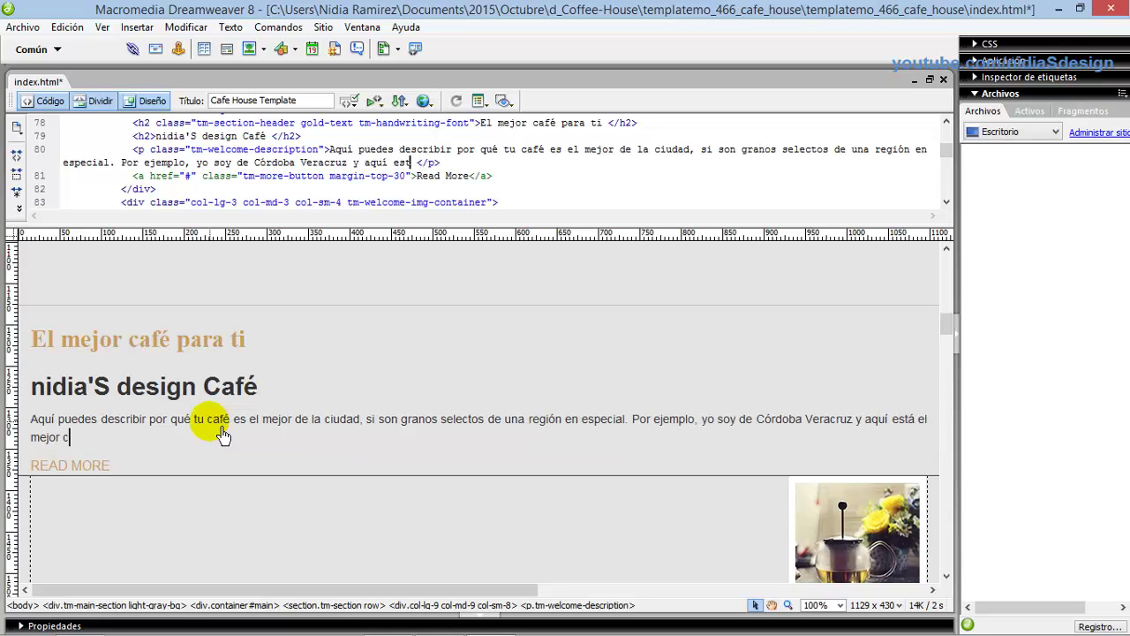
text(afé del m)
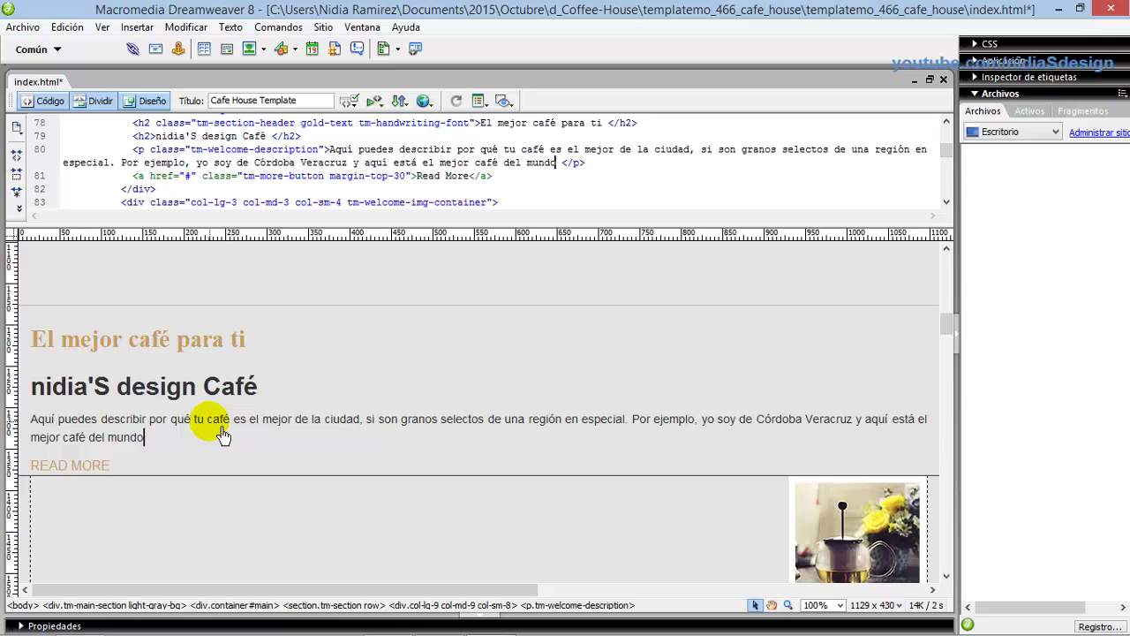
text(undo)
scroll(219, 435, down, 1)
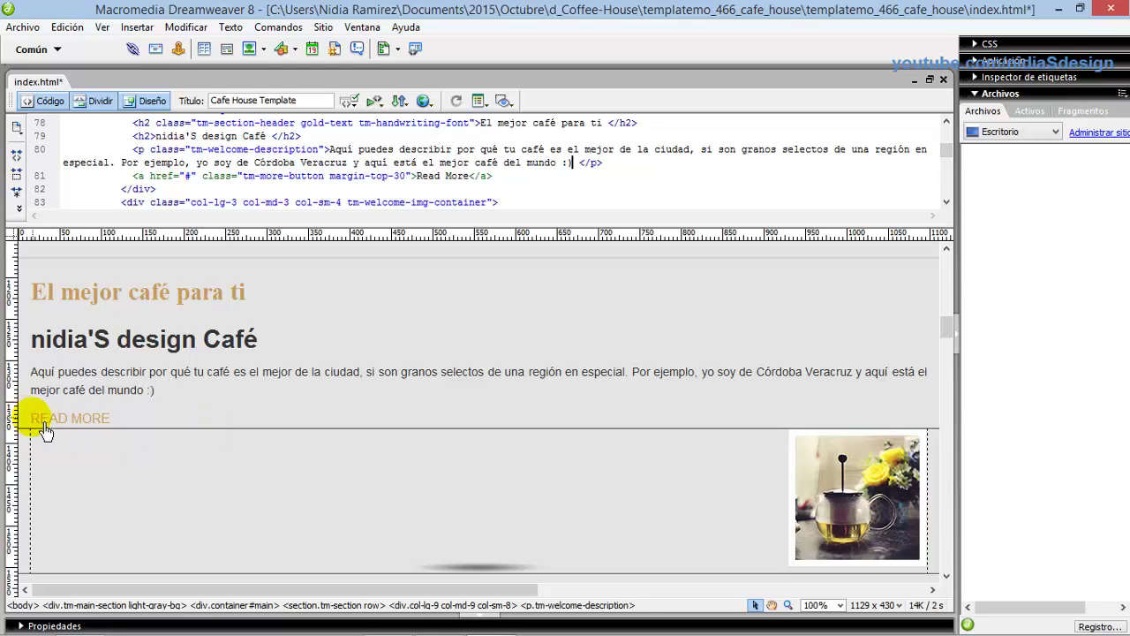
Change the READ MORE link text to 'Leer más', correcting the accented á
drag(34, 420, 121, 423)
text(LEE)
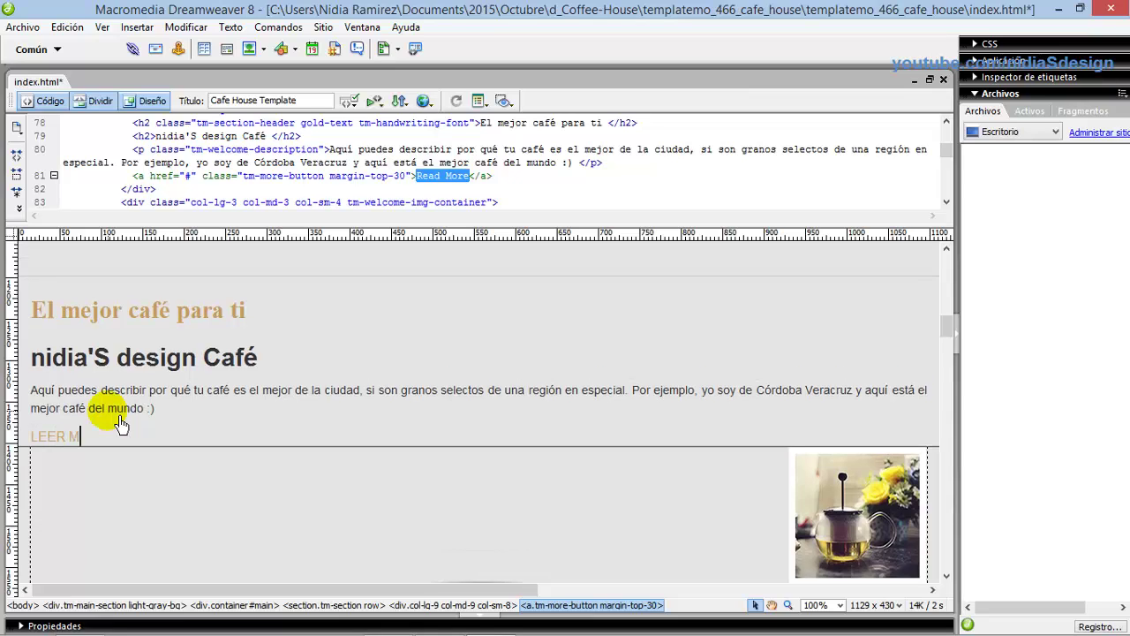
text(r más)
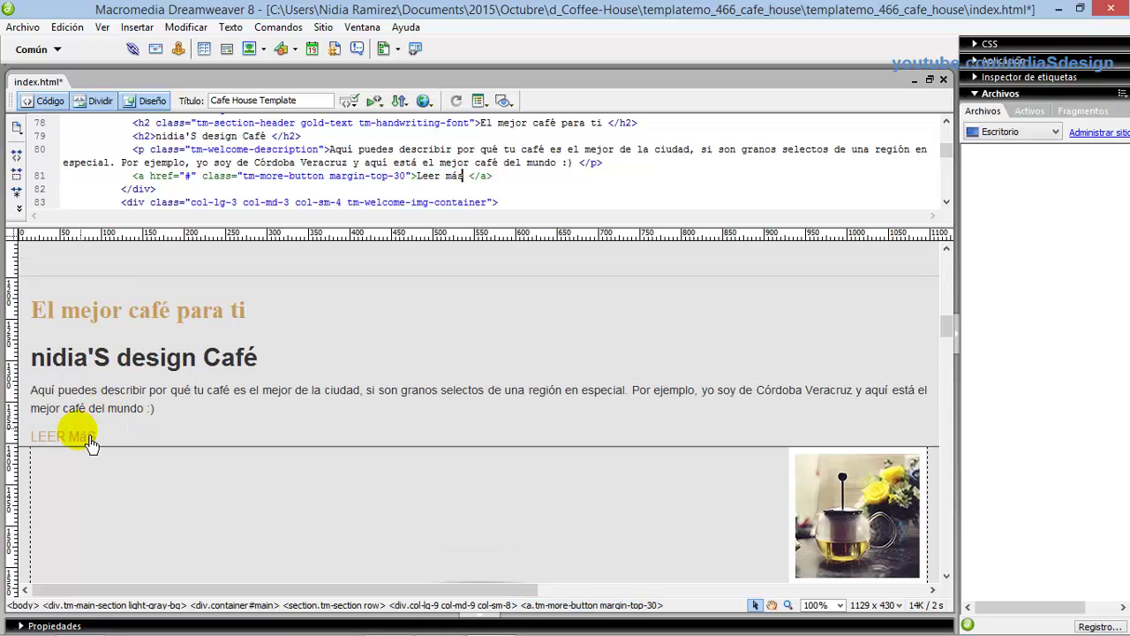
key(Left)
key(Left)
shift+click(93, 440)
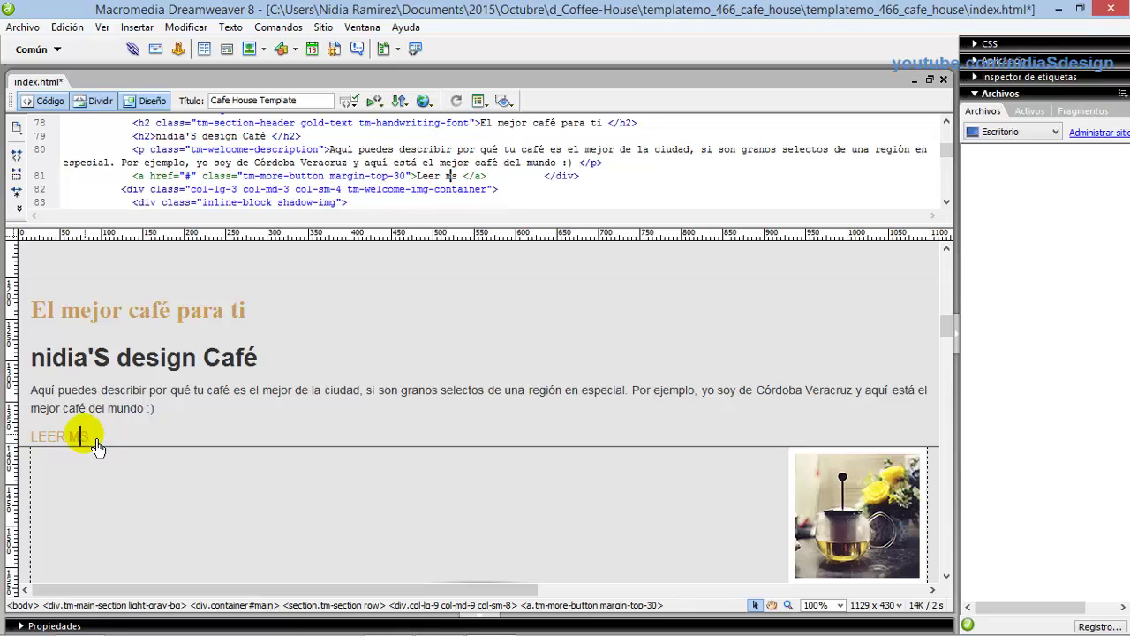
text(á)
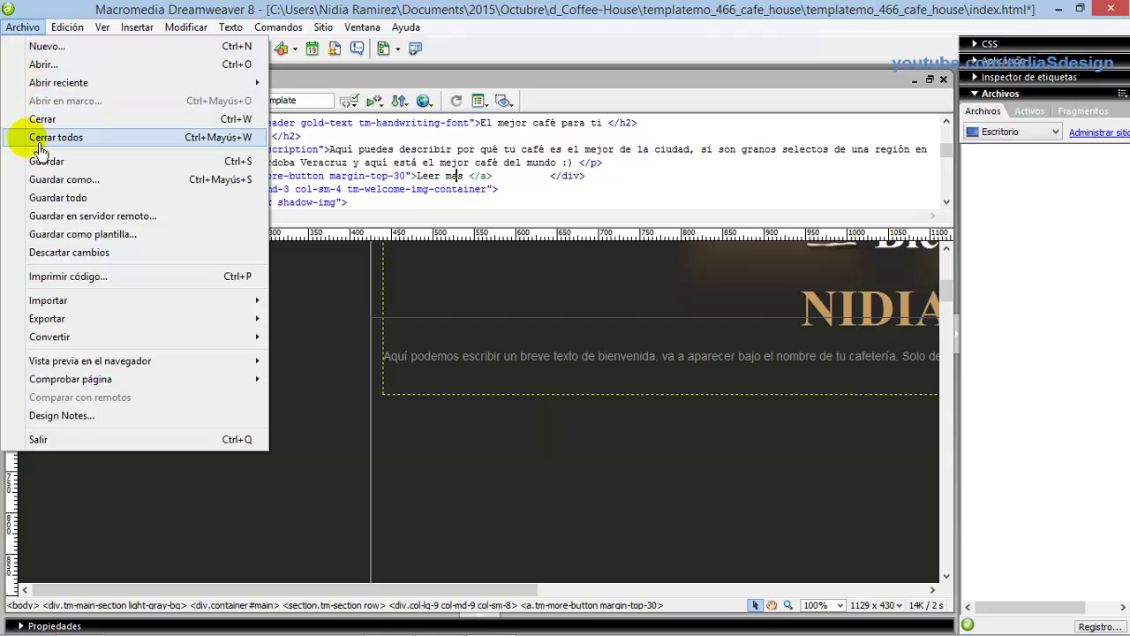
Save index.html and bring up the template folder in File Explorer
click(42, 162)
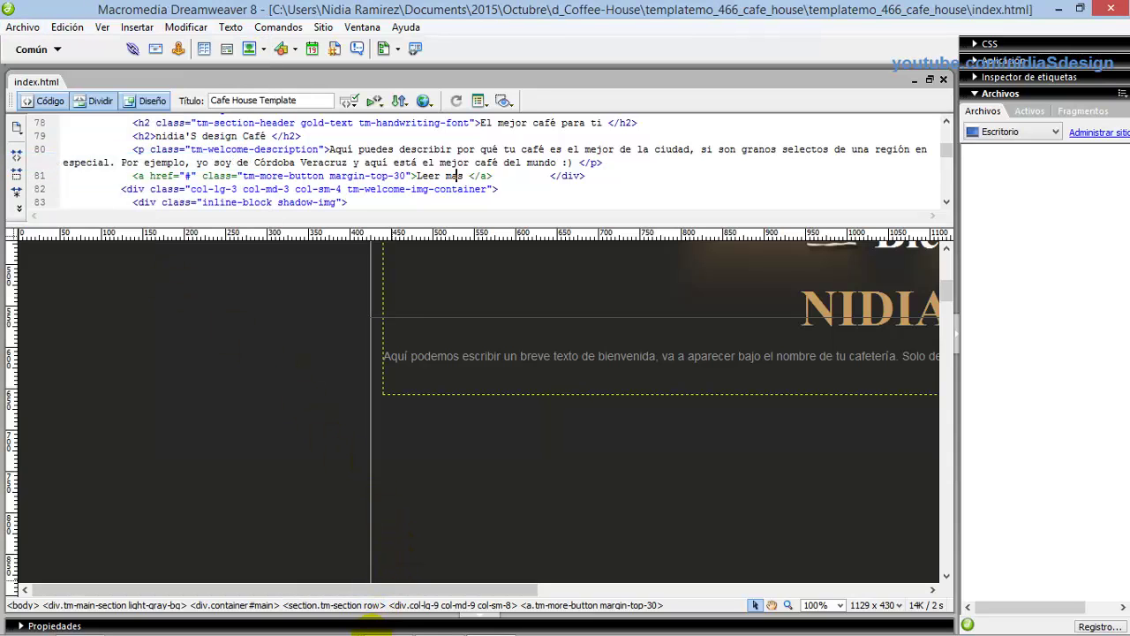
mouse_move(371, 630)
click(84, 623)
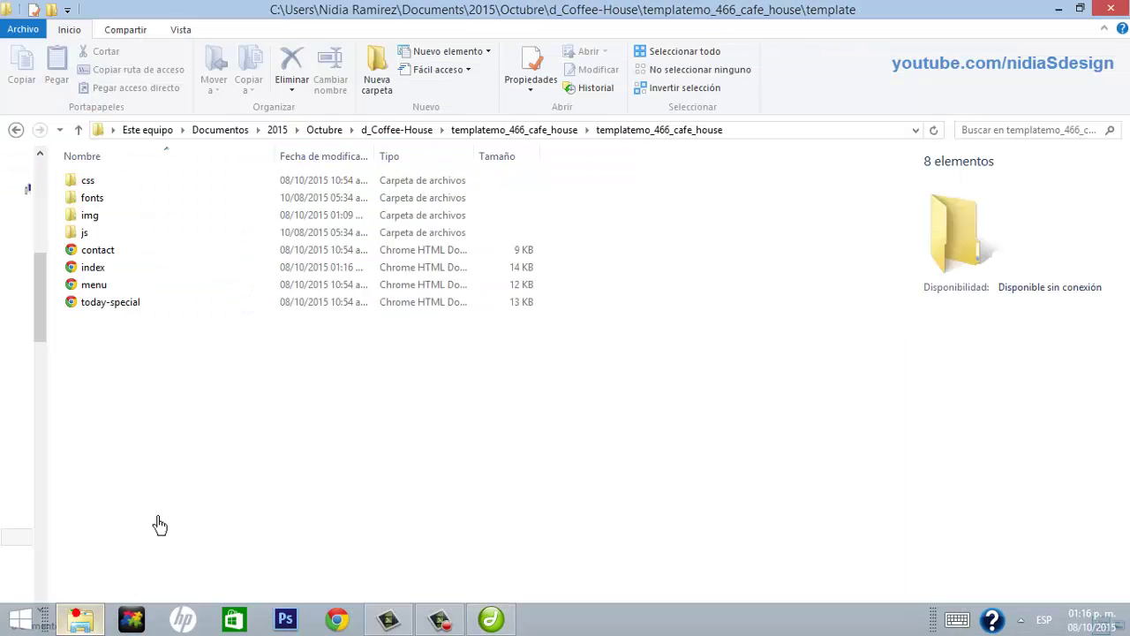
Open index.html in Chrome and check the DETALLES link to the 'El mejor café para ti' section
click(99, 270)
double_click(93, 268)
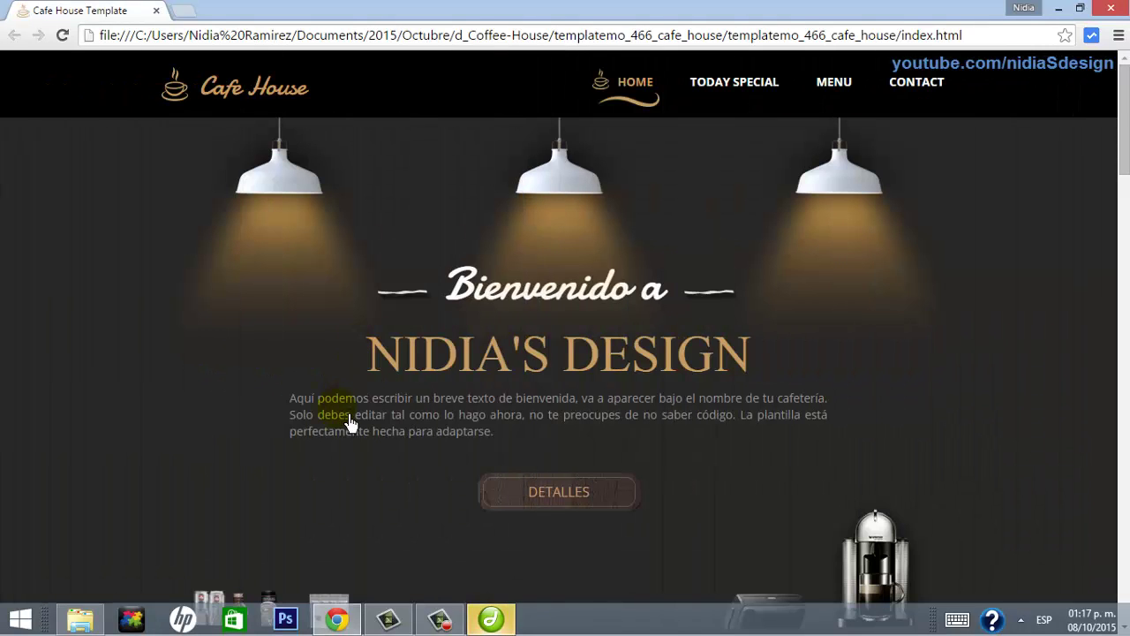
click(532, 494)
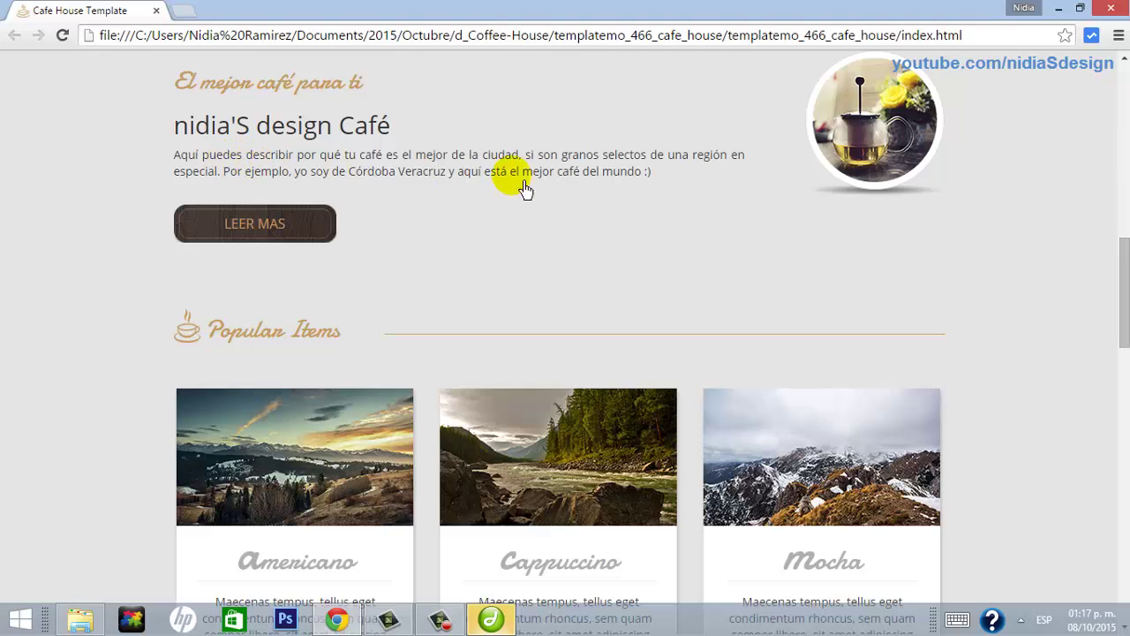
click(357, 179)
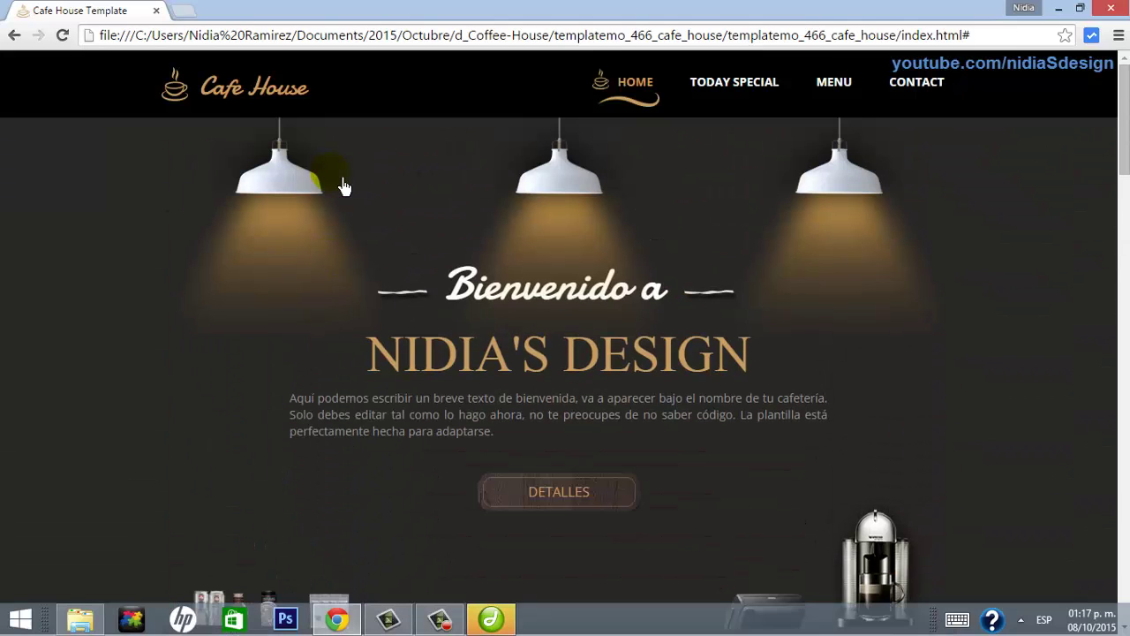
Open the site's MENU page and scroll down to the Our Menus drink list
click(833, 84)
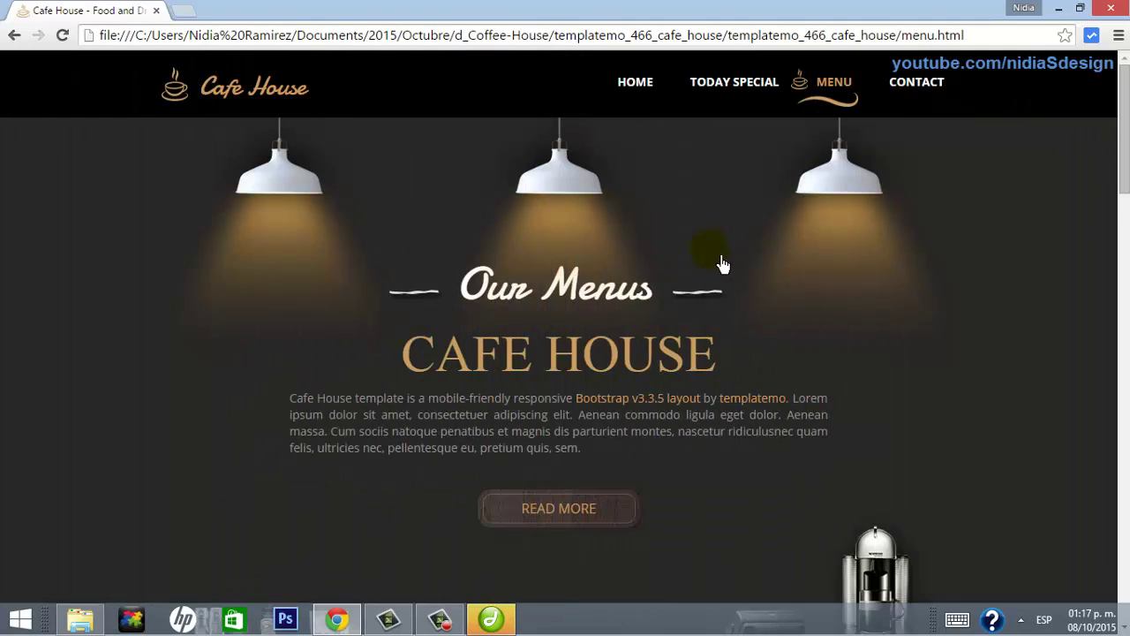
scroll(713, 415, down, 7)
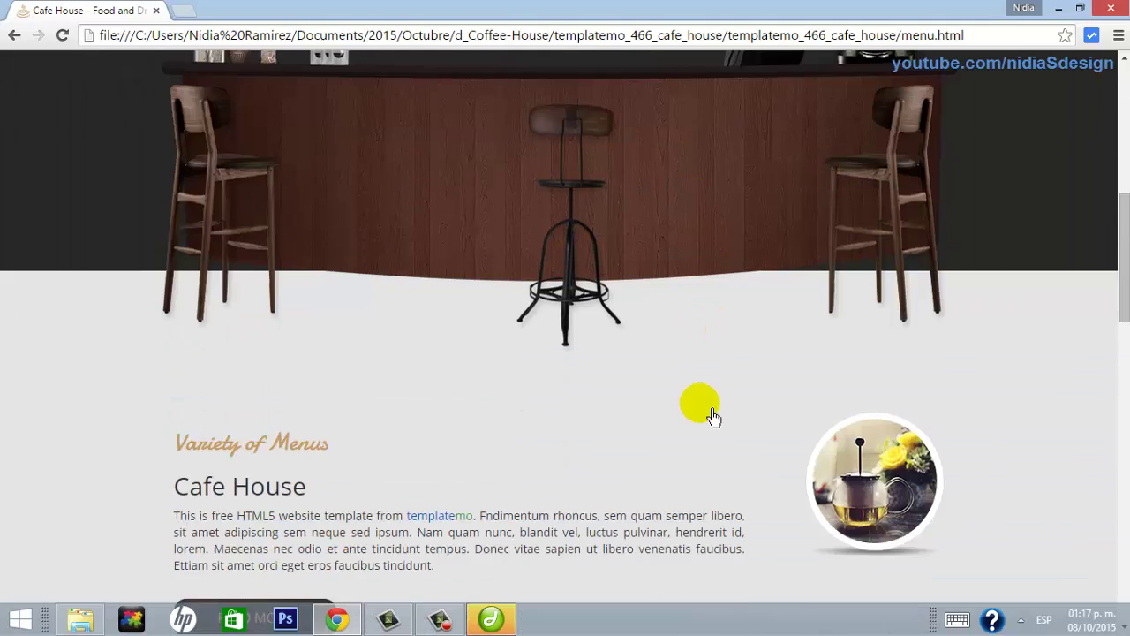
scroll(714, 416, down, 7)
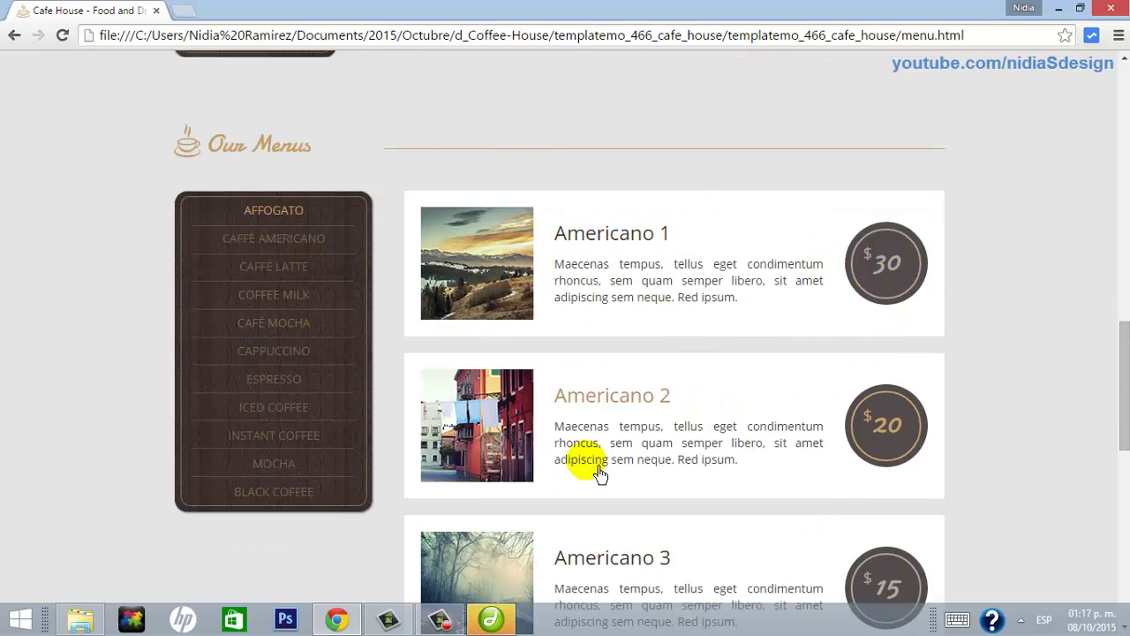
Minimize Chrome and open menu.html in Dreamweaver through Archivo > Abrir
click(1058, 11)
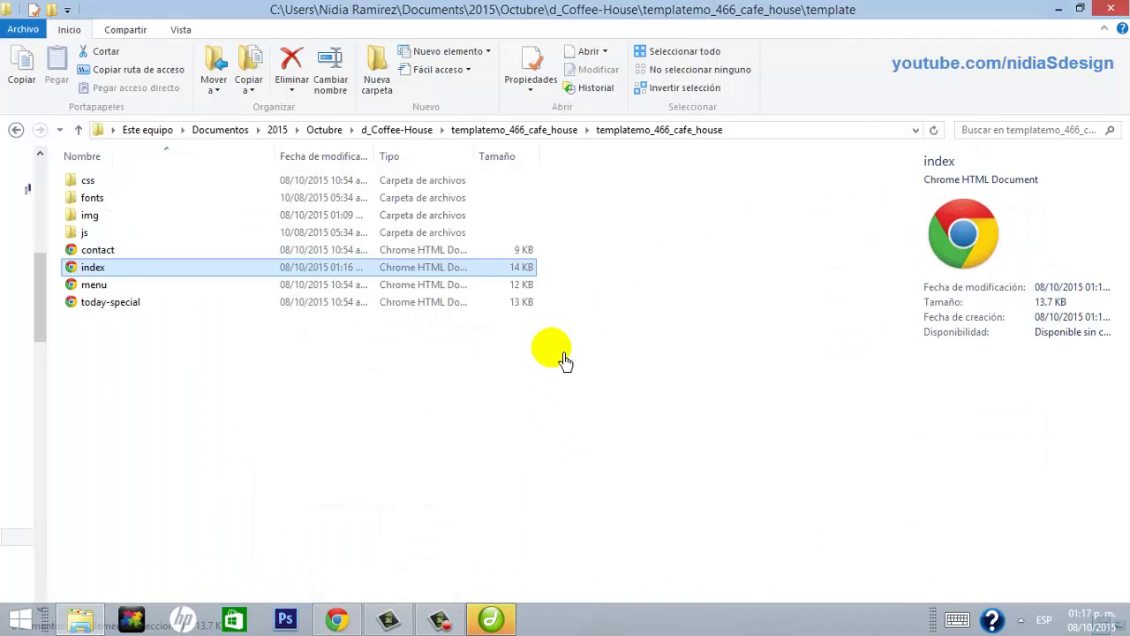
click(475, 418)
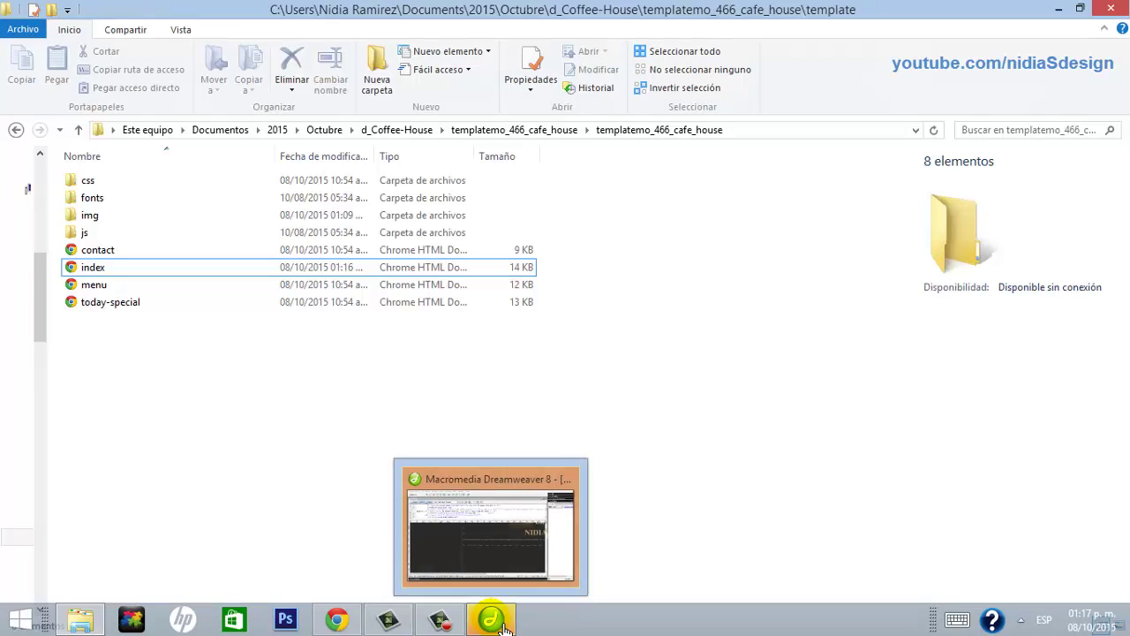
click(488, 614)
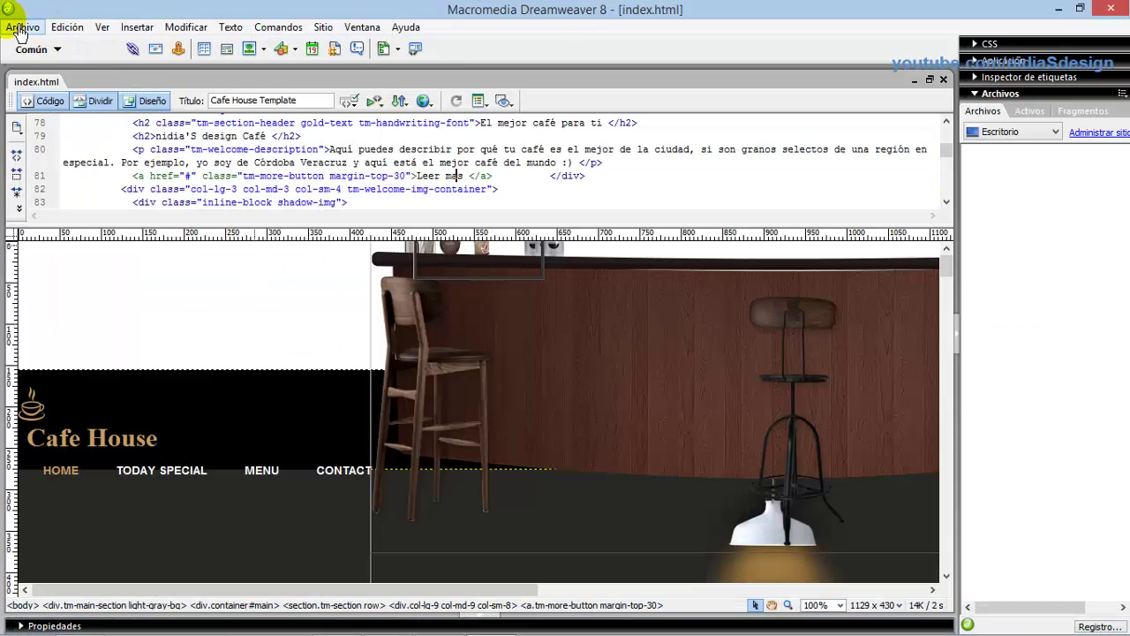
click(23, 27)
click(42, 69)
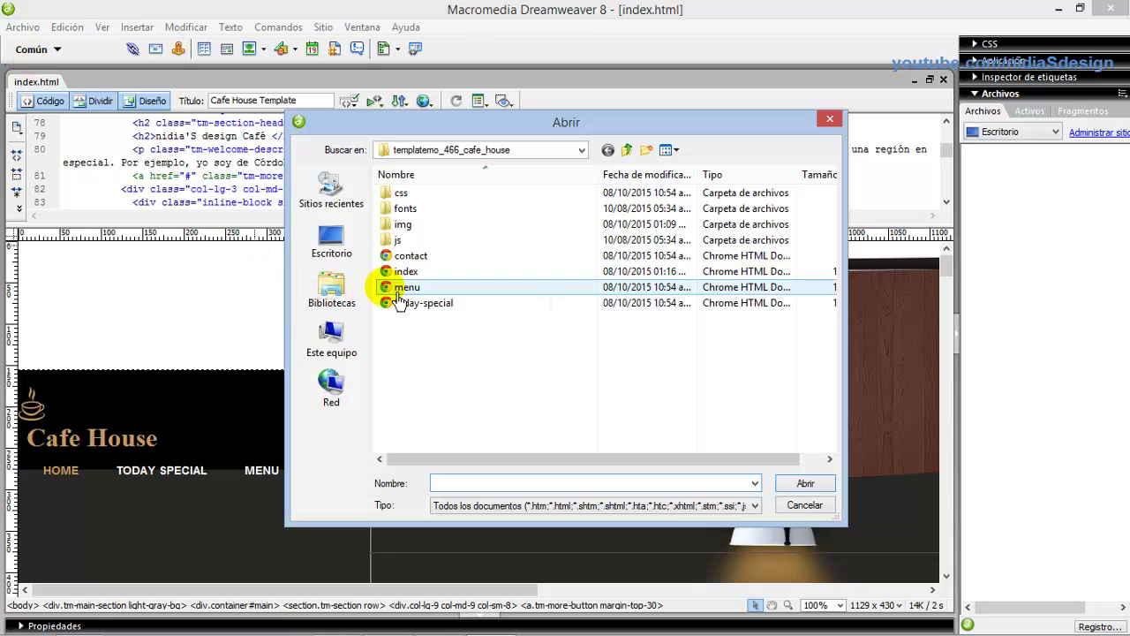
double_click(402, 292)
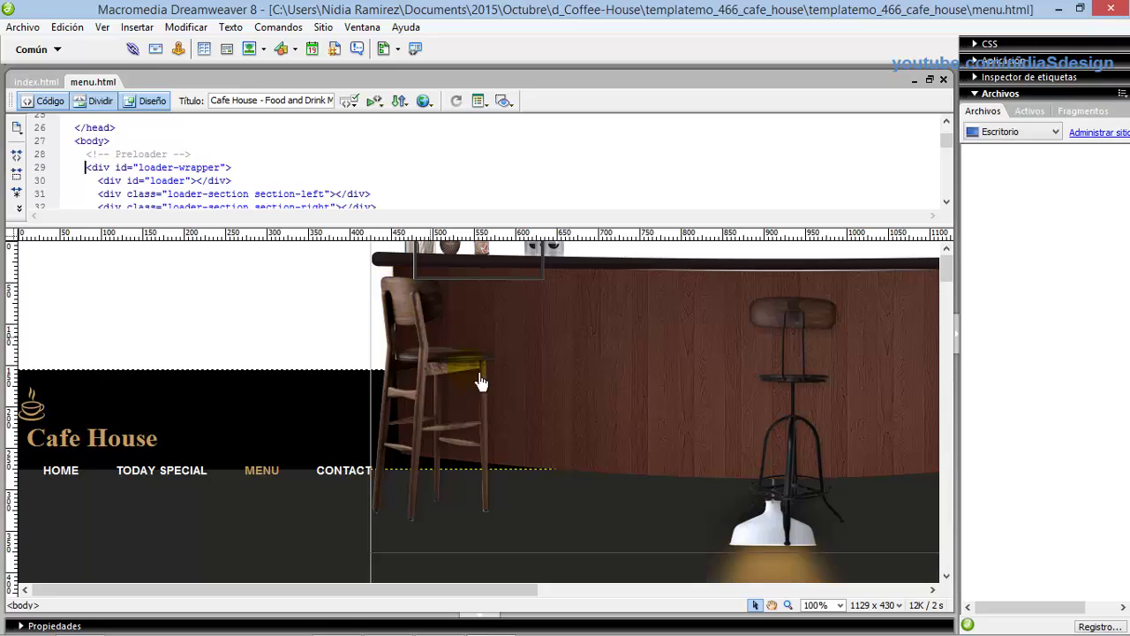
Scroll menu.html down to the Our Menus drink list, from AFFOGATO to BLACK COFFEE
scroll(495, 394, down, 10)
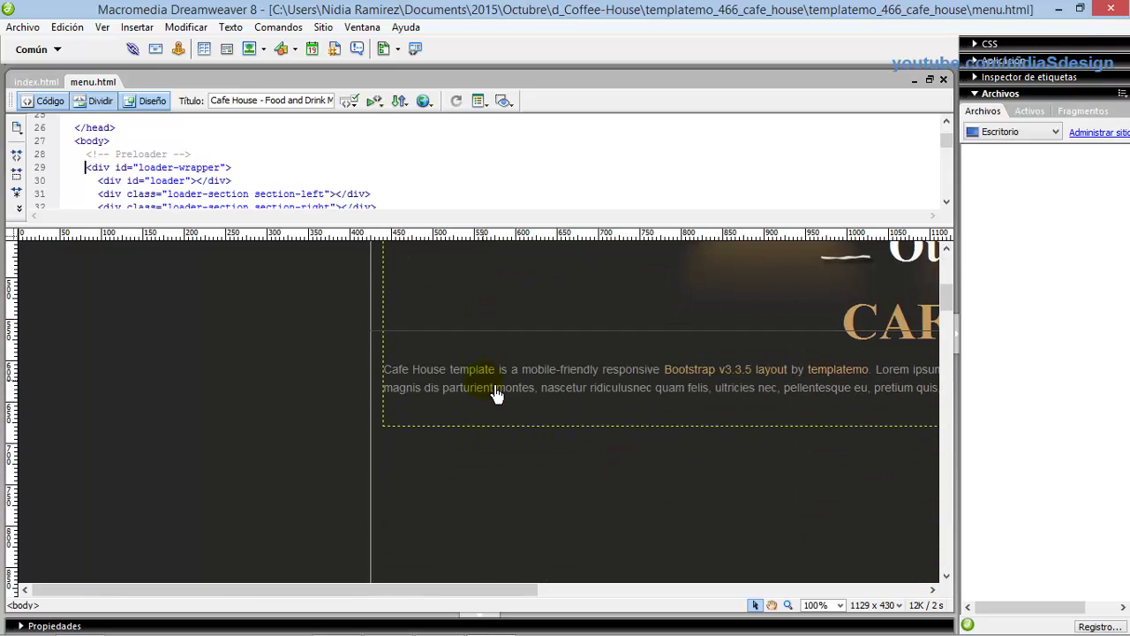
scroll(496, 393, down, 10)
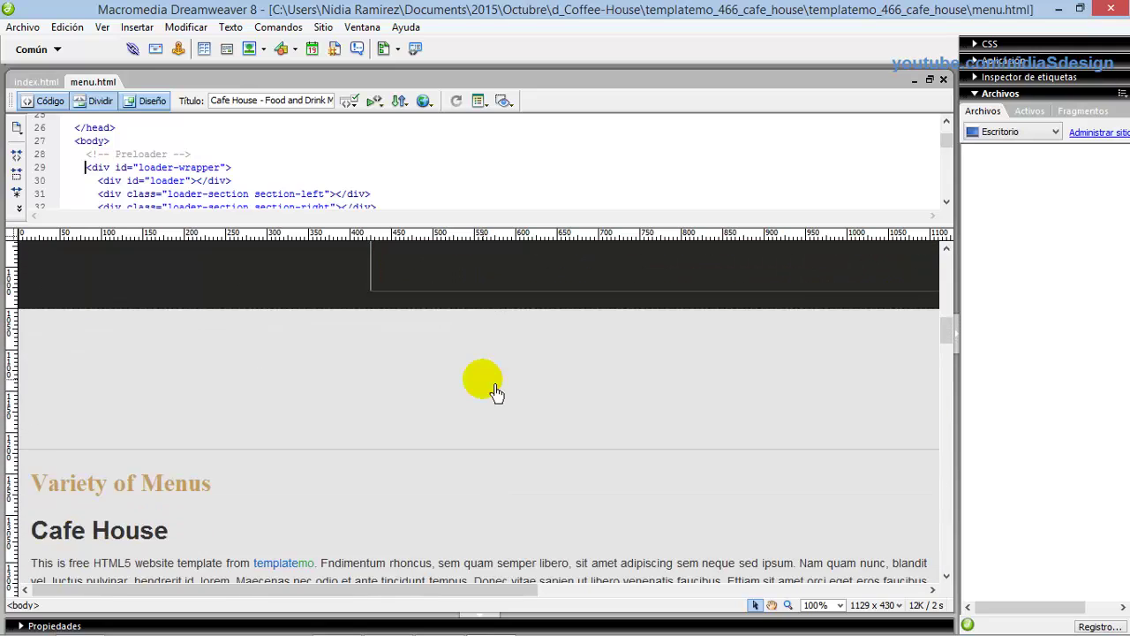
scroll(495, 394, down, 10)
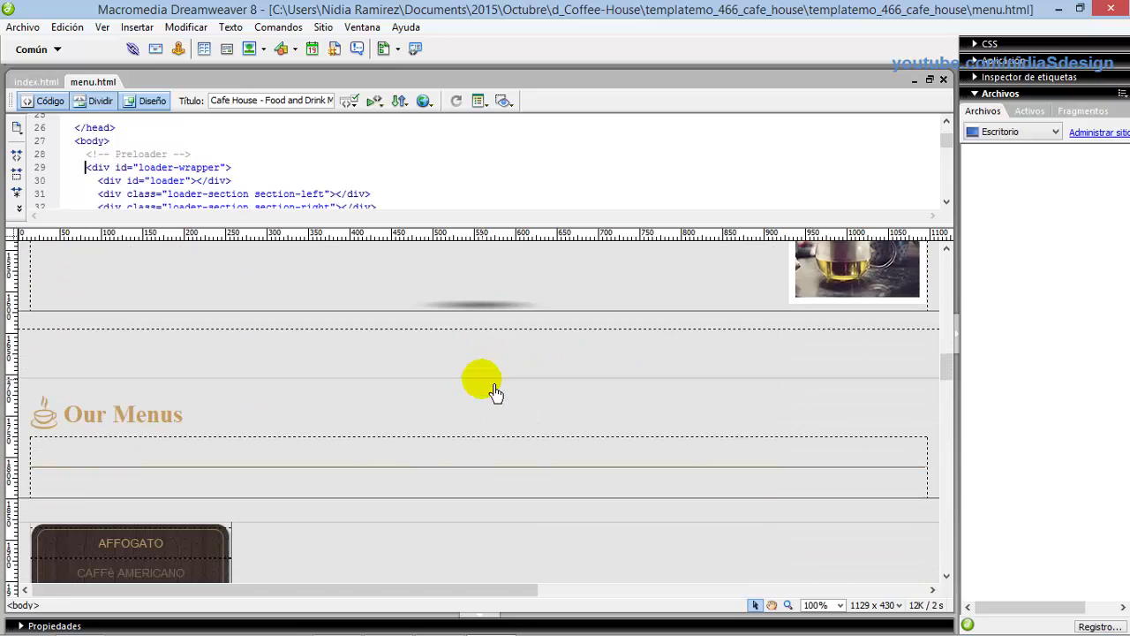
scroll(495, 394, down, 5)
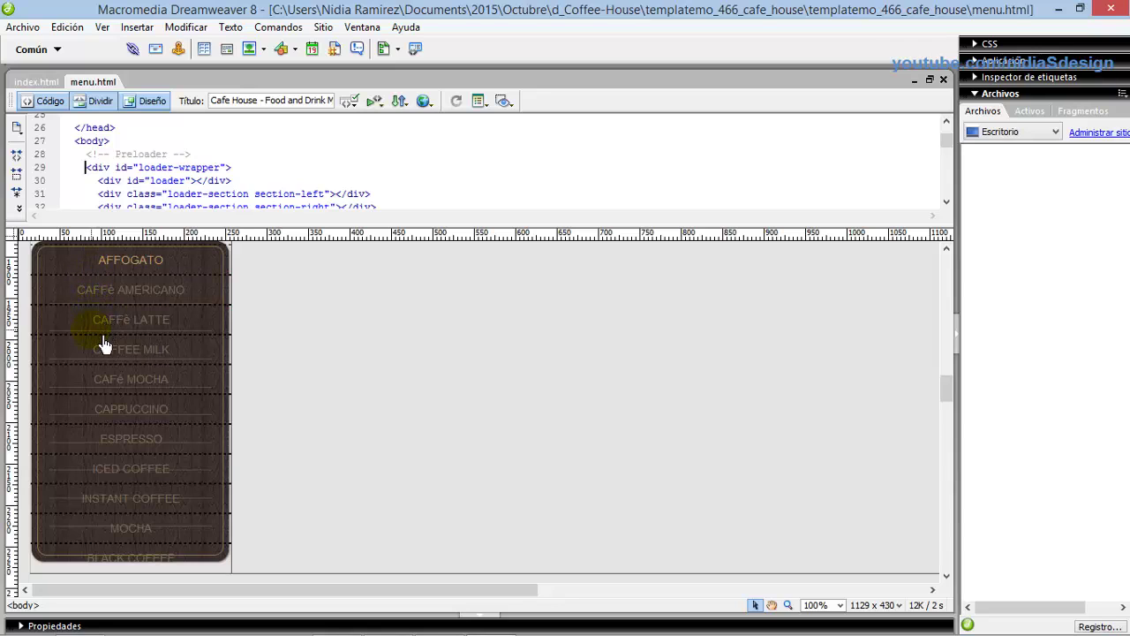
Rename COFFEE MILK, CAFé MOCHA and CAPPUCCINO to Cafe con leche, Lechero and Licor e cafe
drag(104, 360, 183, 358)
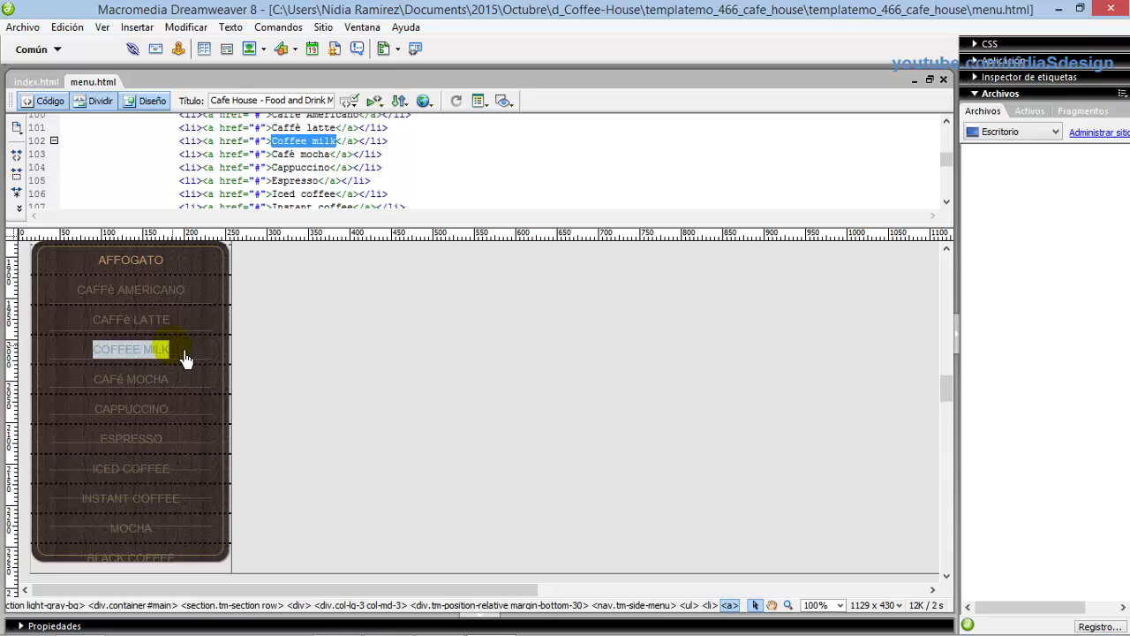
text(C)
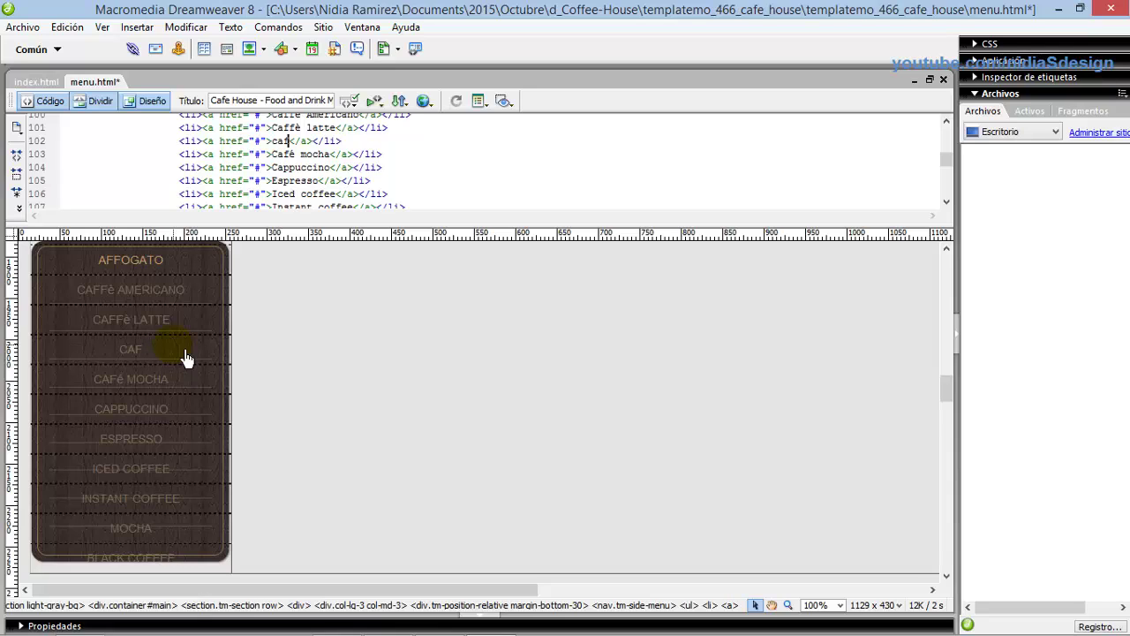
text(afe con )
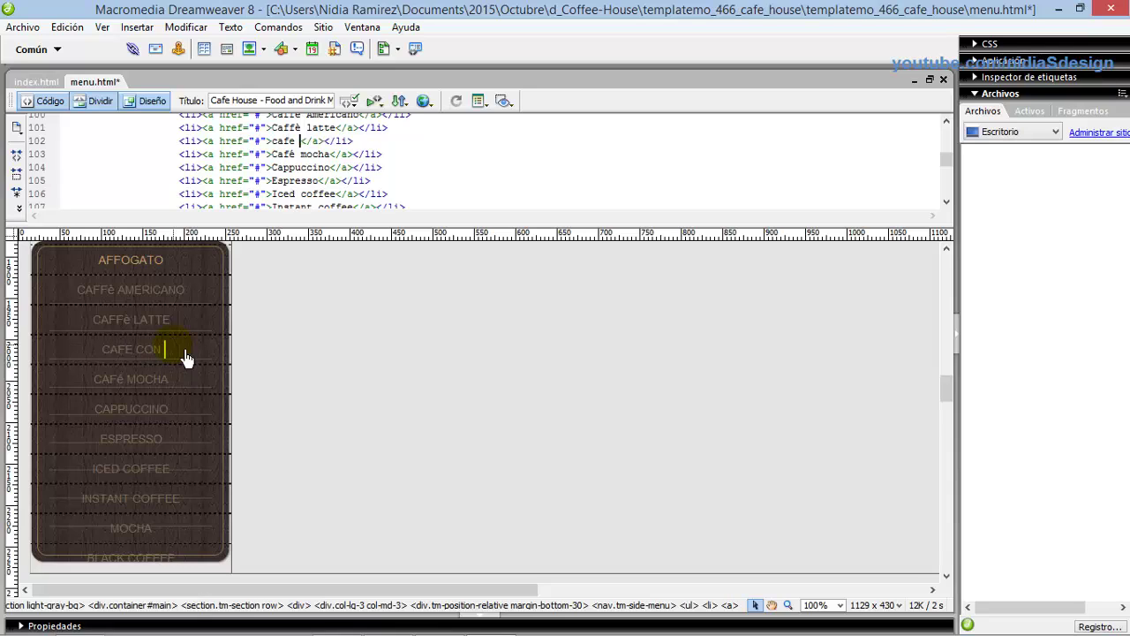
text(leche)
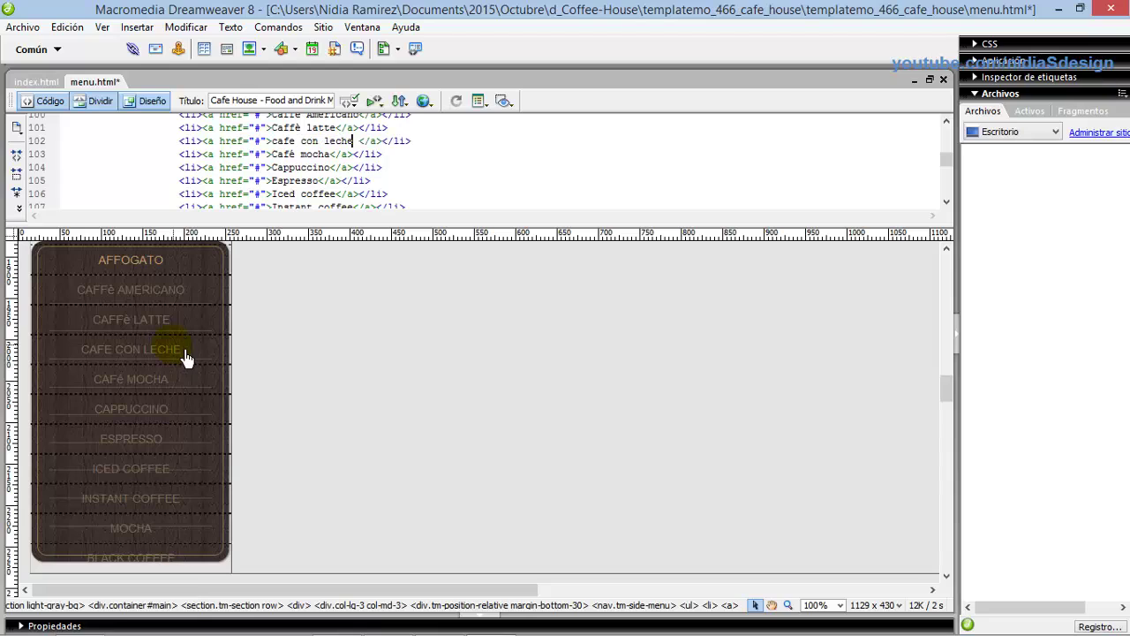
drag(95, 382, 177, 391)
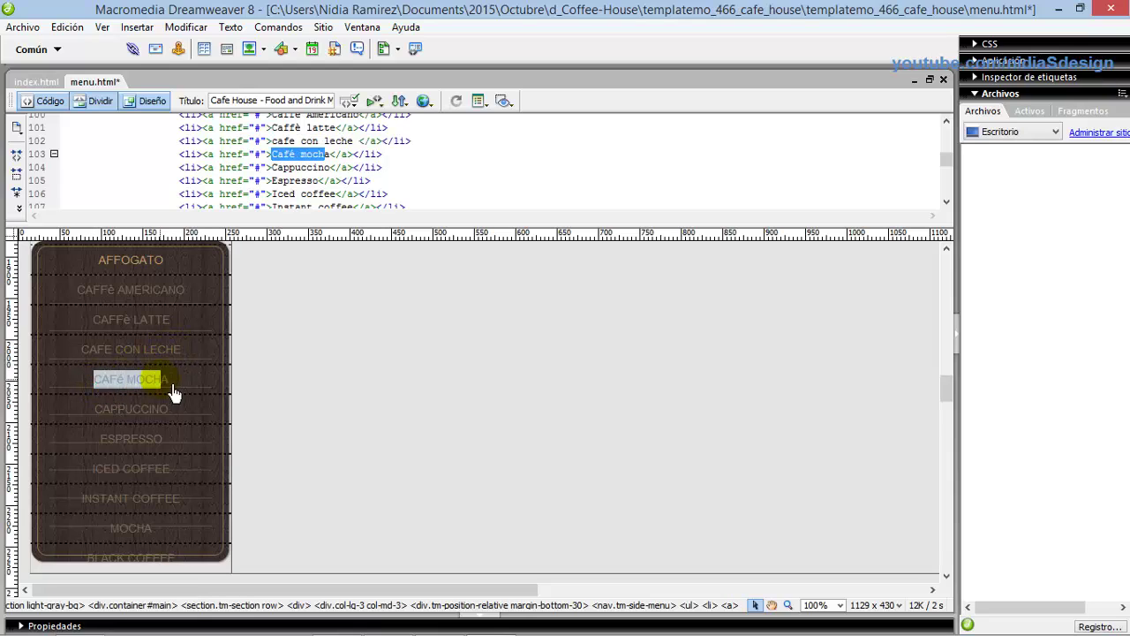
text(lechero)
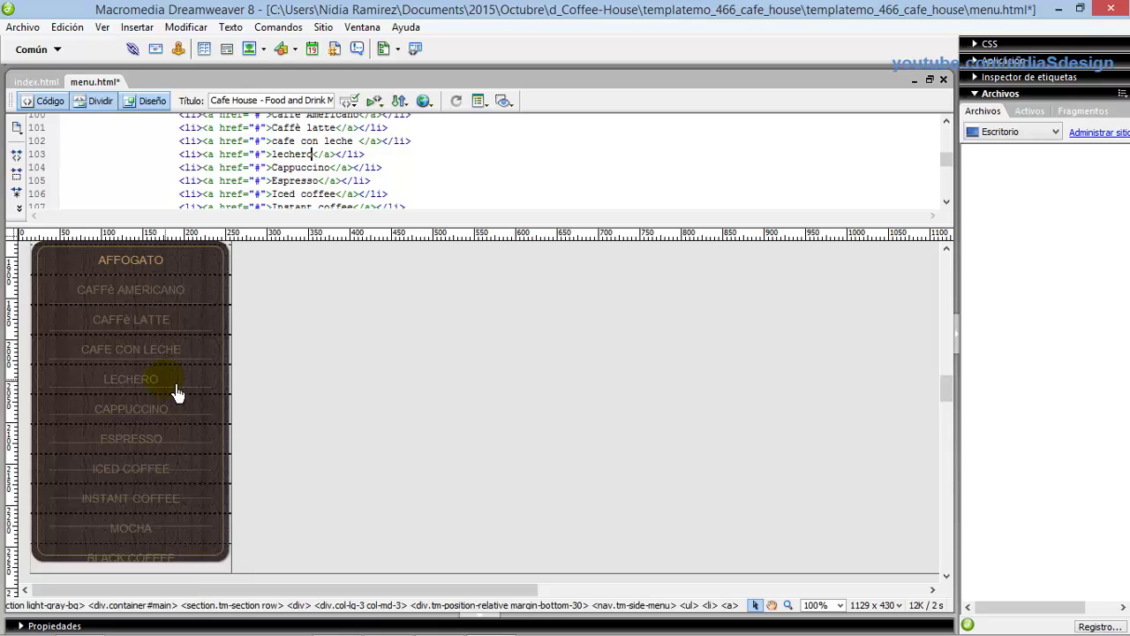
drag(113, 423, 154, 450)
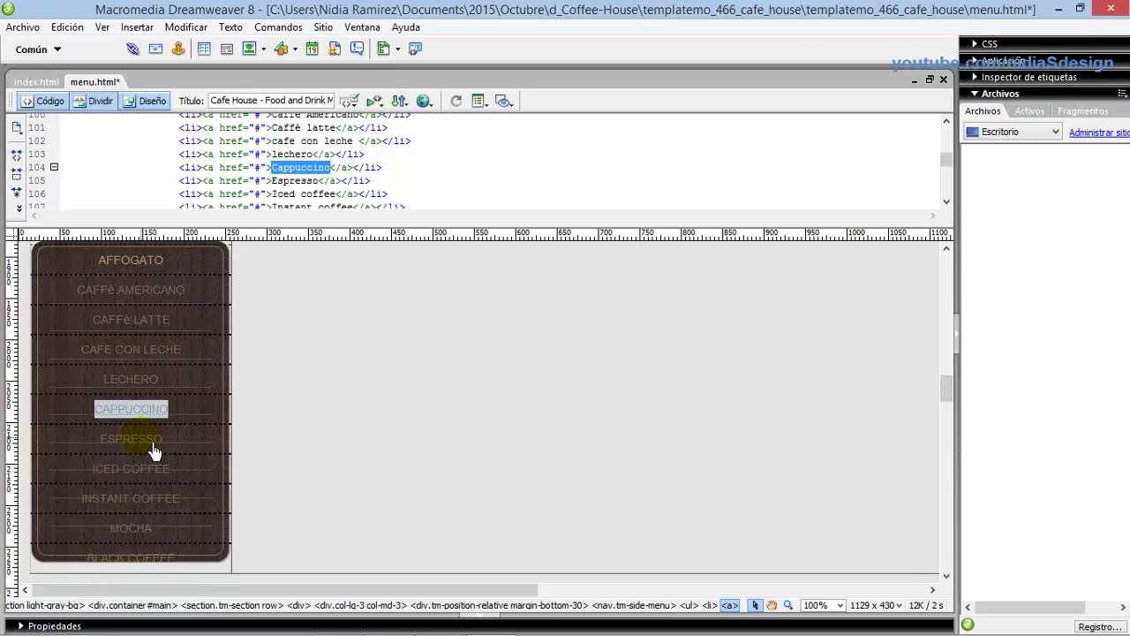
text(licor e ce)
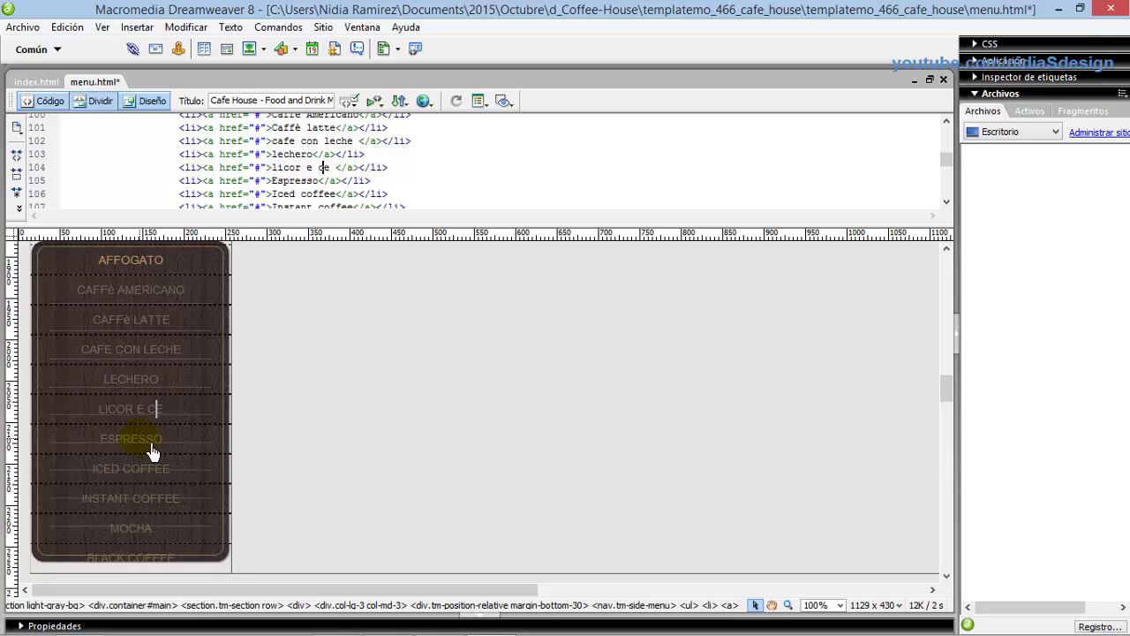
key(BackSpace)
text(afe)
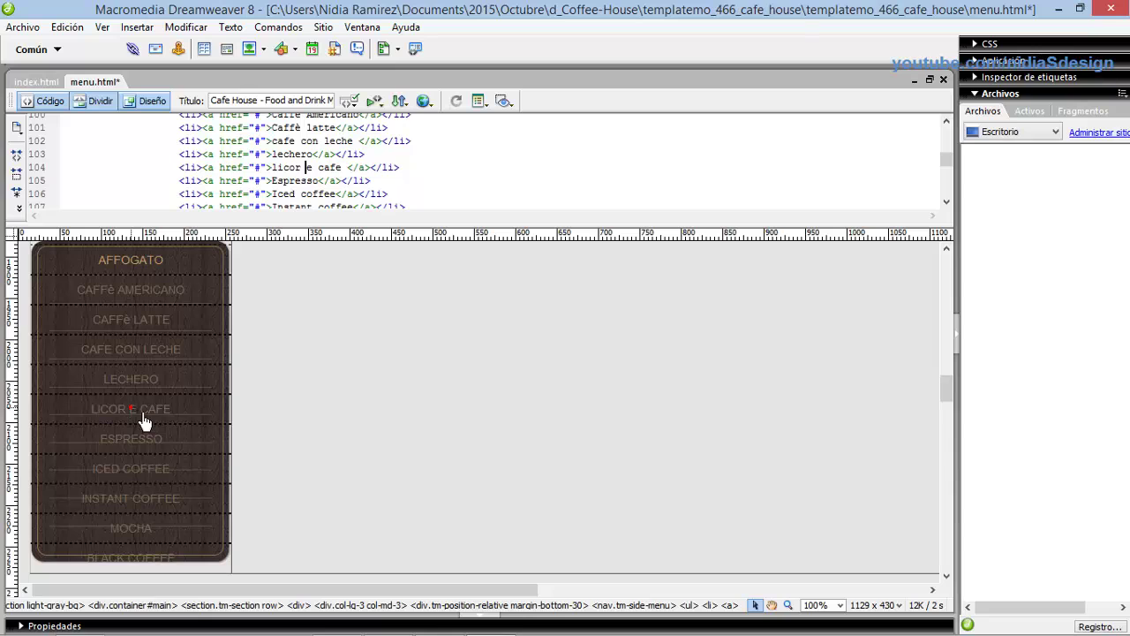
text(d)
Rename the first product heading from 'Americano 1' to 'Café 1 del menú'
scroll(328, 399, down, 6)
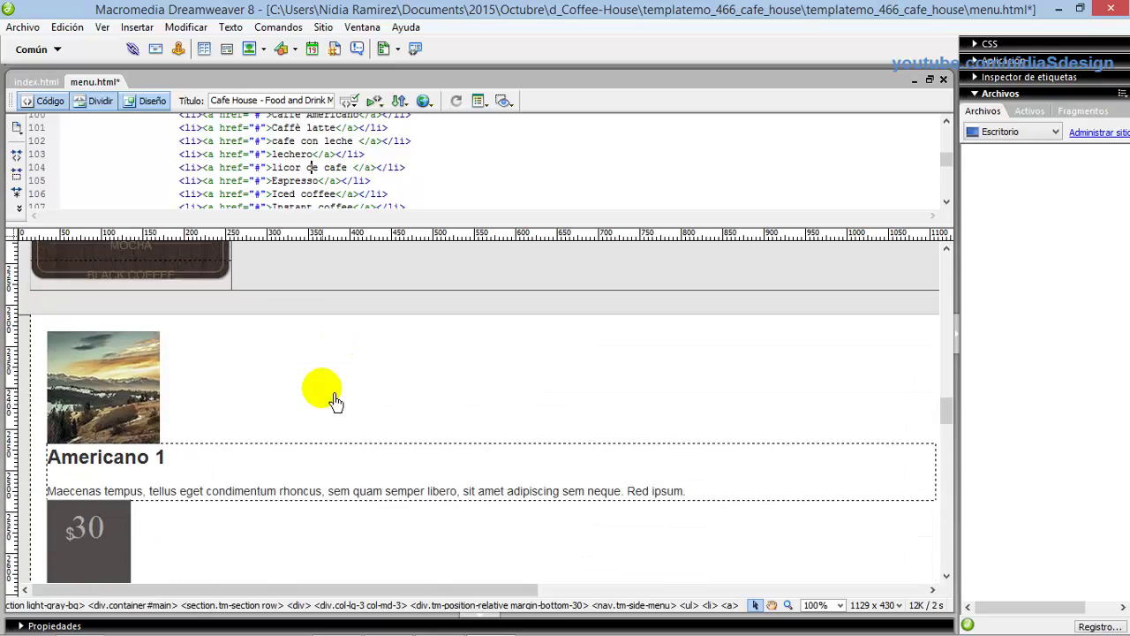
scroll(335, 402, down, 1)
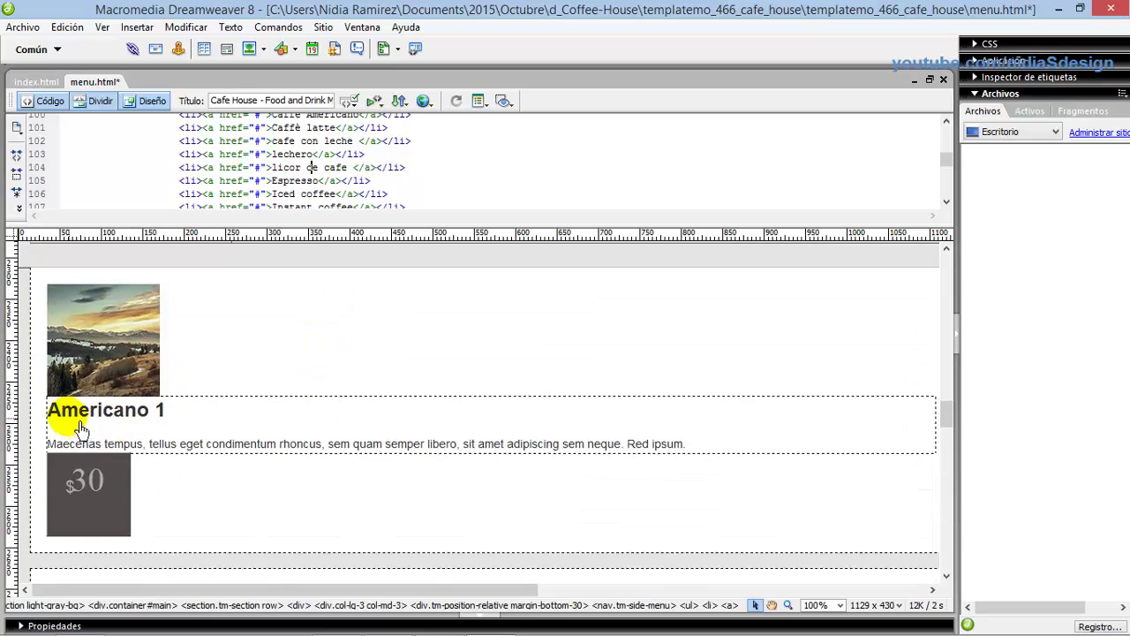
drag(52, 413, 178, 426)
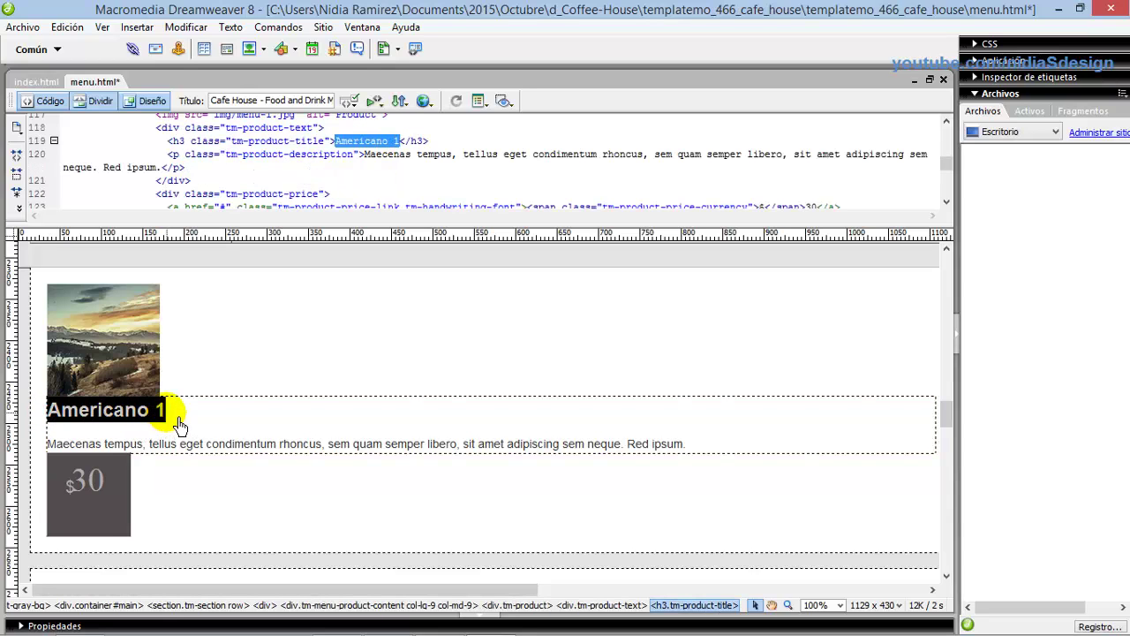
text(Café 1 del menú)
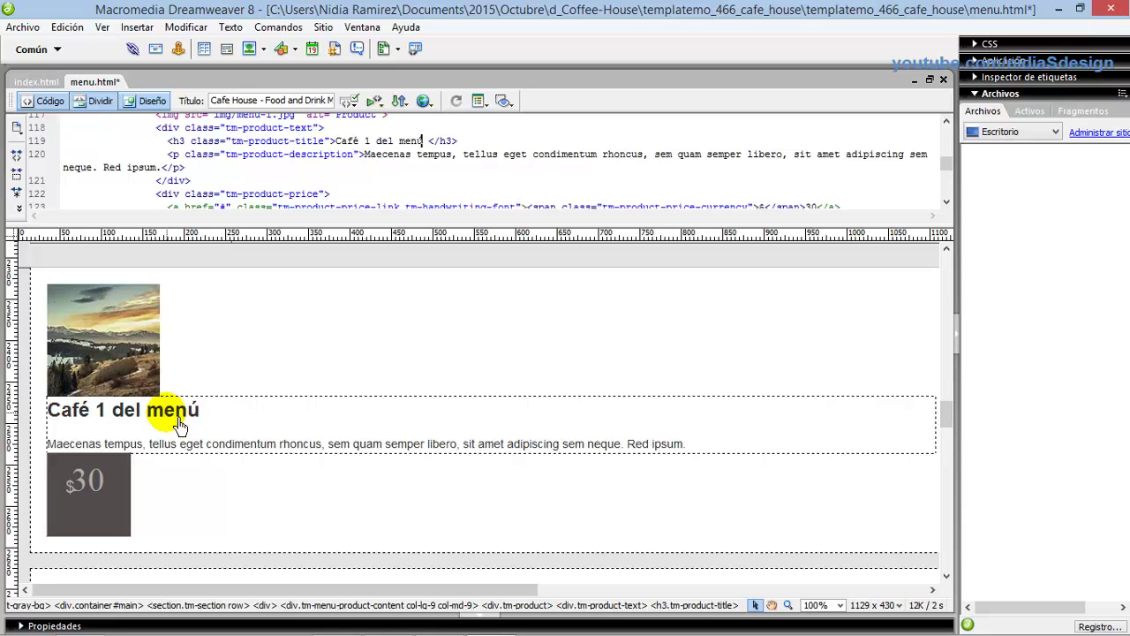
Replace the Maecenas placeholder with an 'Exquisito café' description of coffee from Córdoba, México
click(50, 444)
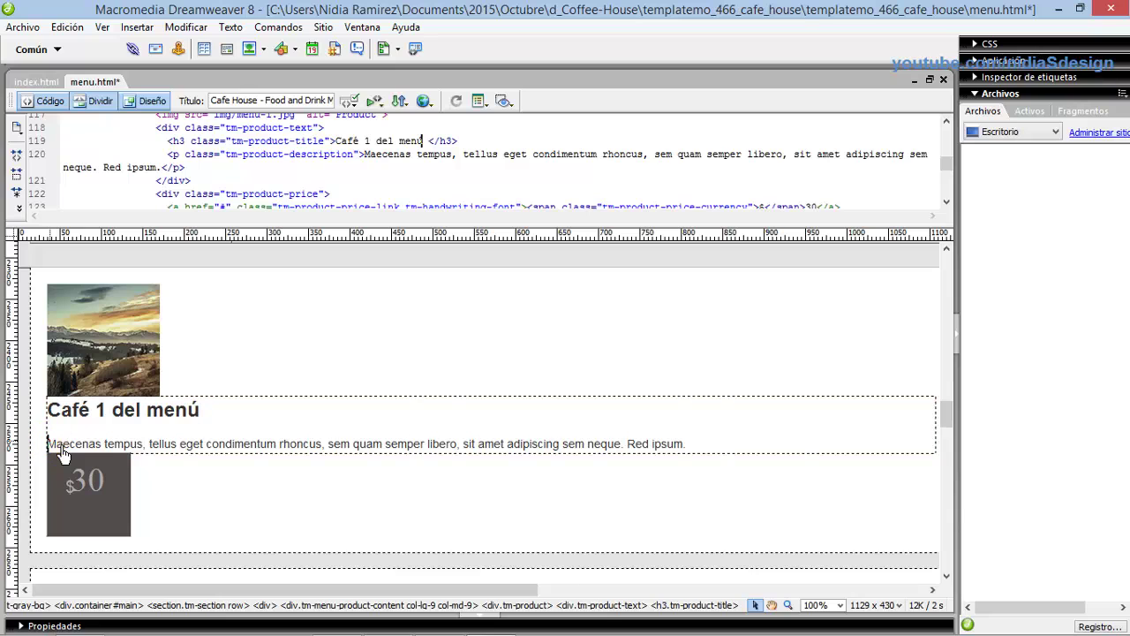
drag(60, 448, 700, 450)
text(Exquisito)
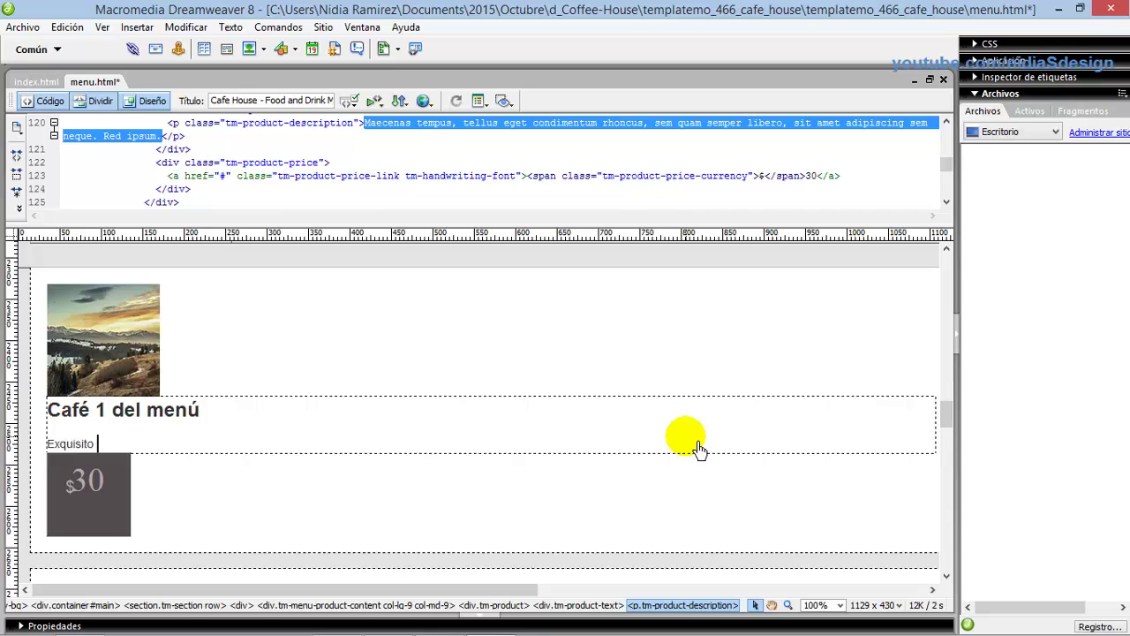
text( café de Córdoba V)
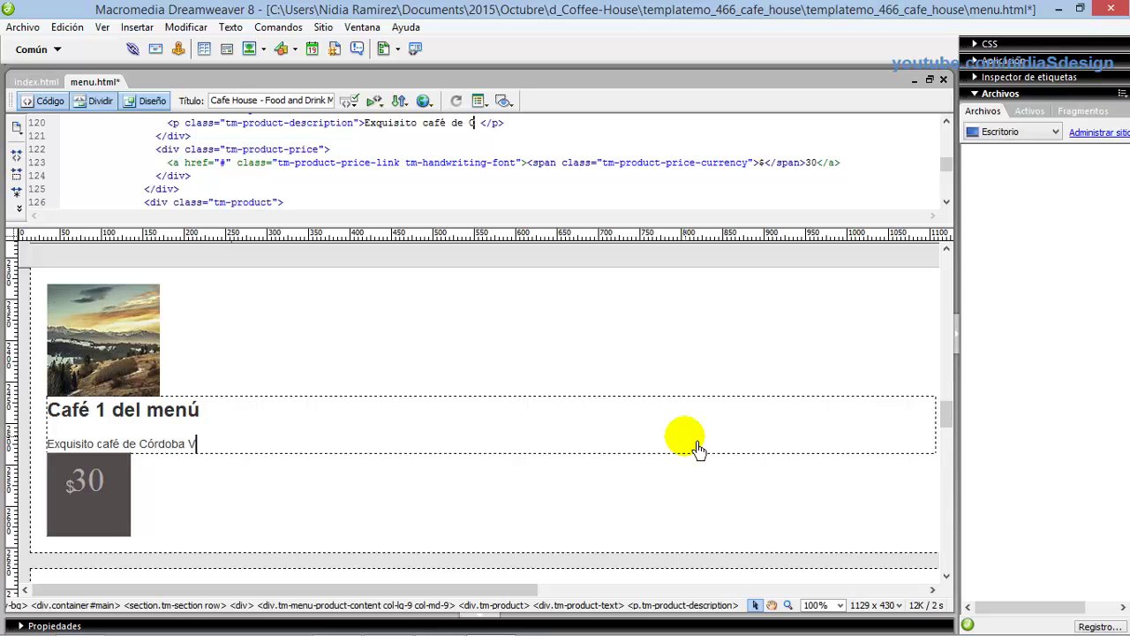
text(y)
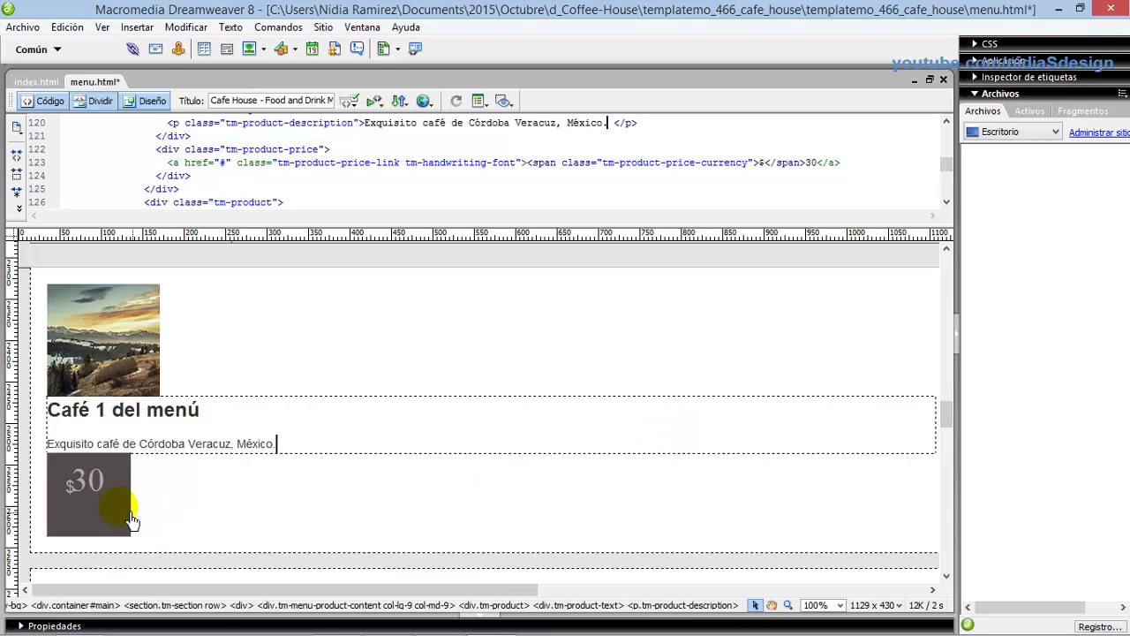
Change the first product's price from 30 to 45
drag(72, 491, 114, 491)
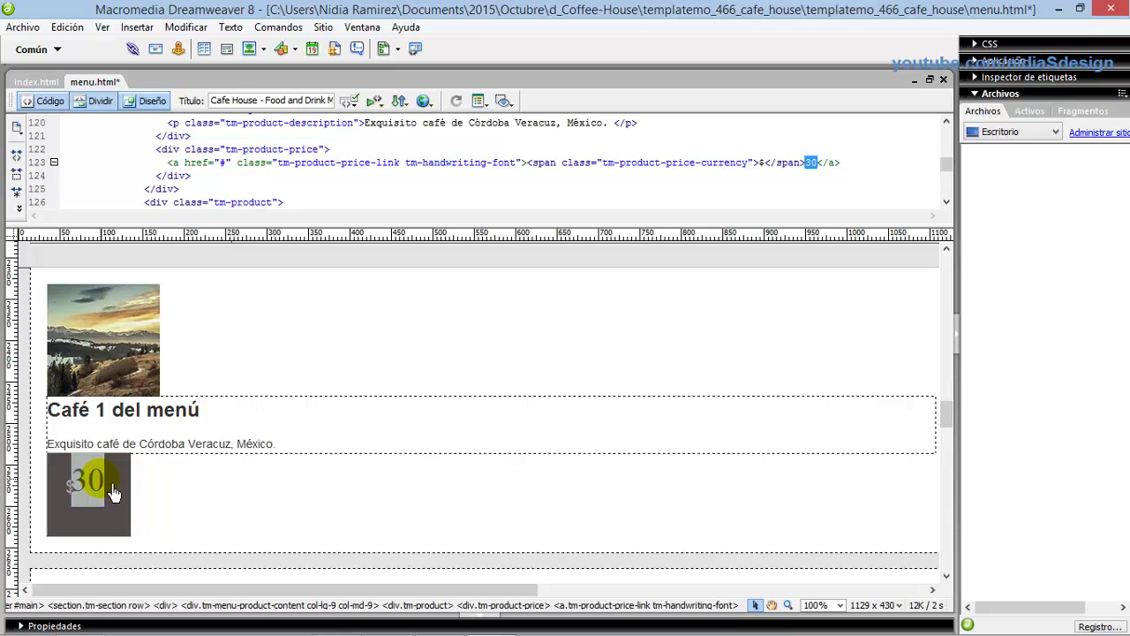
text(45)
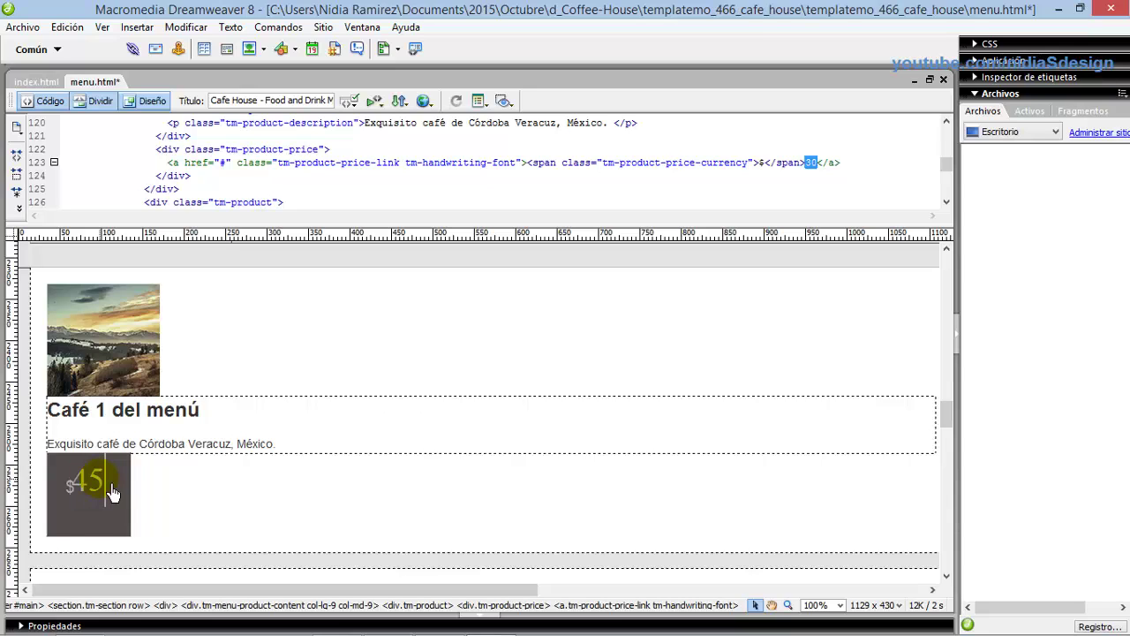
click(205, 347)
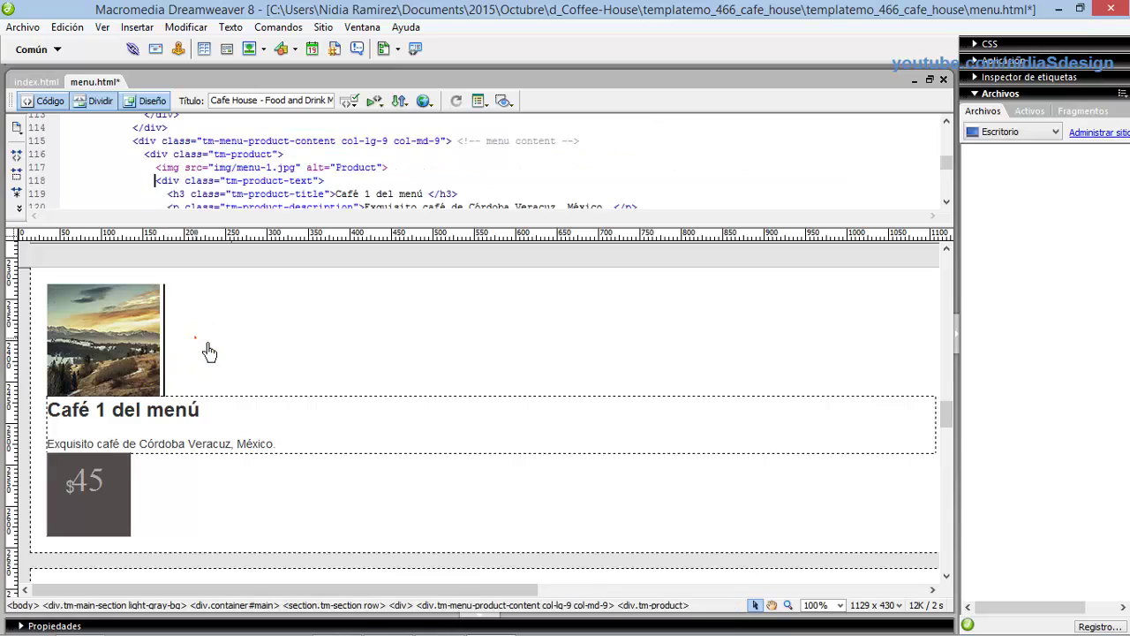
click(101, 318)
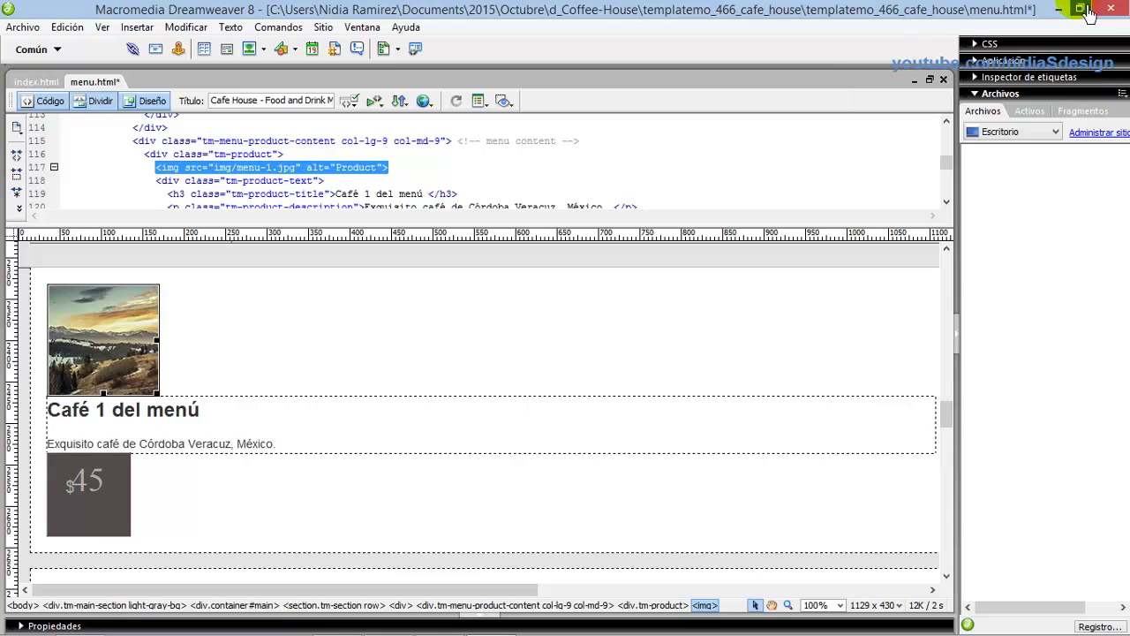
click(1059, 9)
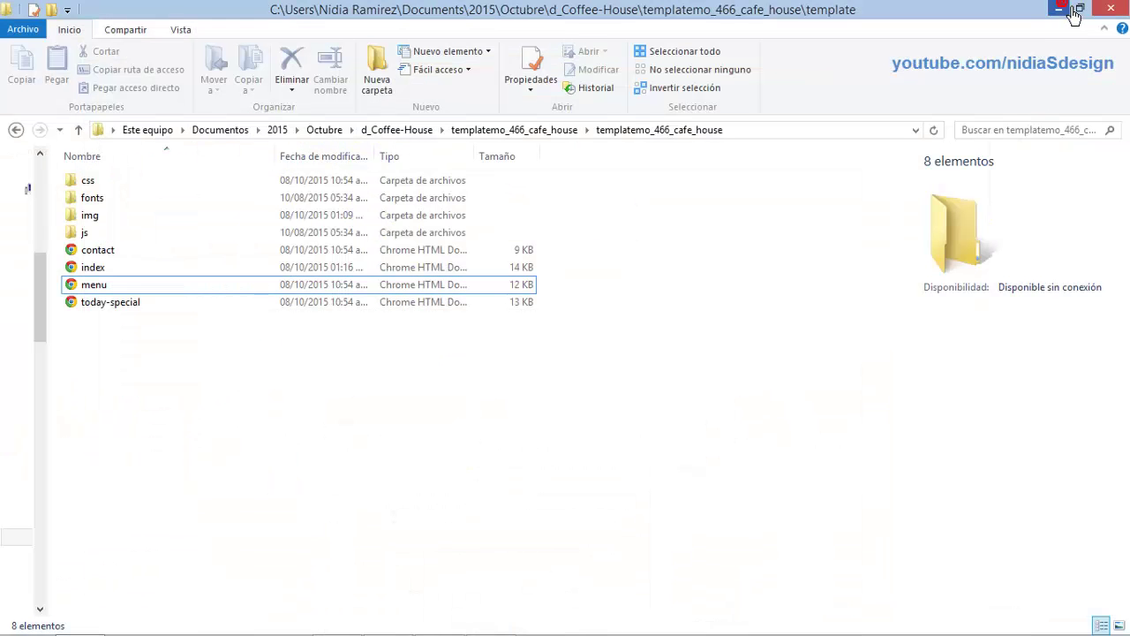
Open the img folder and confirm menu-1 is a 136 x 136 JPEG
double_click(97, 217)
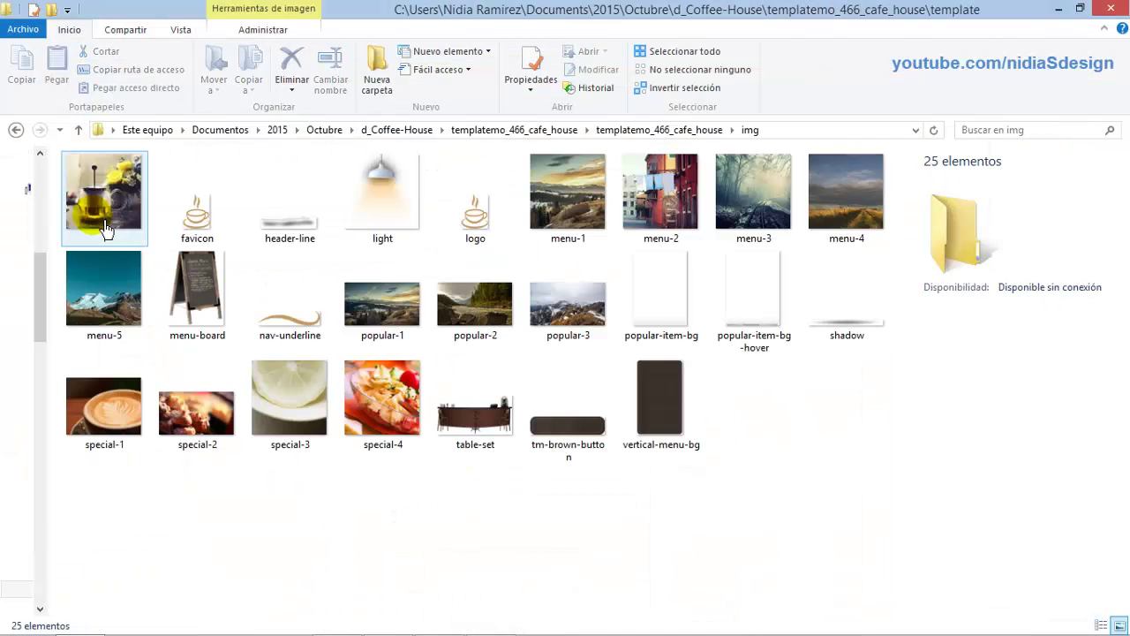
click(561, 238)
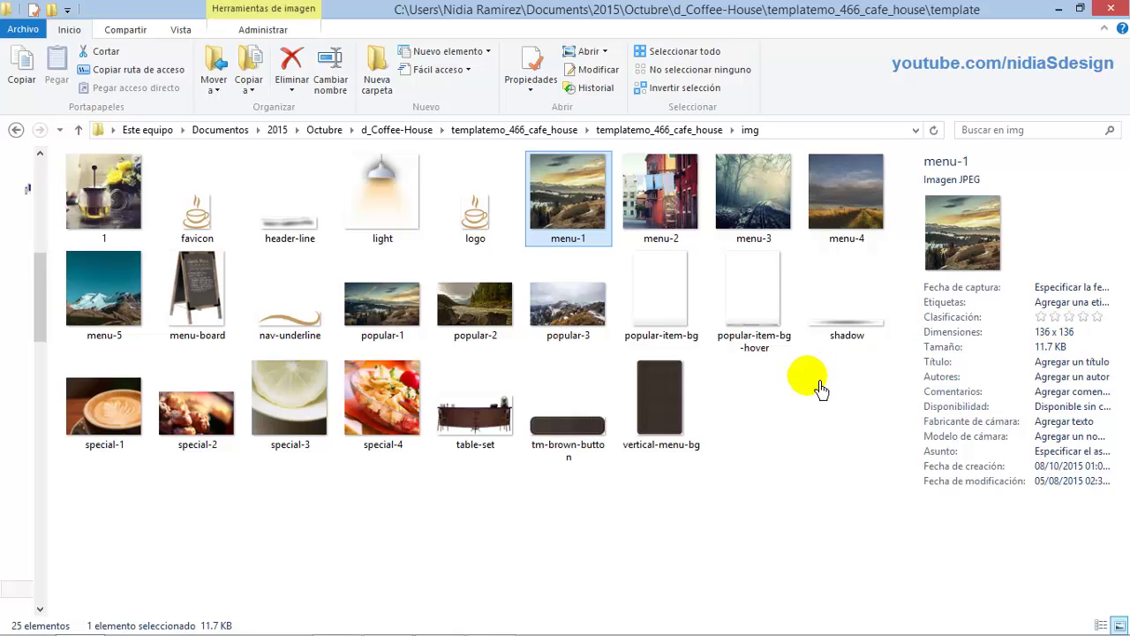
Load google.com in a new Chrome tab
click(340, 623)
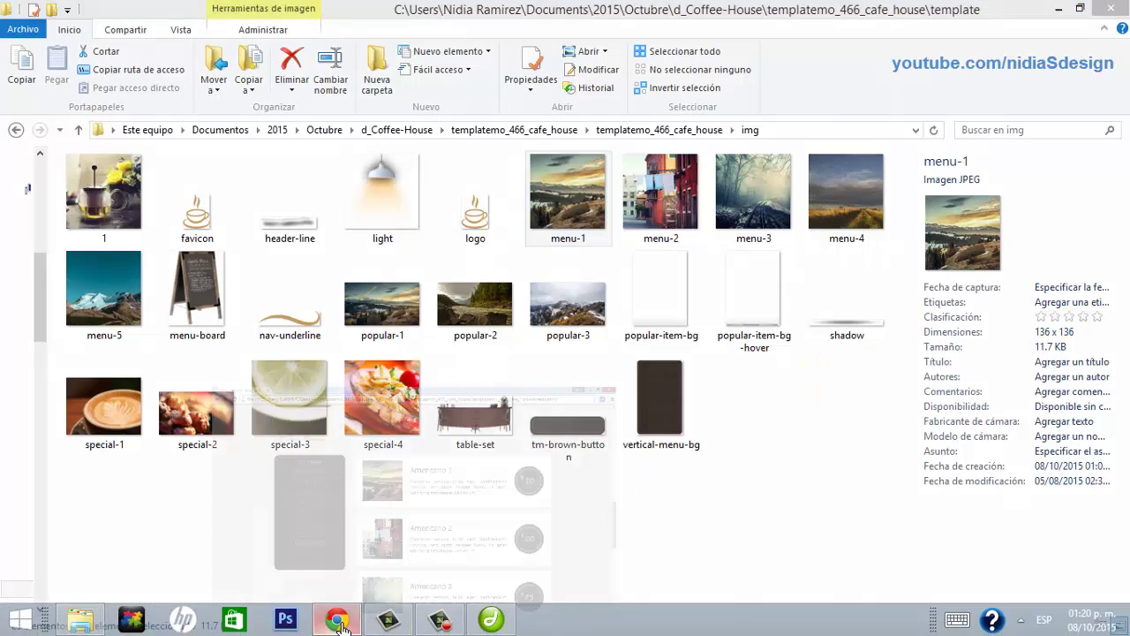
click(187, 12)
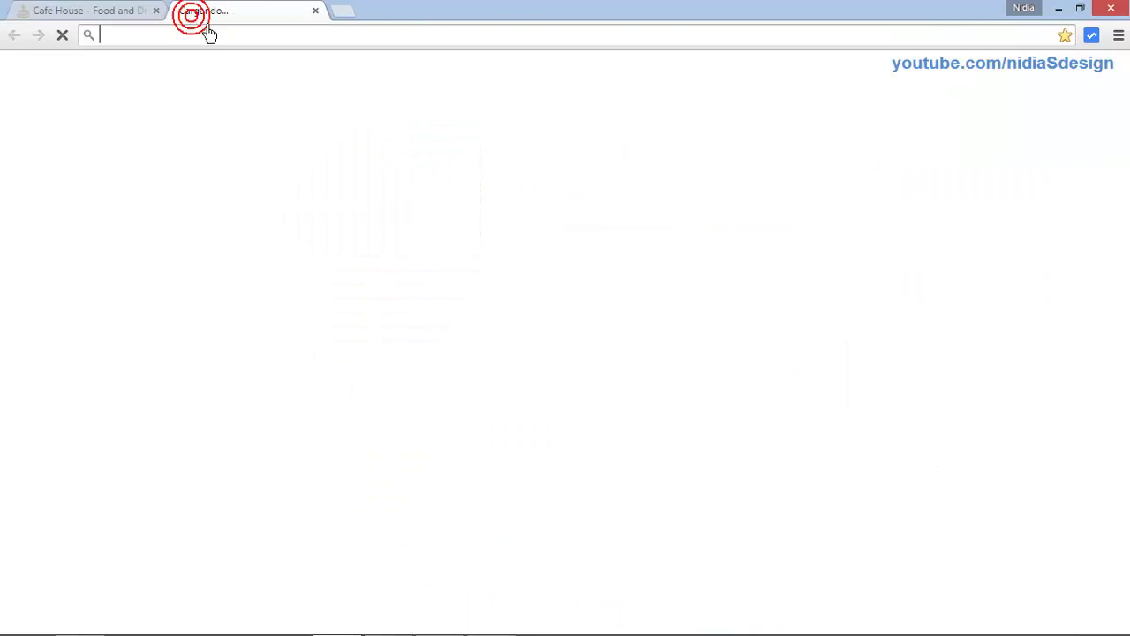
text(google.com)
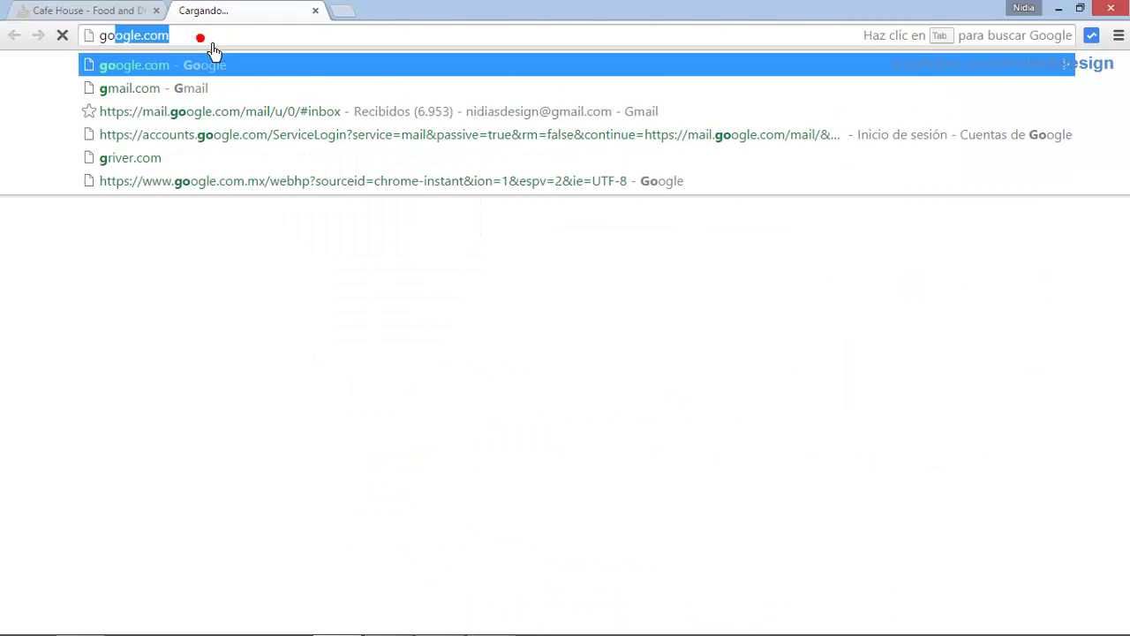
key(Return)
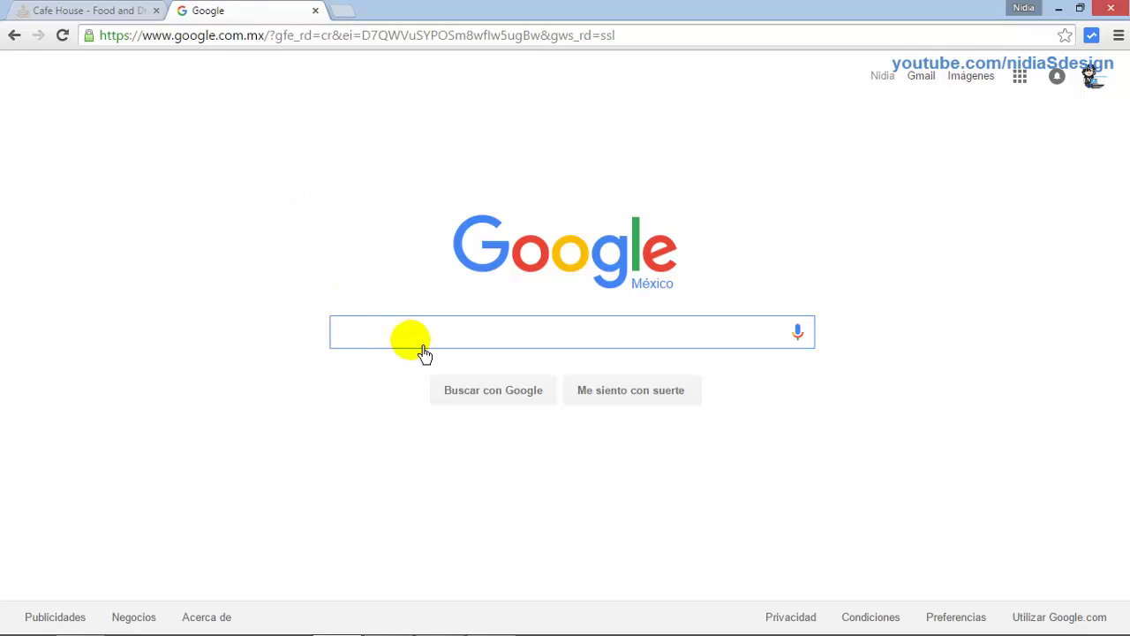
Search Google Images for 'coffee cup JPG'
click(14, 35)
click(334, 332)
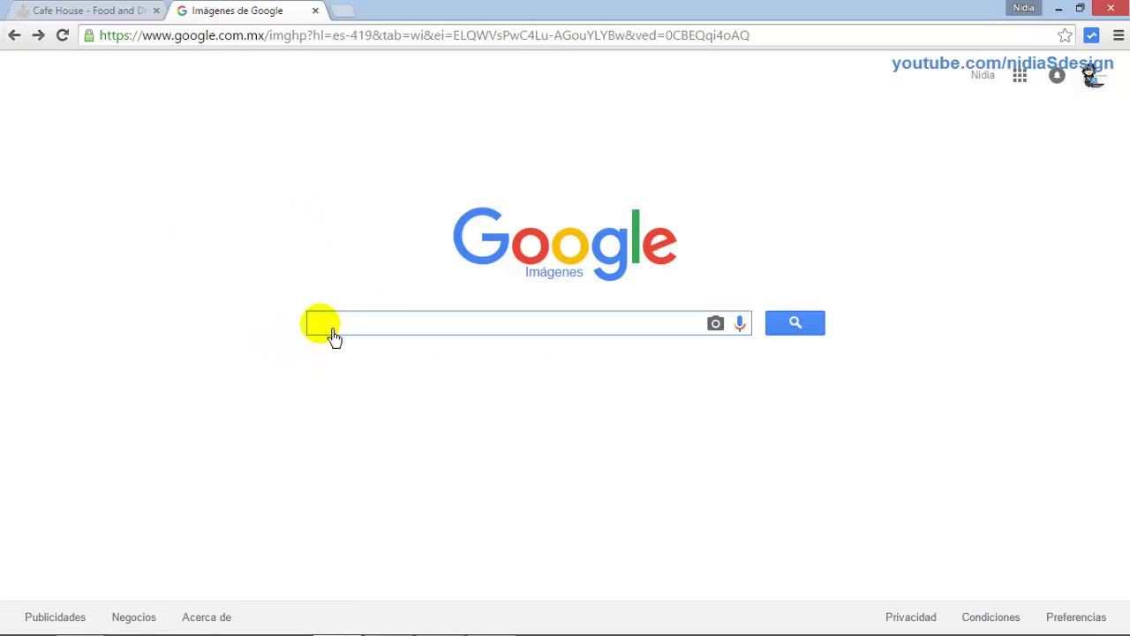
text(cof)
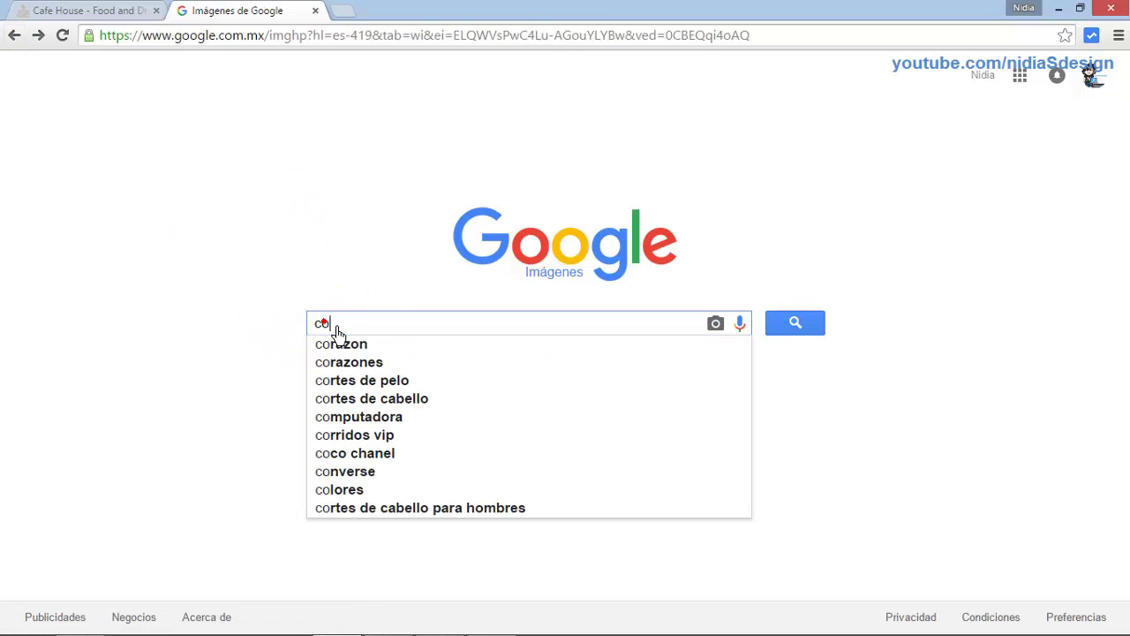
click(337, 333)
text(fee cup)
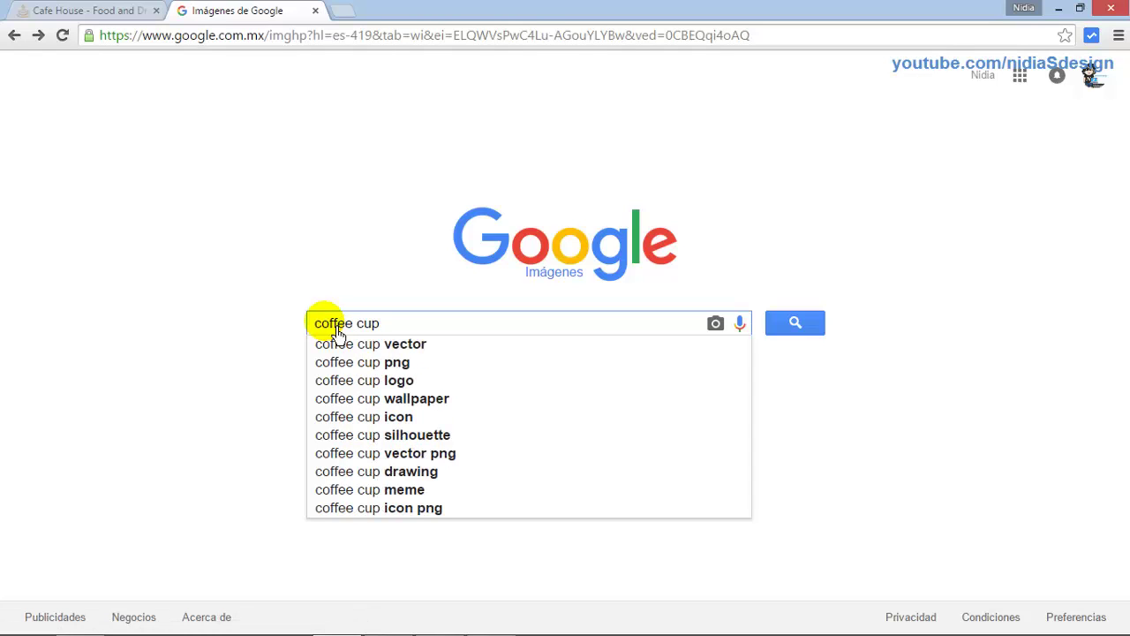
text( JPG)
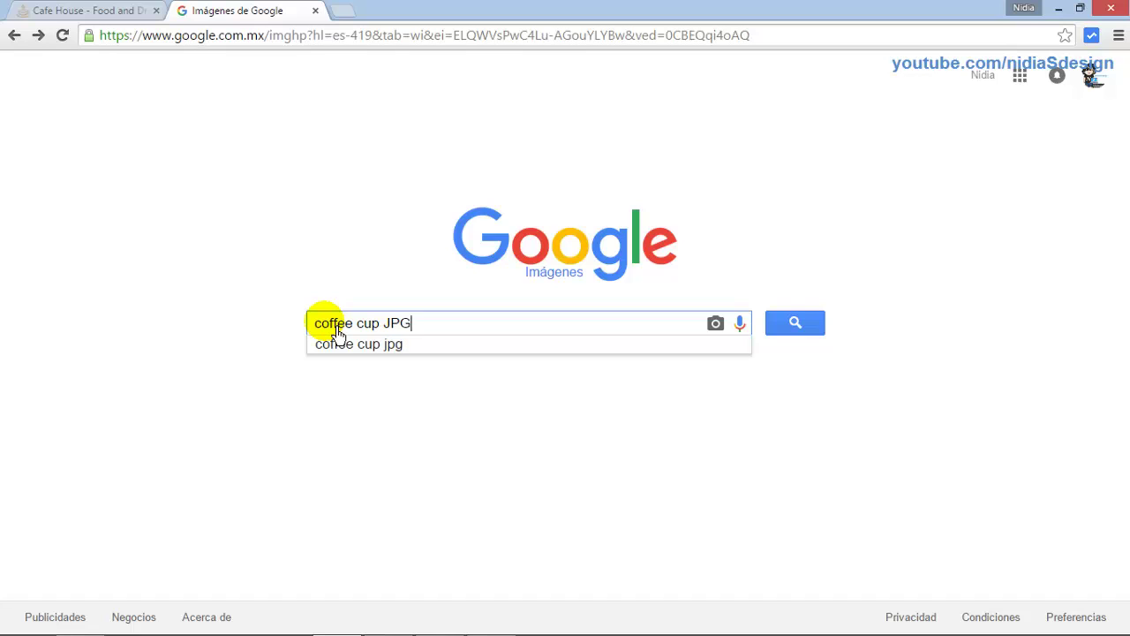
key(Return)
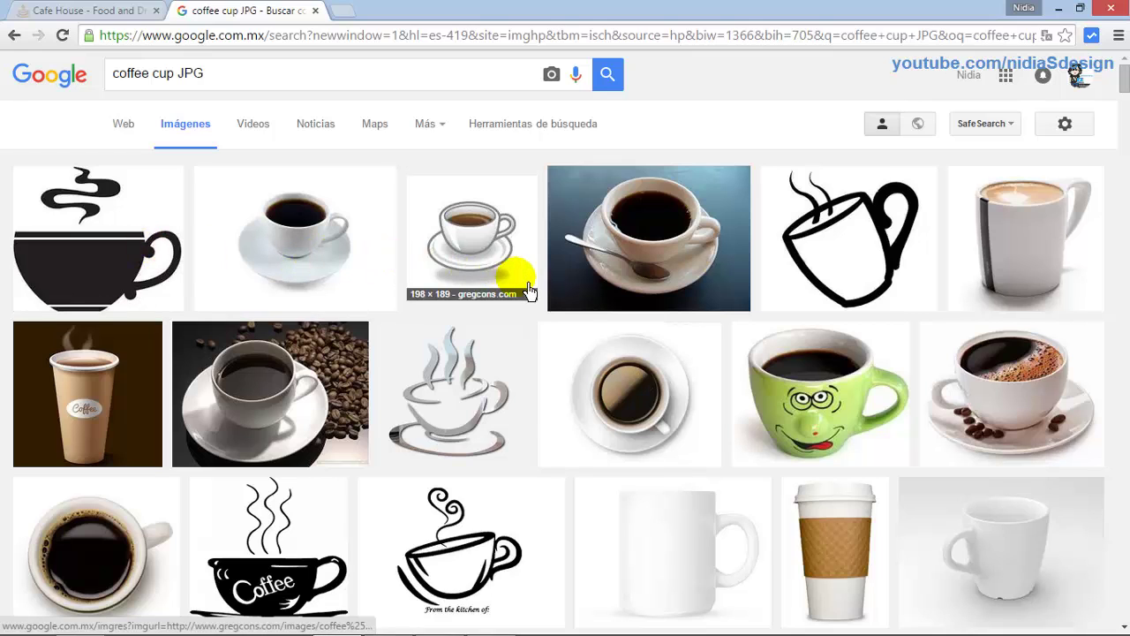
Filter the image results to an exact size of 136 × 136 pixels
click(596, 134)
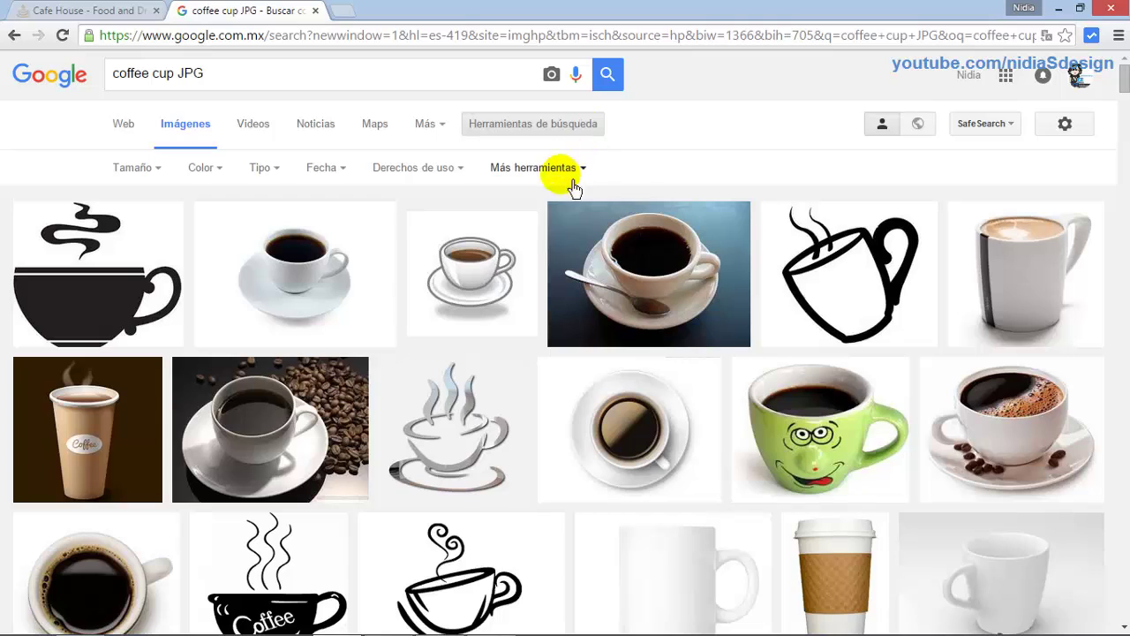
click(157, 168)
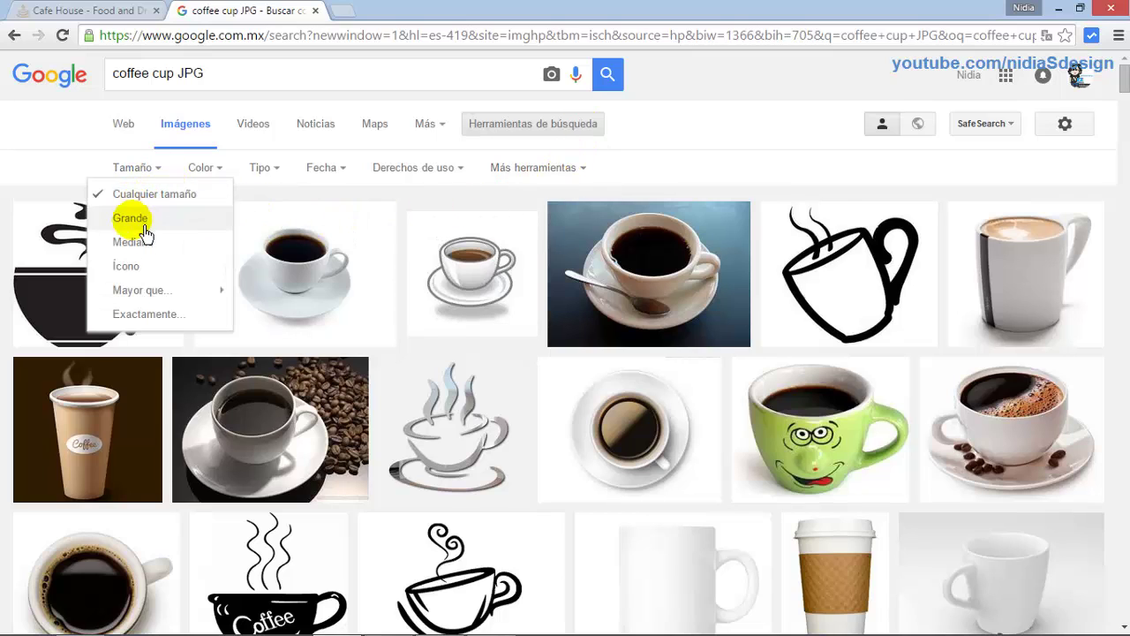
click(130, 316)
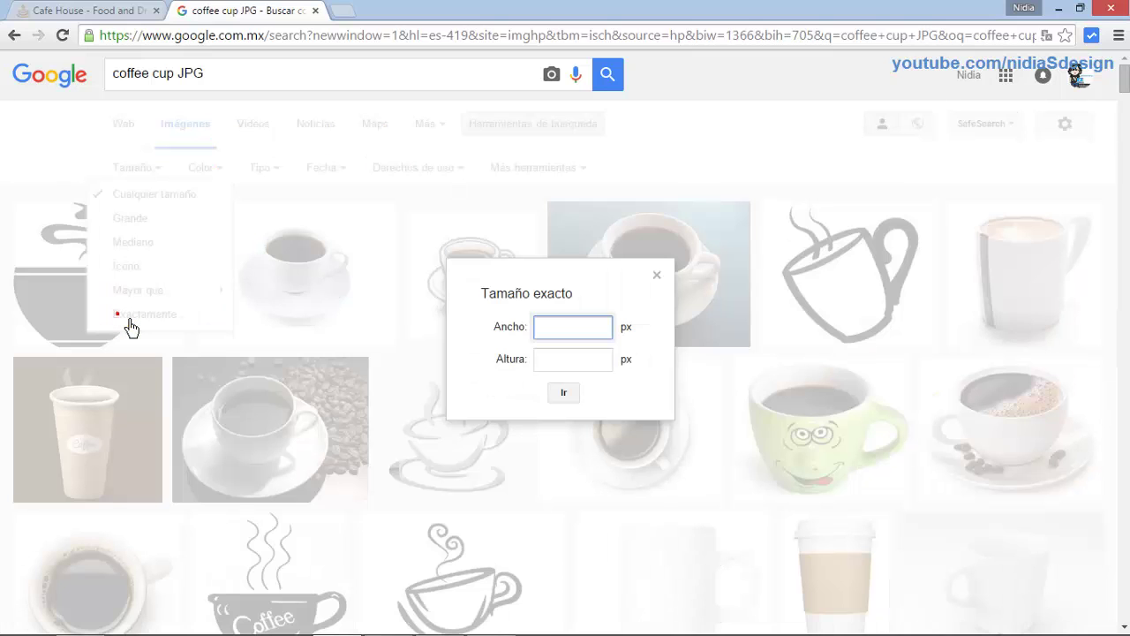
click(534, 335)
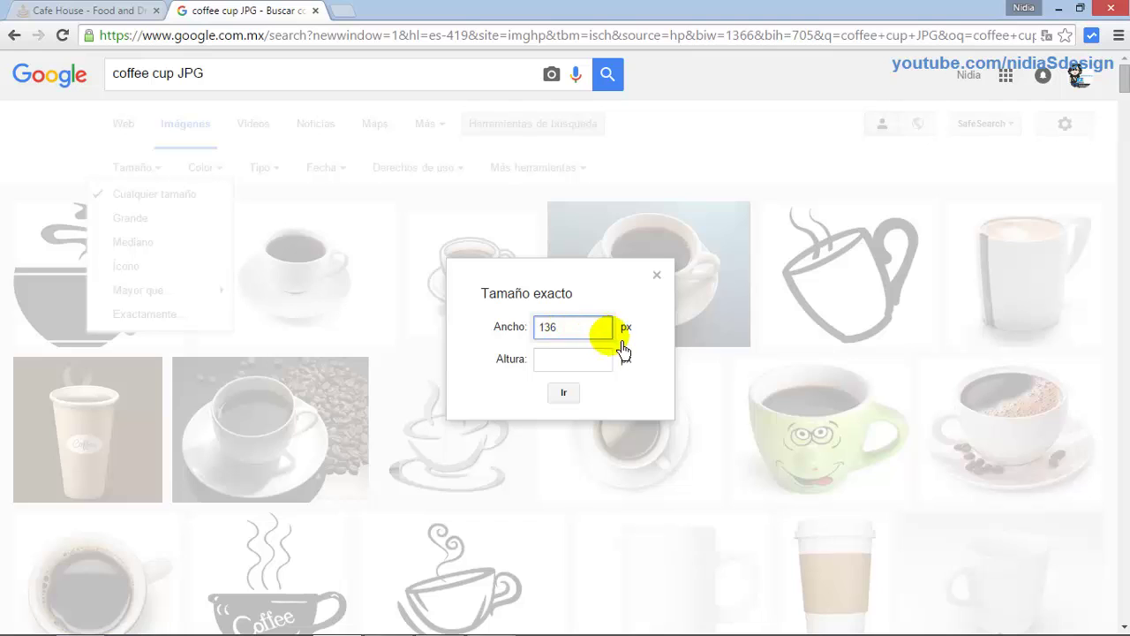
click(562, 369)
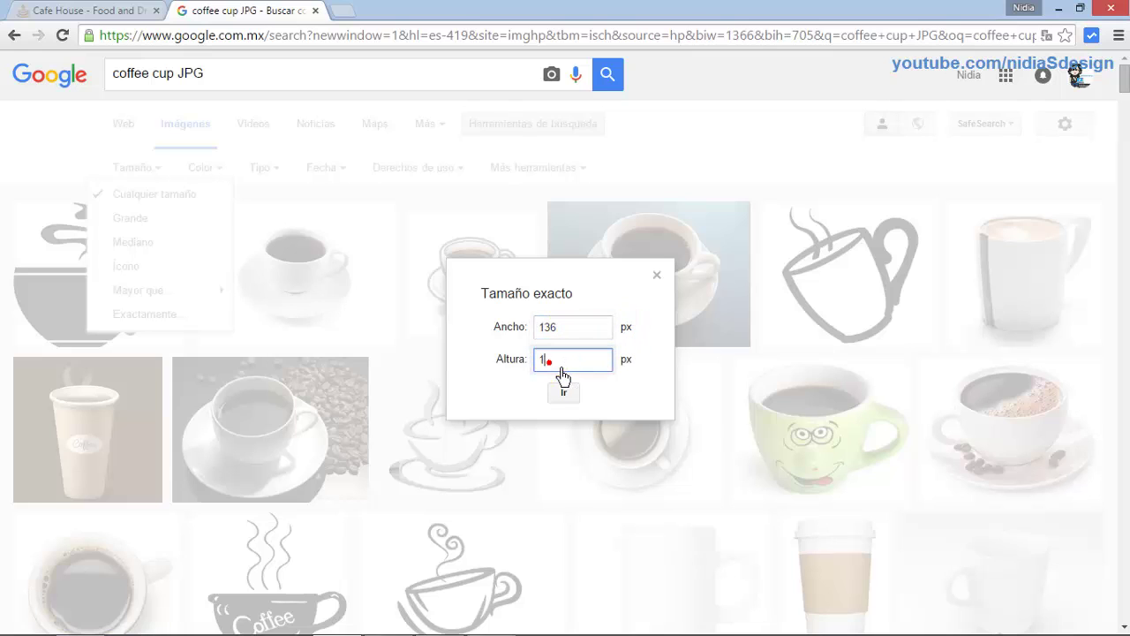
text(136)
click(565, 393)
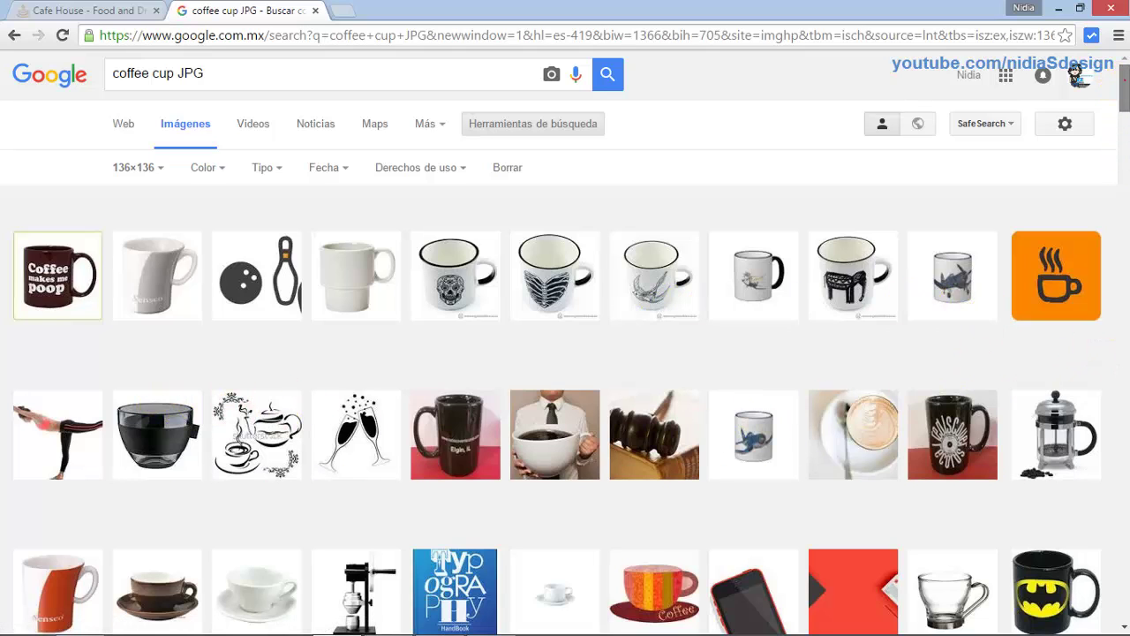
Preview the teacup-and-book photo and open its full-size image in a new tab
drag(1122, 88, 1121, 131)
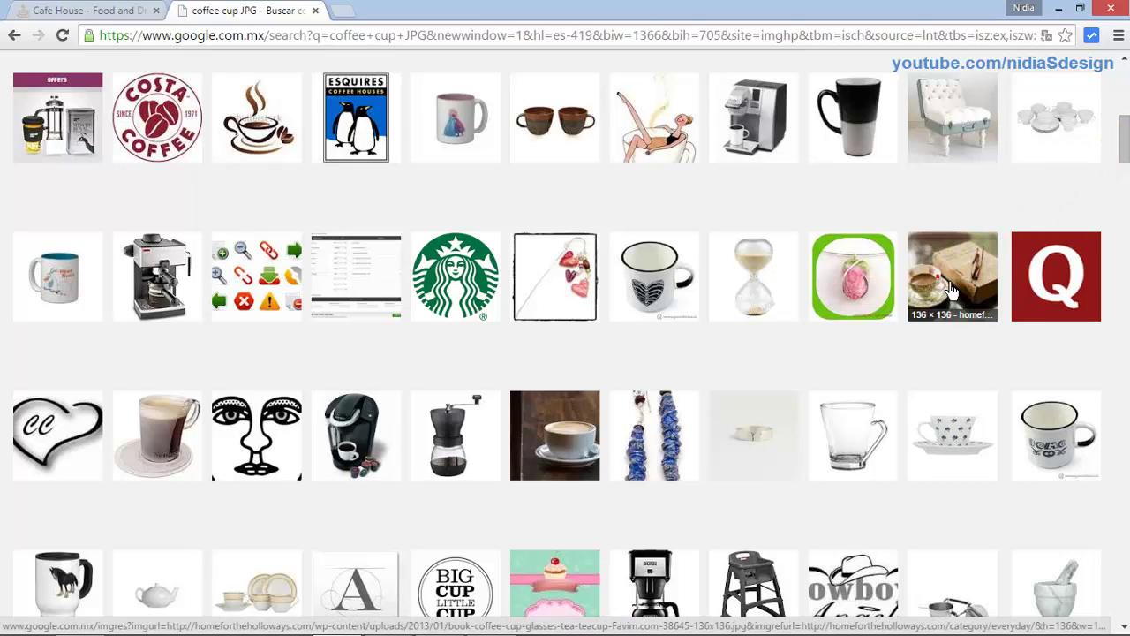
click(950, 292)
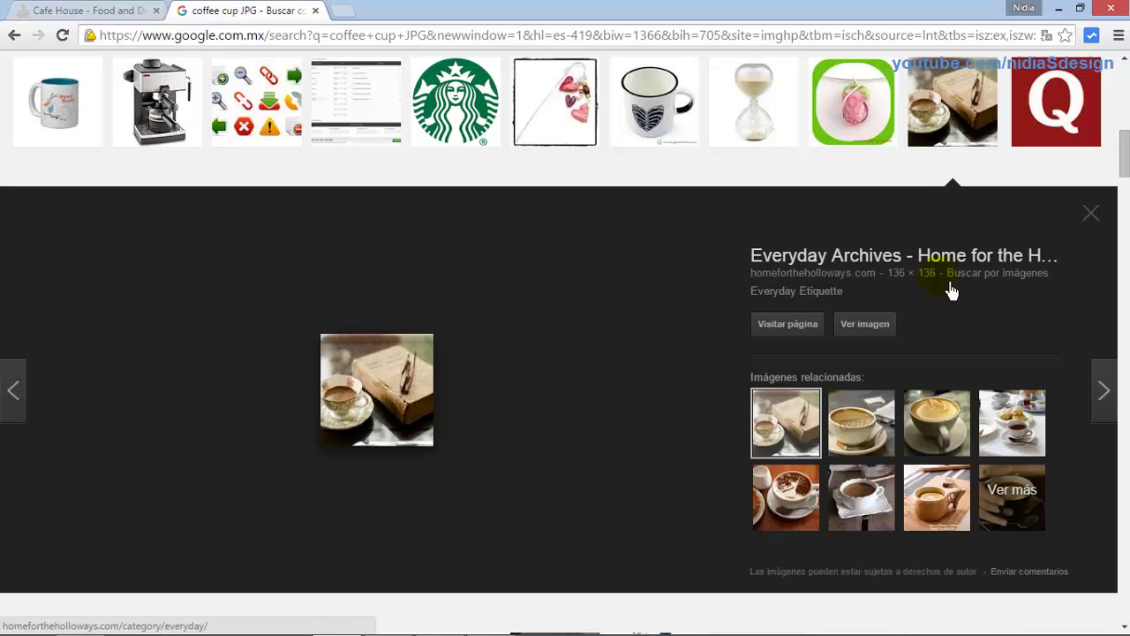
click(861, 326)
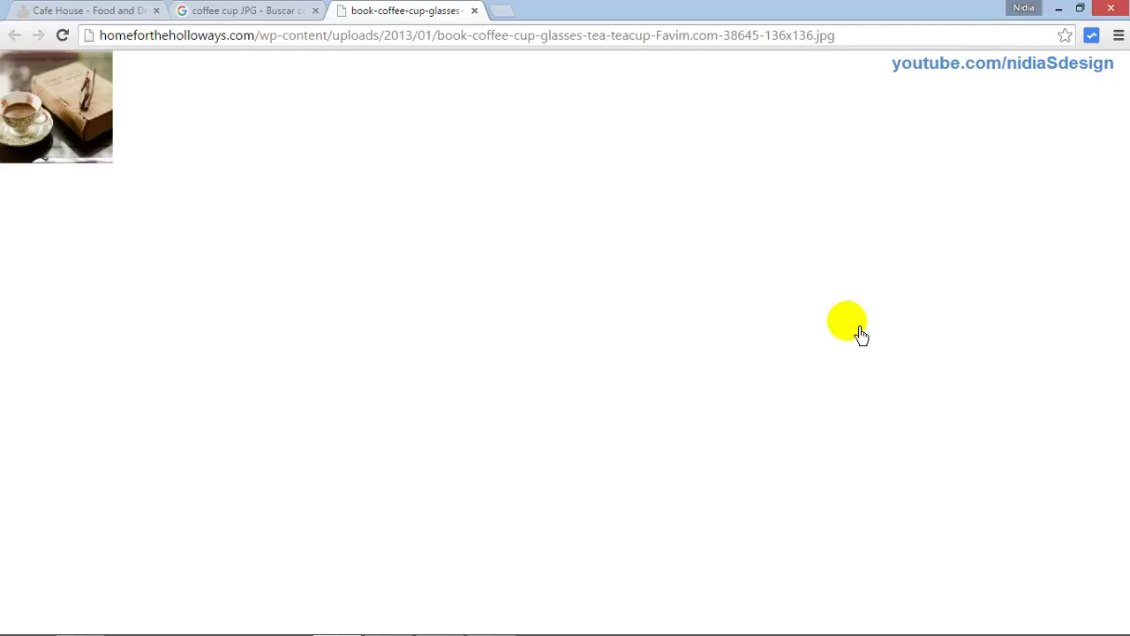
Save the photo into templatemo_466_cafe_house/templatemo_466_cafe_house/img with Guardar imagen como
right_click(50, 104)
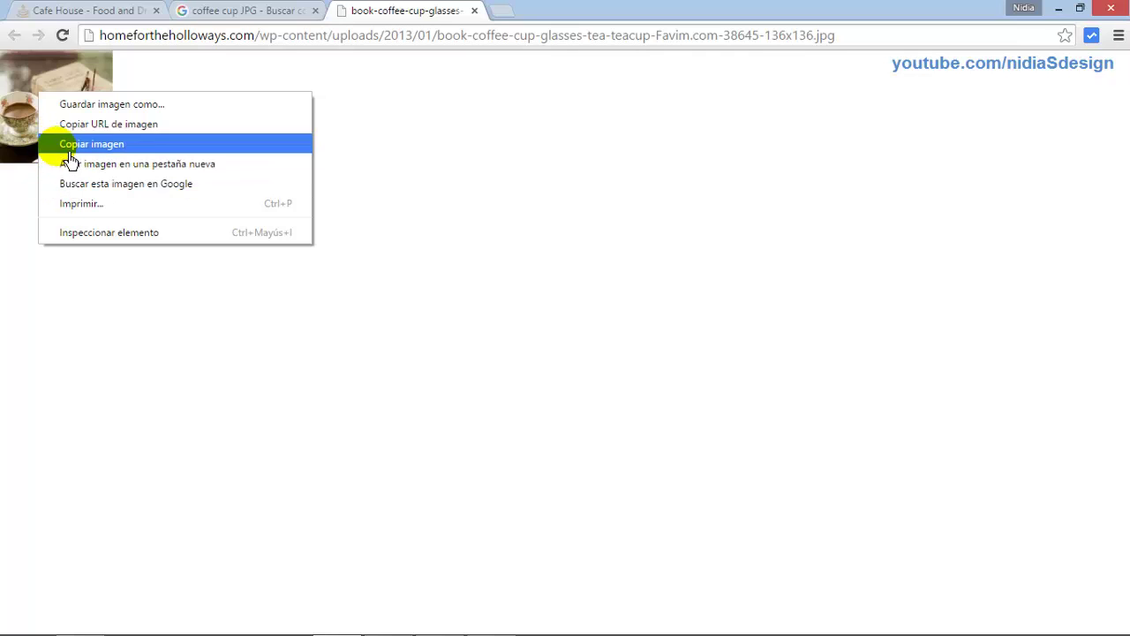
click(78, 108)
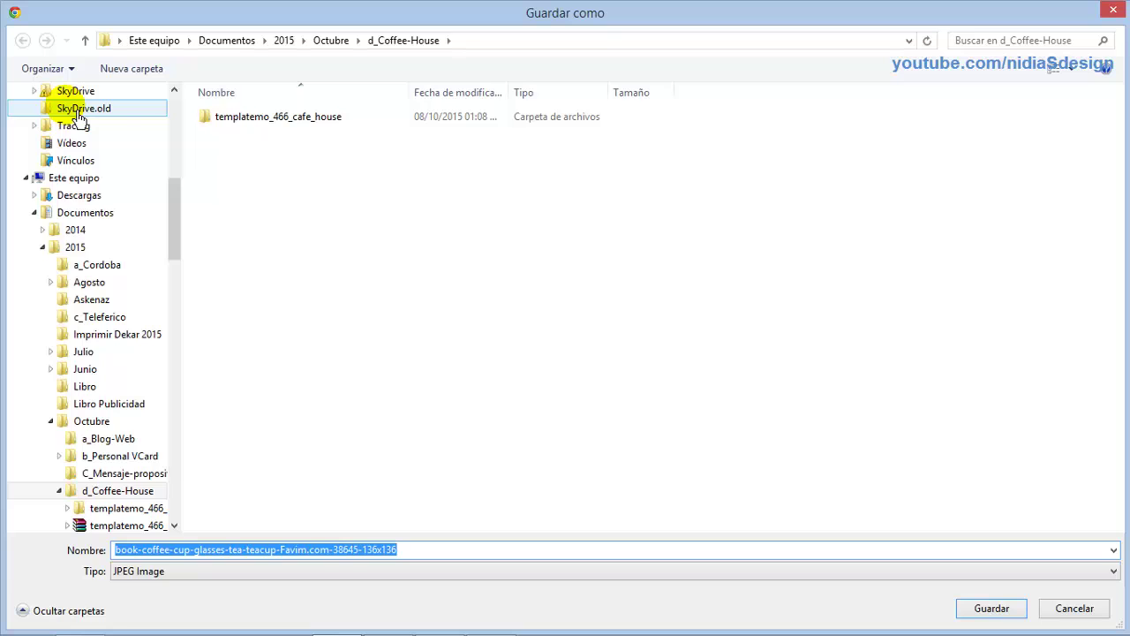
double_click(227, 123)
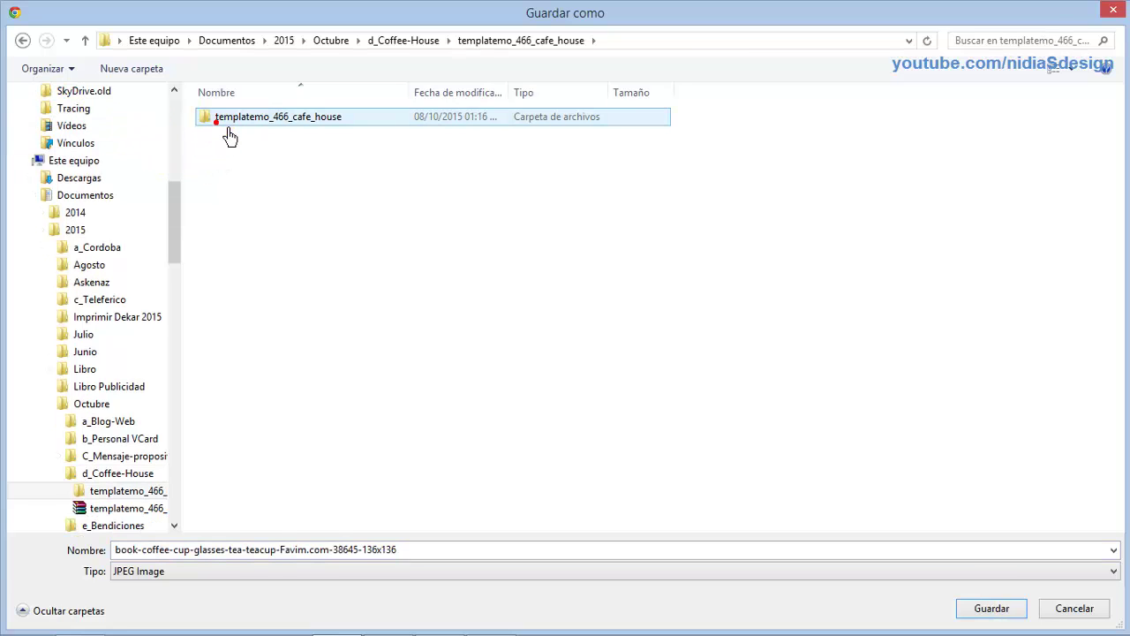
double_click(220, 123)
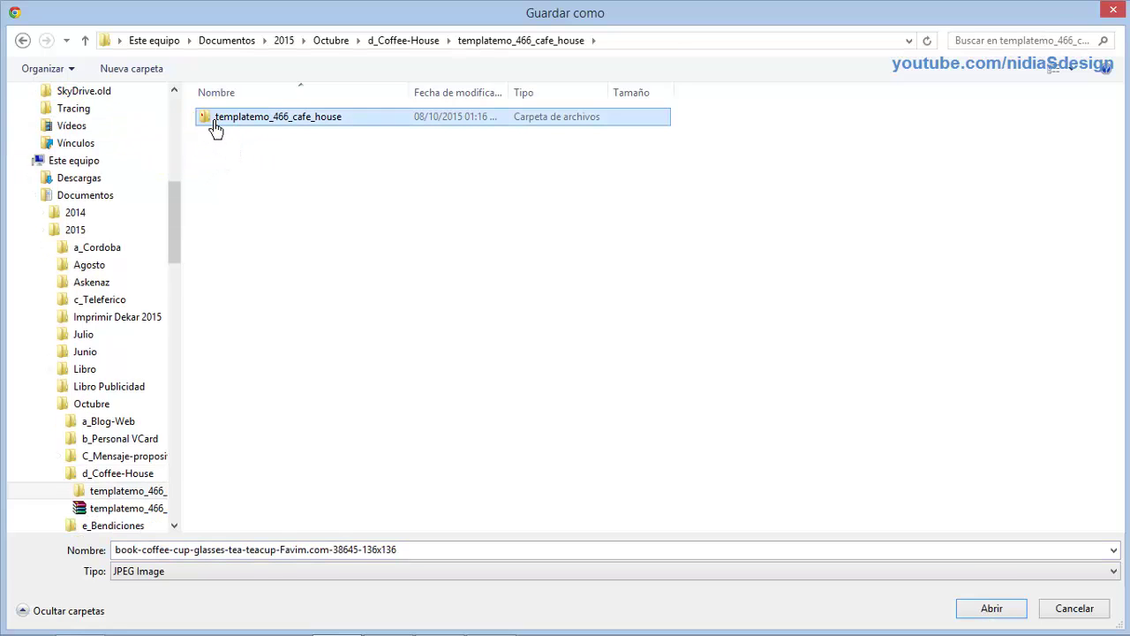
double_click(227, 155)
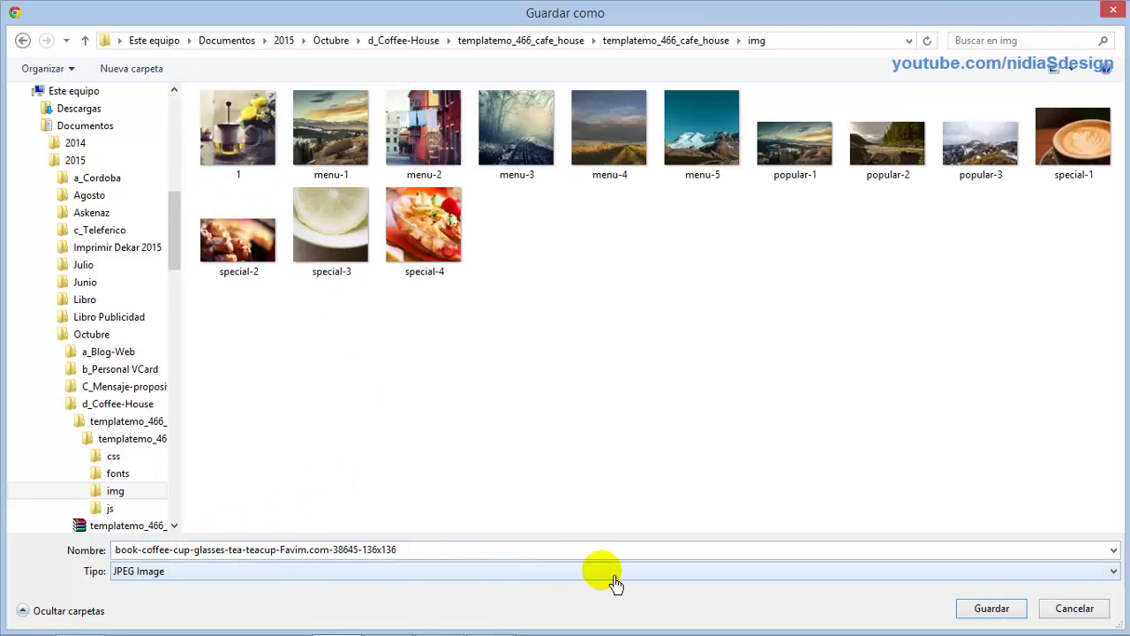
click(990, 609)
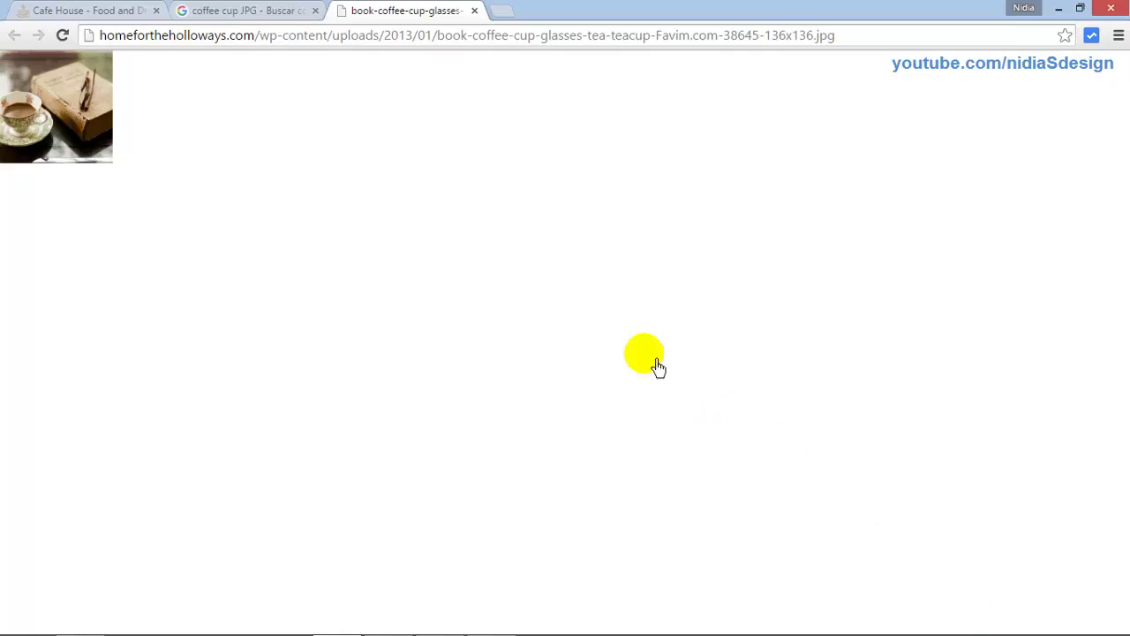
click(1059, 8)
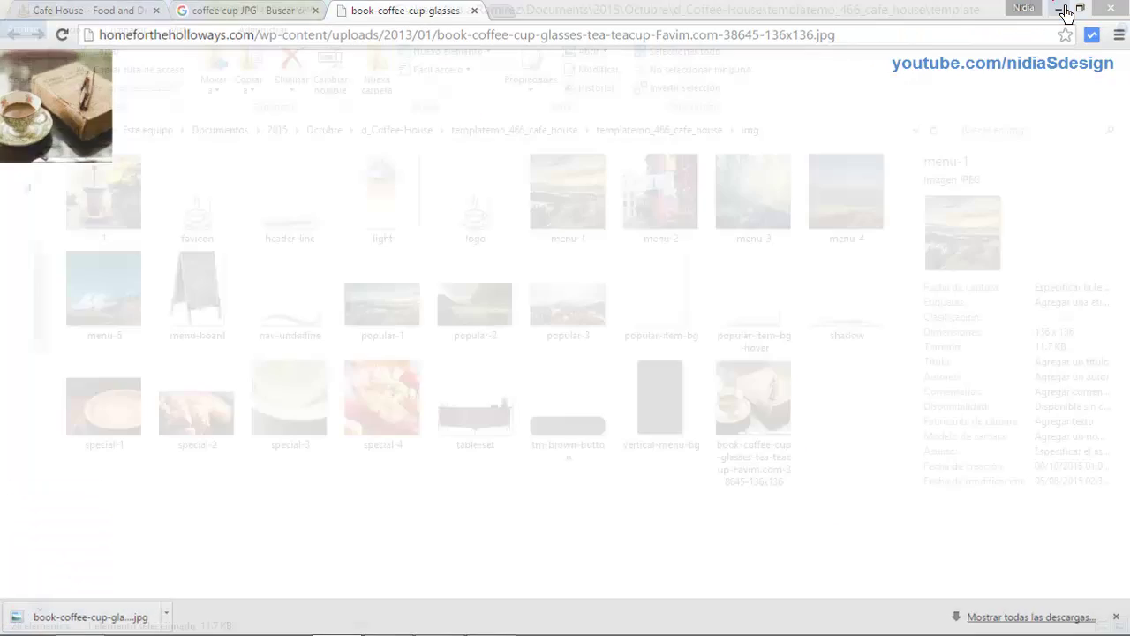
Rename the old menu-1 image to menu-1-anterior
click(572, 523)
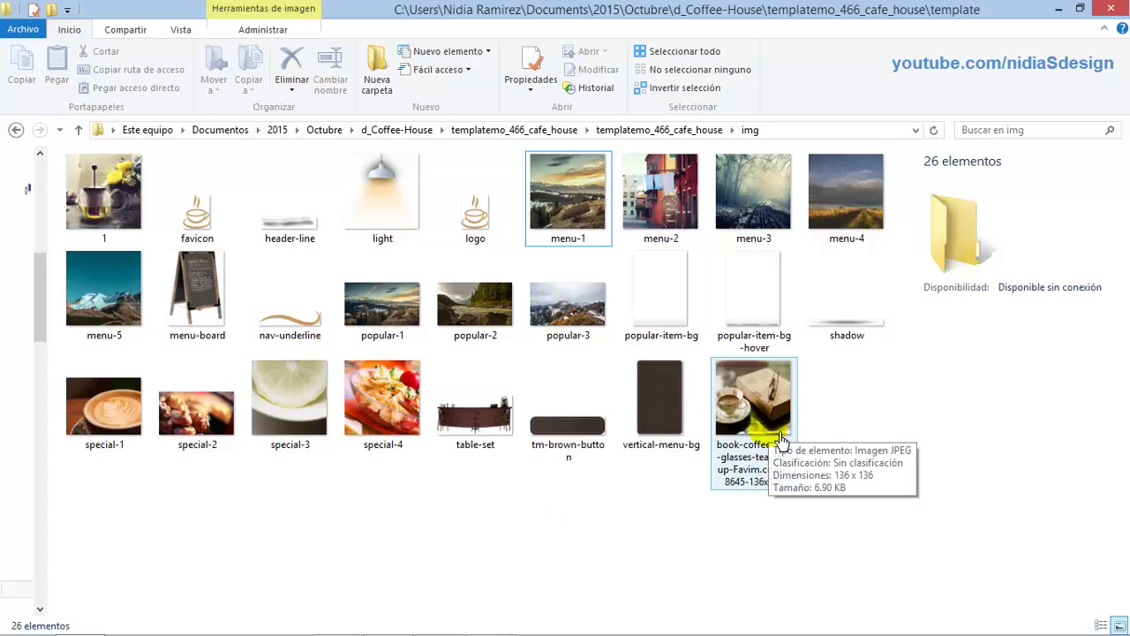
click(578, 234)
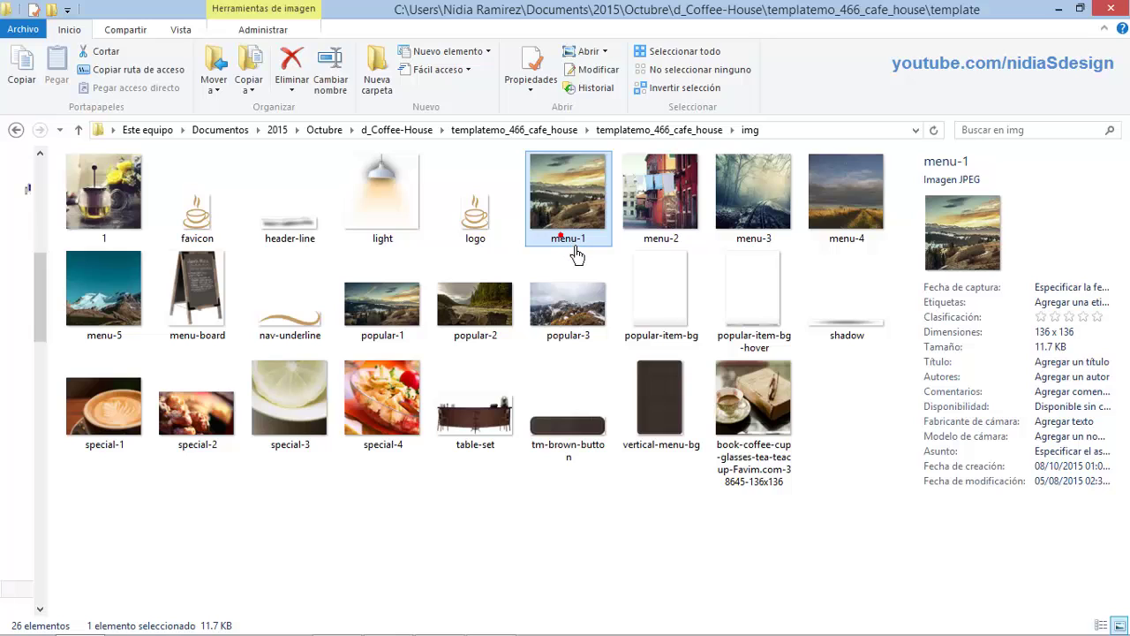
click(575, 243)
right_click(575, 252)
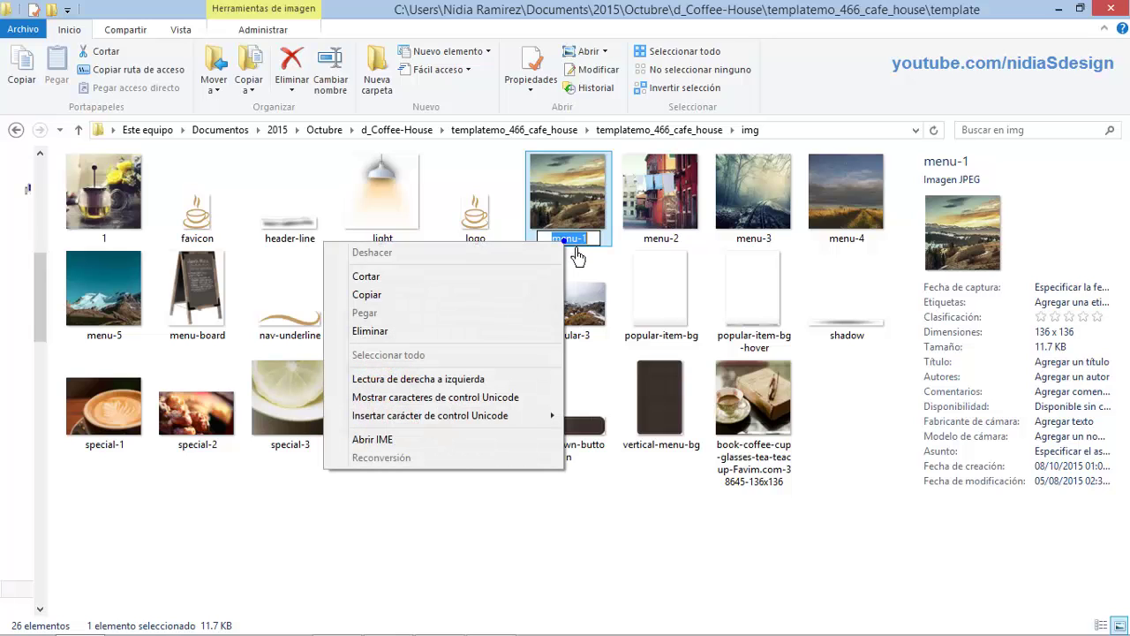
click(500, 305)
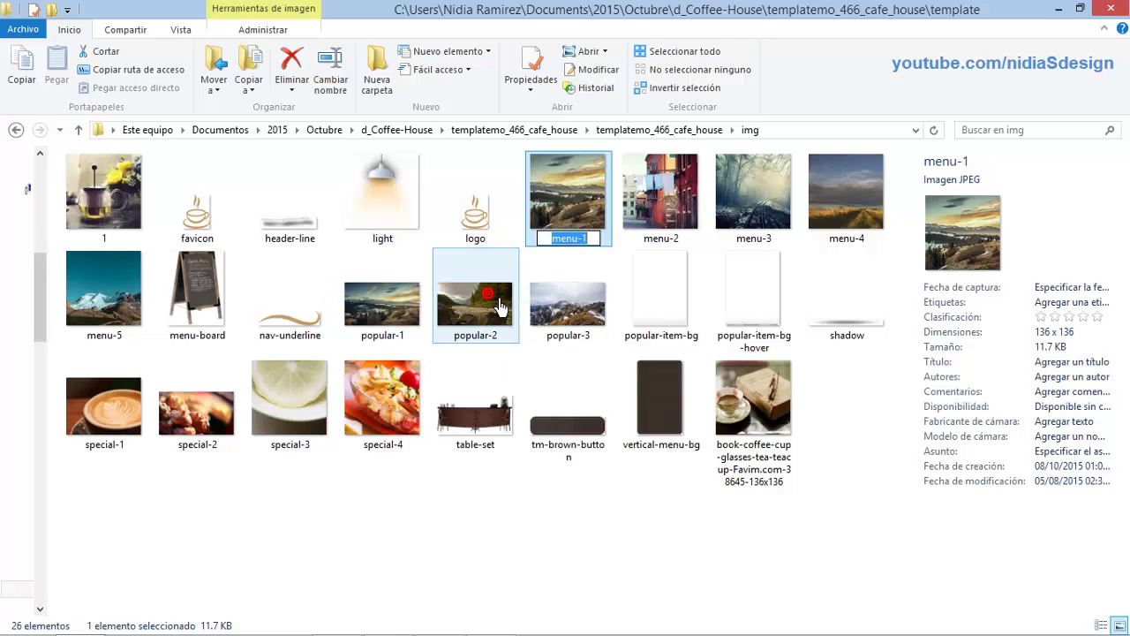
click(596, 240)
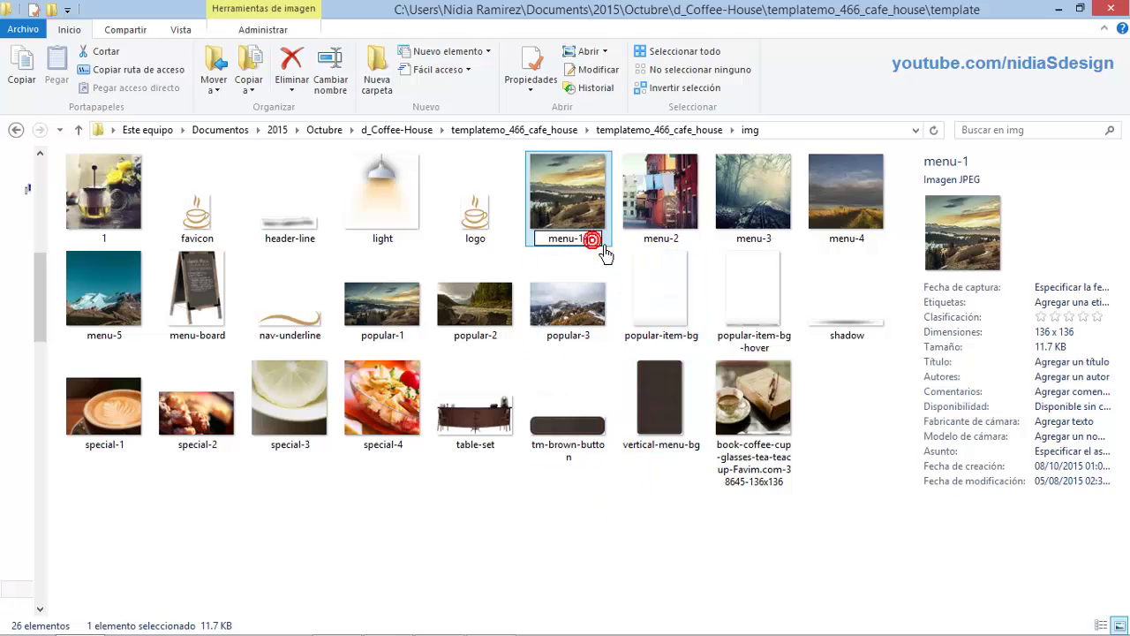
text(-an)
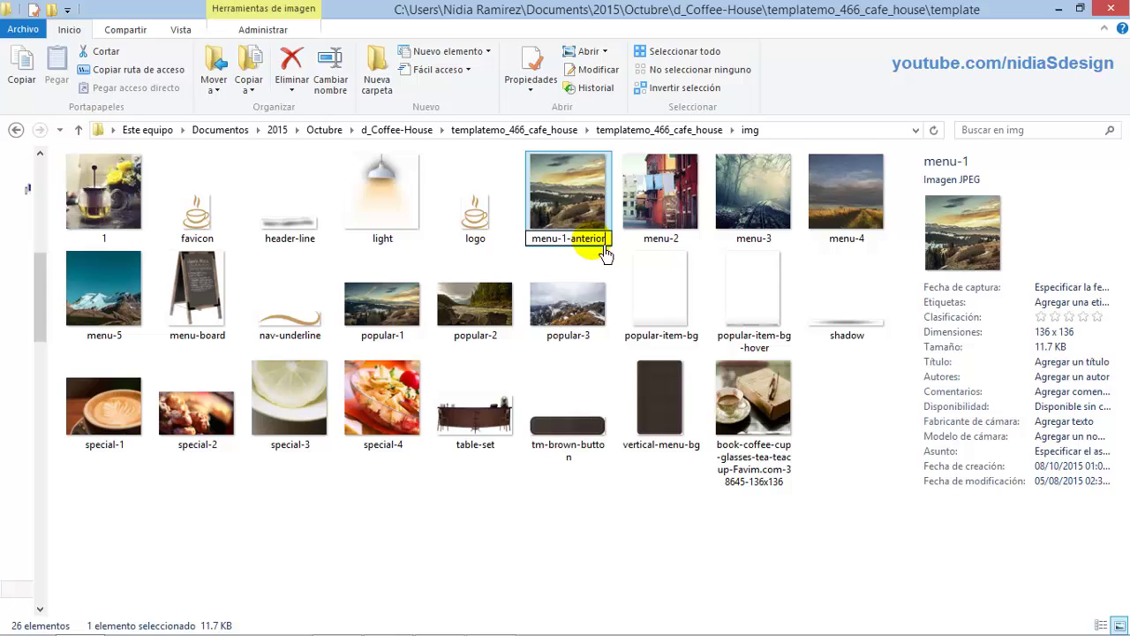
text(terior)
key(Return)
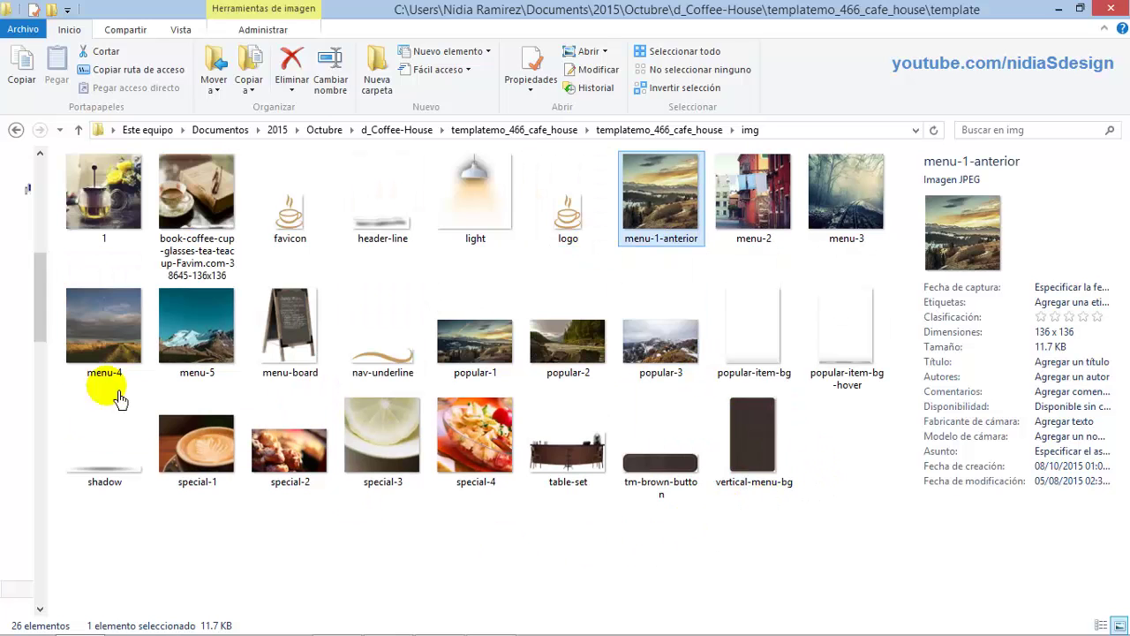
Rename the downloaded coffee cup photo to menu-1
click(193, 256)
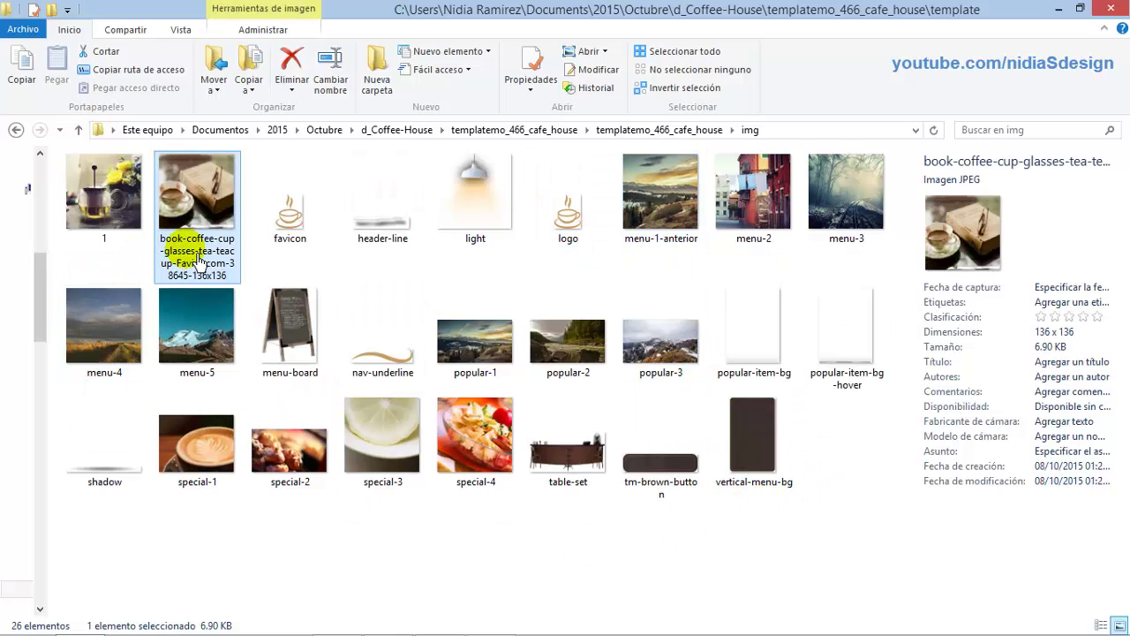
click(198, 261)
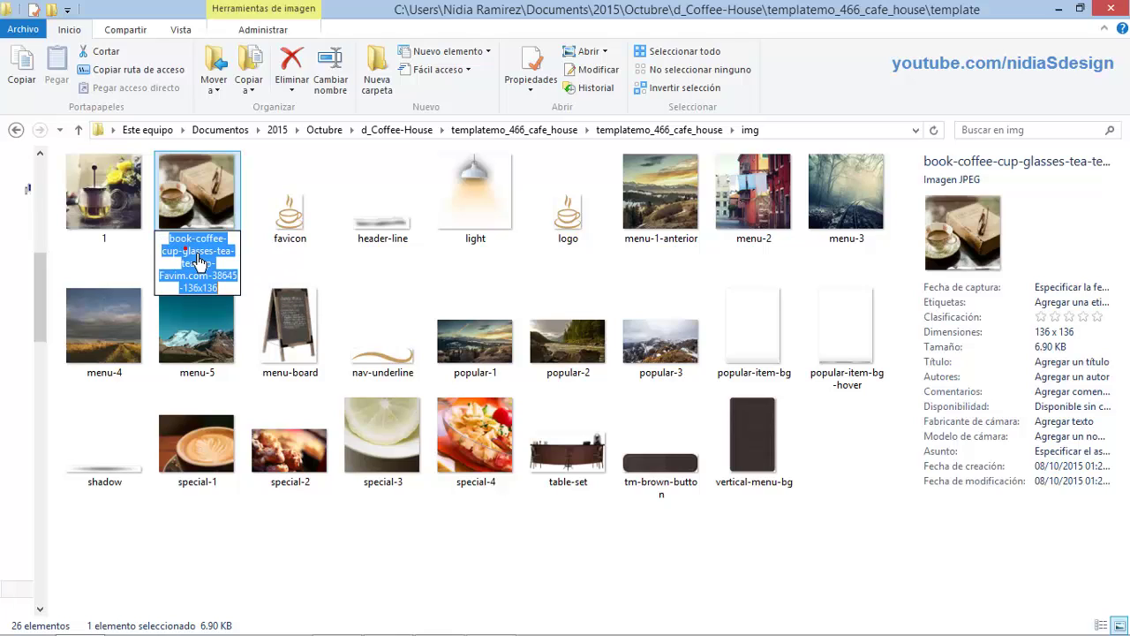
key(Delete)
text(menu-1)
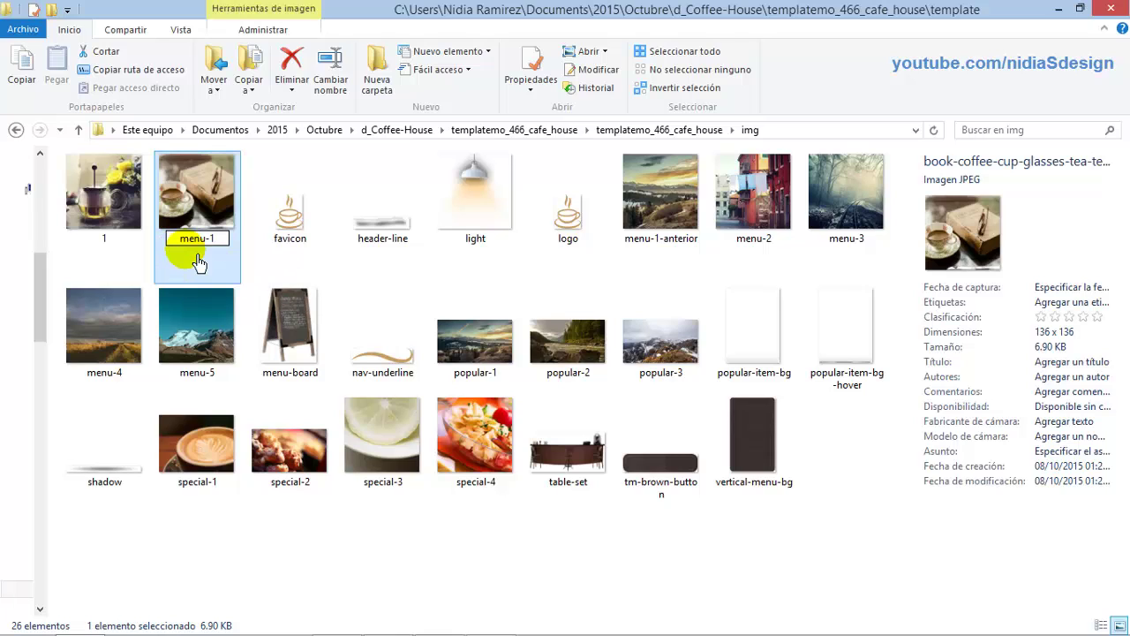
click(269, 566)
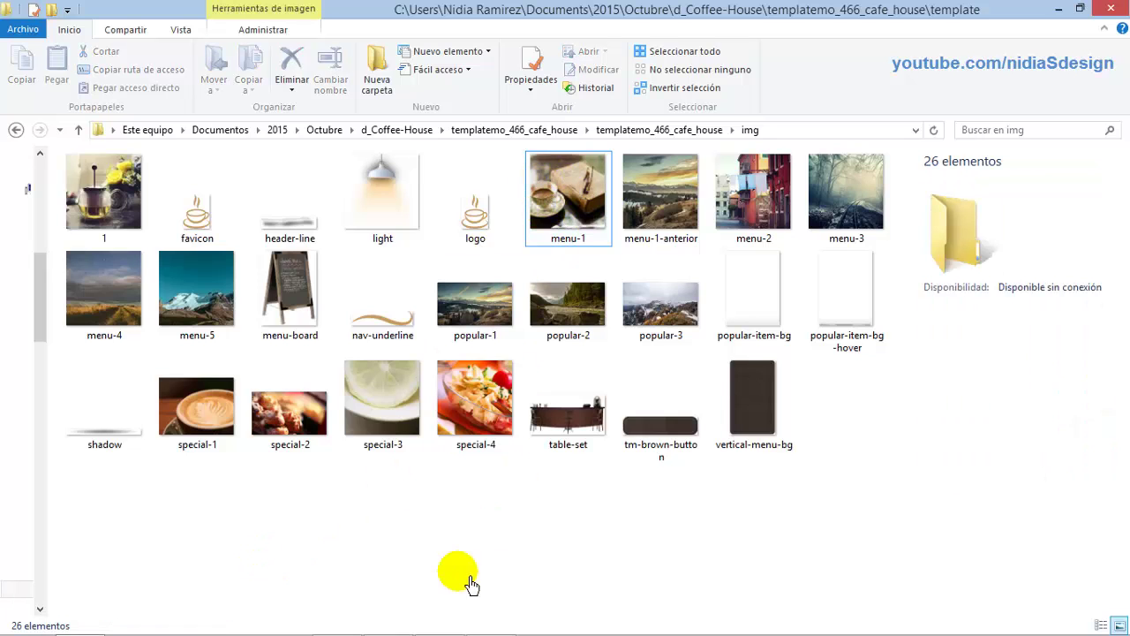
Refresh the first product image in Dreamweaver and save menu.html via Archivo > Guardar
mouse_move(441, 615)
click(489, 618)
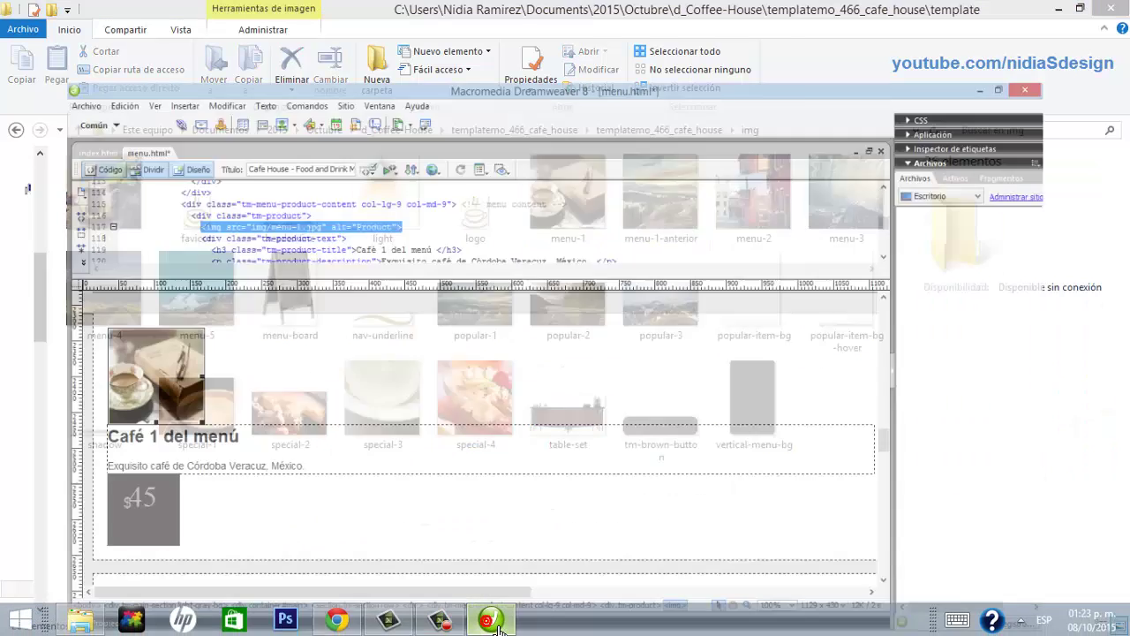
click(203, 353)
click(147, 346)
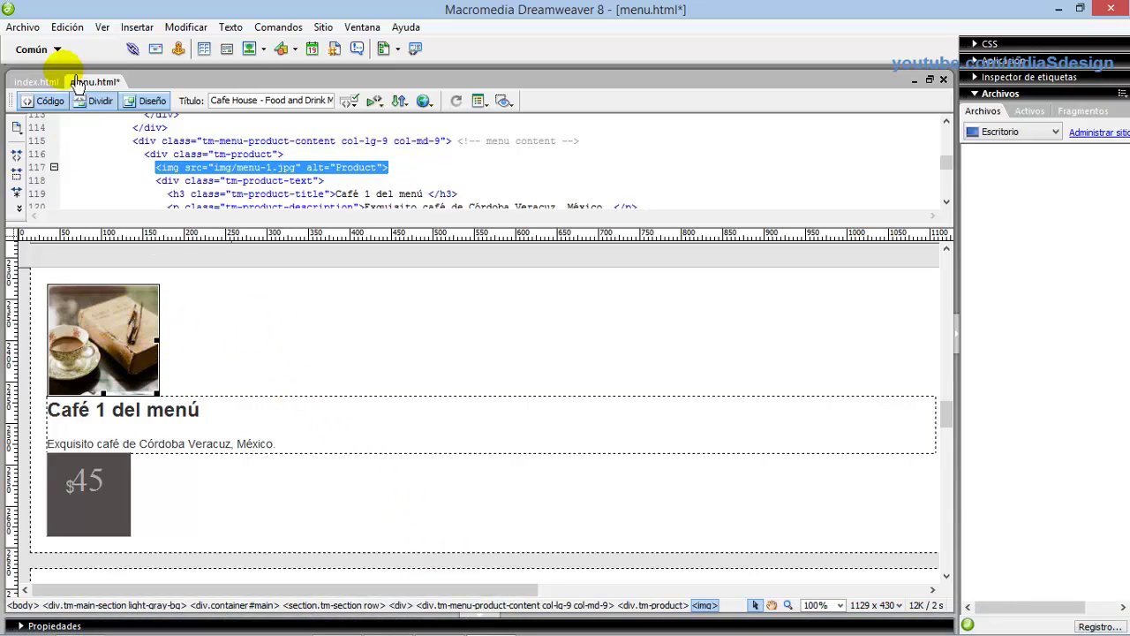
click(22, 28)
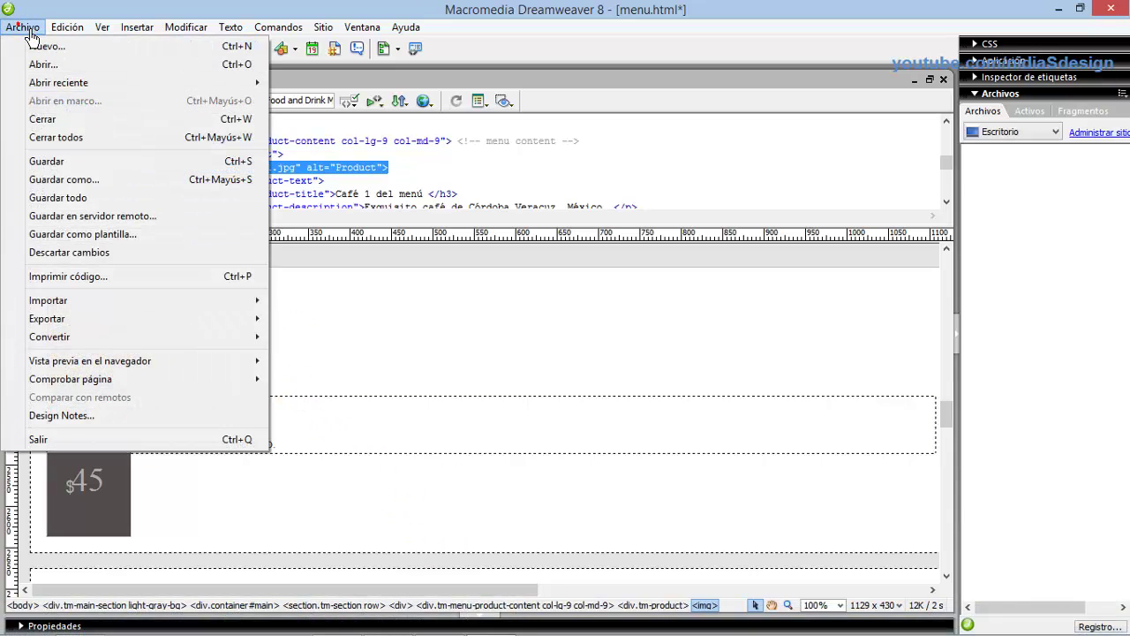
click(64, 166)
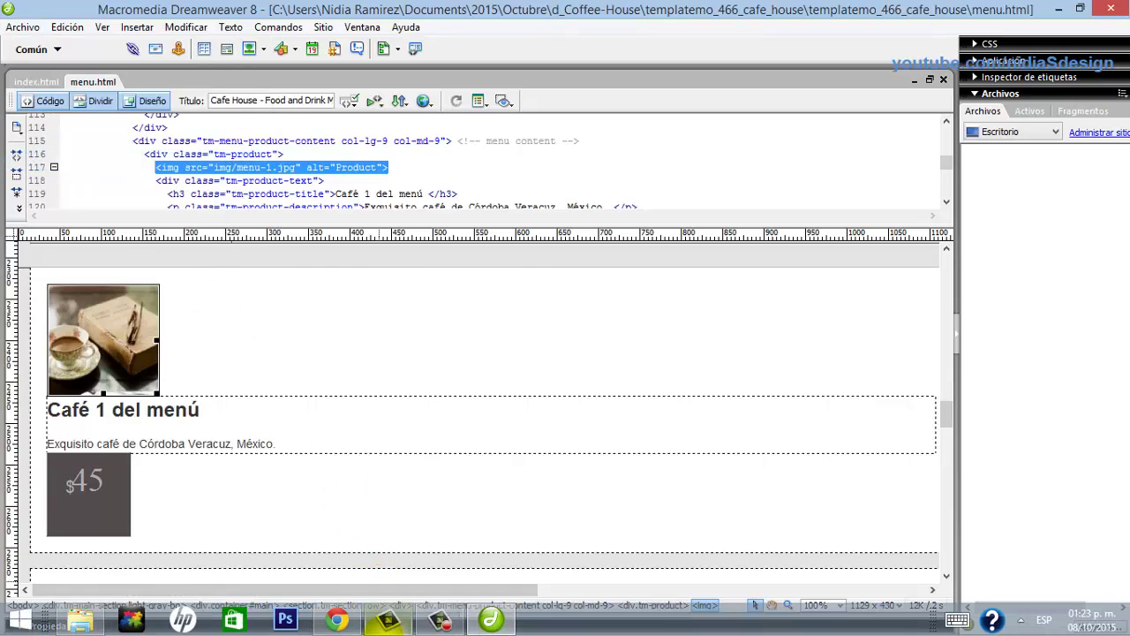
Go up to the templatemo_466_cafe_house folder and open index.html in Chrome
click(93, 623)
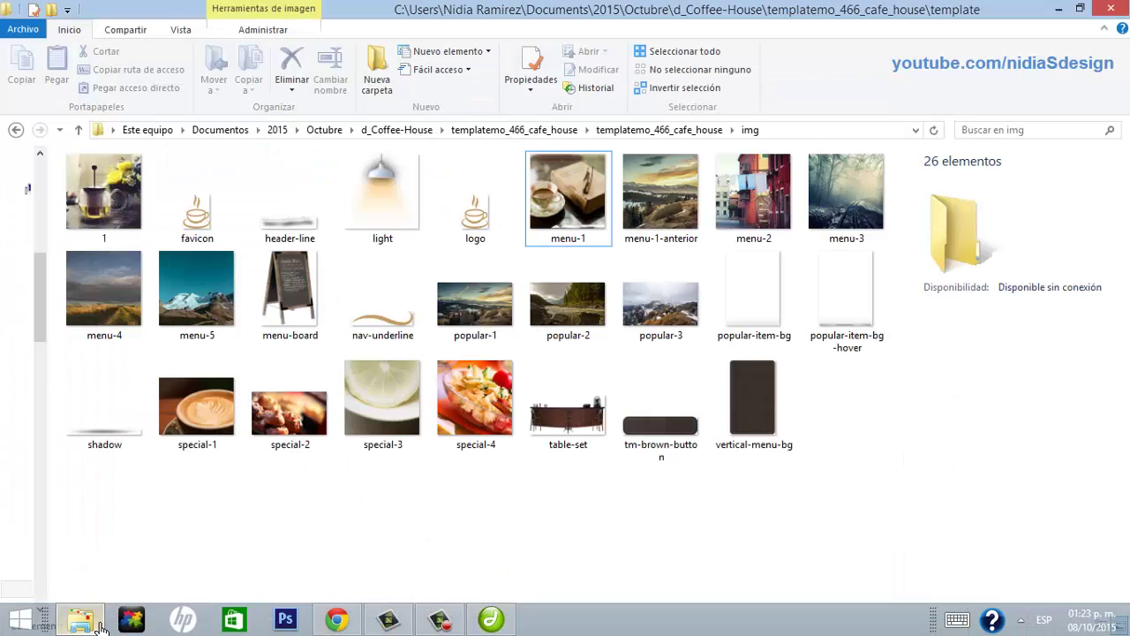
click(635, 141)
click(219, 393)
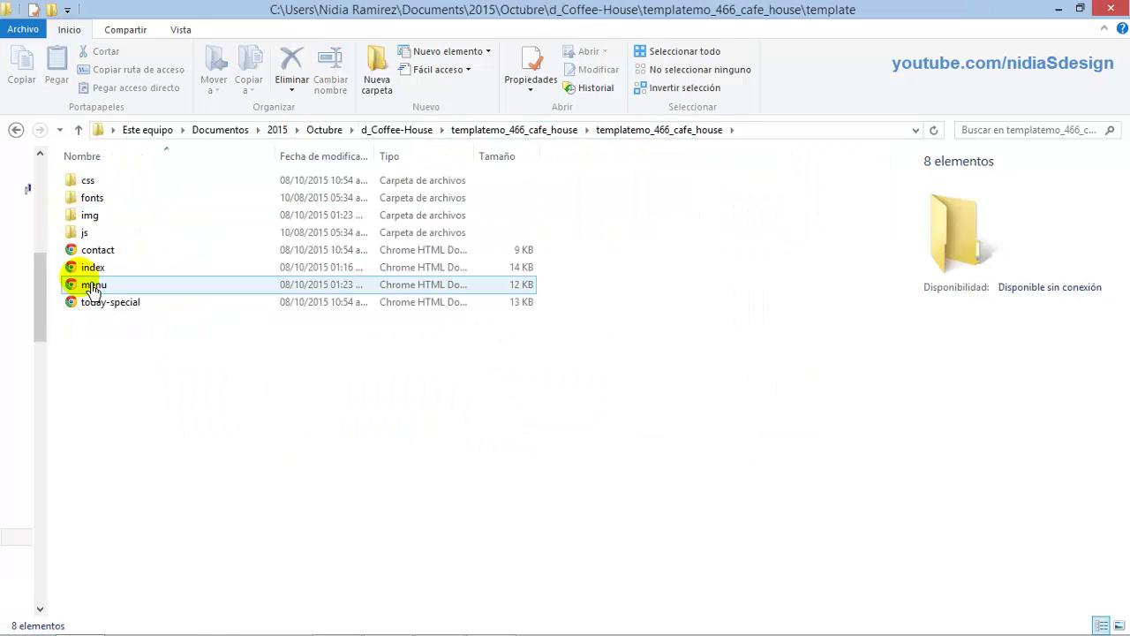
click(89, 270)
double_click(89, 272)
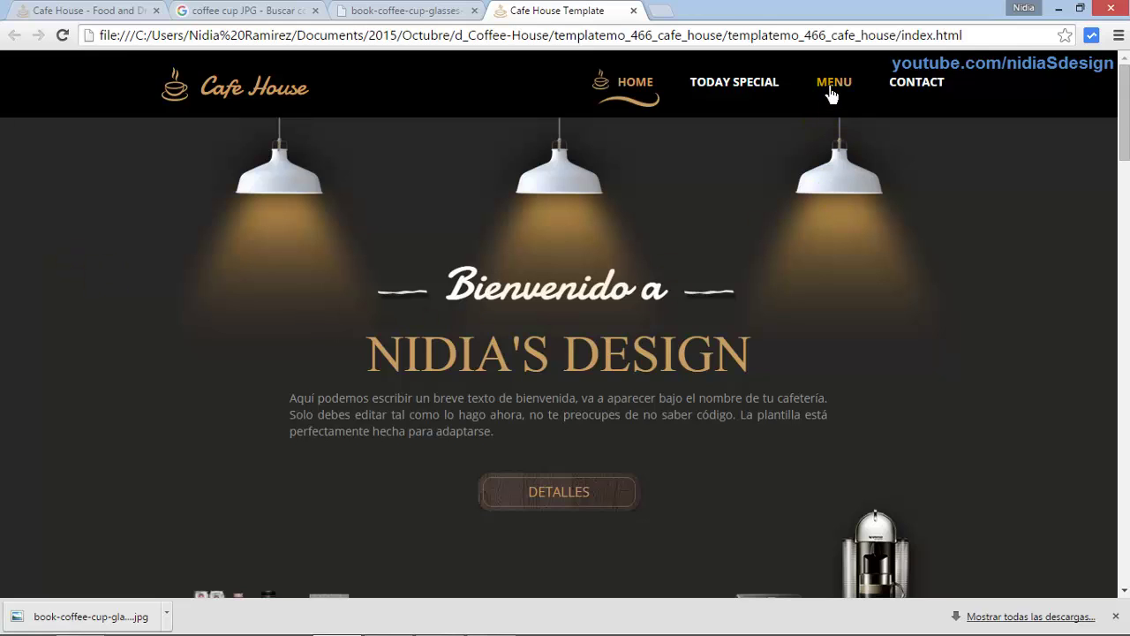
Open the MENU page and verify Café 1 del menú shows the new photo at $45
click(843, 92)
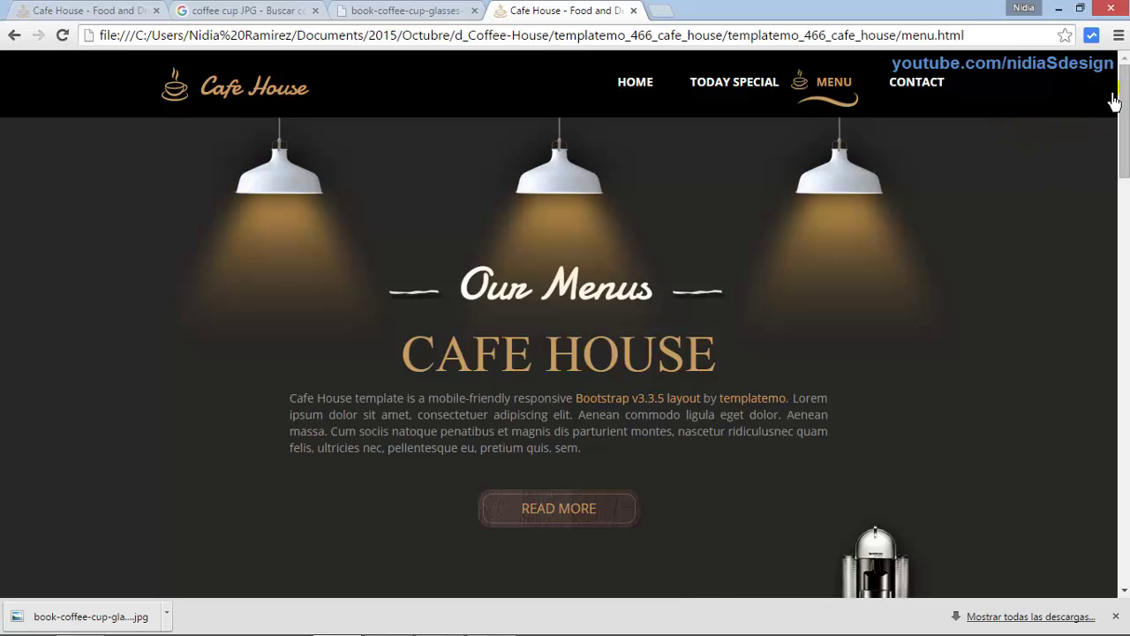
drag(1121, 102, 1115, 315)
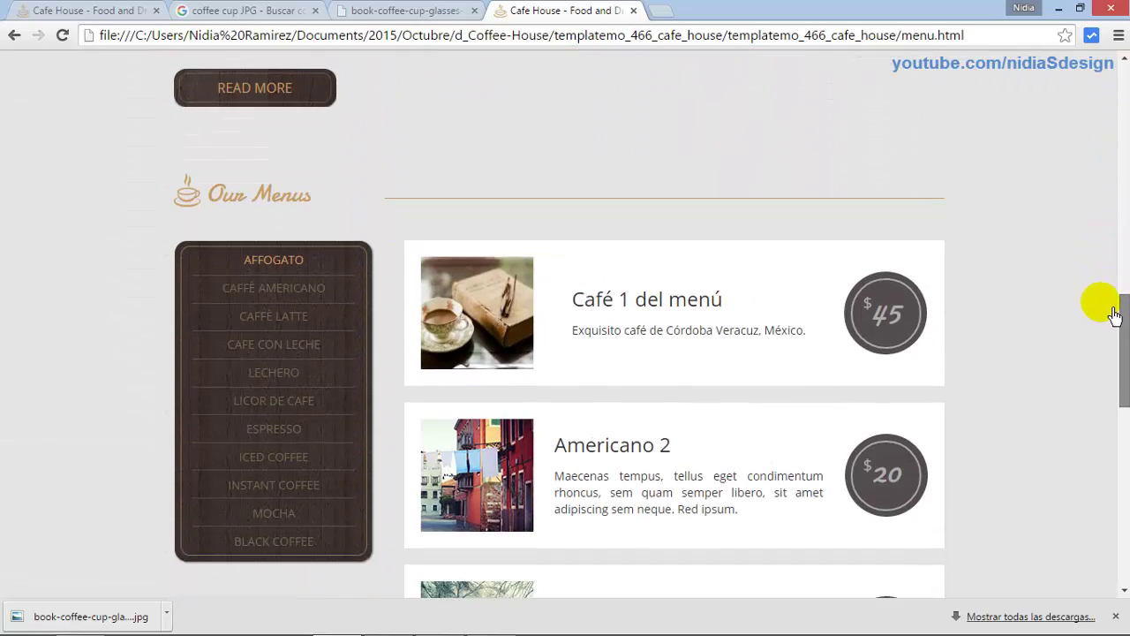
drag(575, 316, 825, 317)
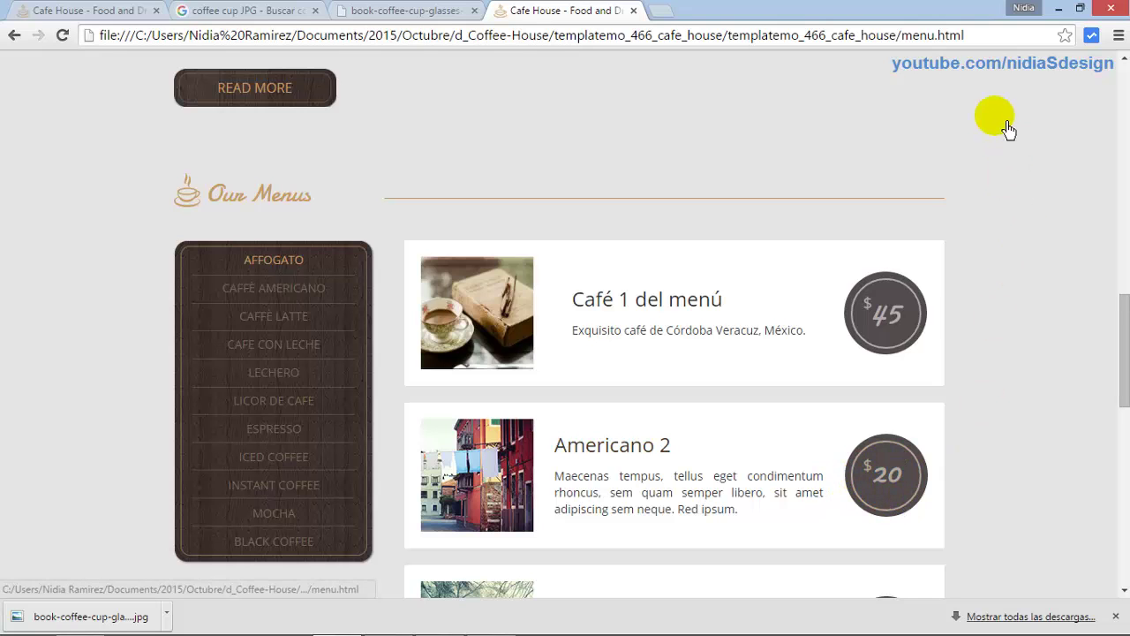
click(1059, 8)
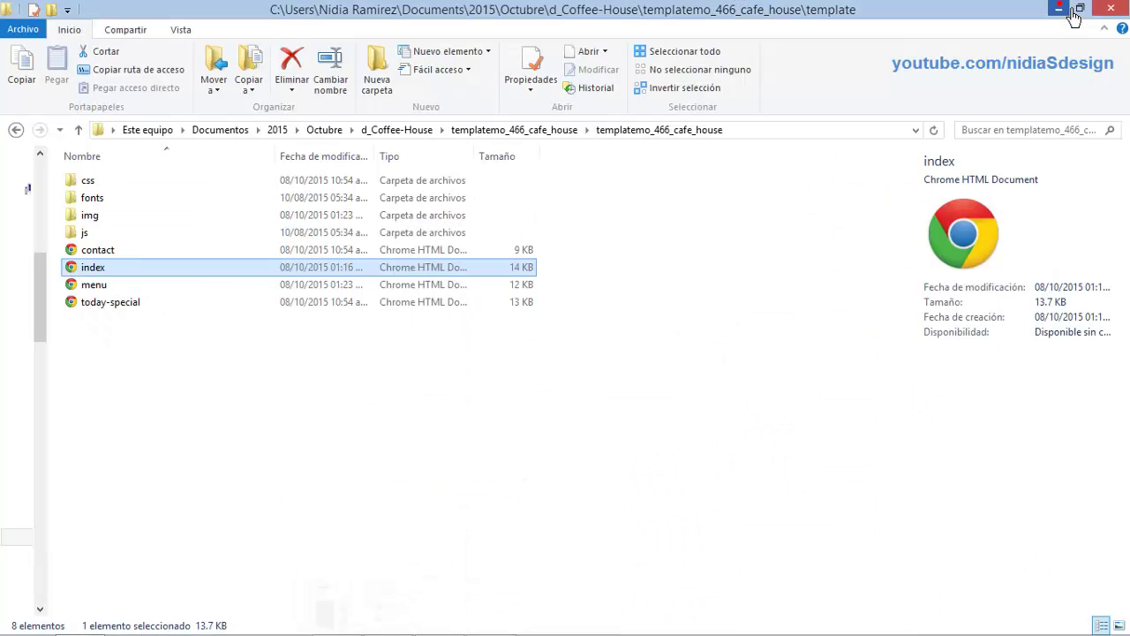
click(860, 168)
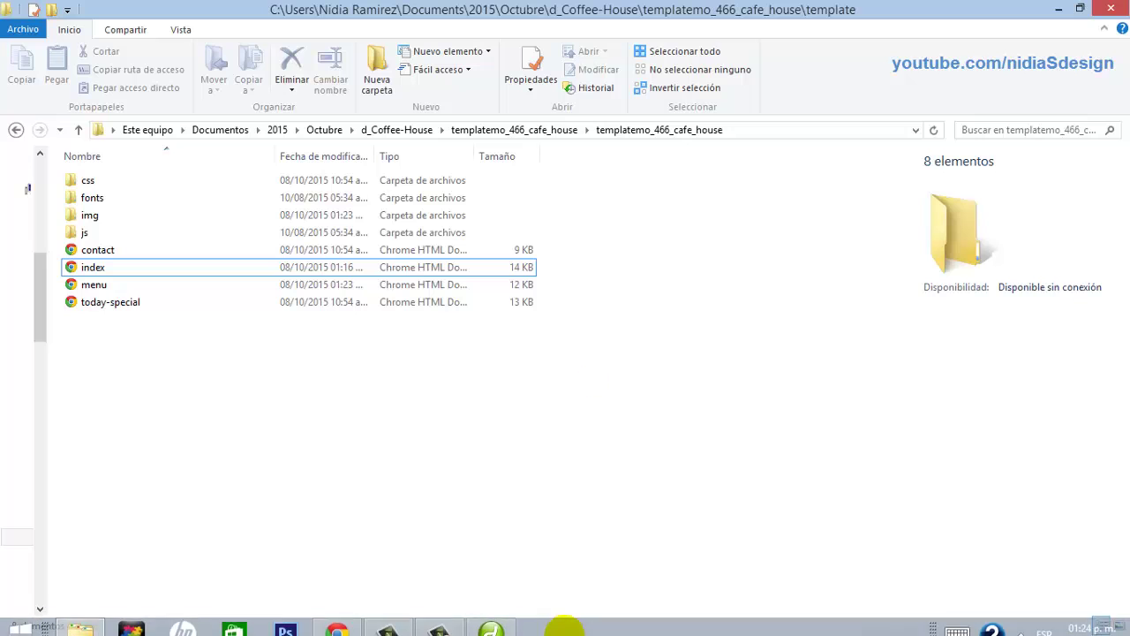
Retitle the second menu item Café Americano and describe it as the best americano in Córdoba, Veracruz
click(503, 623)
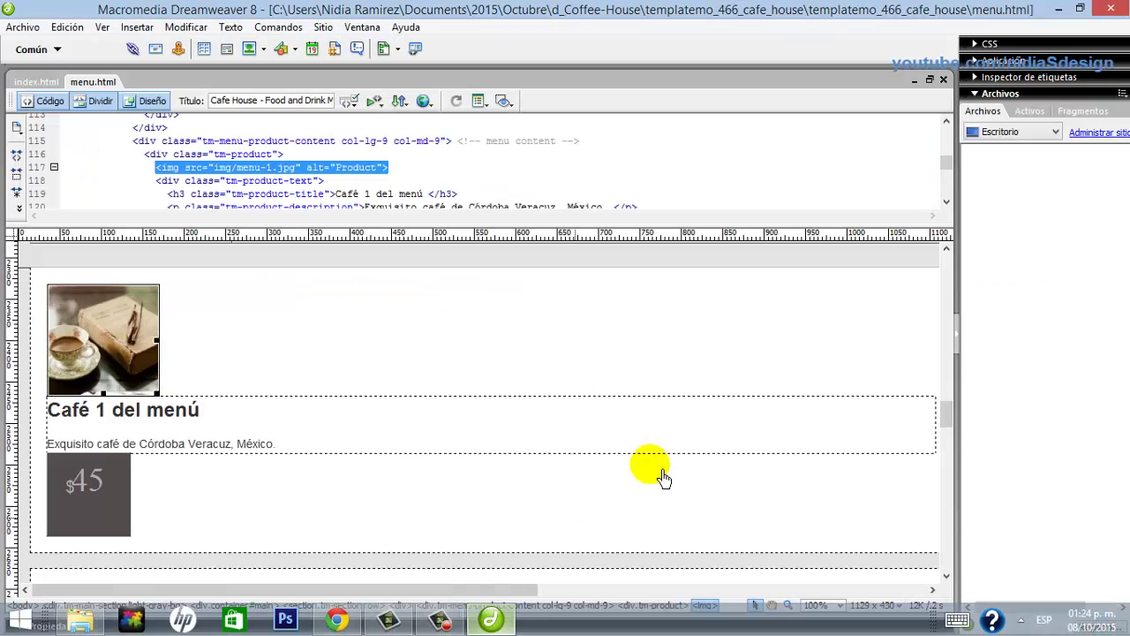
drag(960, 423, 959, 443)
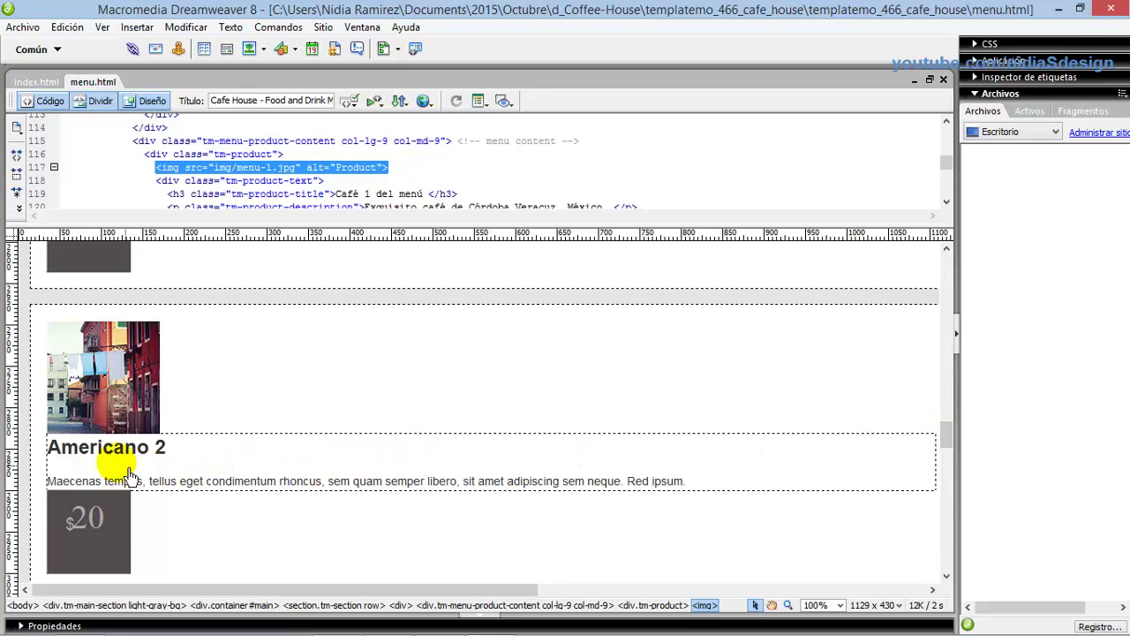
drag(62, 454, 177, 459)
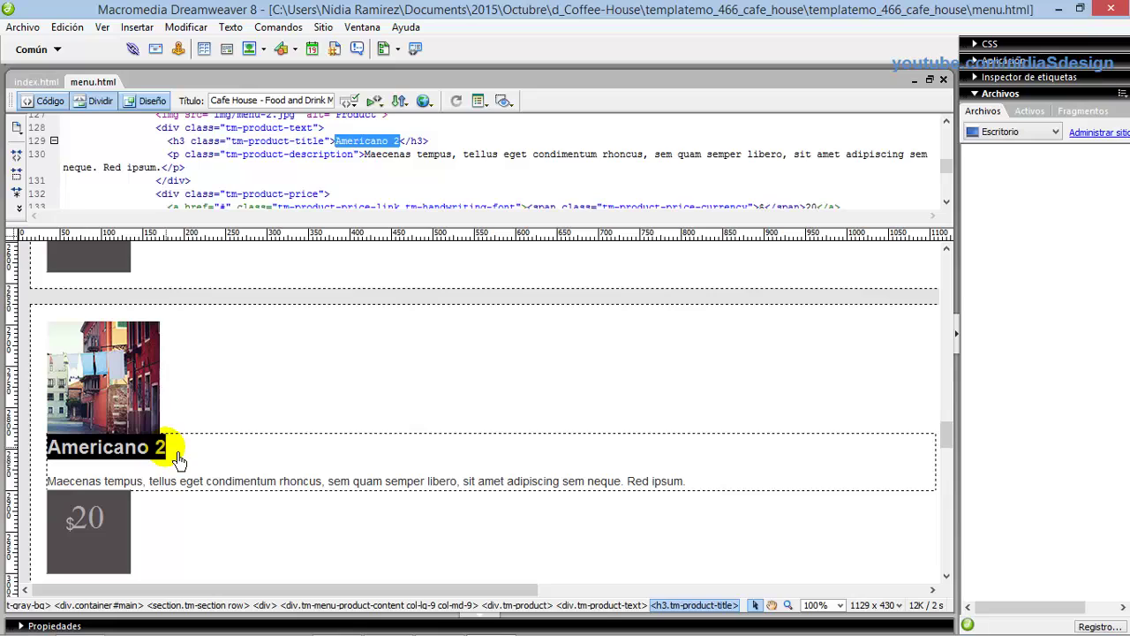
key(BackSpace)
text(Café)
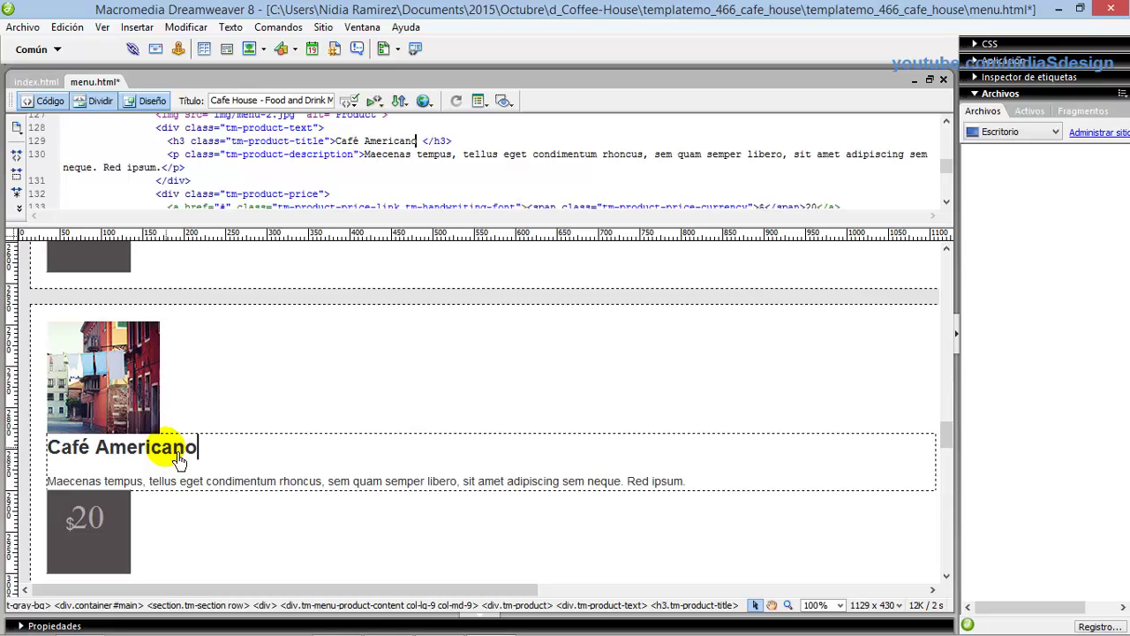
click(75, 481)
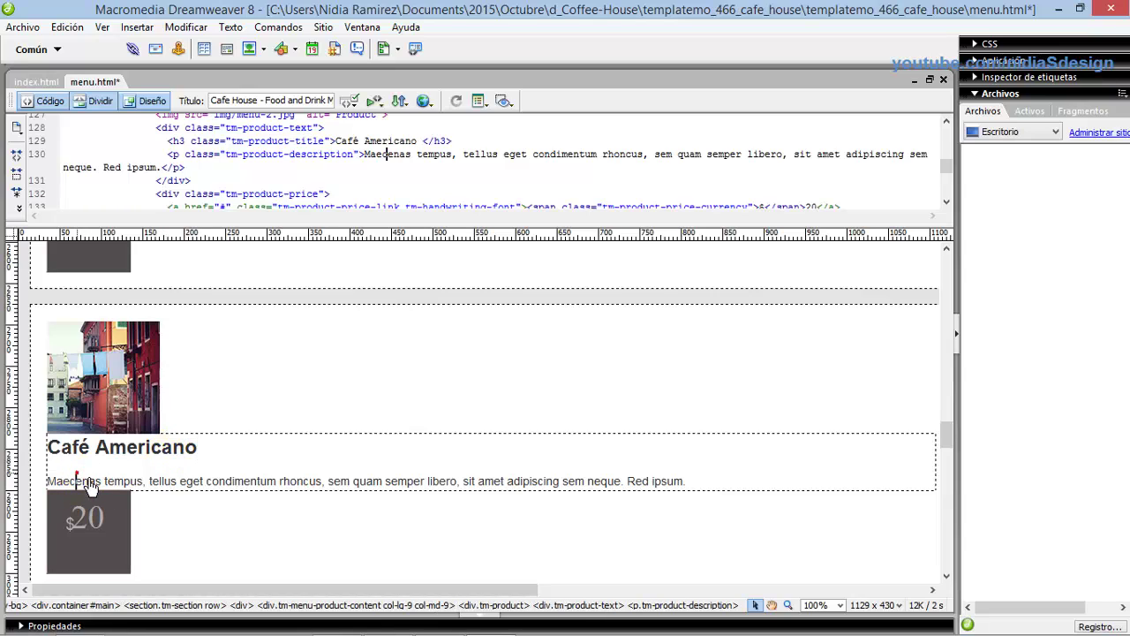
drag(48, 481, 702, 492)
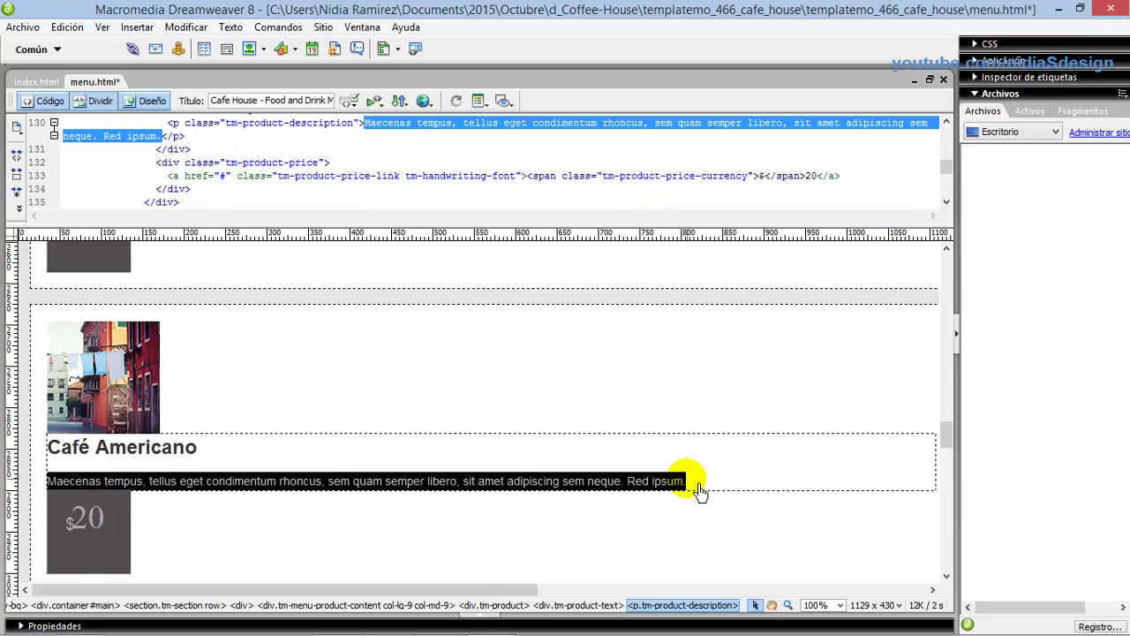
text(E)
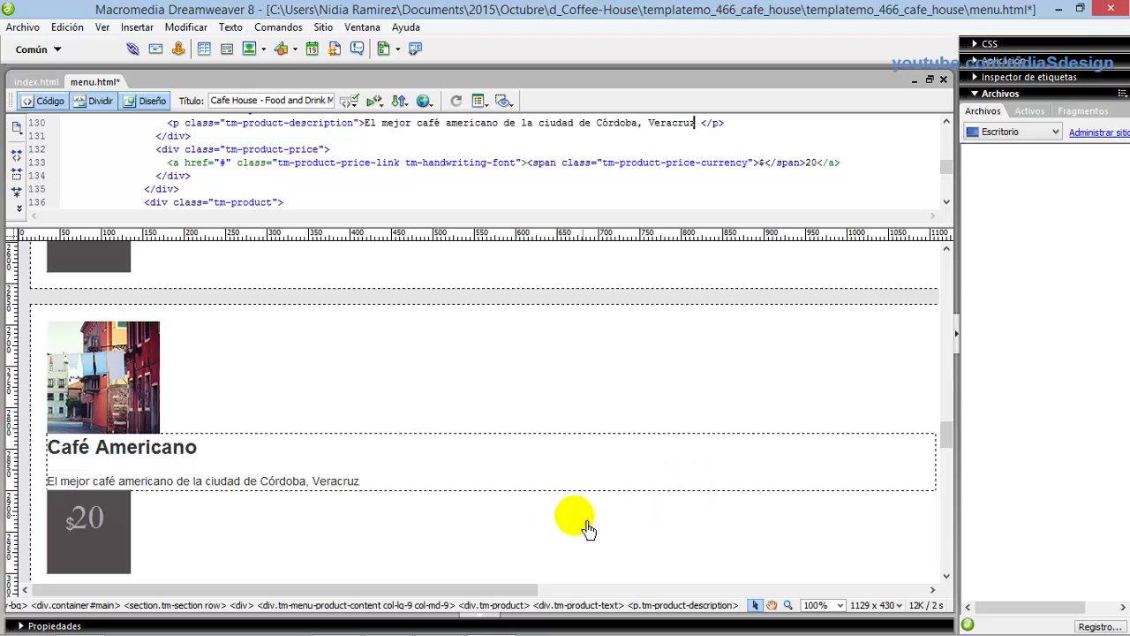
Change the second item's price from $20 to $35
click(92, 527)
click(94, 527)
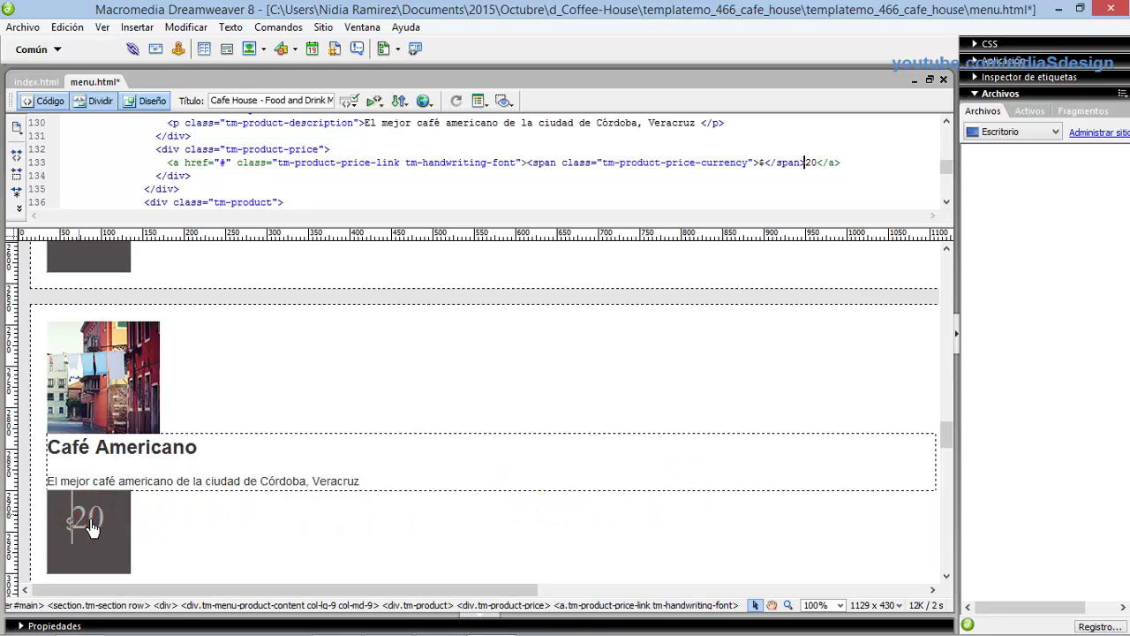
shift+click(92, 527)
shift+click(111, 526)
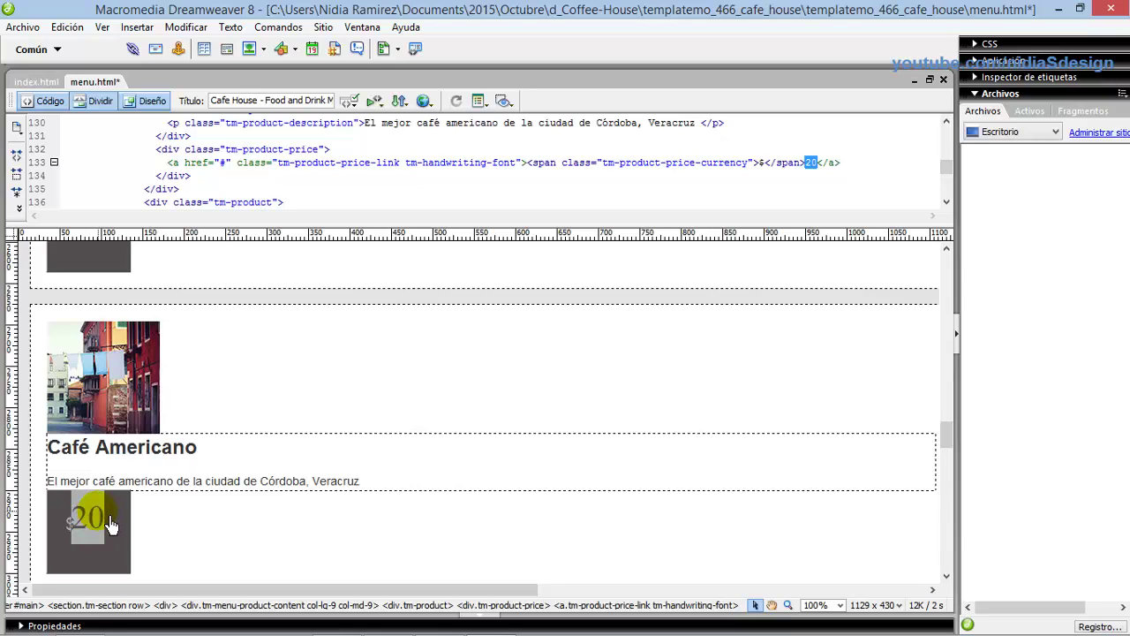
key(Delete)
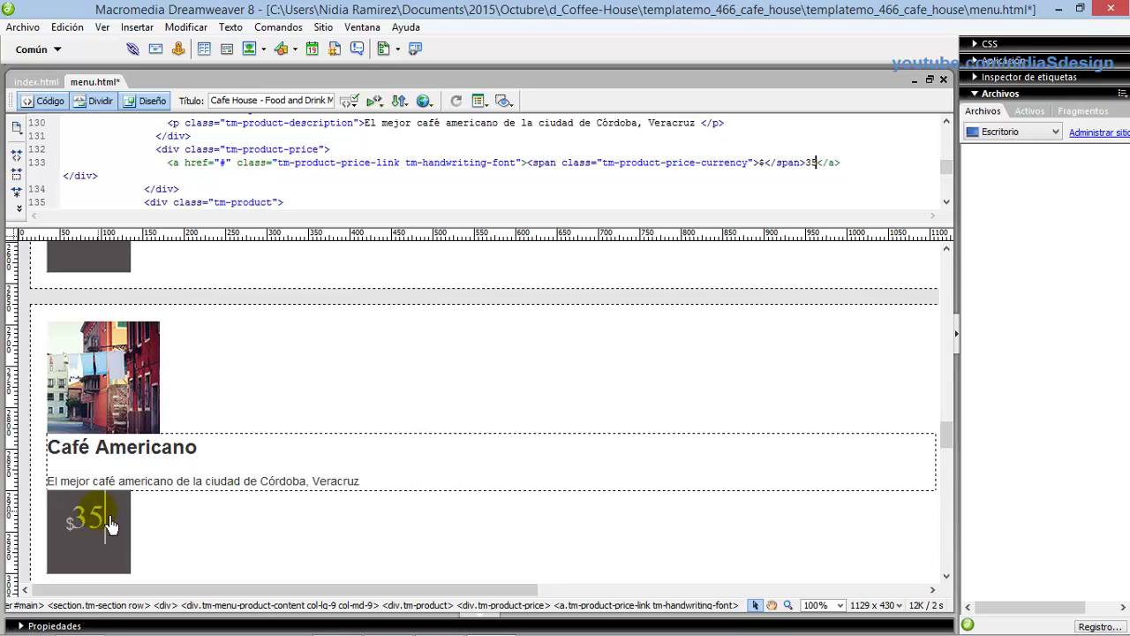
click(92, 371)
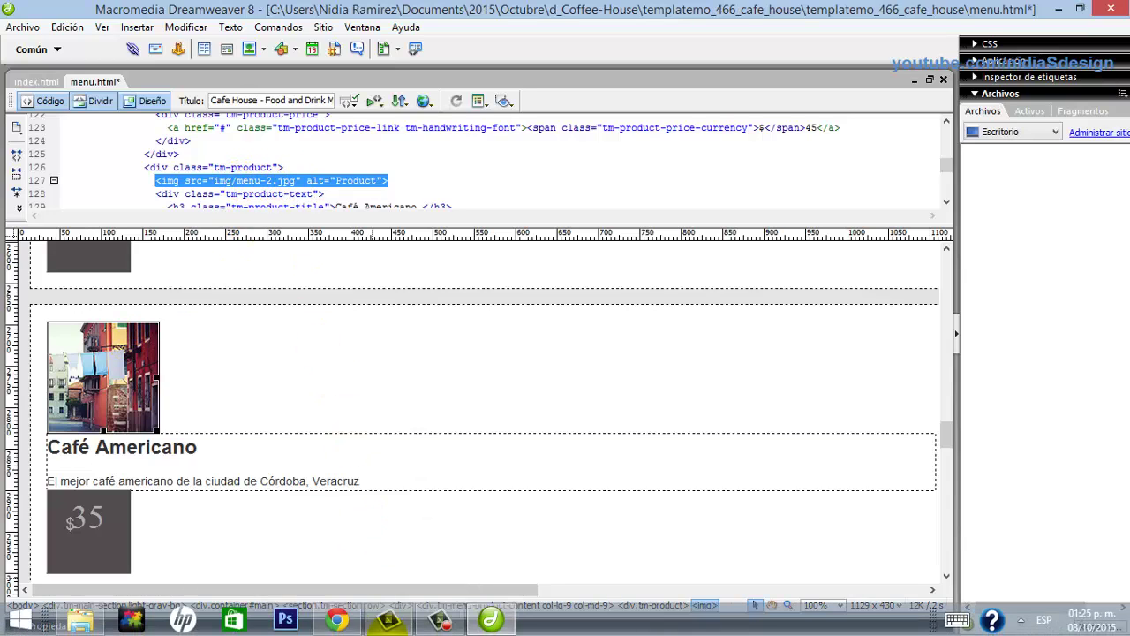
click(336, 618)
Close the old coffee image tab and search Google Images for american coffee JPG
click(362, 12)
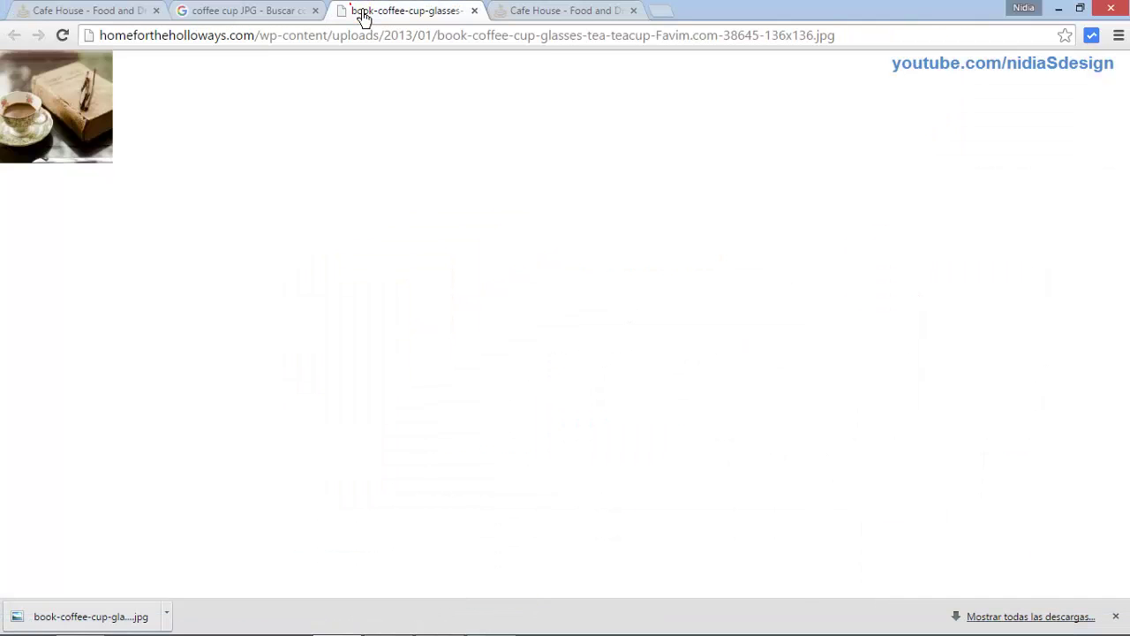
click(474, 11)
click(227, 13)
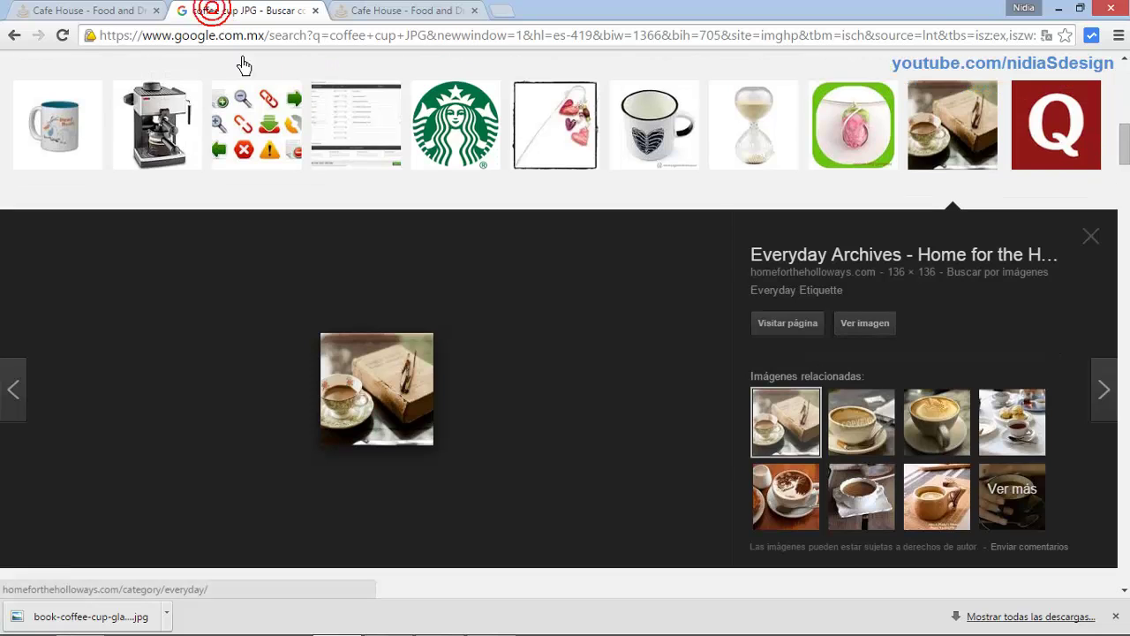
drag(1123, 150, 1126, 84)
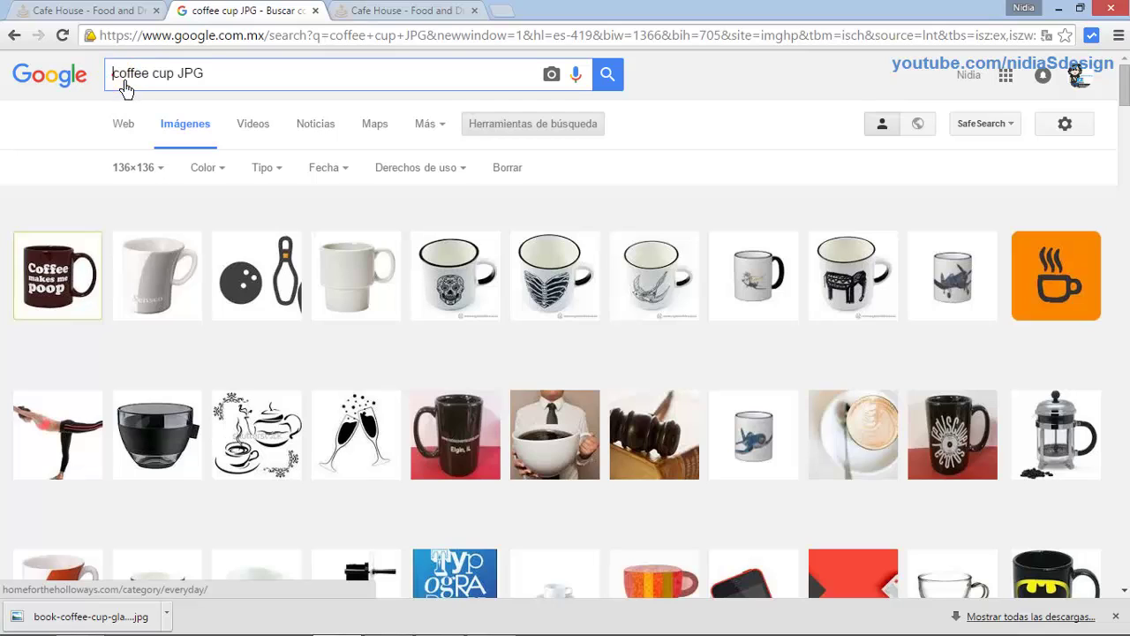
drag(121, 87, 191, 88)
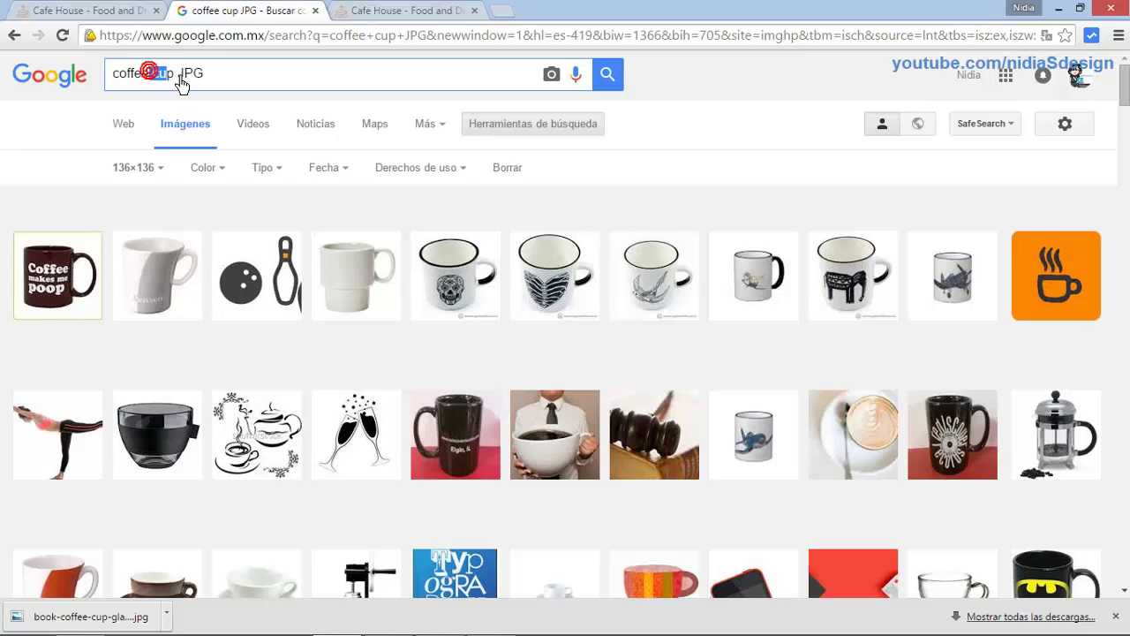
drag(179, 79, 185, 80)
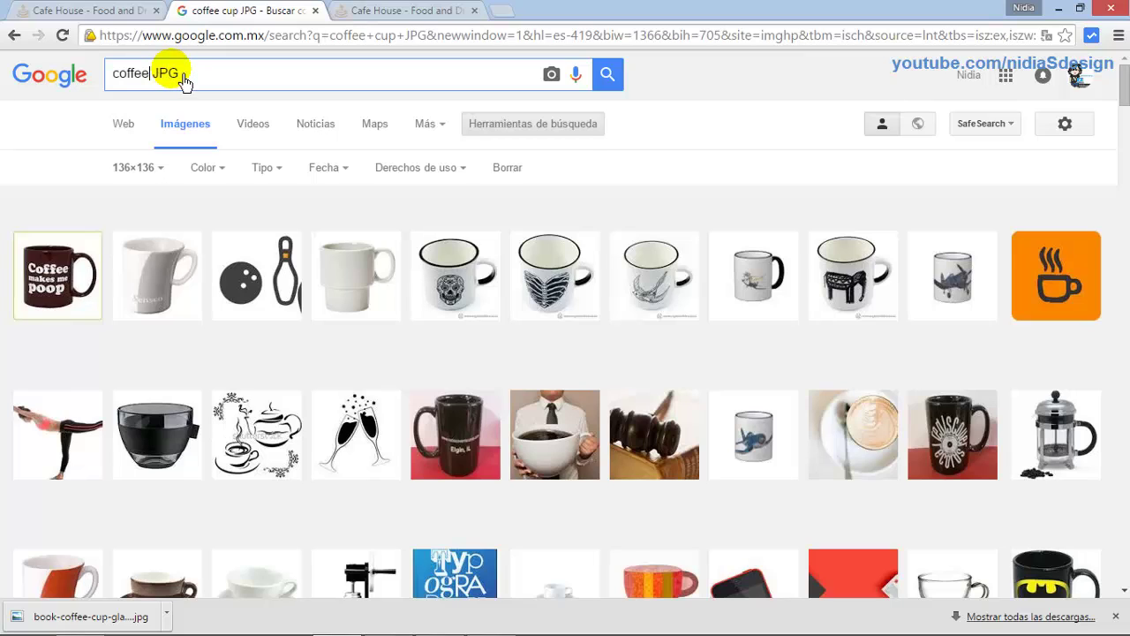
click(117, 75)
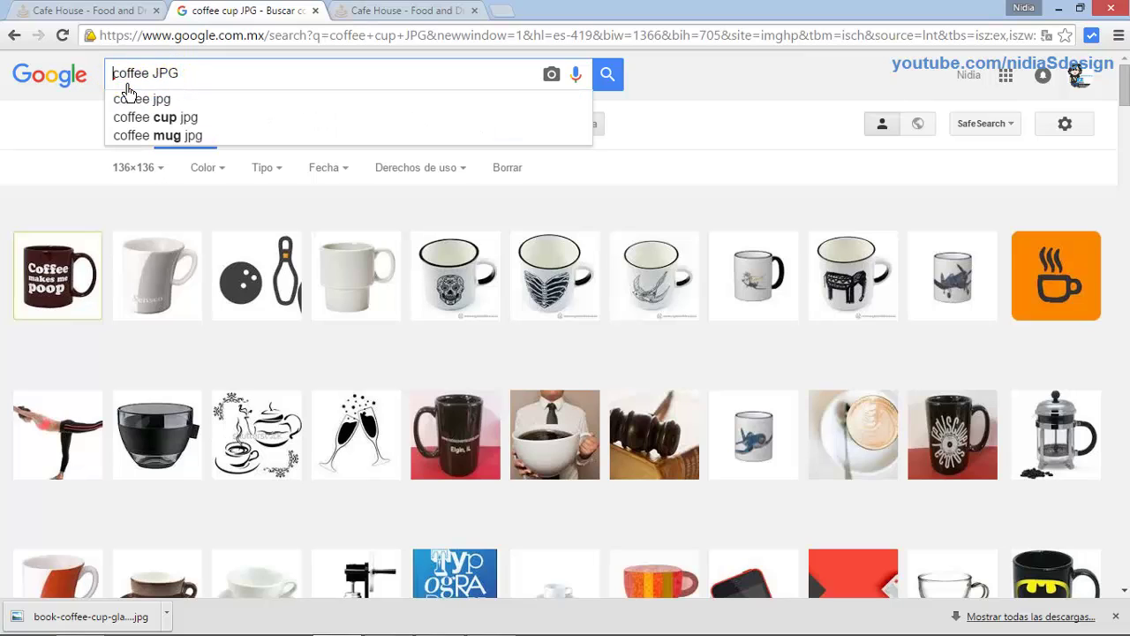
text(americ)
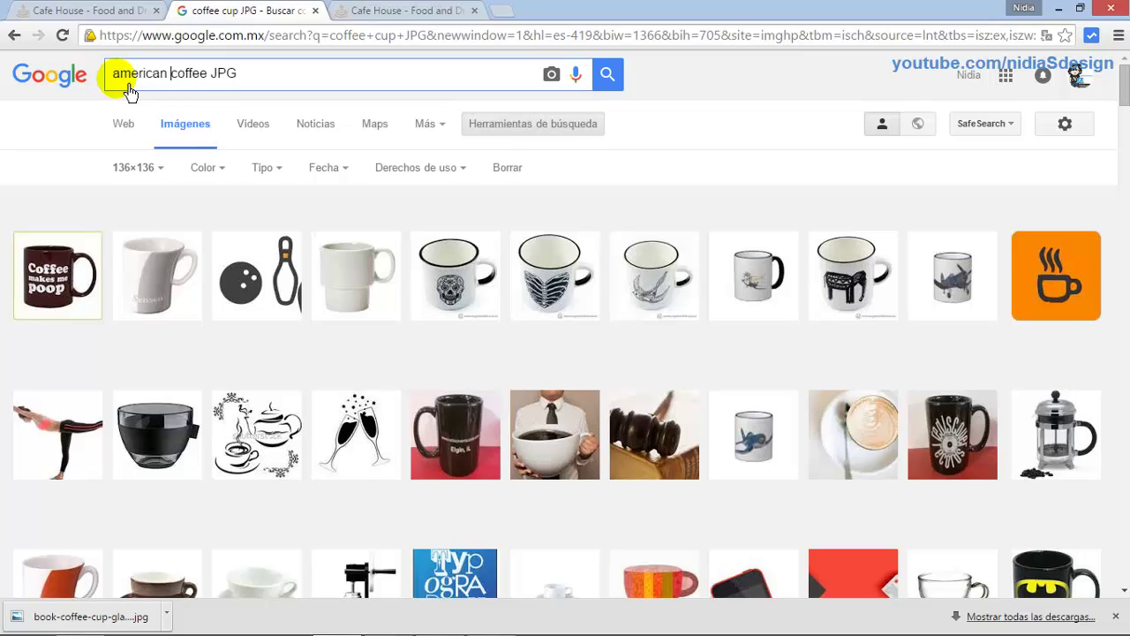
text(an)
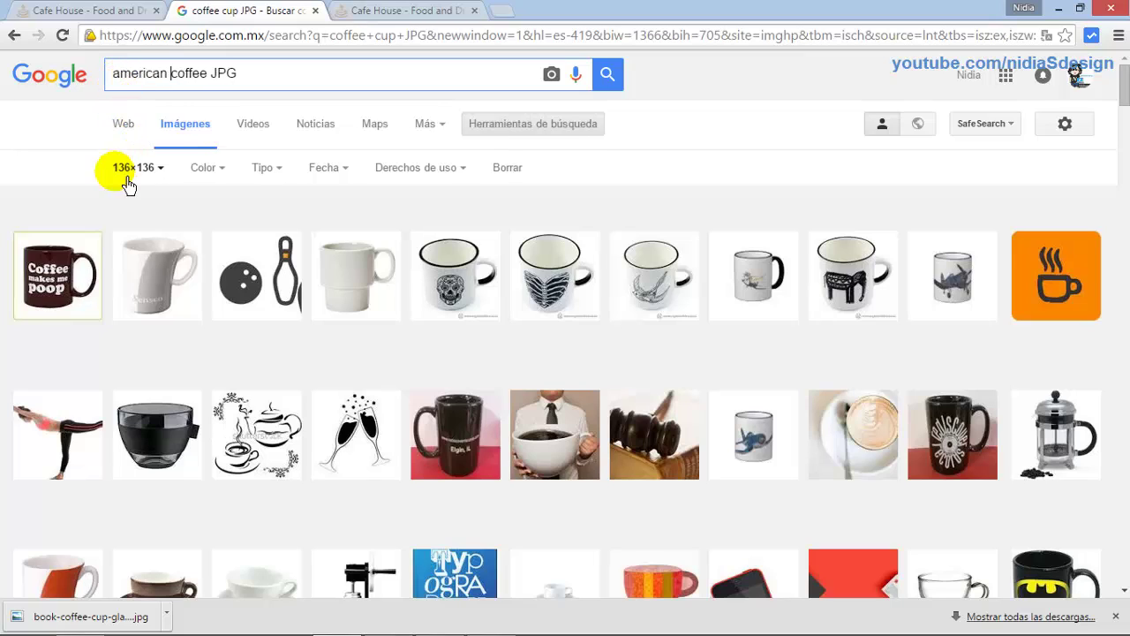
click(265, 86)
key(Return)
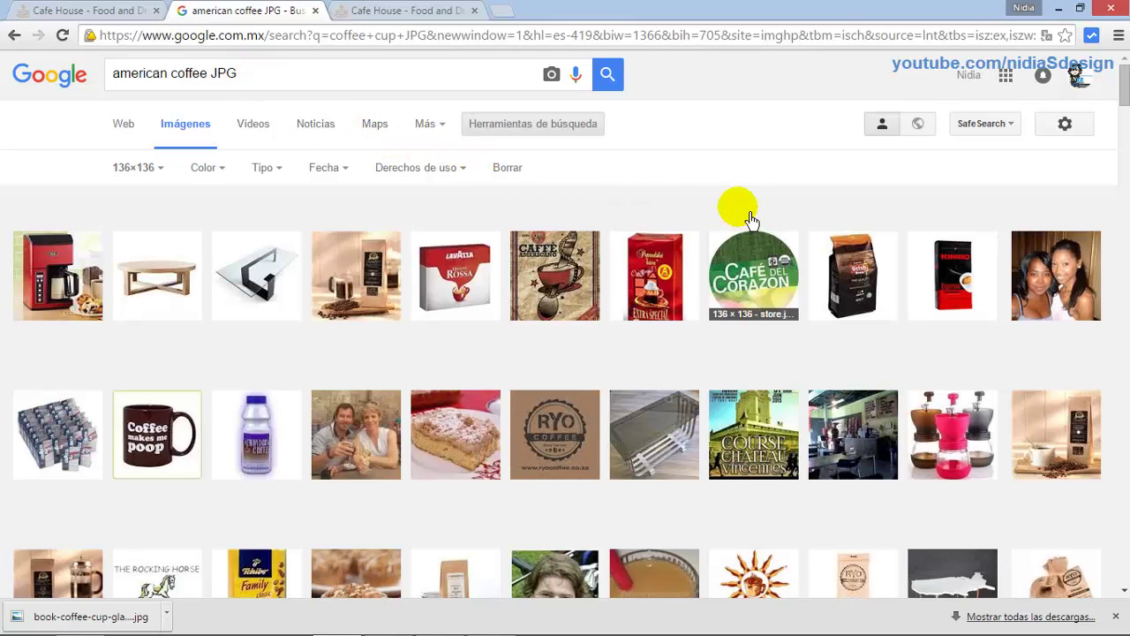
Refine the search to café americano JPG and preview the woman-sipping-coffee photo
scroll(1118, 84, down, 3)
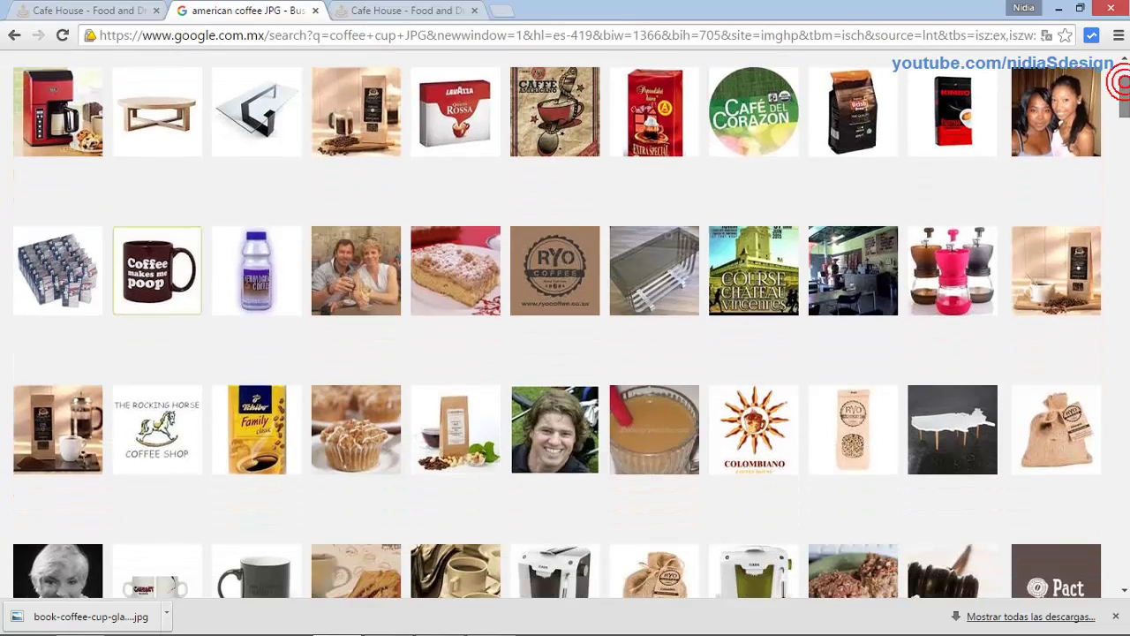
scroll(1121, 104, down, 4)
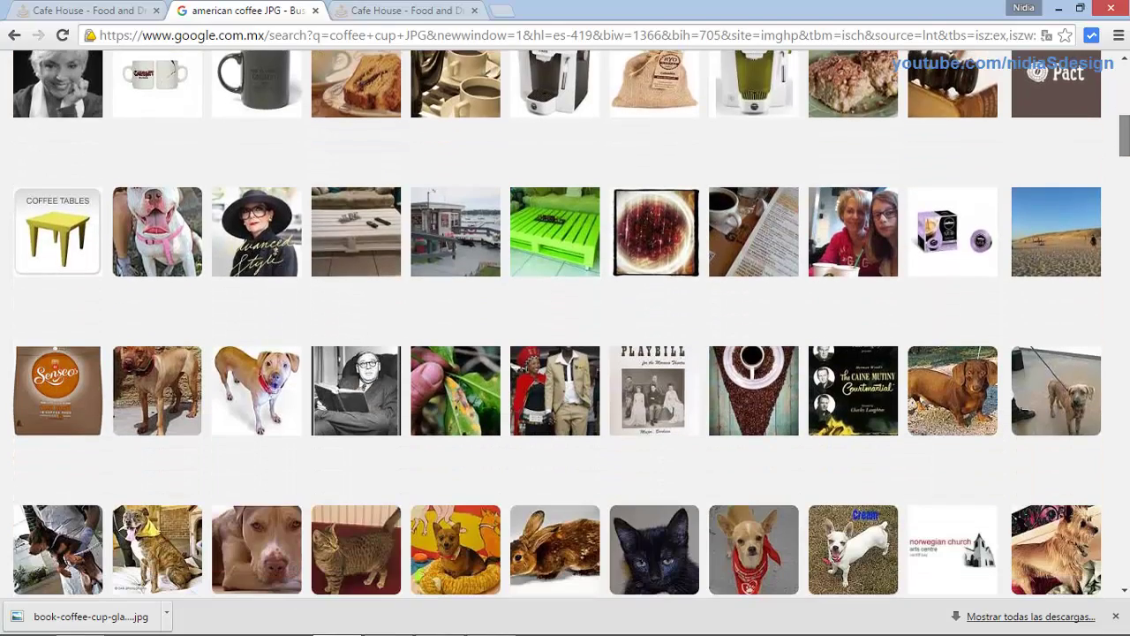
scroll(1075, 72, up, 10)
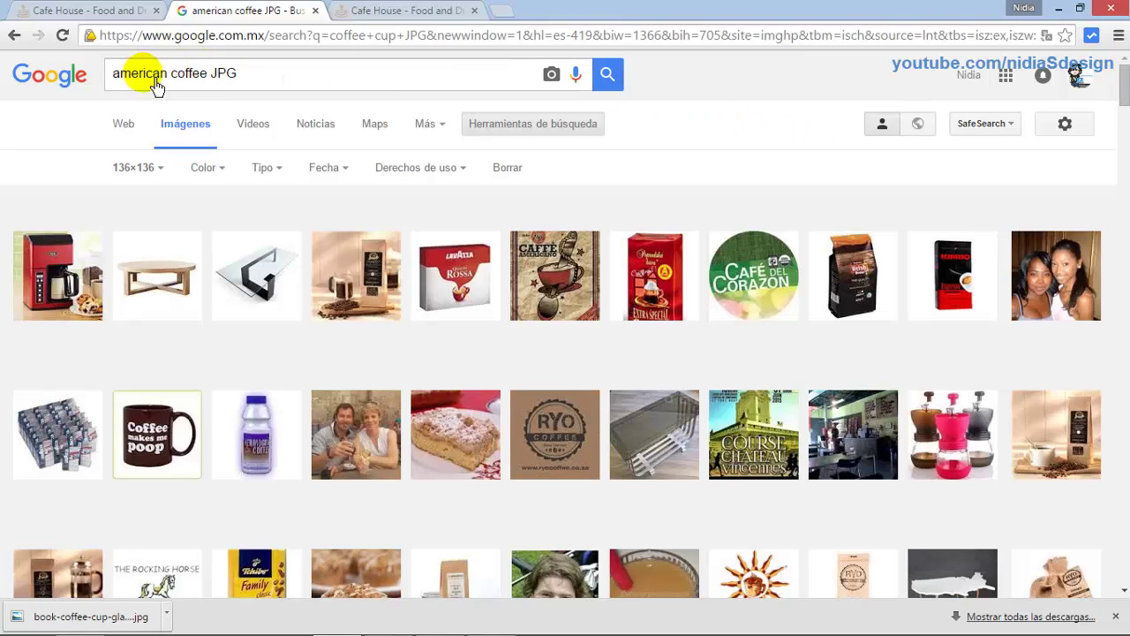
drag(123, 78, 209, 80)
text(café)
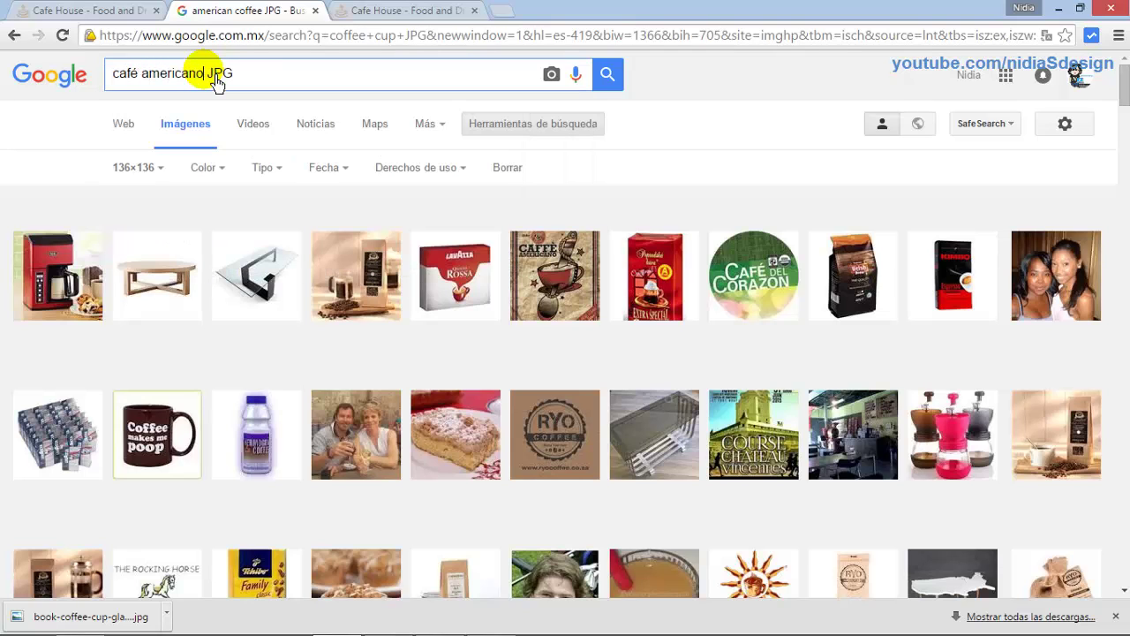
key(Return)
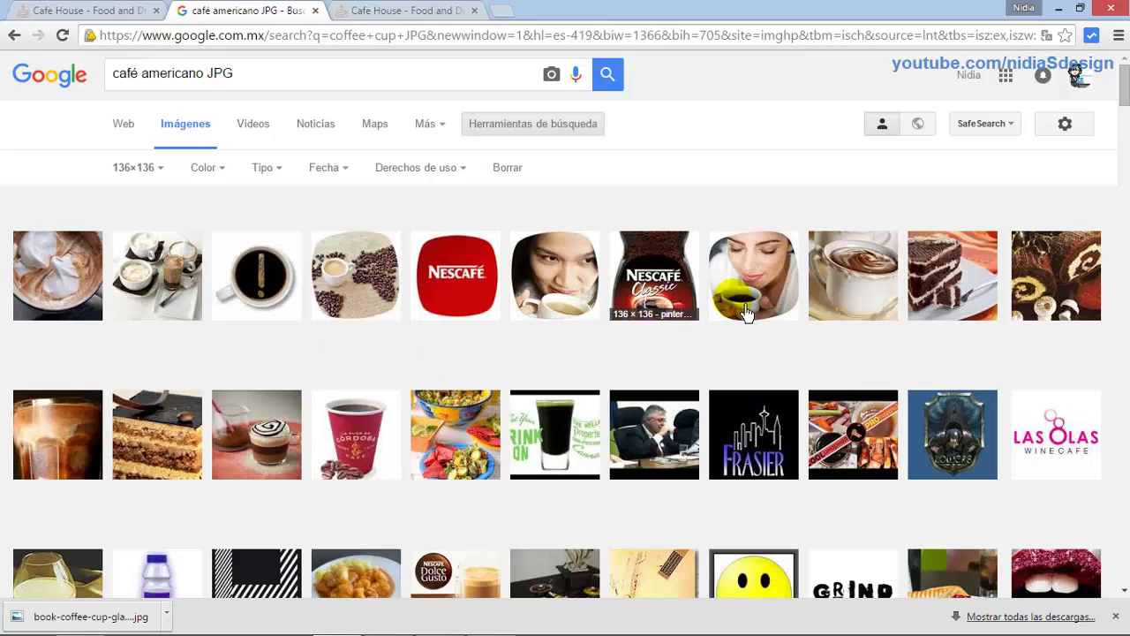
drag(1124, 88, 1124, 94)
scroll(1121, 80, down, 1)
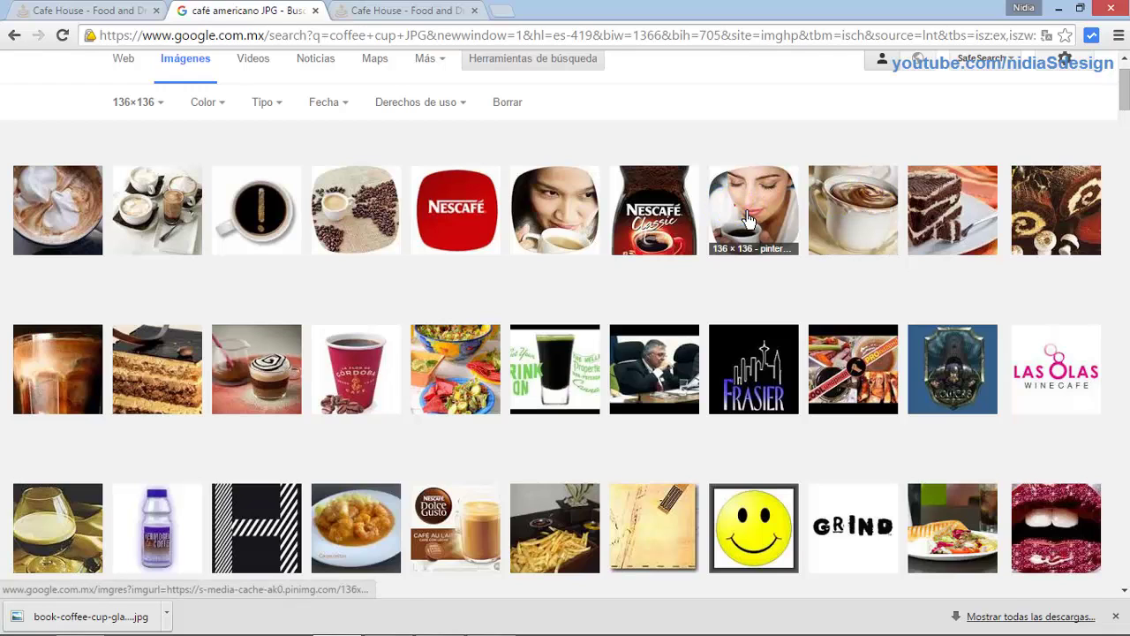
click(747, 219)
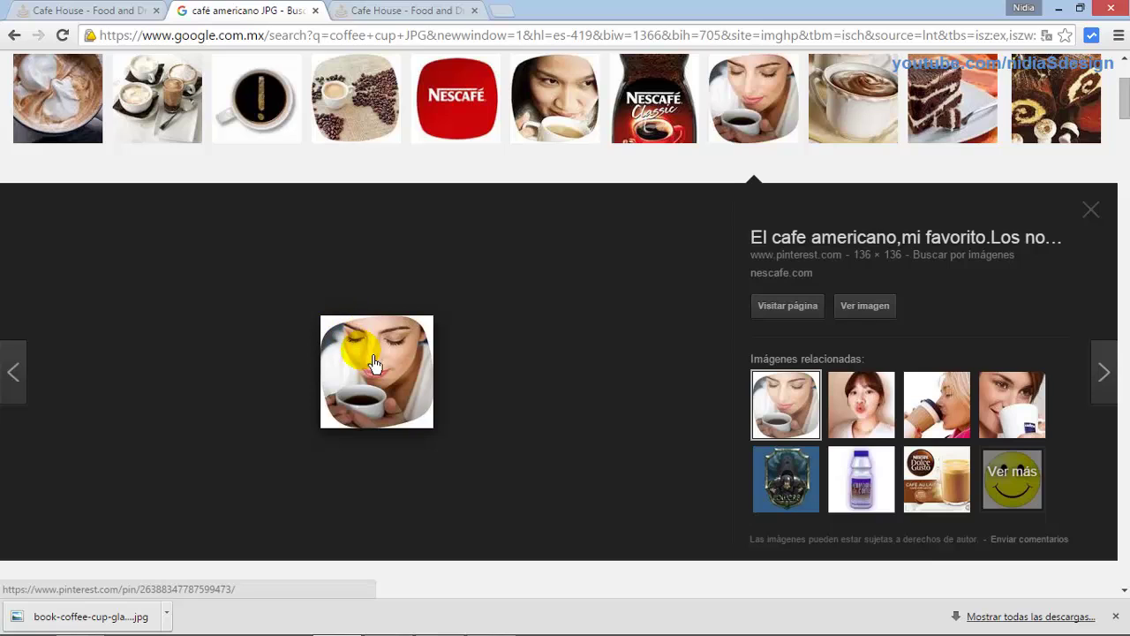
Save the woman-sipping-coffee photo as menu-2.jpg, replacing the existing file
click(863, 309)
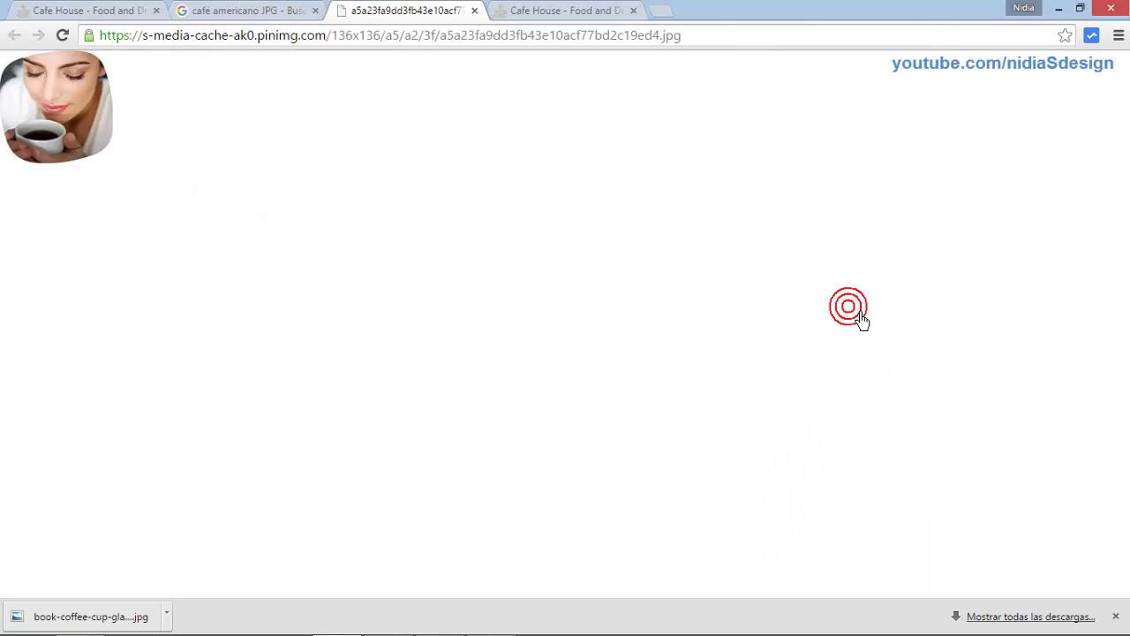
right_click(65, 92)
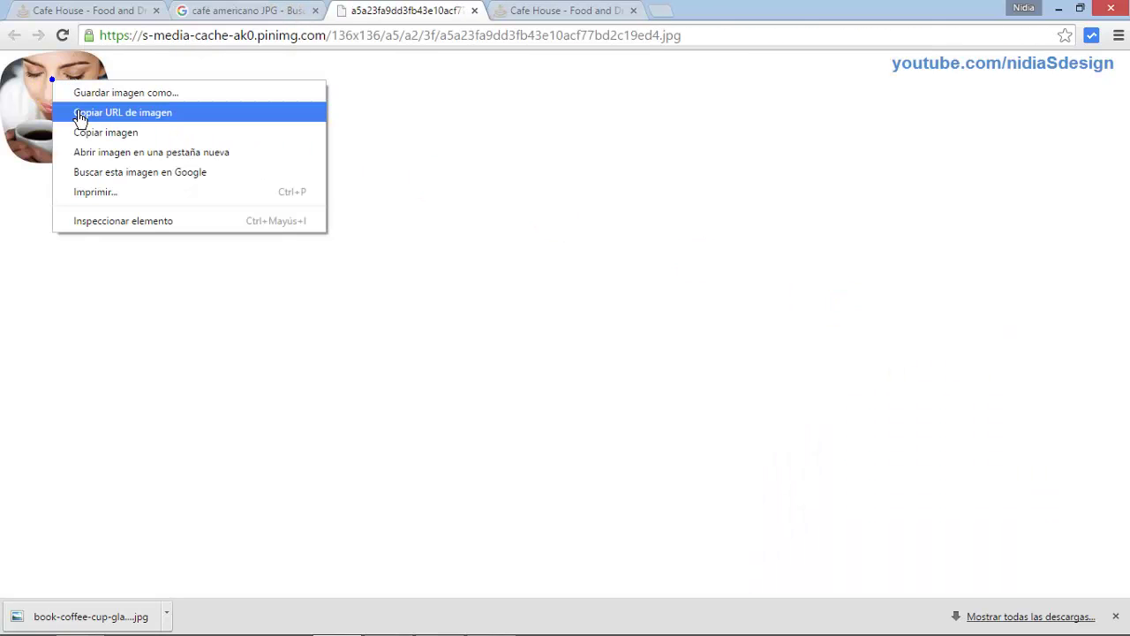
click(80, 93)
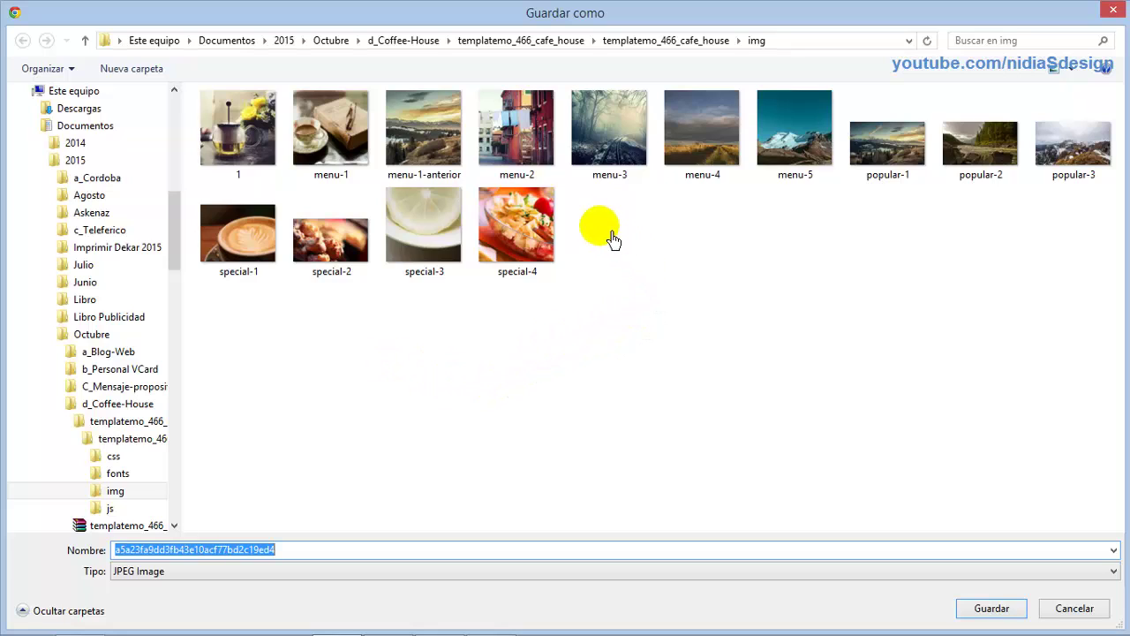
click(522, 140)
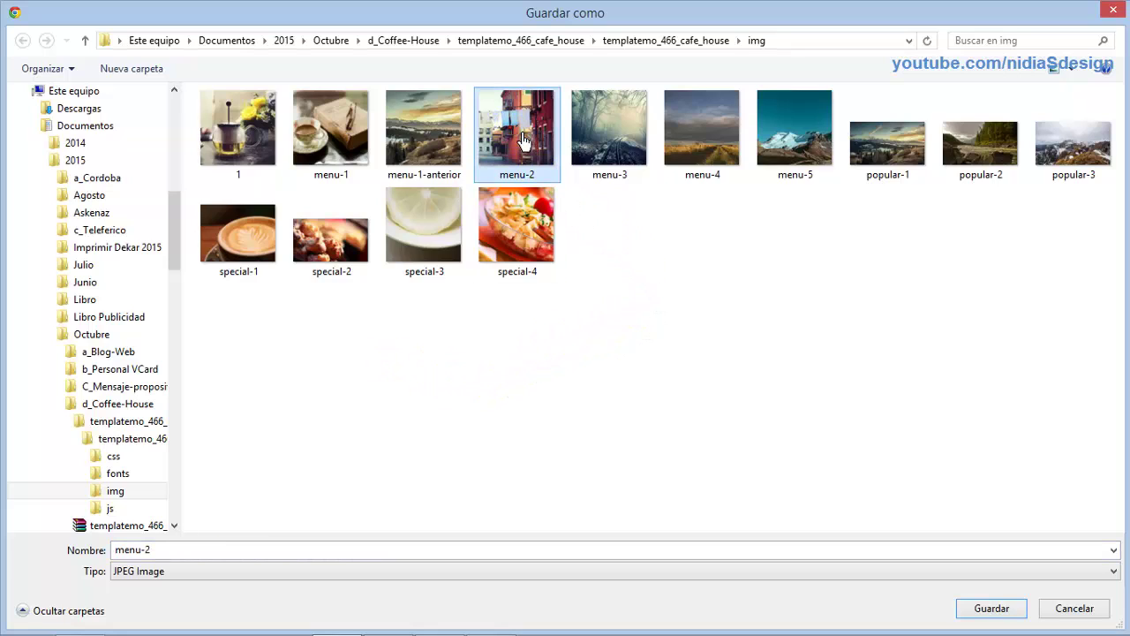
double_click(522, 139)
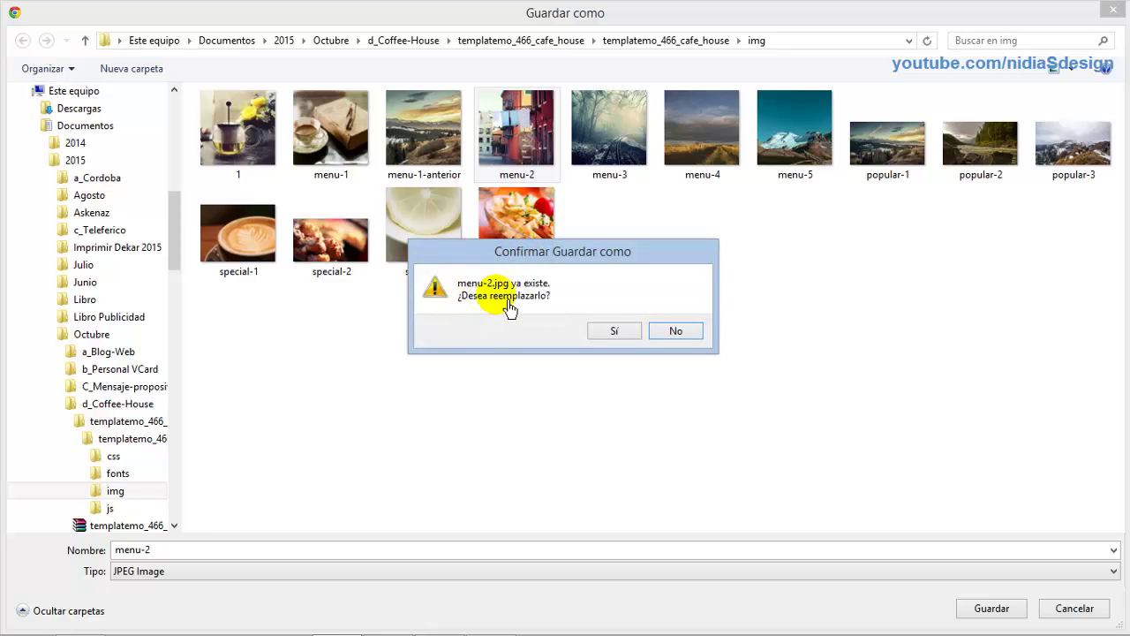
click(623, 337)
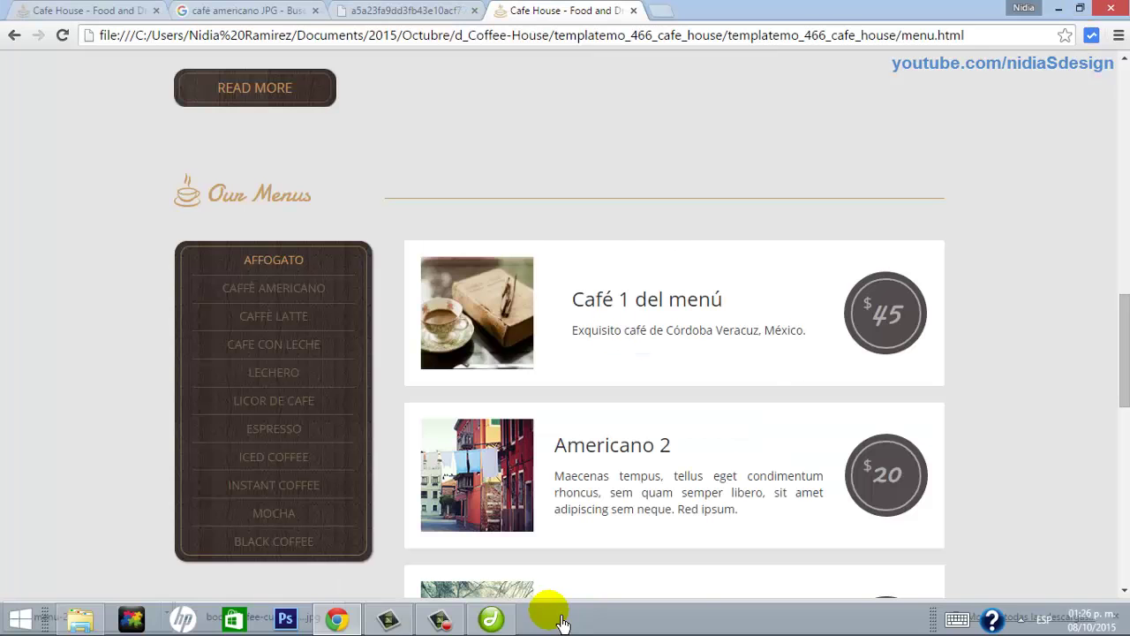
click(491, 618)
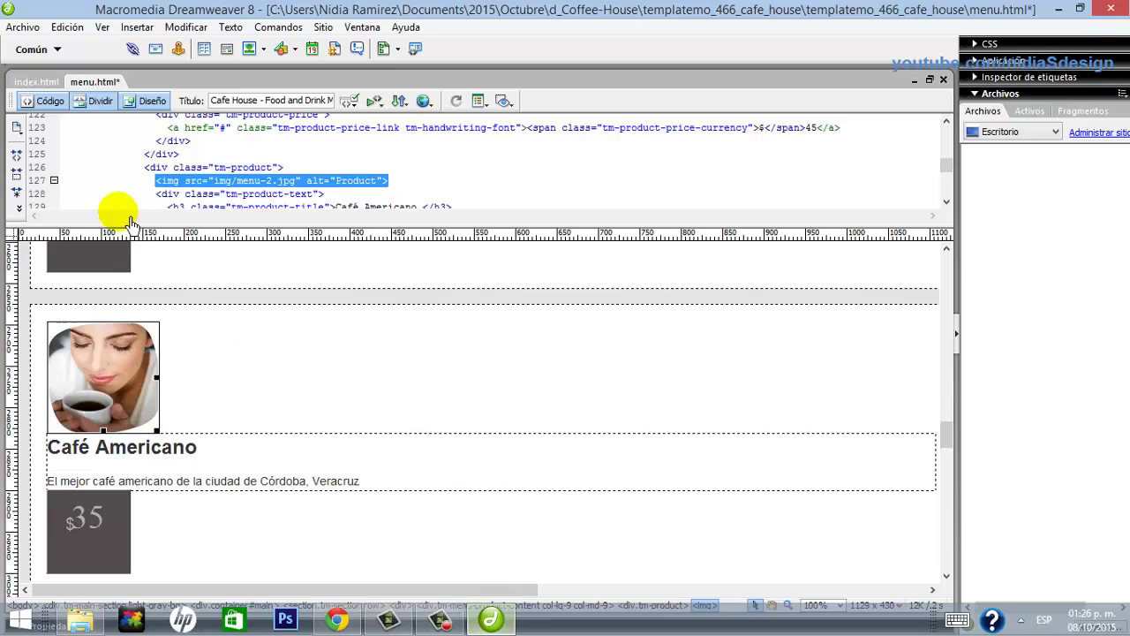
Save menu.html and reload it in Chrome to check the Café Americano card at $35
click(22, 27)
click(32, 161)
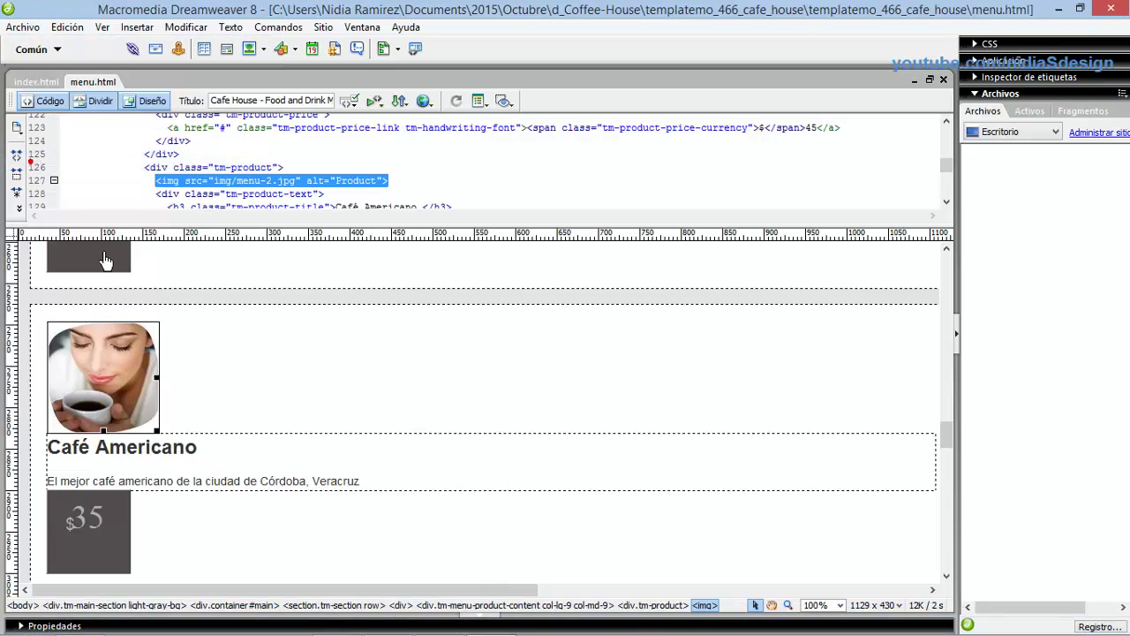
click(351, 627)
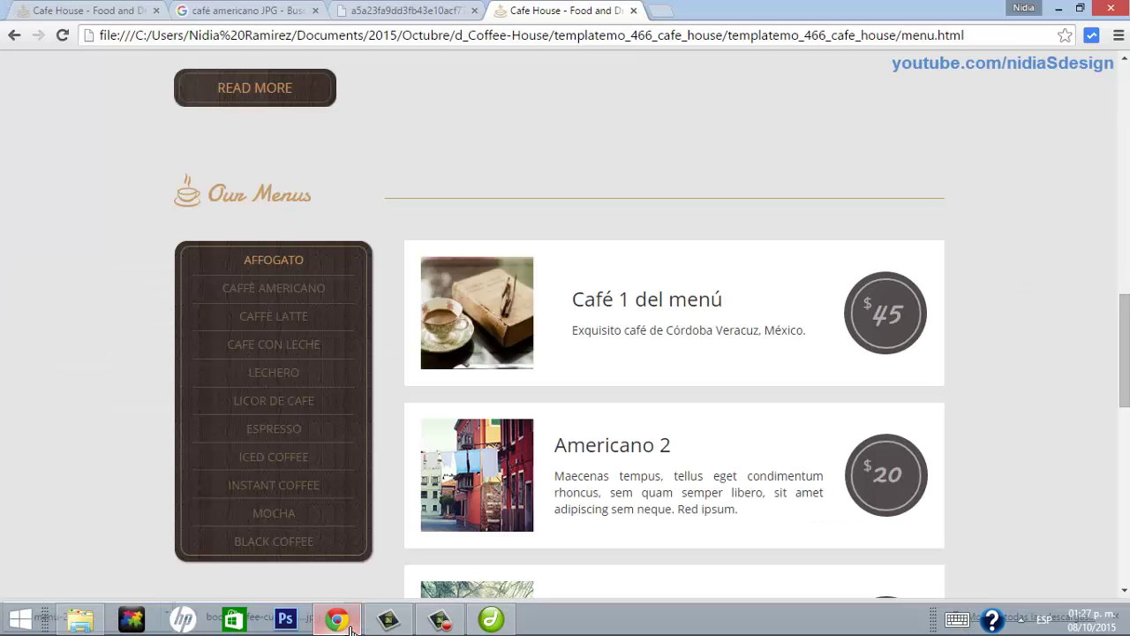
click(61, 35)
click(64, 37)
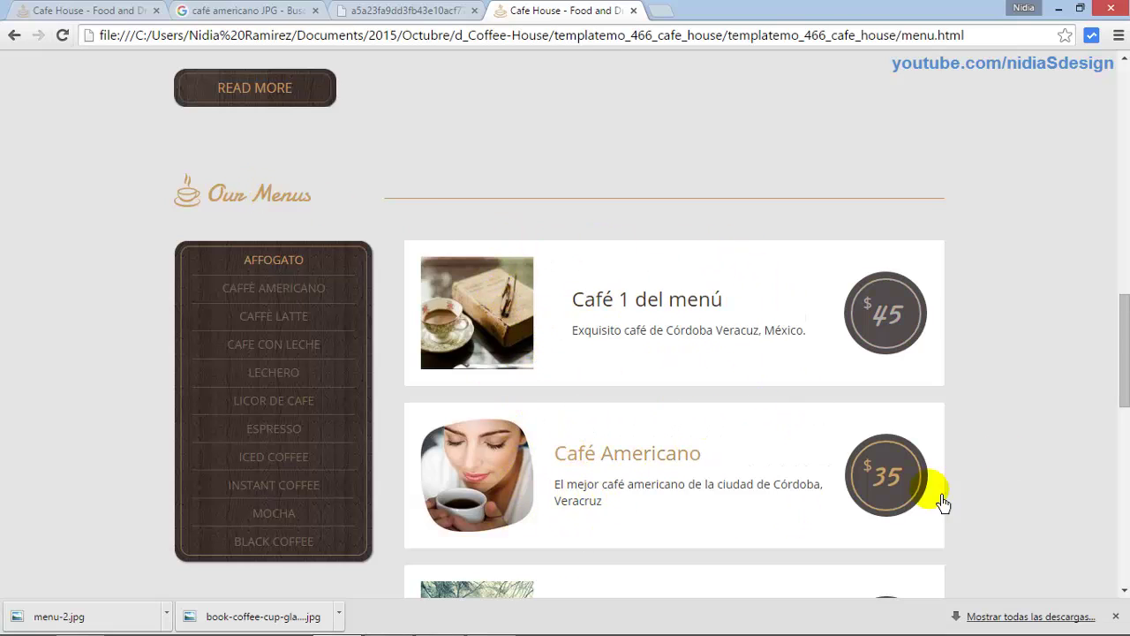
drag(1116, 300, 1114, 323)
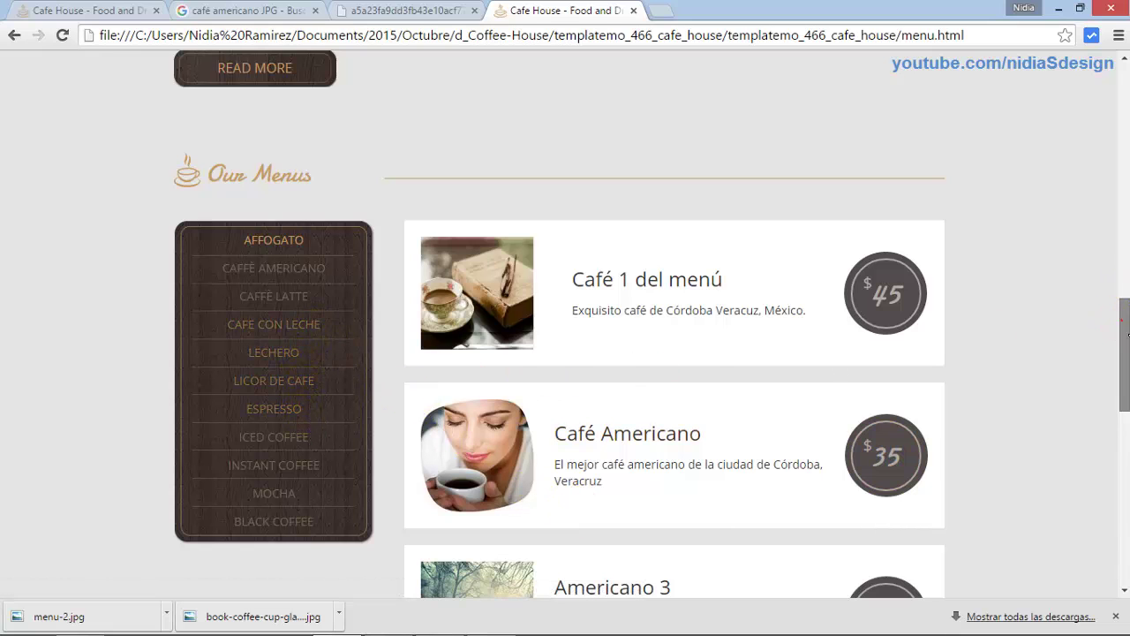
drag(1125, 316, 1125, 132)
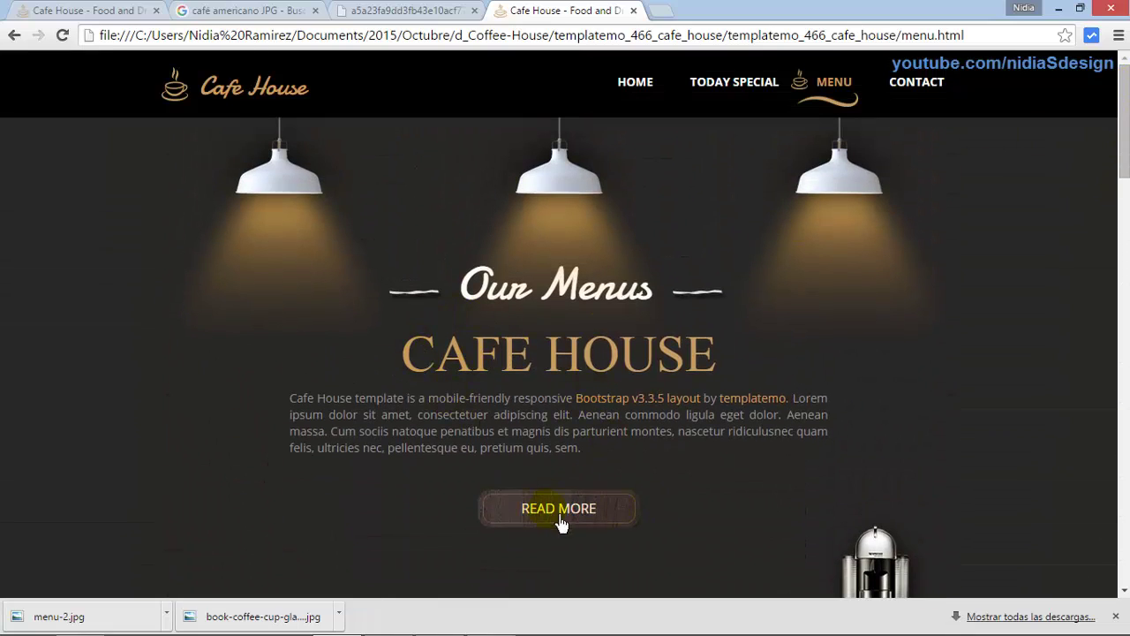
Copy the NIDIA'S DESIGN heading from index.html and go back to menu.html
click(1062, 13)
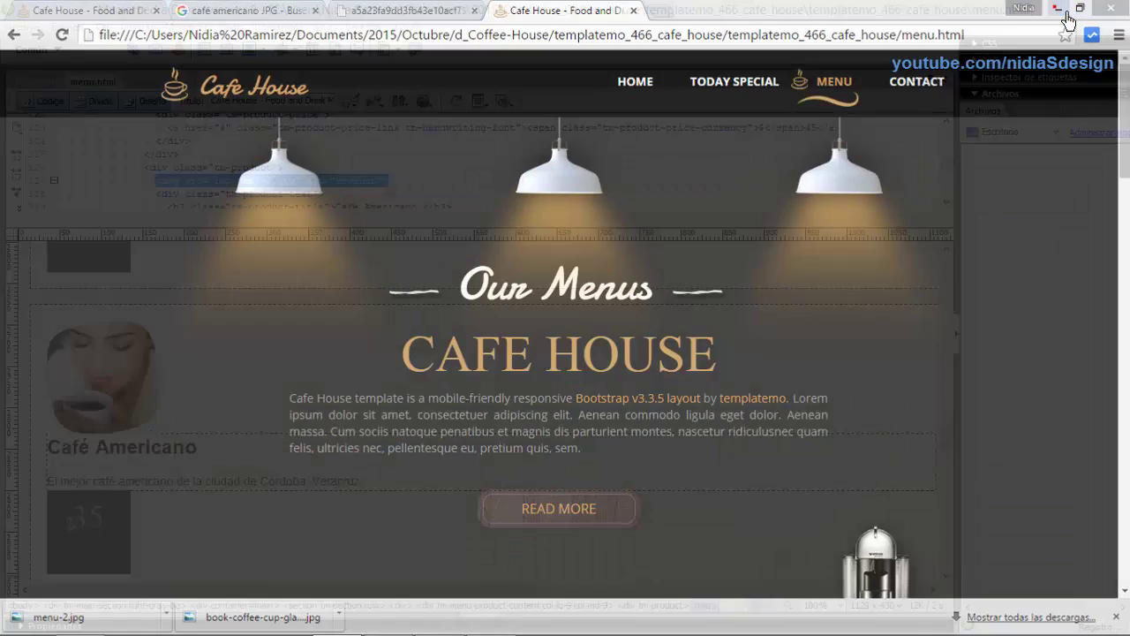
click(37, 82)
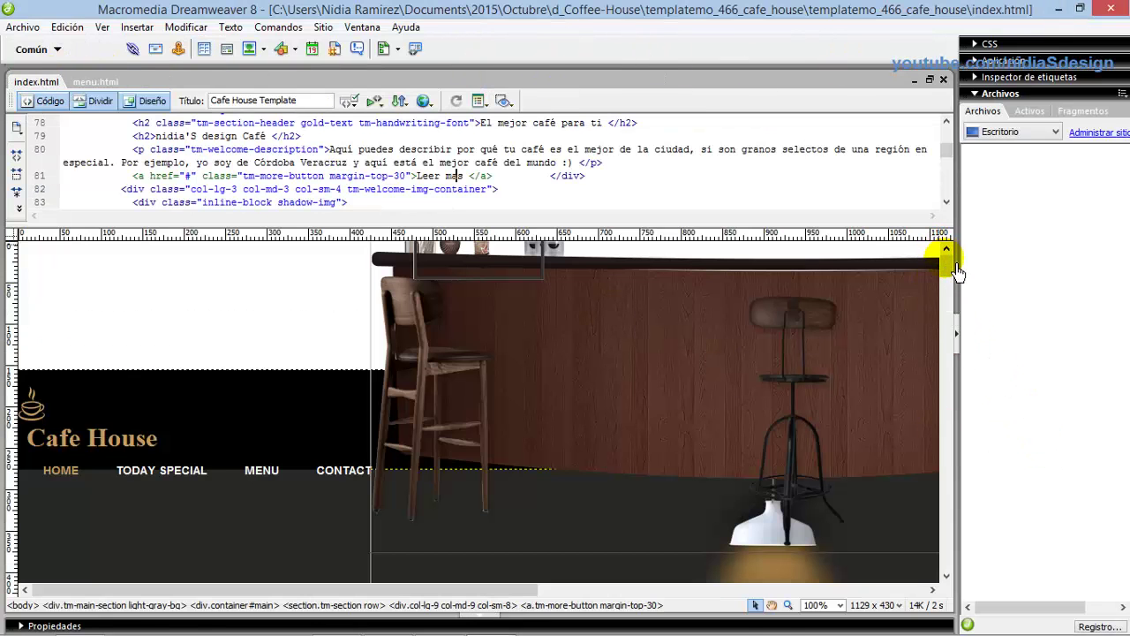
drag(946, 251, 951, 290)
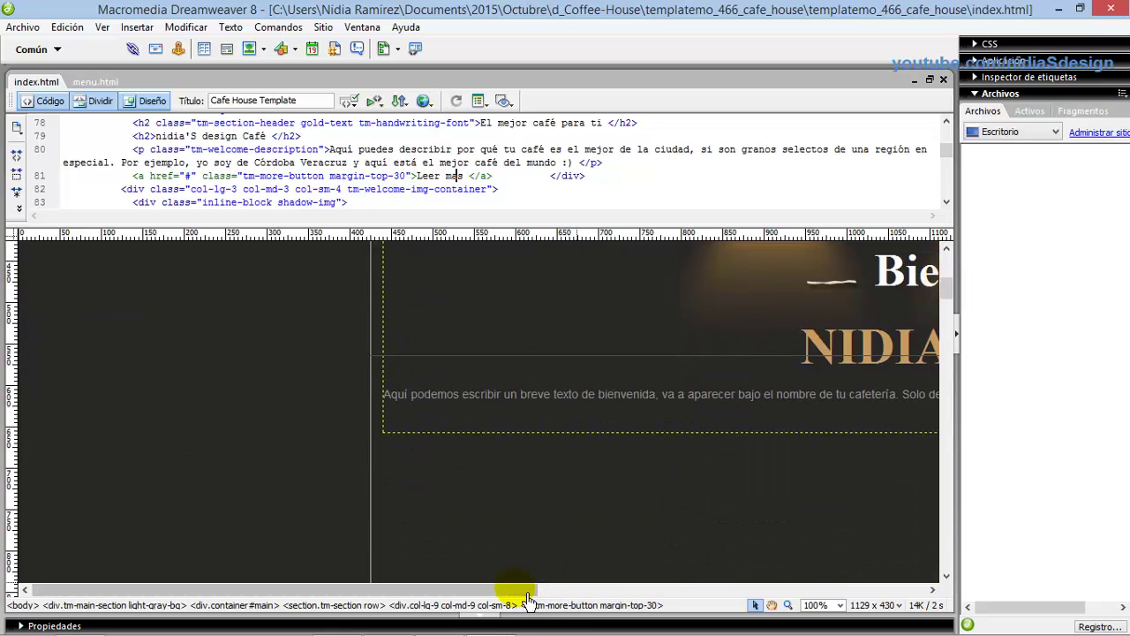
drag(516, 589, 741, 586)
click(526, 375)
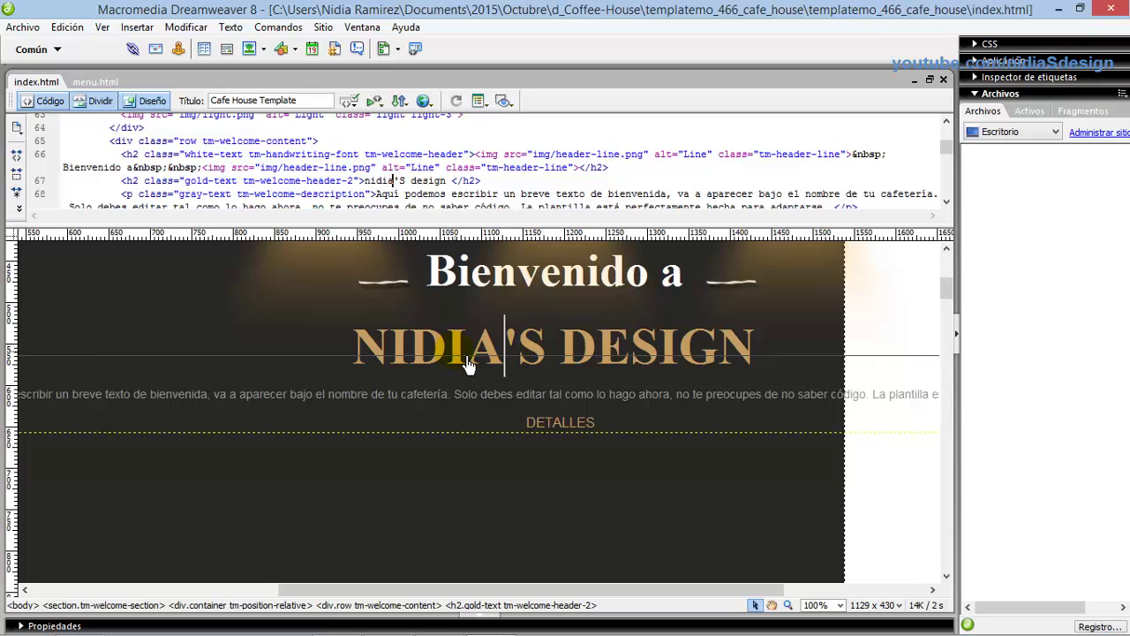
key(shift+Right)
key(shift+Right)
key(shift+Right)
key(shift+Right)
key(shift+Right)
key(shift+Right)
key(shift+Right)
key(shift+Right)
key(shift+Right)
key(shift+Right)
key(shift+Right)
key(shift+Right)
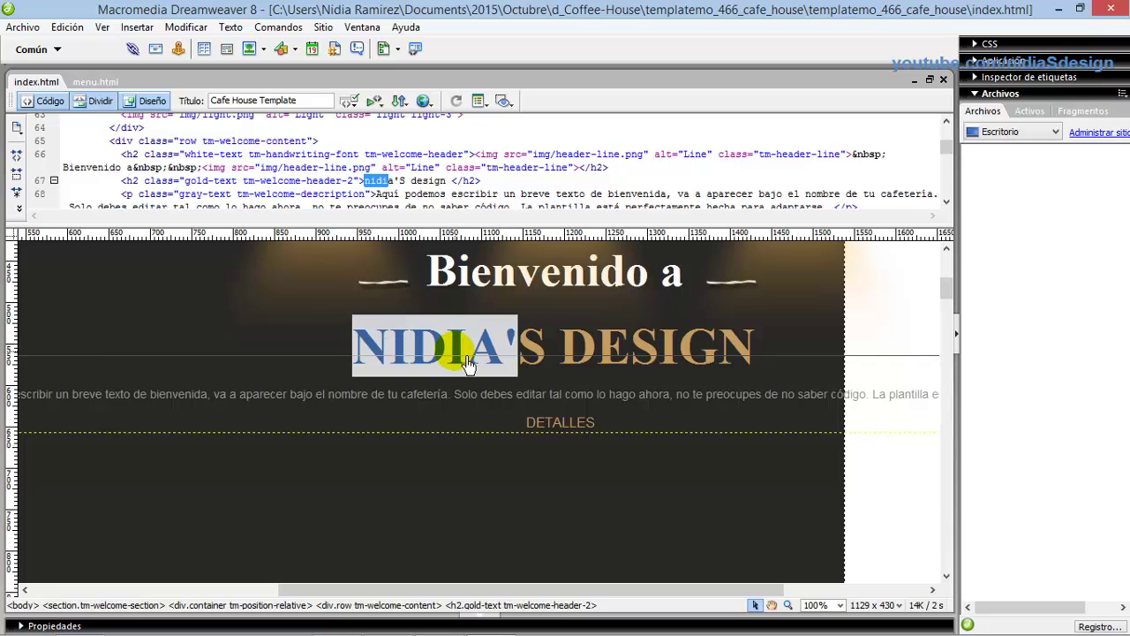
key(shift+Right)
key(shift+Right)
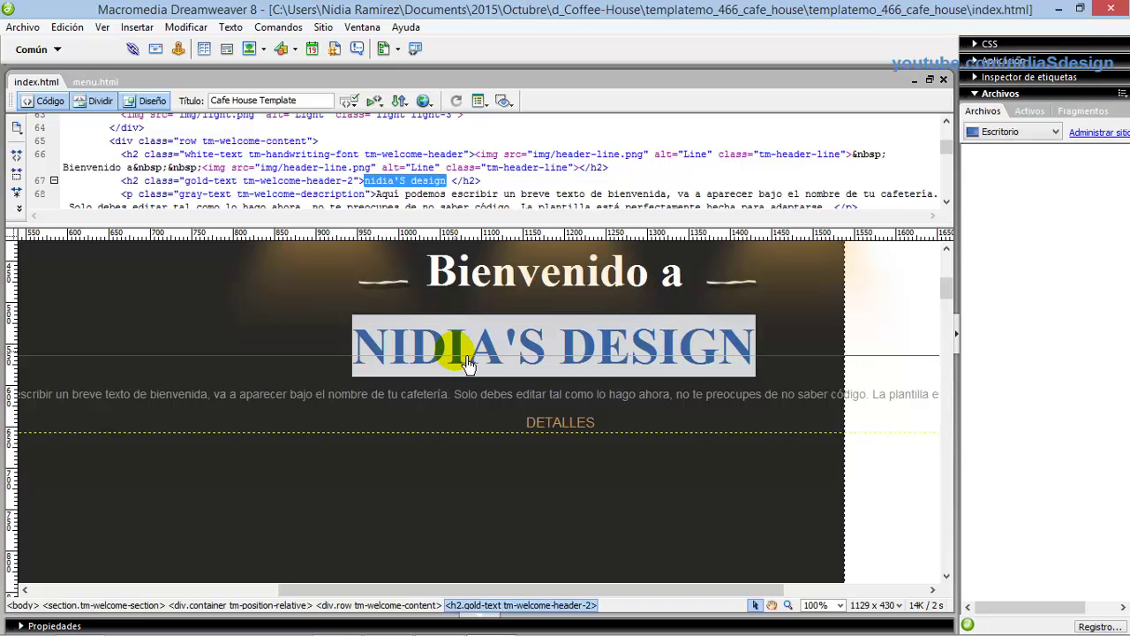
click(93, 81)
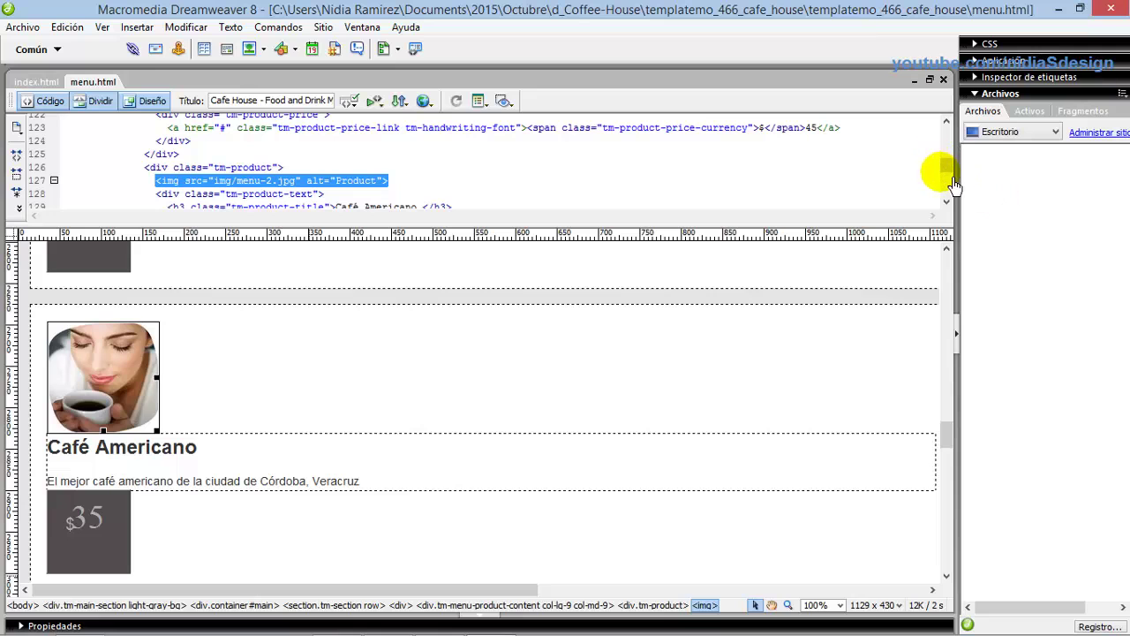
Replace the CAFE HOUSE heading with the pasted NIDIA'S DESIGN text
drag(957, 436, 953, 297)
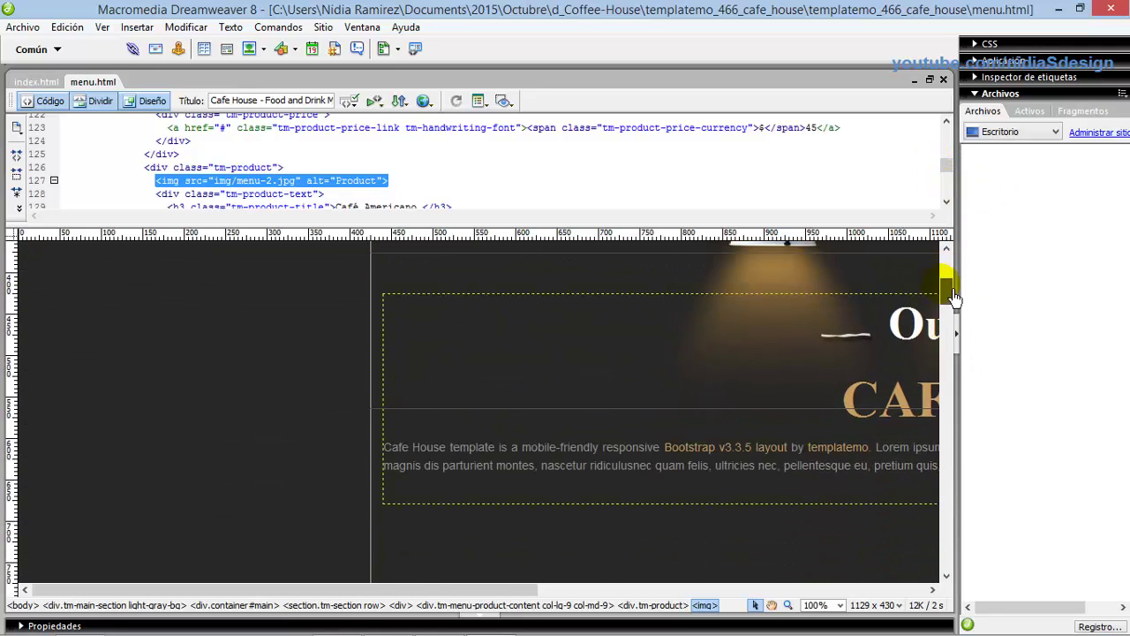
drag(429, 590, 620, 589)
click(677, 427)
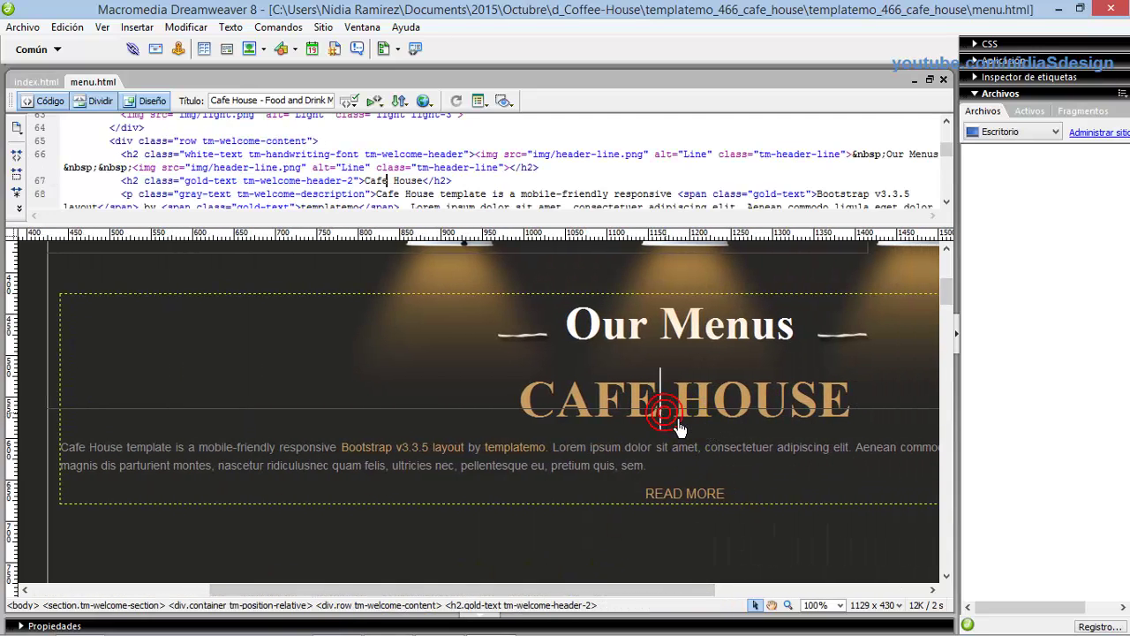
key(shift+Right)
key(shift+Right)
key(shift+Right)
key(shift+Right)
key(shift+Right)
key(shift+Right)
key(shift+Right)
key(shift+Right)
key(shift+Right)
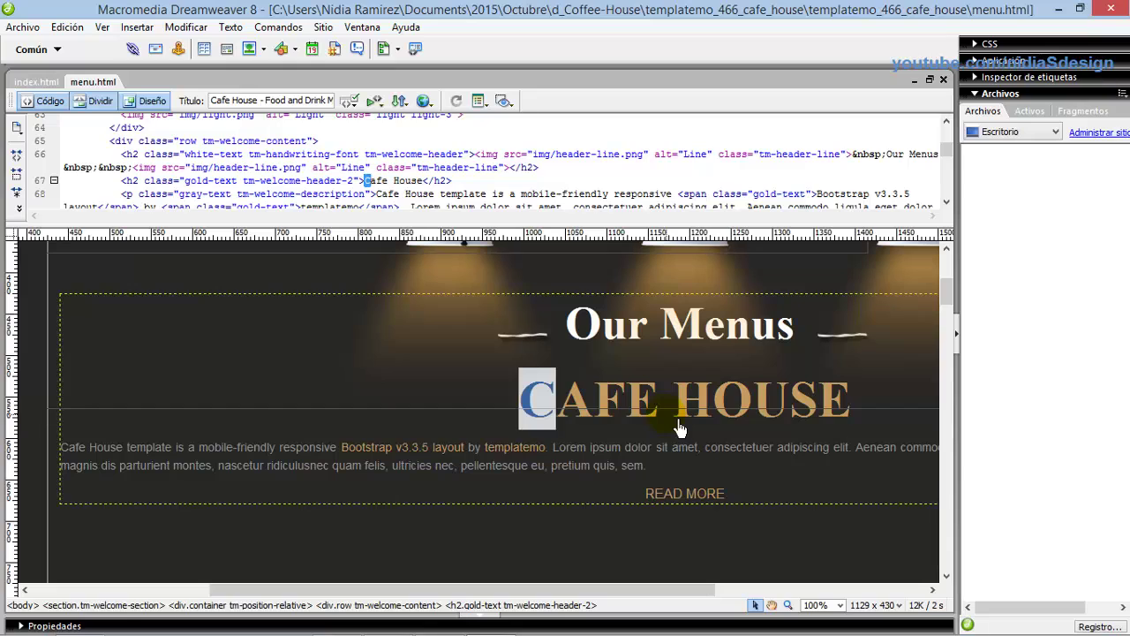
key(shift+Right)
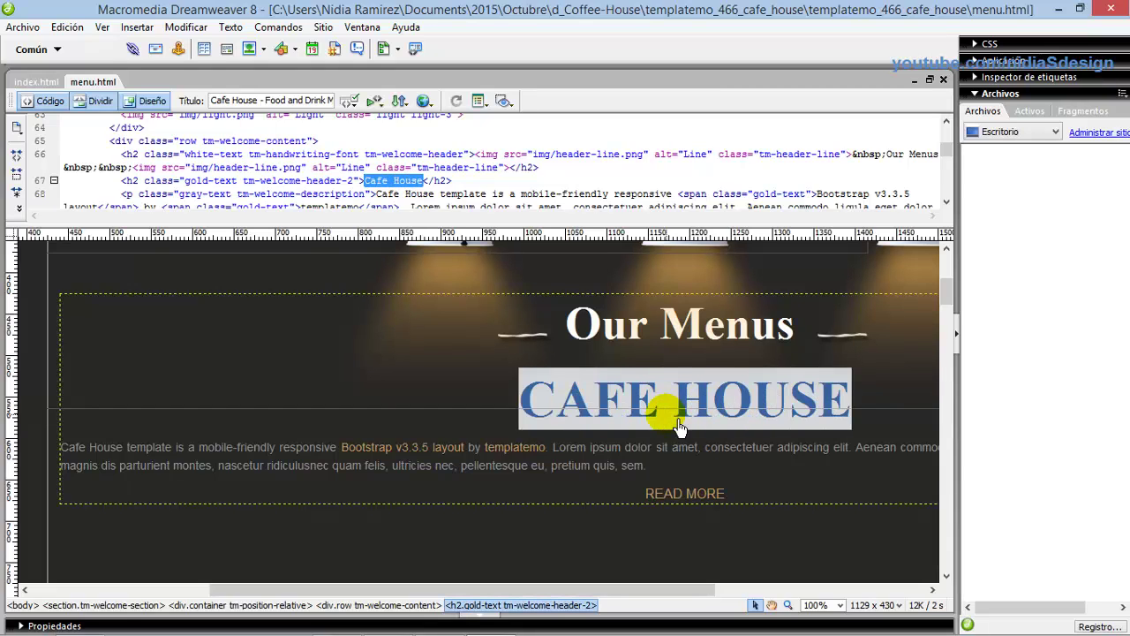
text(nidia'S design)
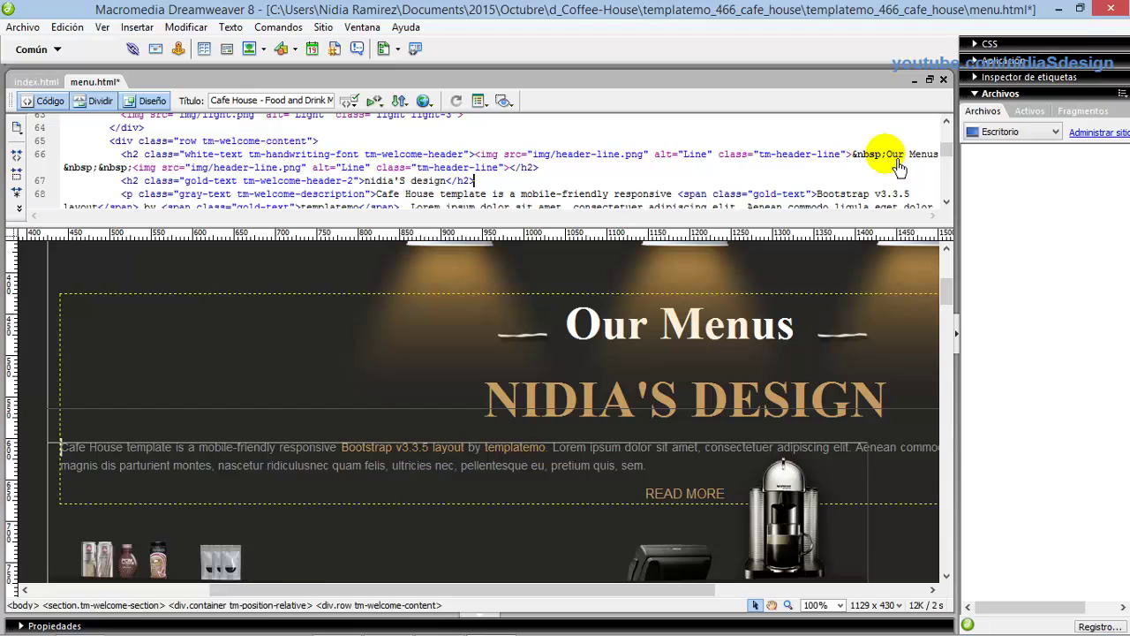
Change the Our Menus title to Nuestro Menu in the code
drag(885, 154, 949, 166)
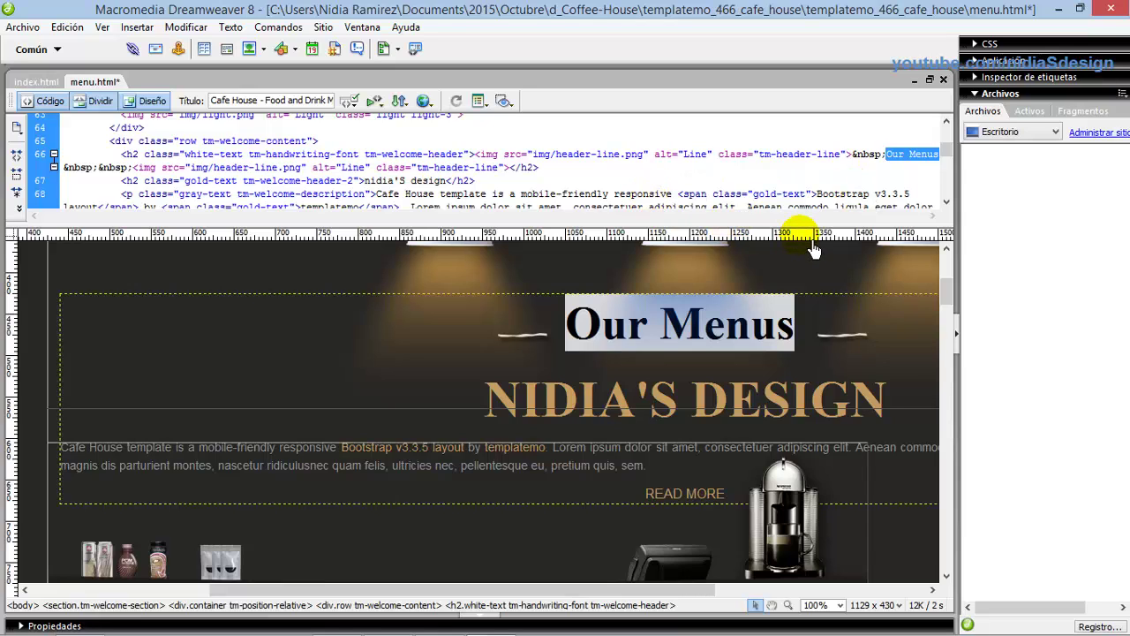
key(Delete)
text(Nu)
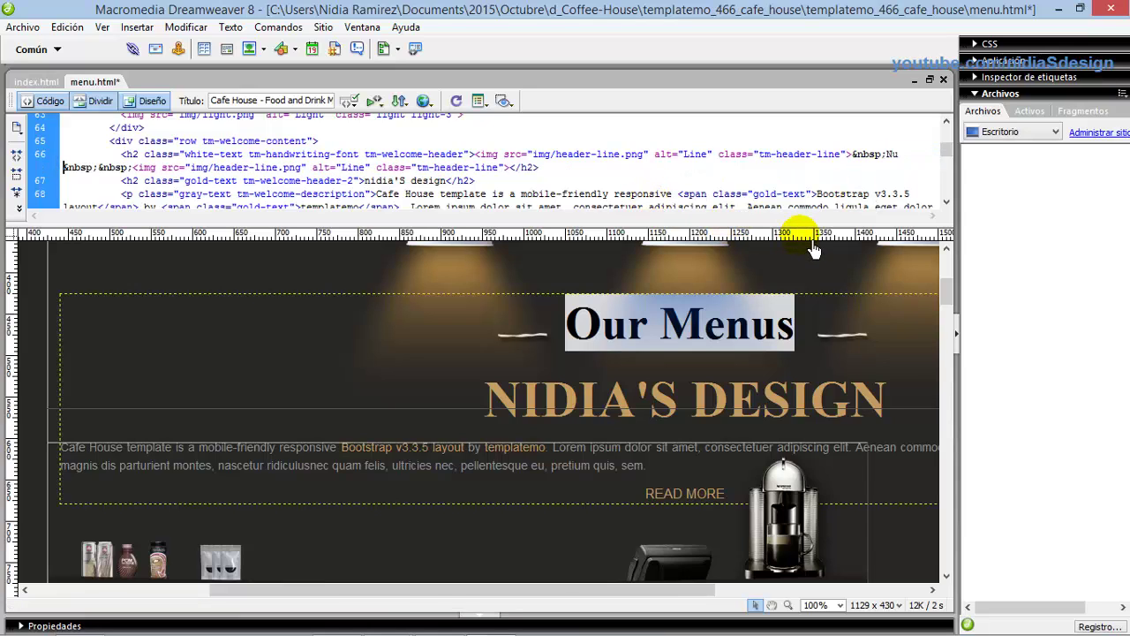
text(estro Menu)
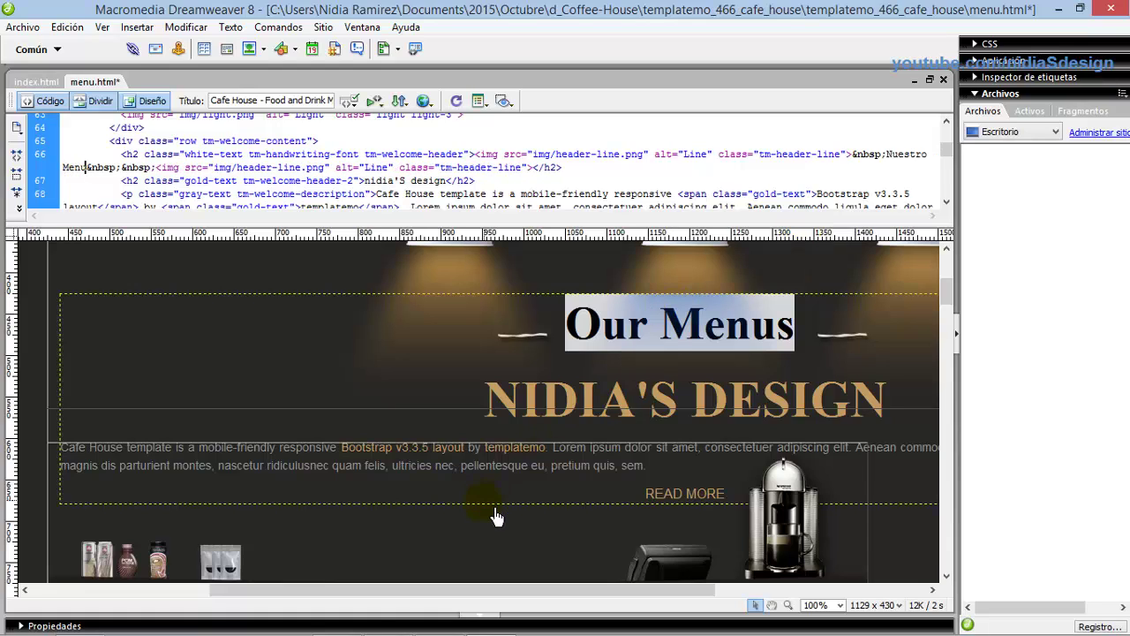
click(372, 493)
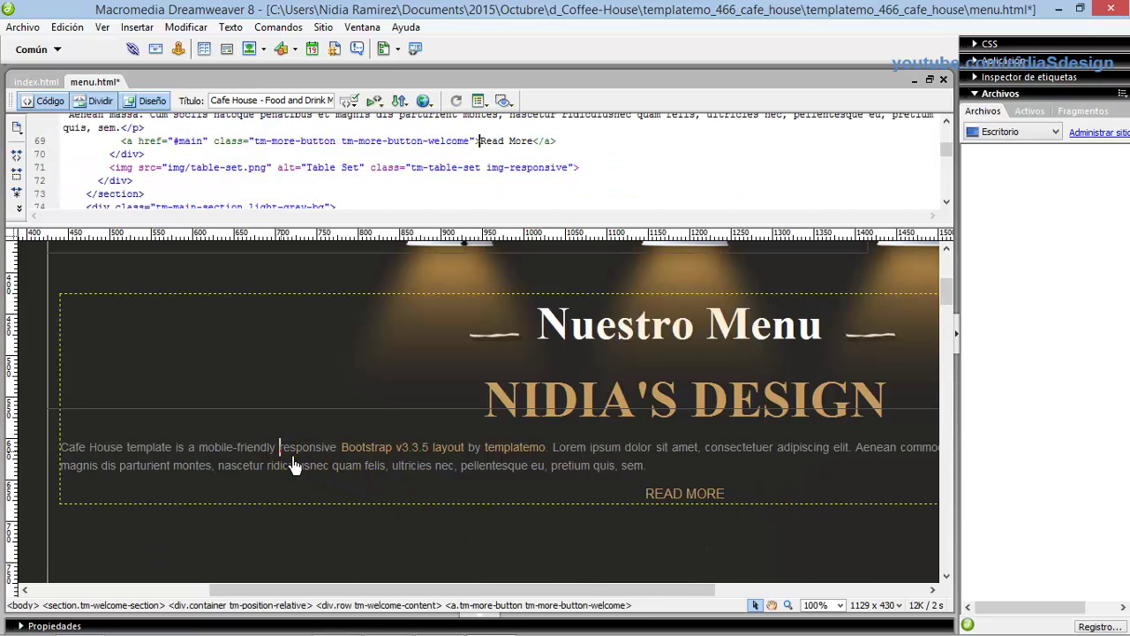
Replace the placeholder description paragraph with Spanish text beginning 'En este bre'
drag(74, 453, 660, 481)
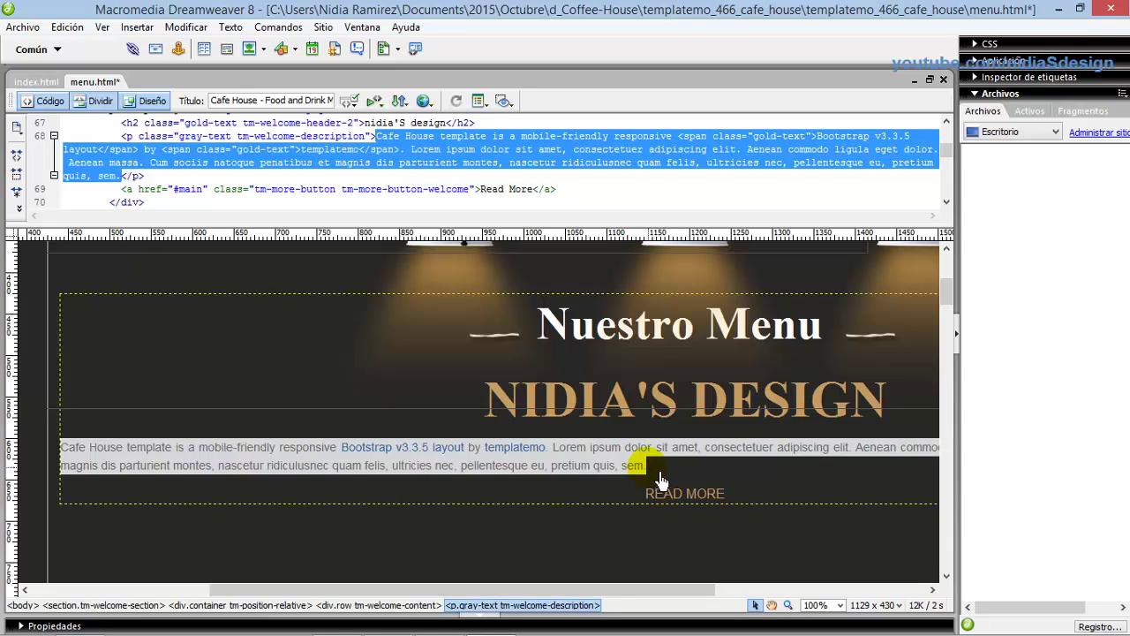
key(Delete)
text(En este )
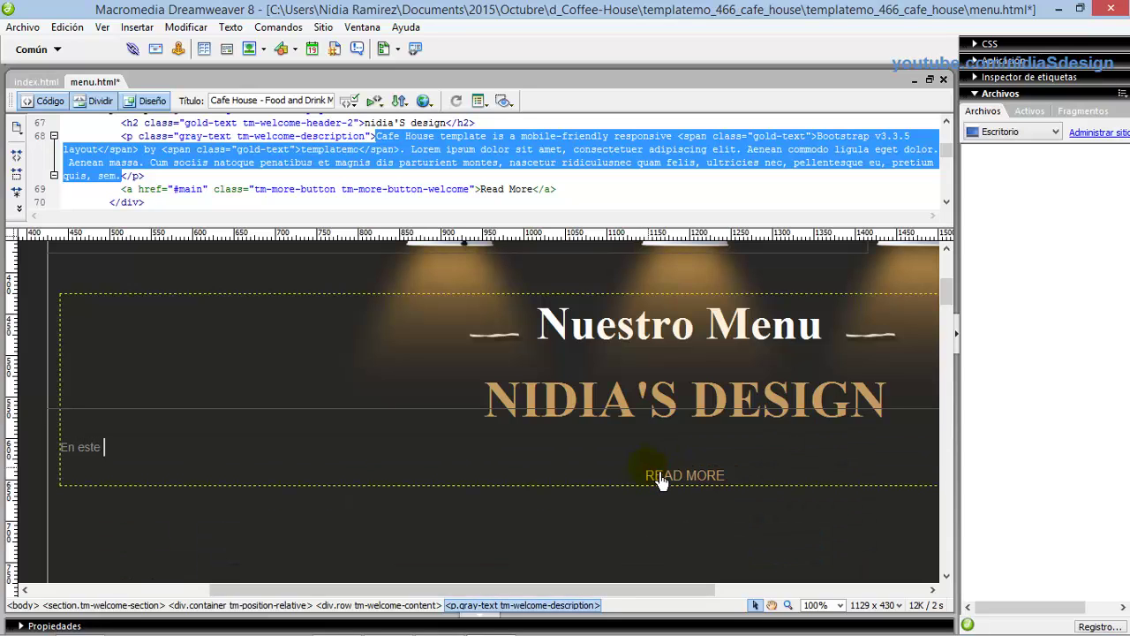
text(breve tex)
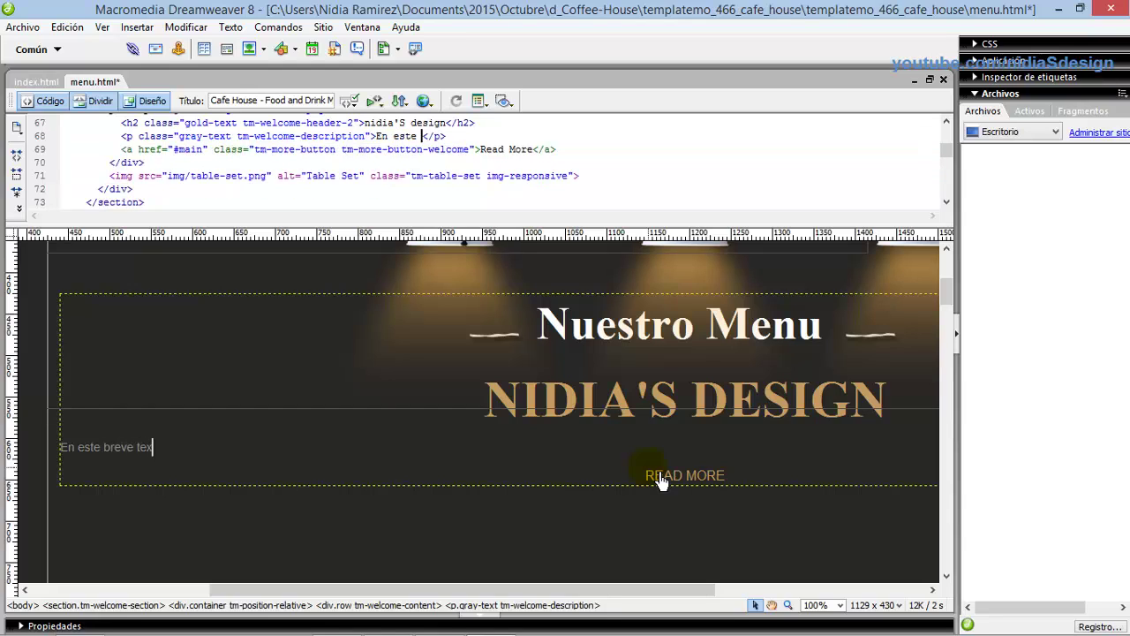
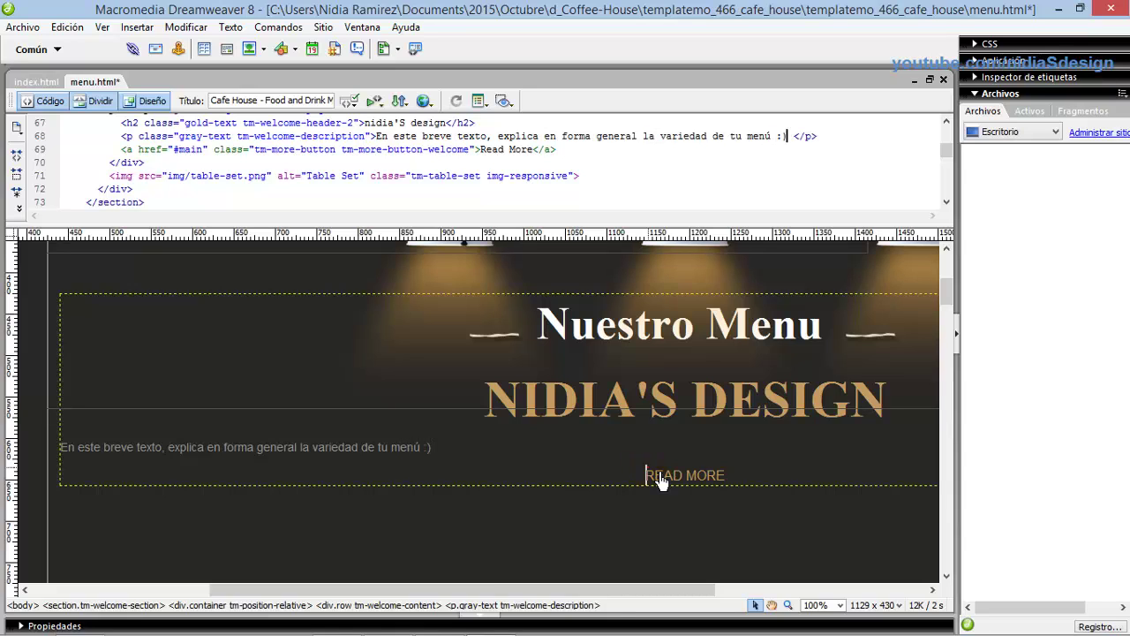
Replace the READ MORE link text on menu.html with 'Leer mas'
drag(661, 477, 769, 492)
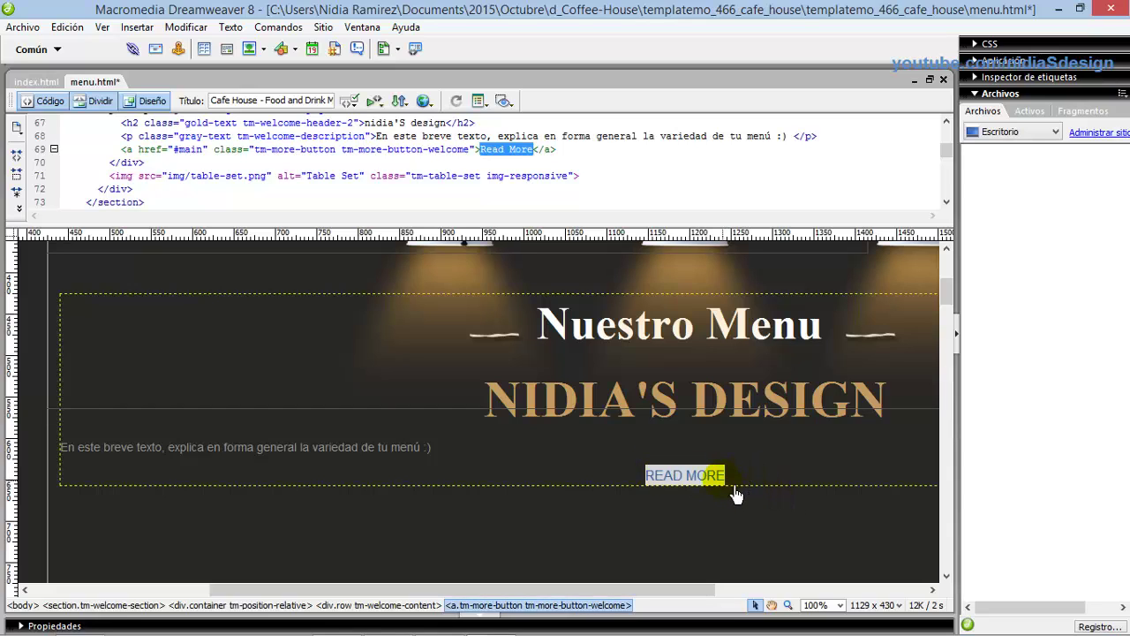
key(BackSpace)
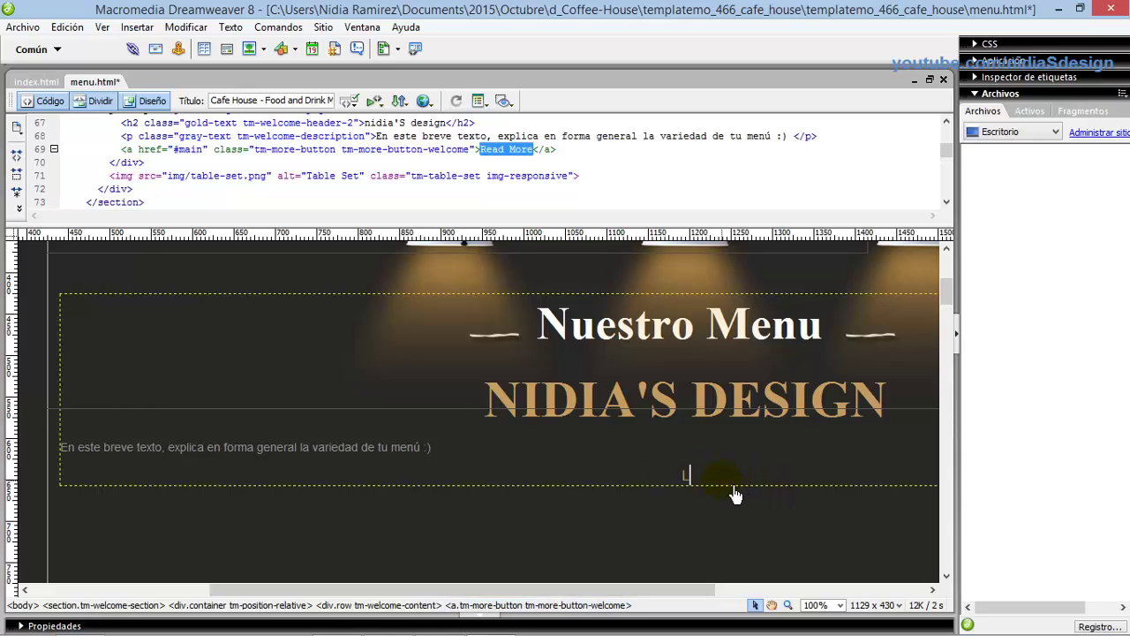
text(Leer )
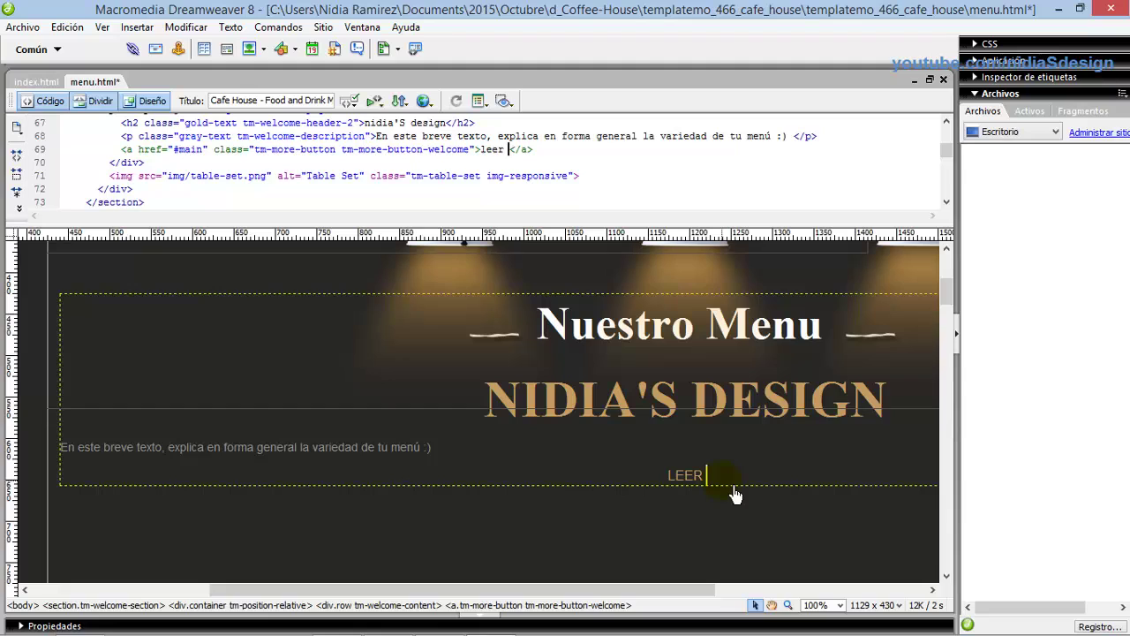
text(mas)
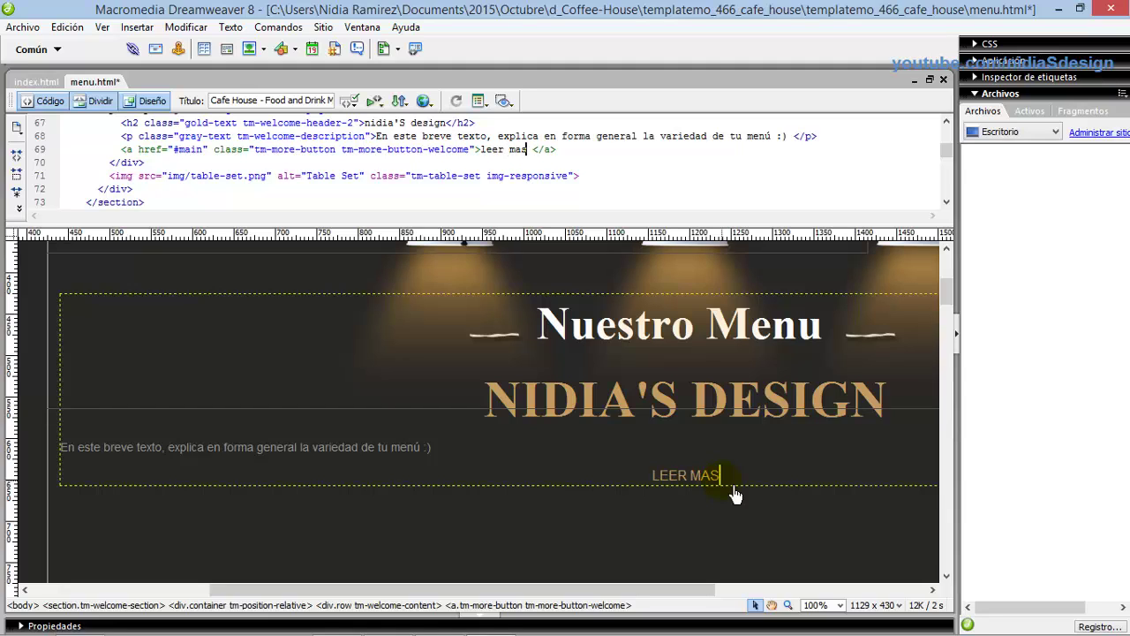
Deselect the edited link and save menu.html from the Archivo menu
click(608, 328)
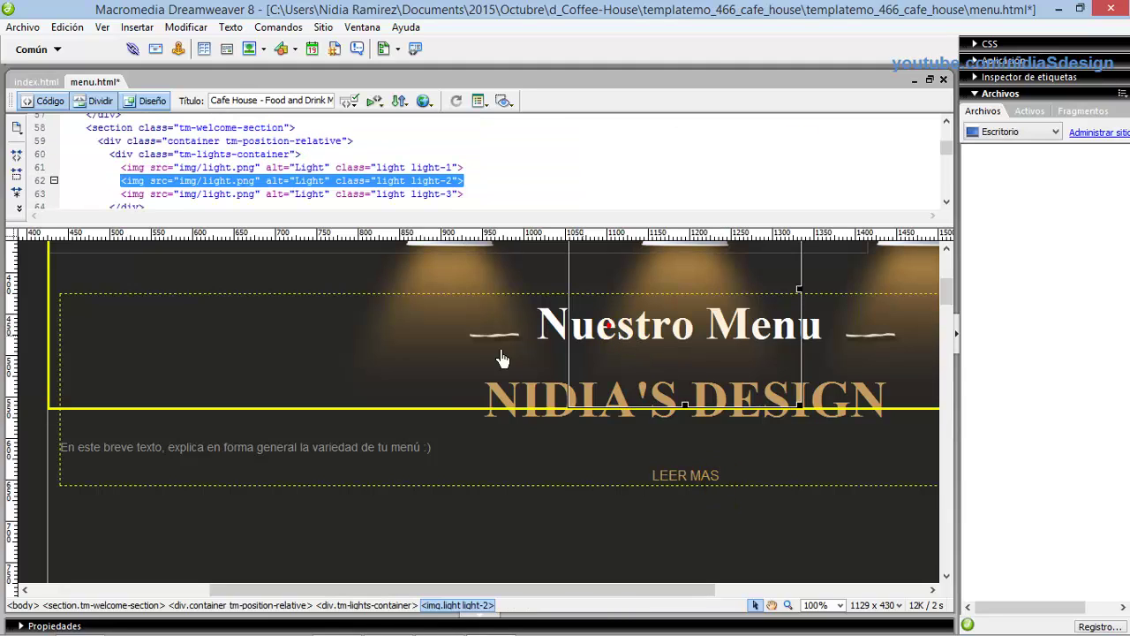
click(340, 327)
click(331, 447)
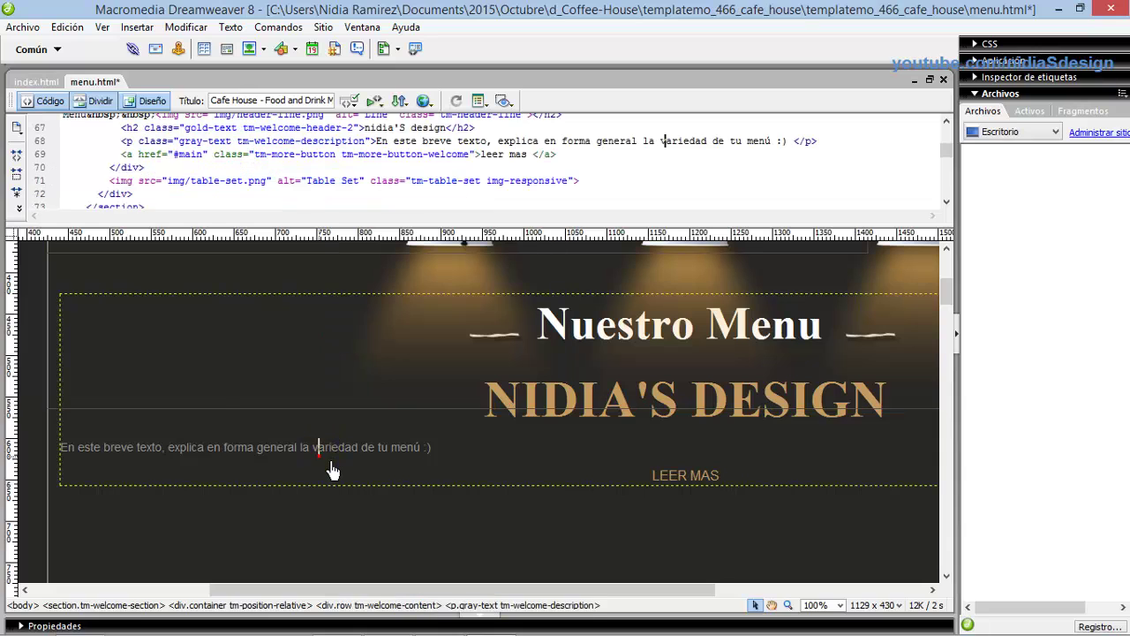
click(27, 29)
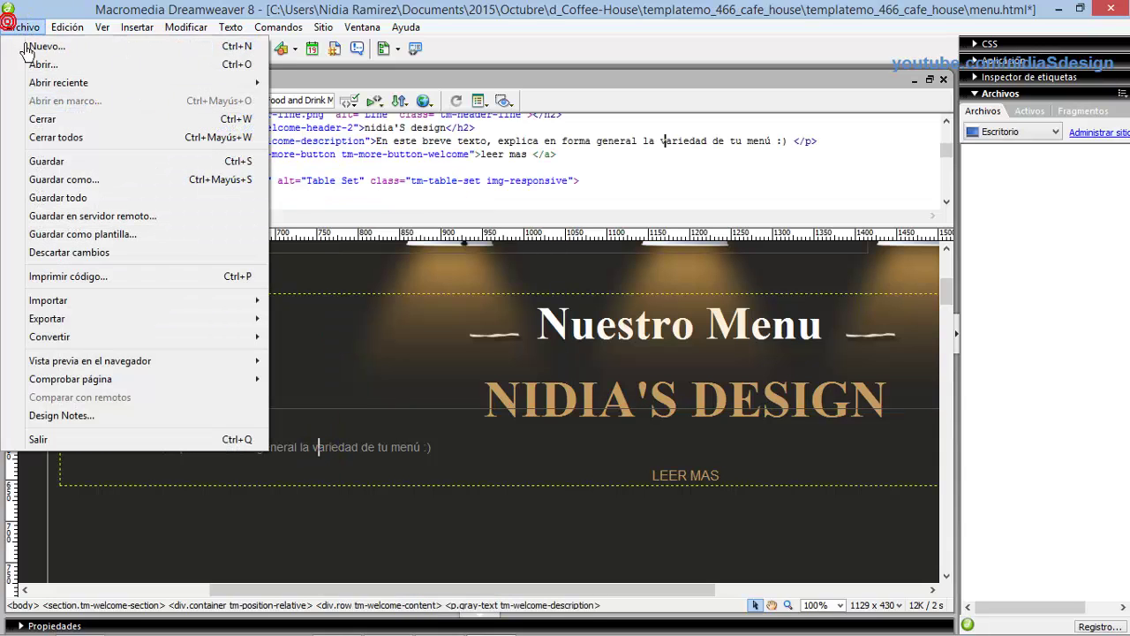
click(44, 164)
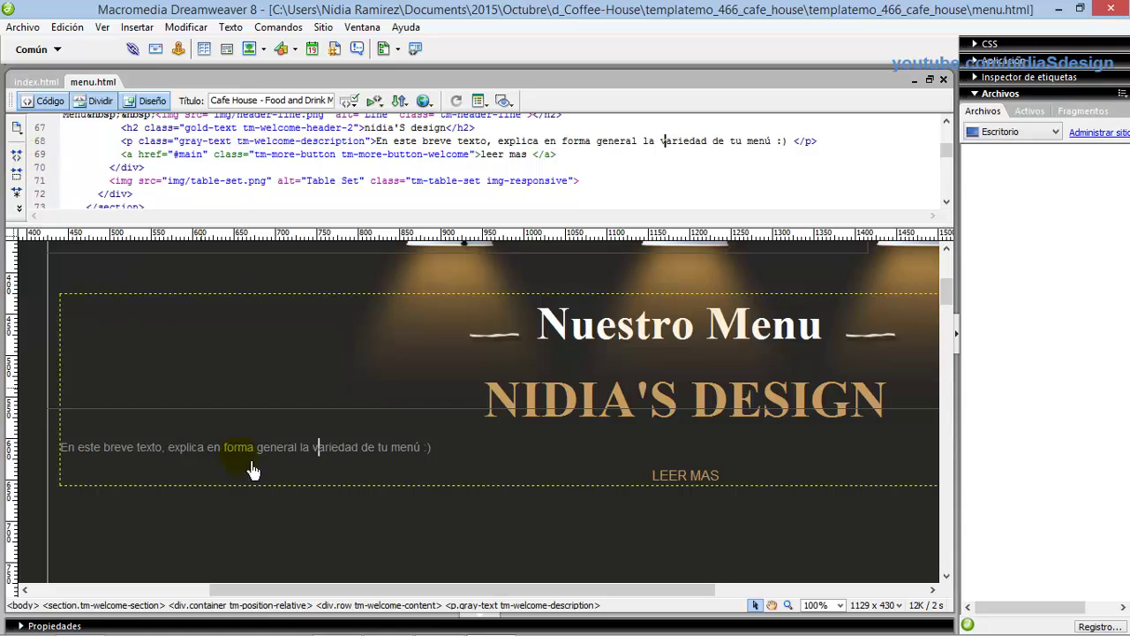
Reload the menu.html preview in Chrome to show the saved Spanish text
mouse_move(357, 631)
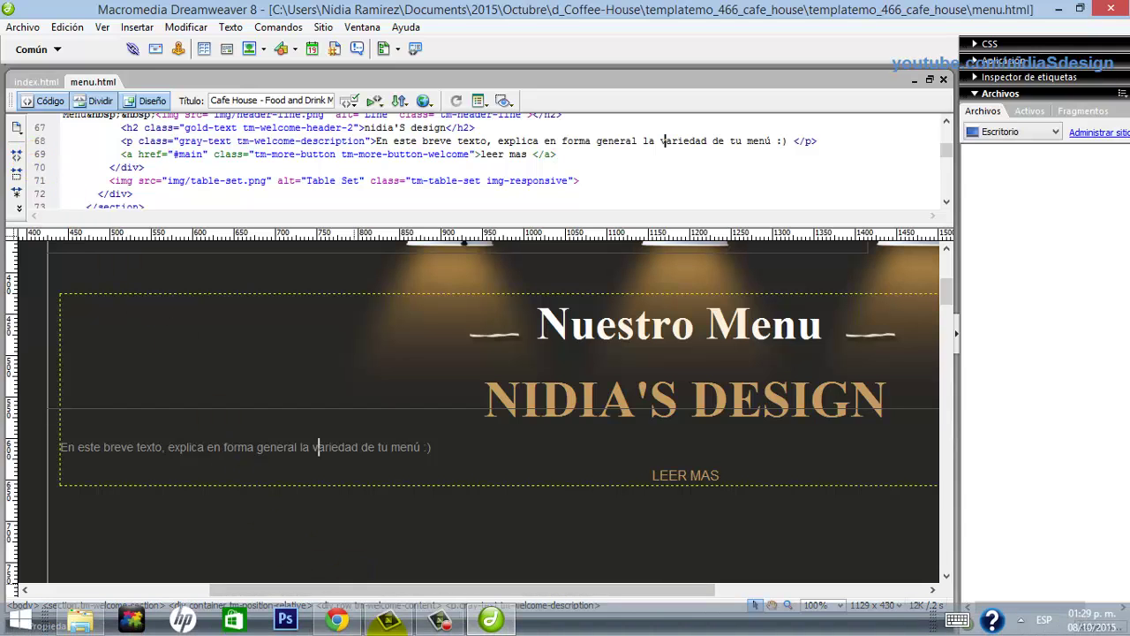
click(336, 622)
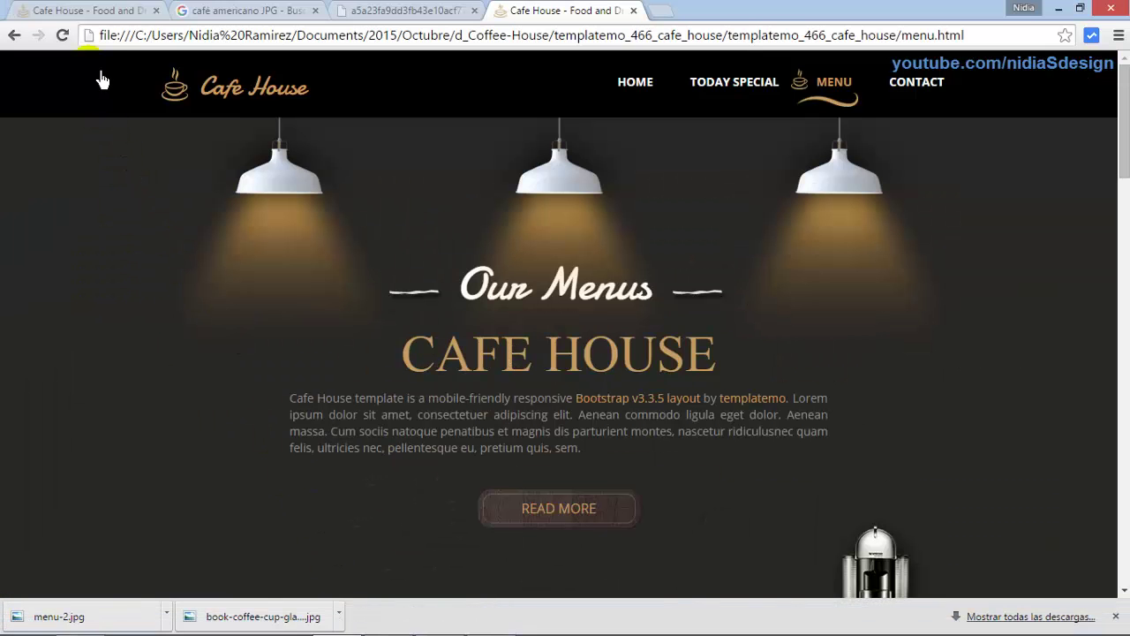
click(63, 35)
click(74, 40)
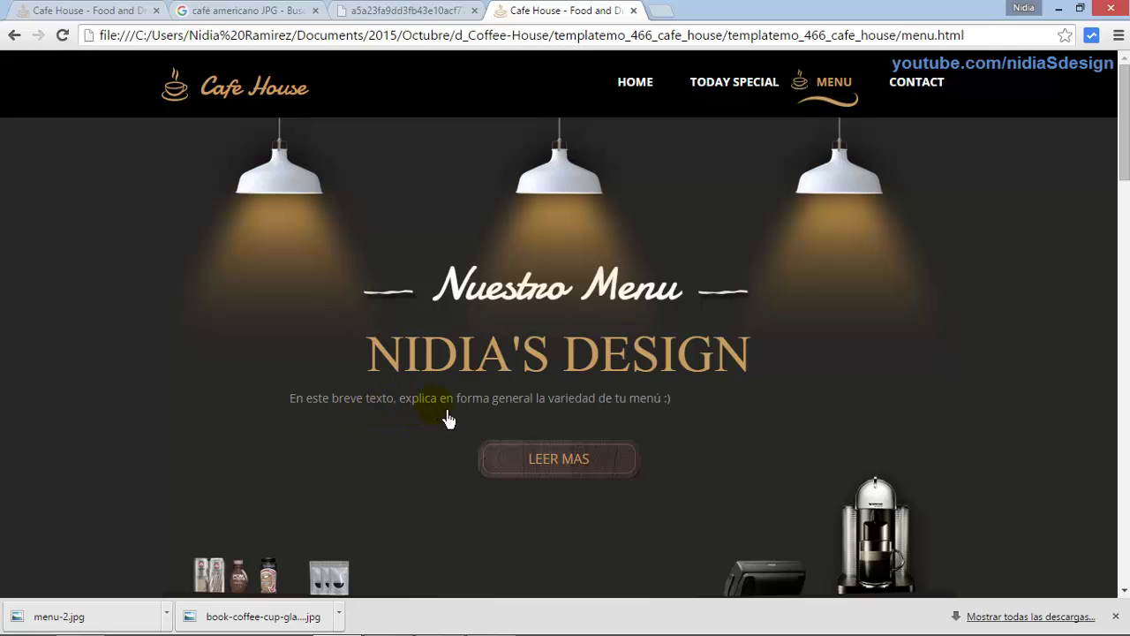
Follow the LEER MAS link to the menus section, then return to Dreamweaver
click(576, 467)
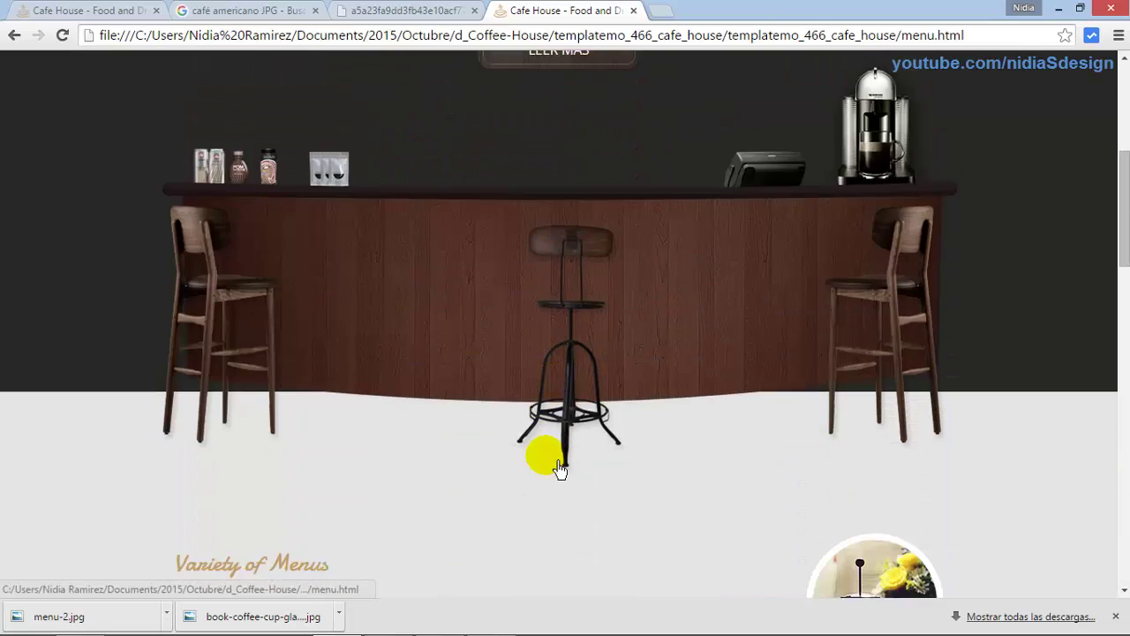
scroll(567, 499, down, 2)
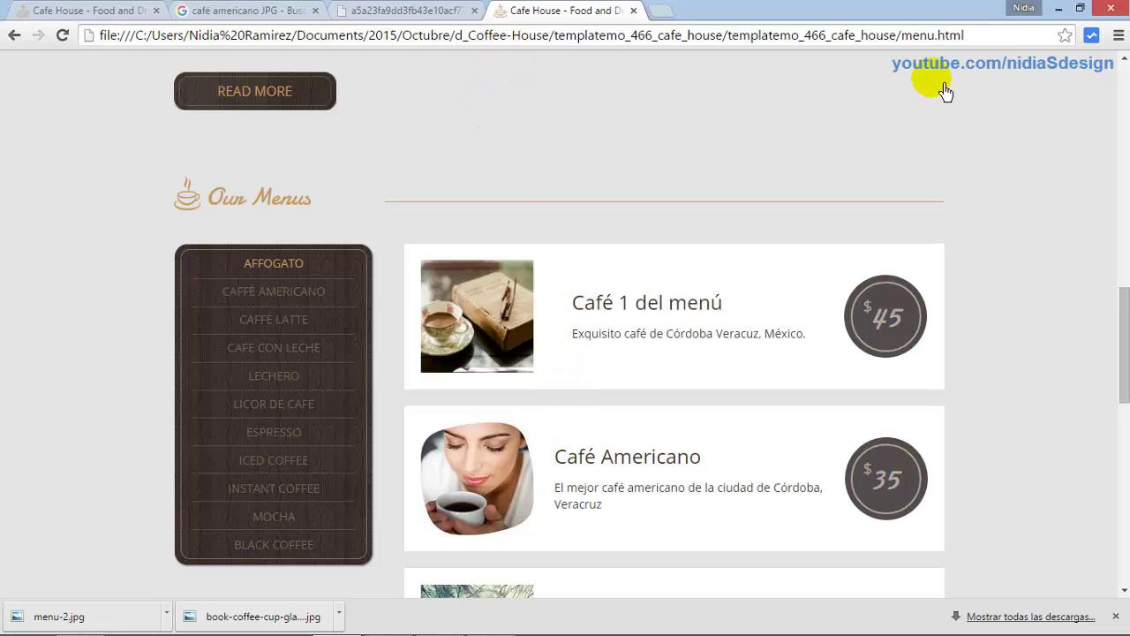
click(1057, 9)
click(513, 622)
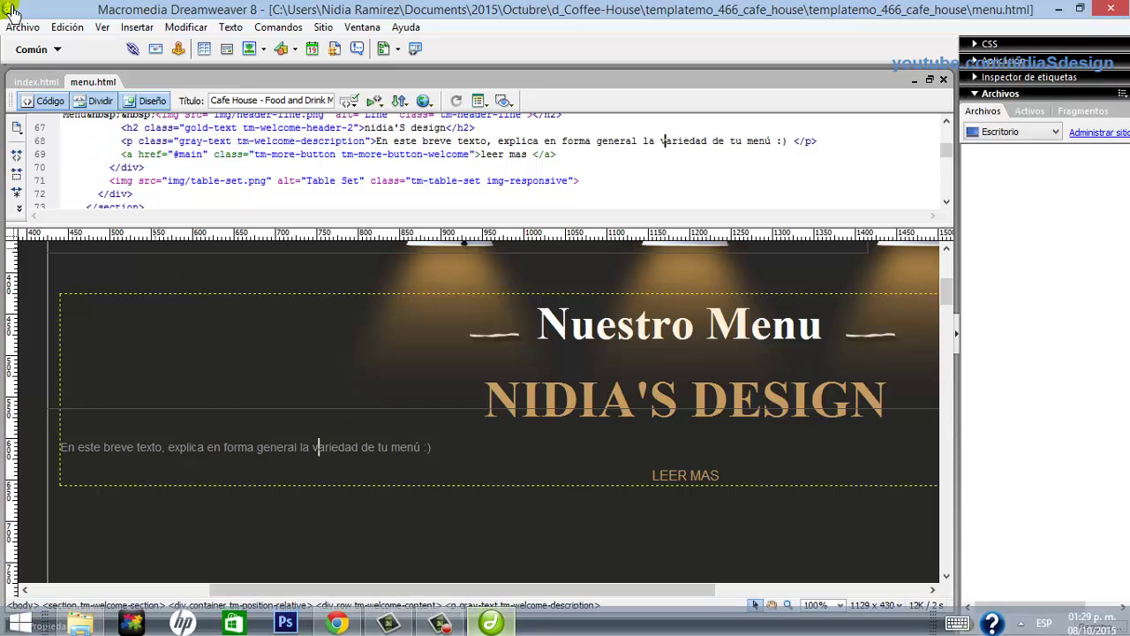
Open contact.html from the template folder via Archivo > Abrir
click(23, 28)
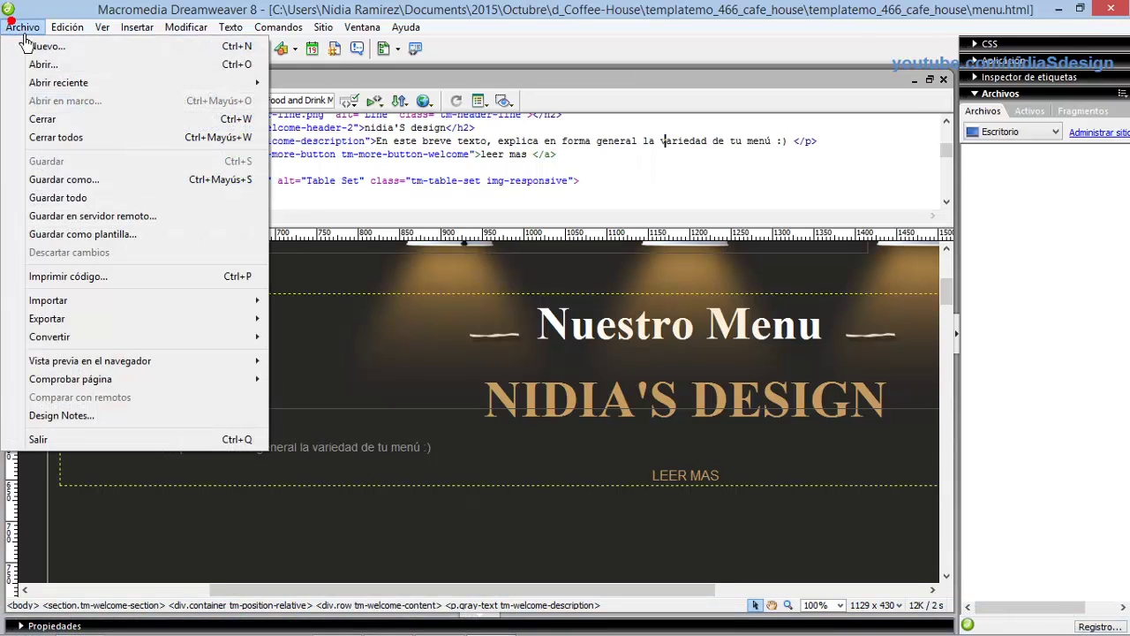
click(26, 60)
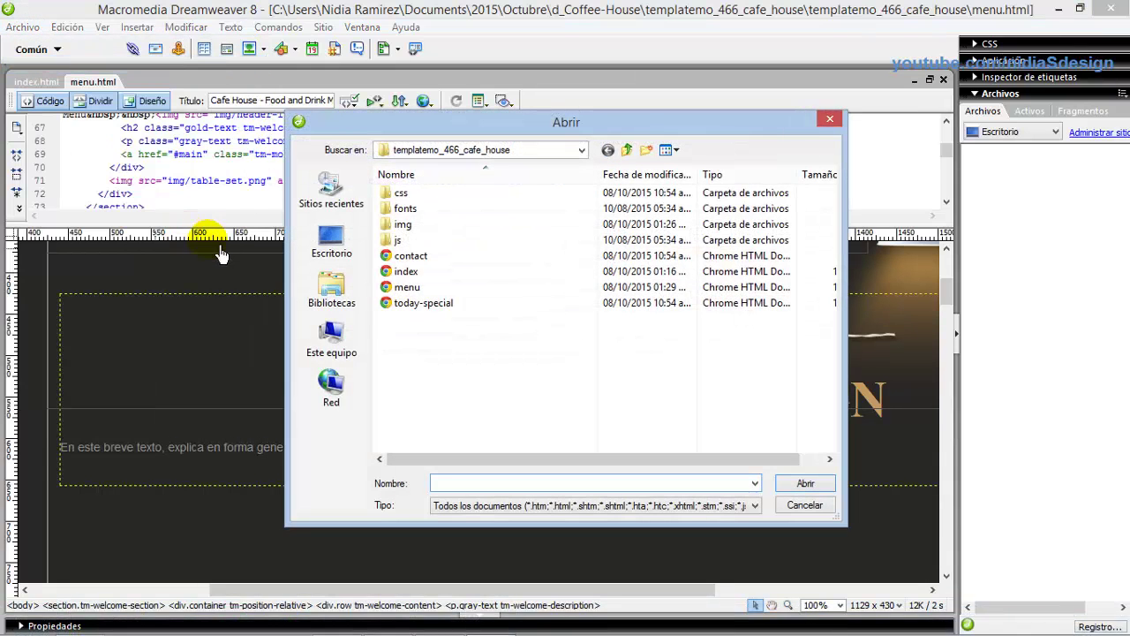
double_click(394, 257)
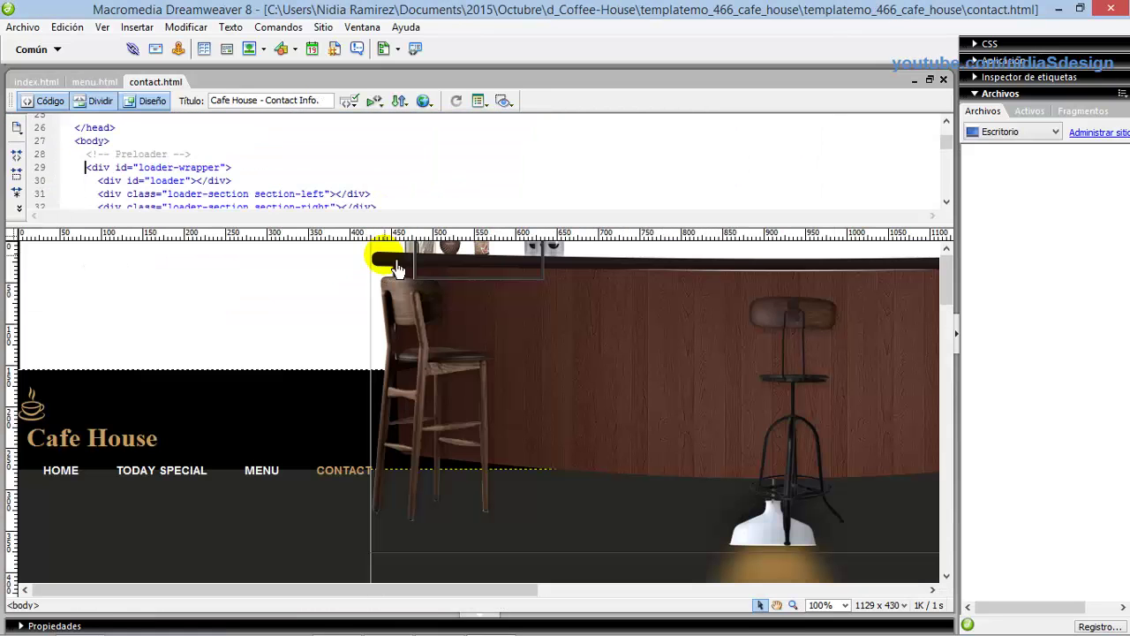
Overwrite the 'Cafe House' heading on contact.html with the author's brand name
drag(950, 287, 948, 298)
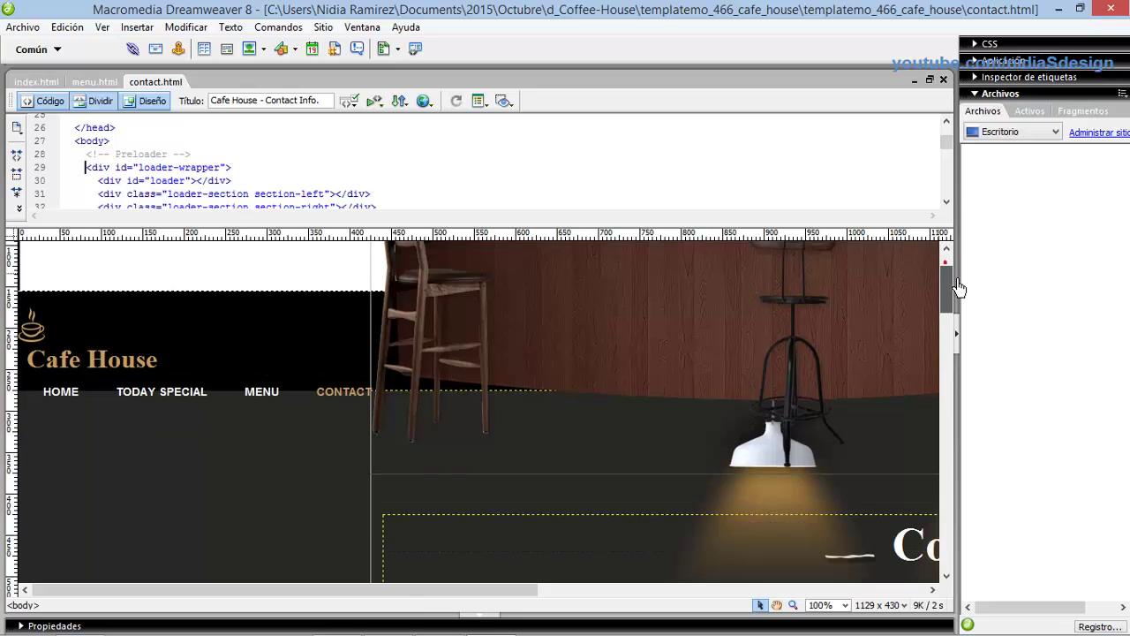
click(59, 369)
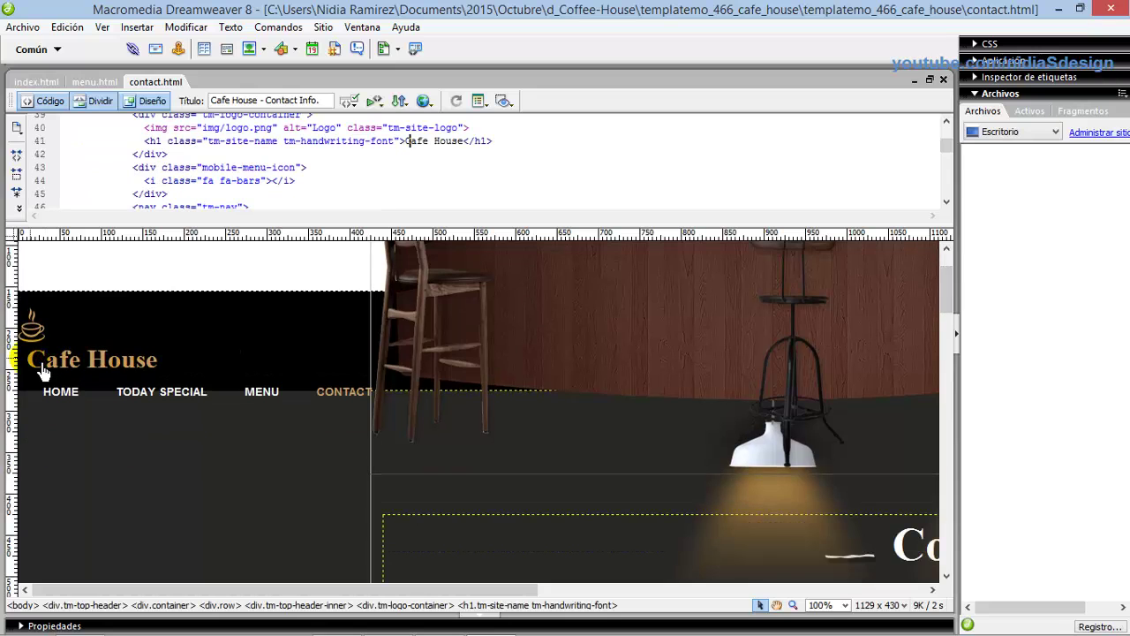
drag(12, 368, 167, 369)
text(ni)
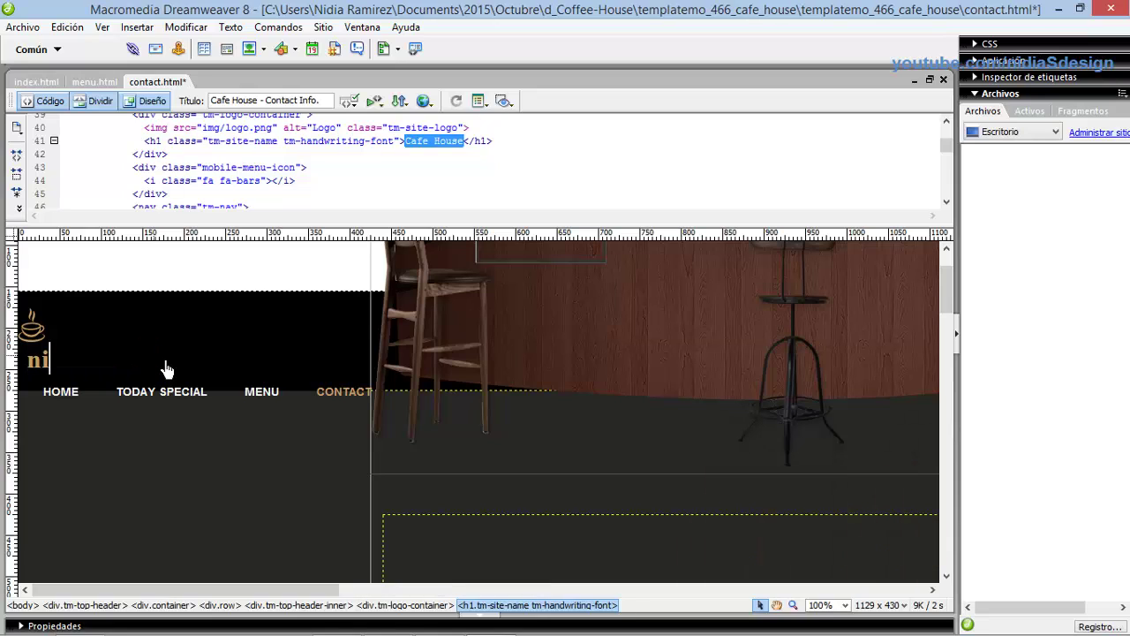
text(dia'S design Café)
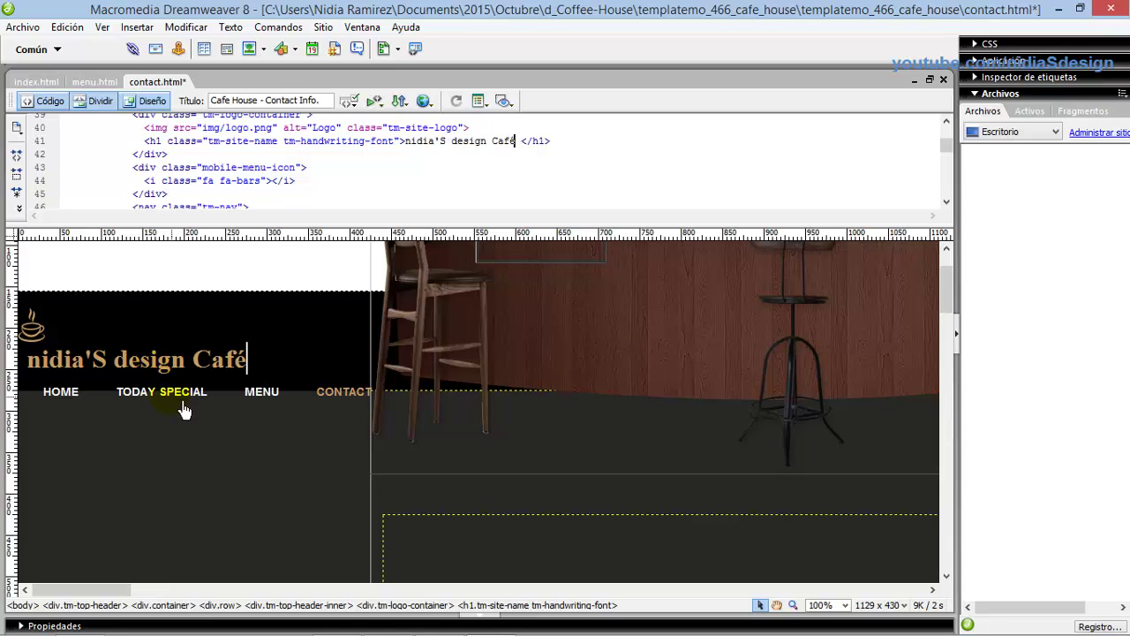
scroll(283, 416, down, 1)
scroll(283, 417, down, 5)
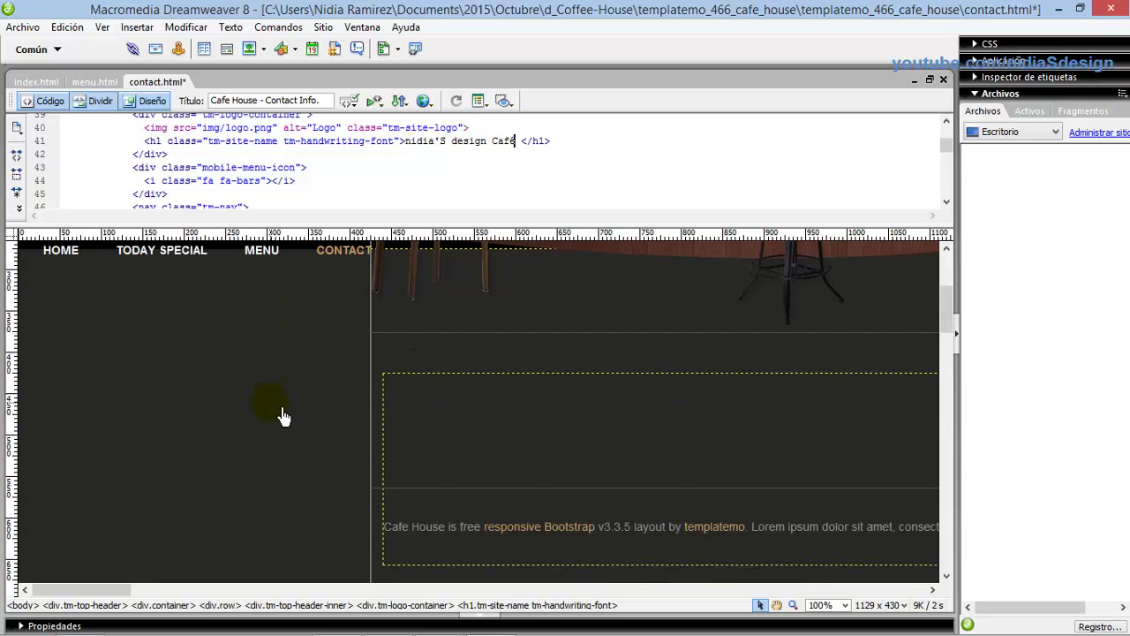
scroll(283, 417, down, 1)
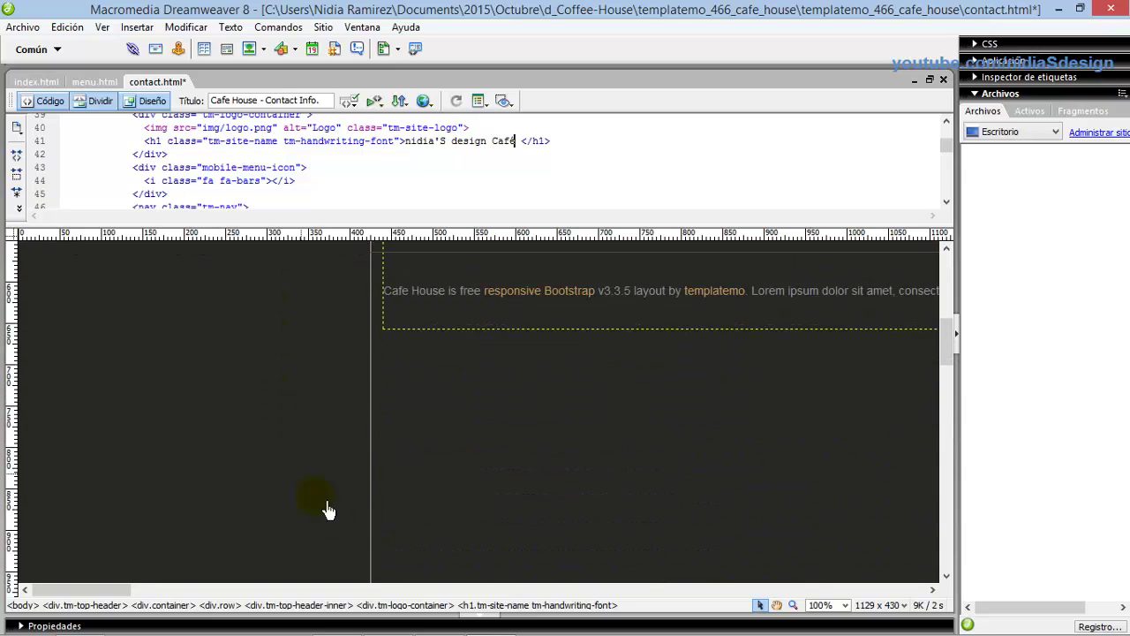
scroll(632, 499, down, 1)
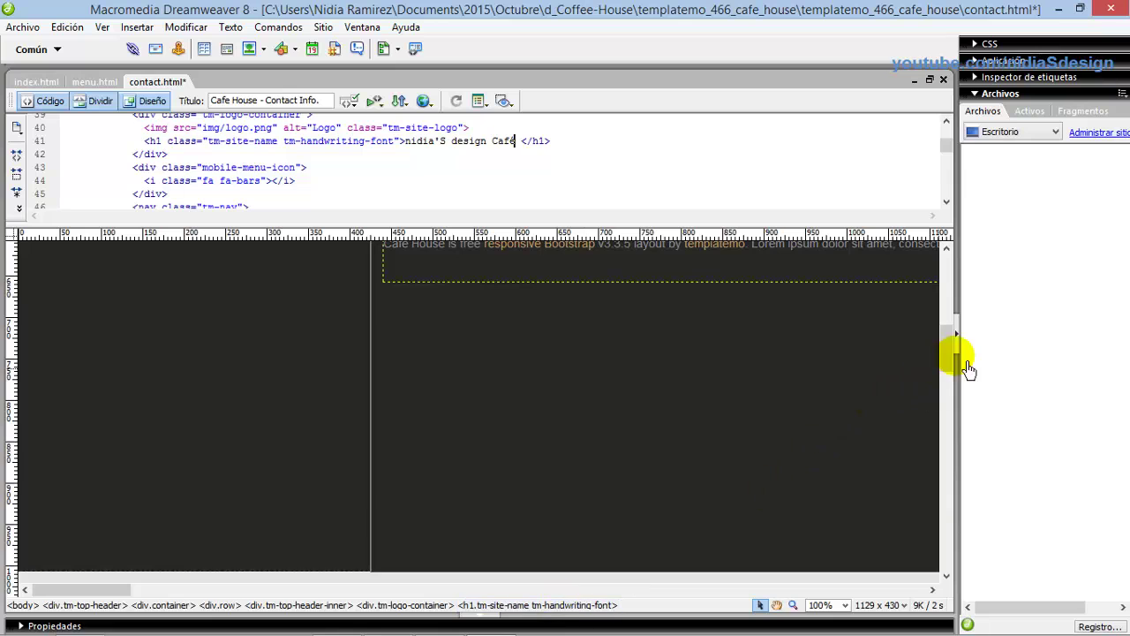
Retitle the form heading to 'Estamos encantados de recibir tus comentarios'
drag(949, 362, 946, 409)
drag(62, 284, 272, 313)
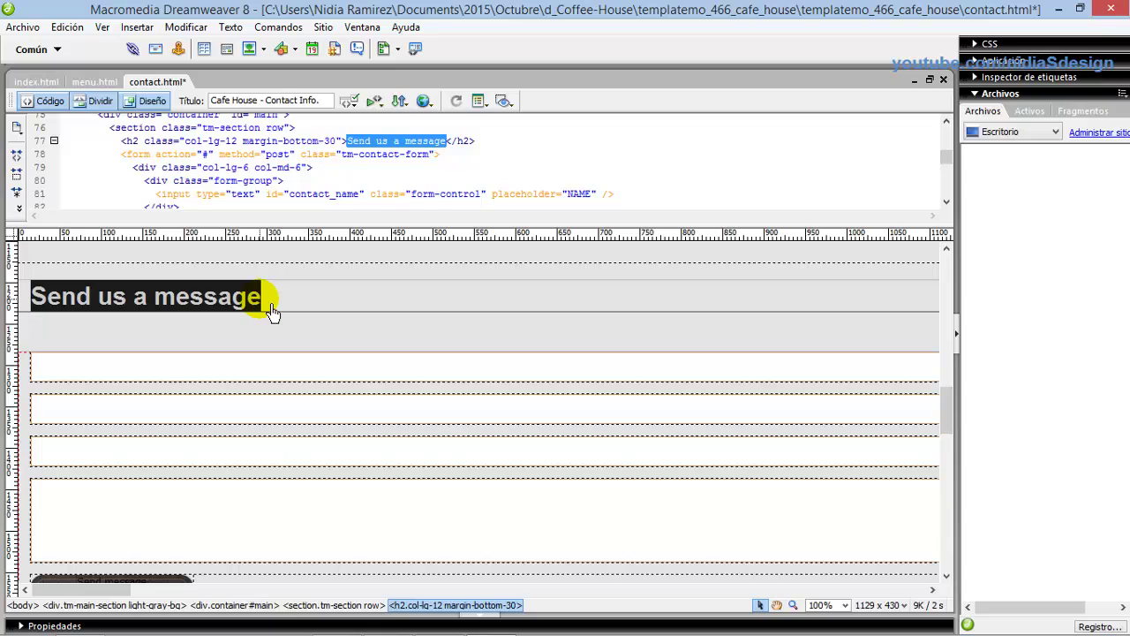
text(M)
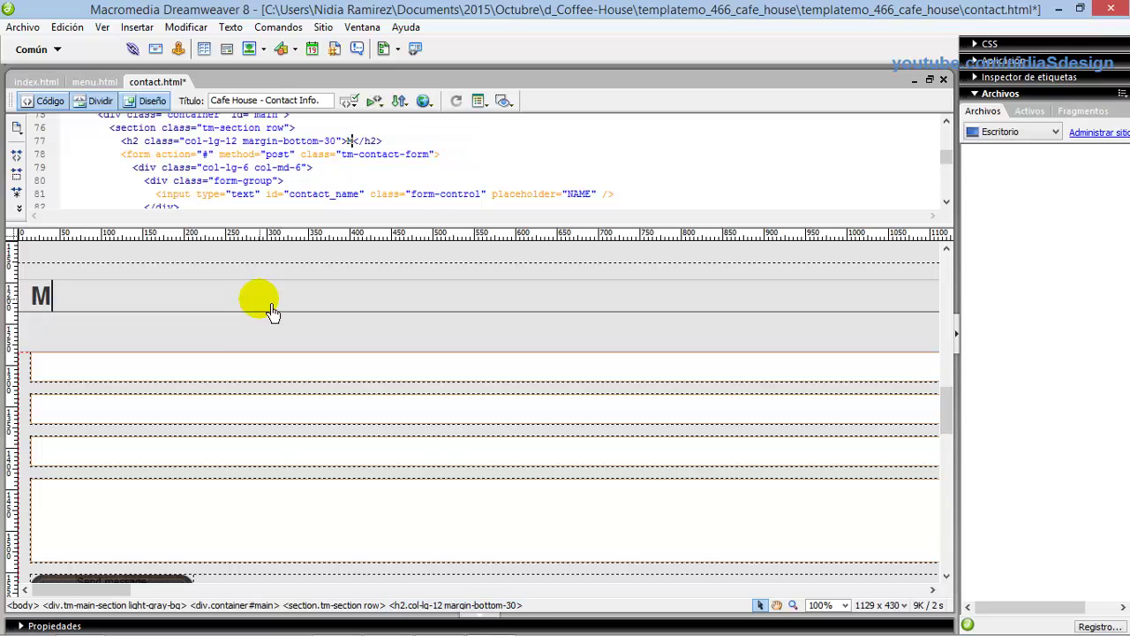
text(ándan)
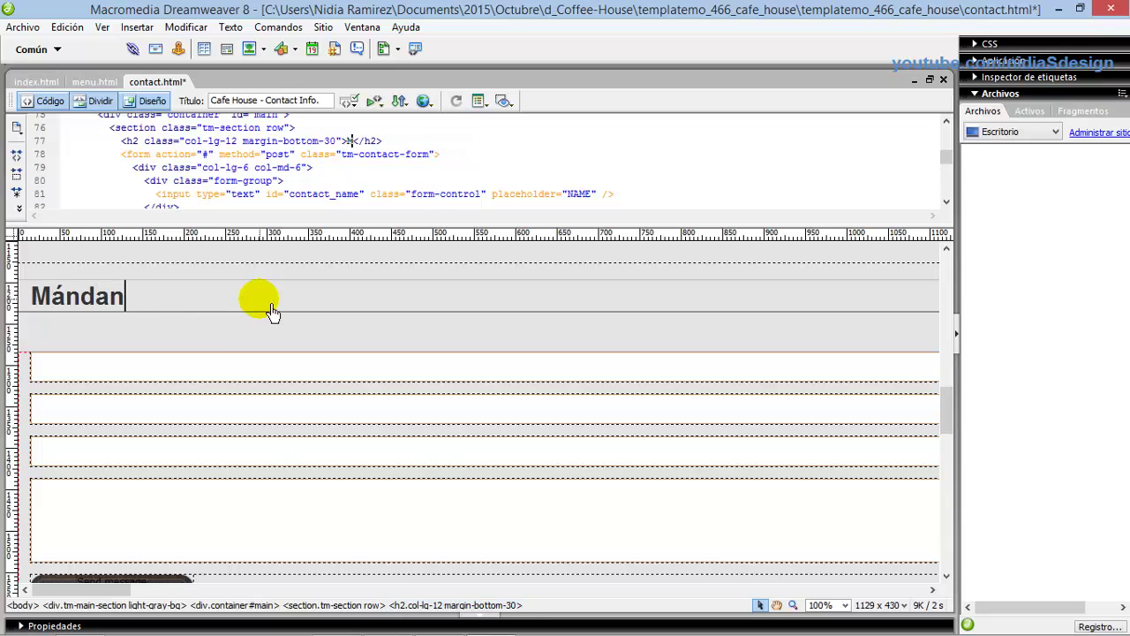
text(os un mensaje)
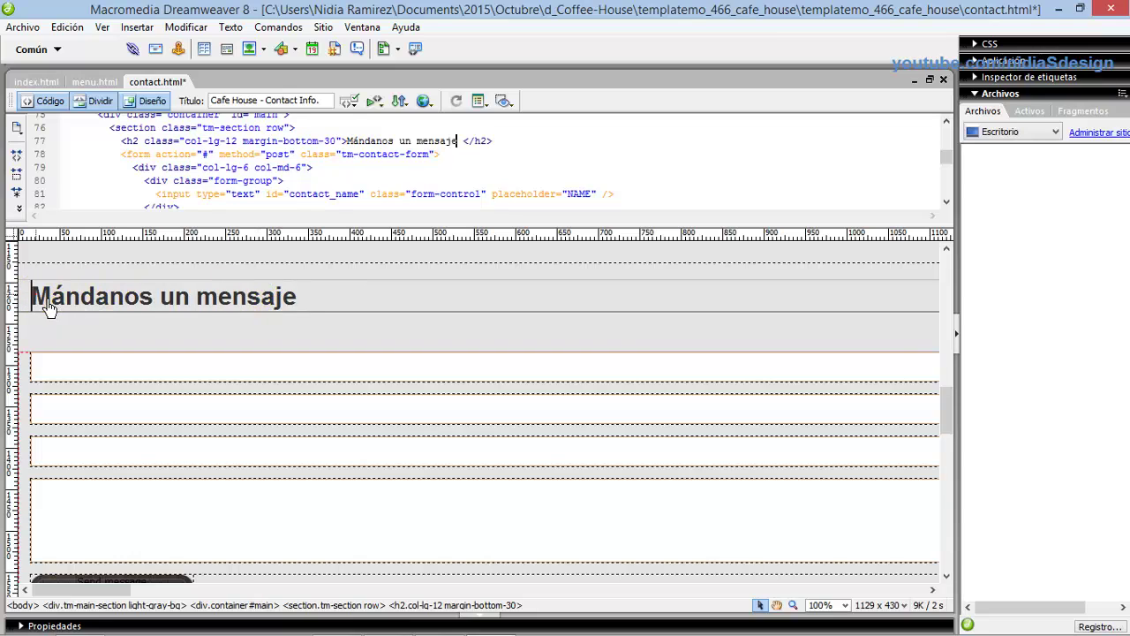
drag(36, 296, 308, 311)
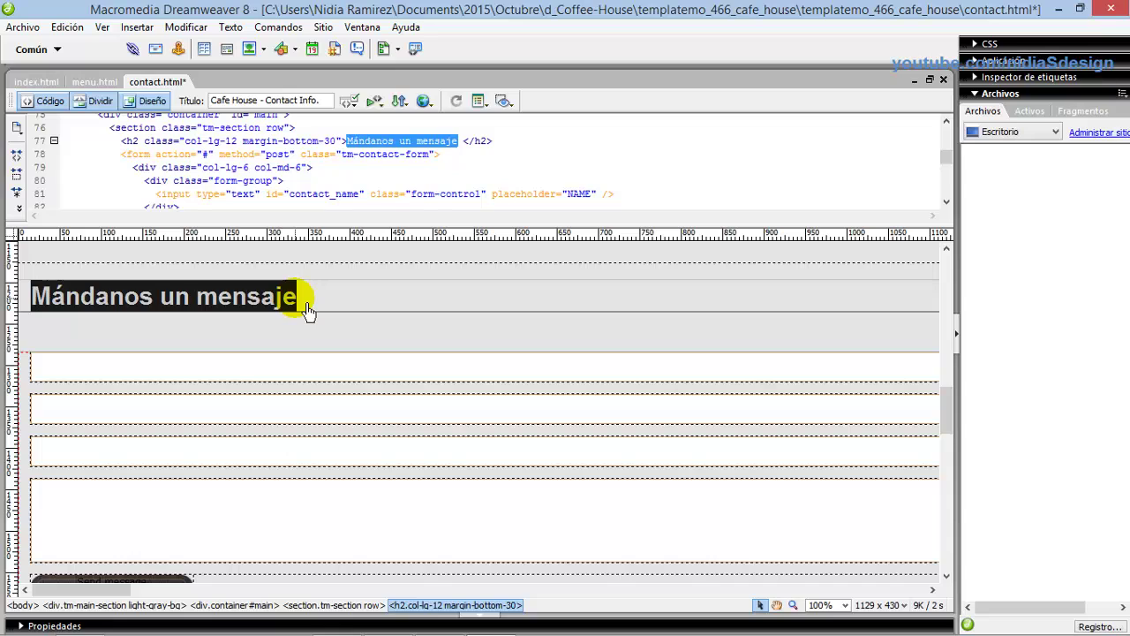
text(Estamos )
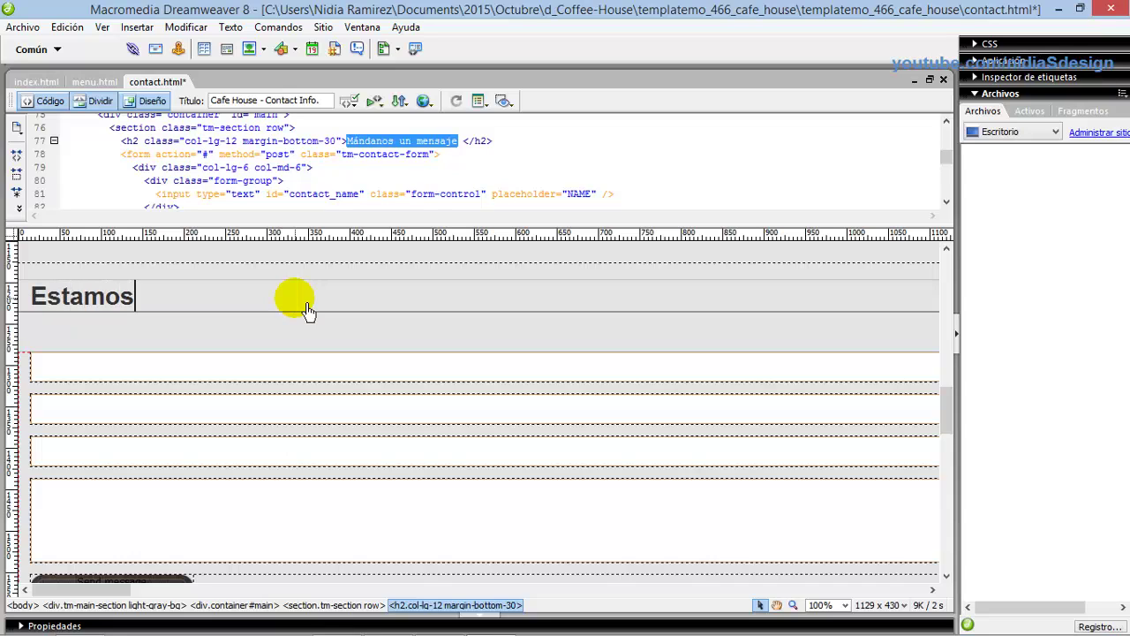
text(encantad)
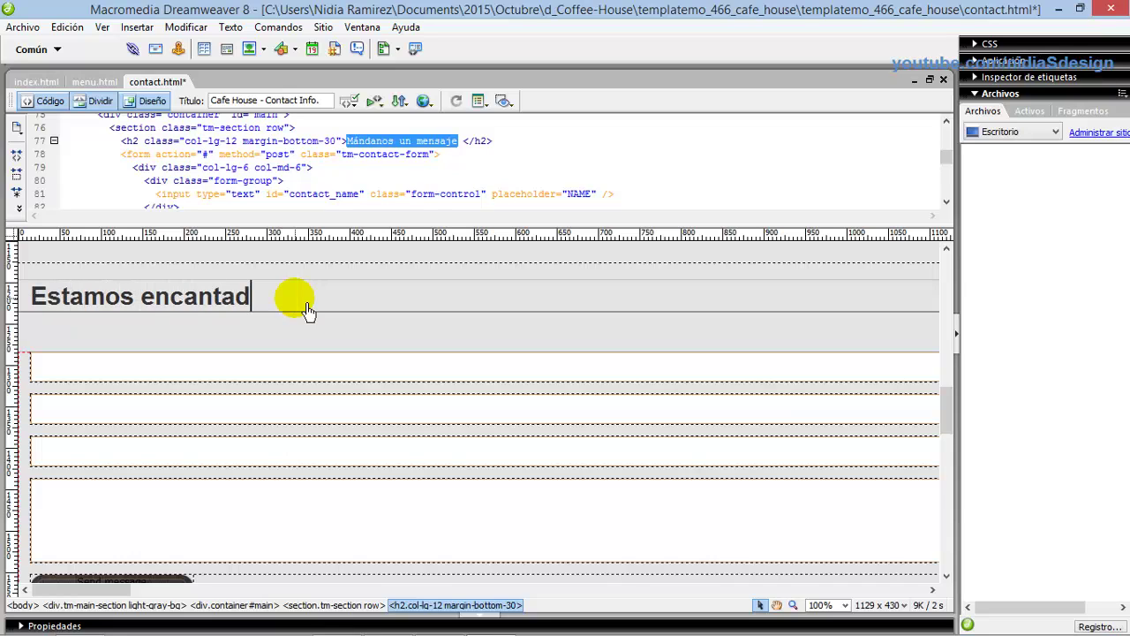
text(os de rec)
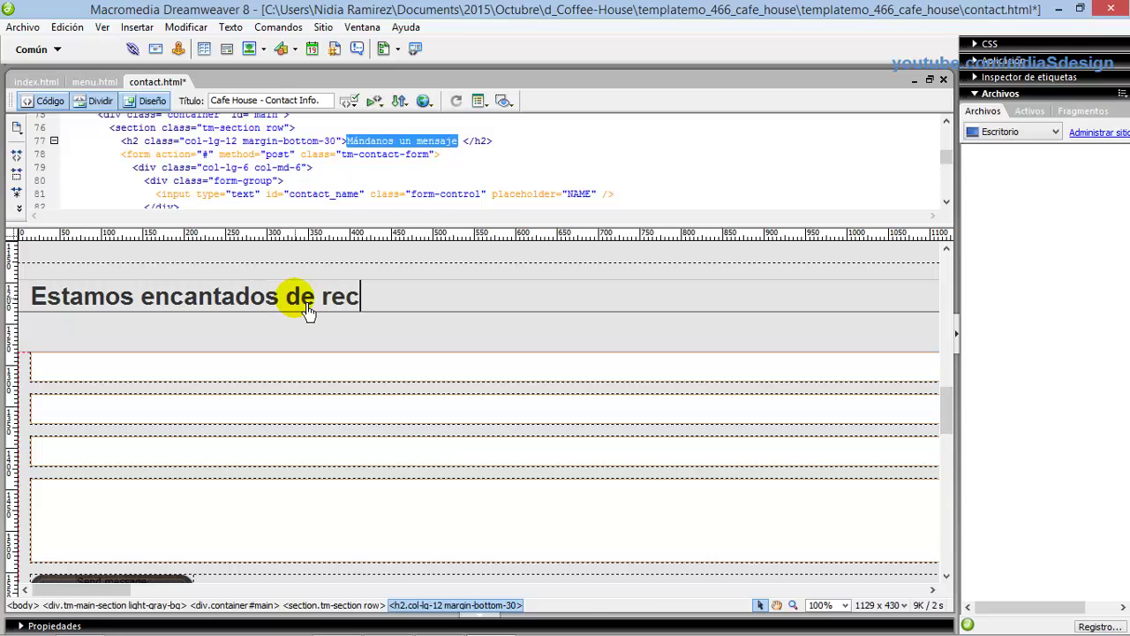
text(ibir)
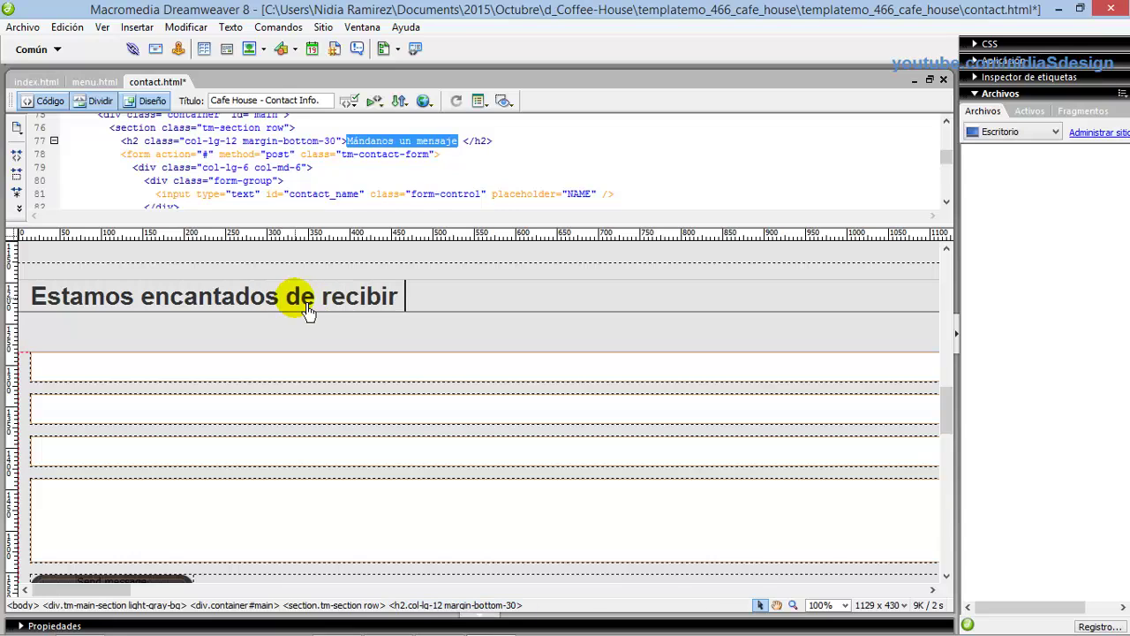
text( tus comentarios)
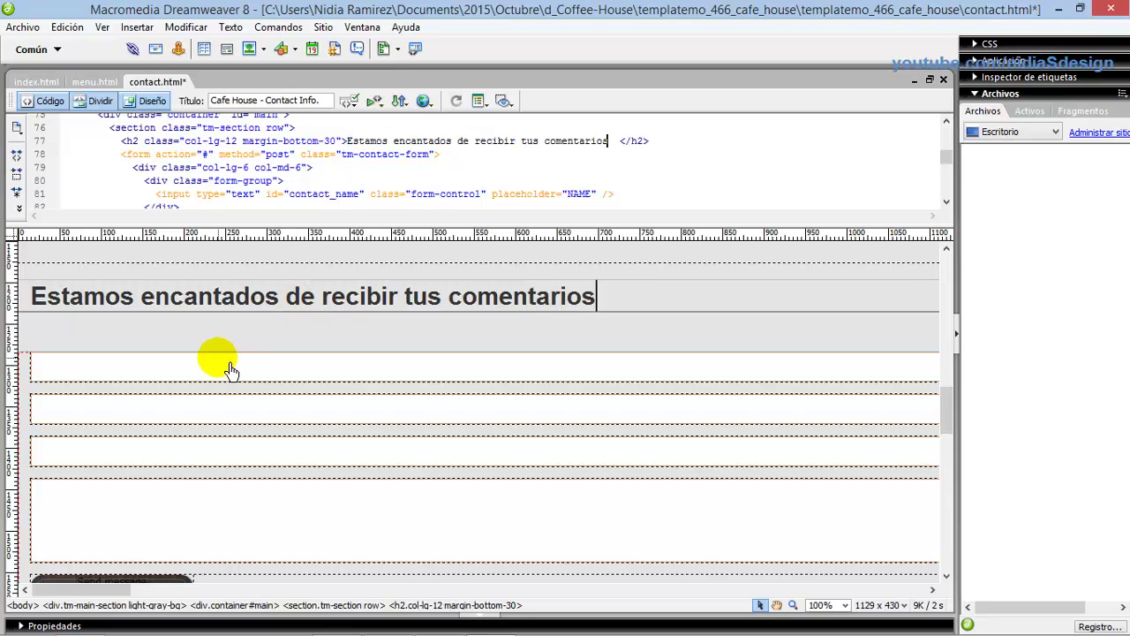
scroll(229, 365, down, 3)
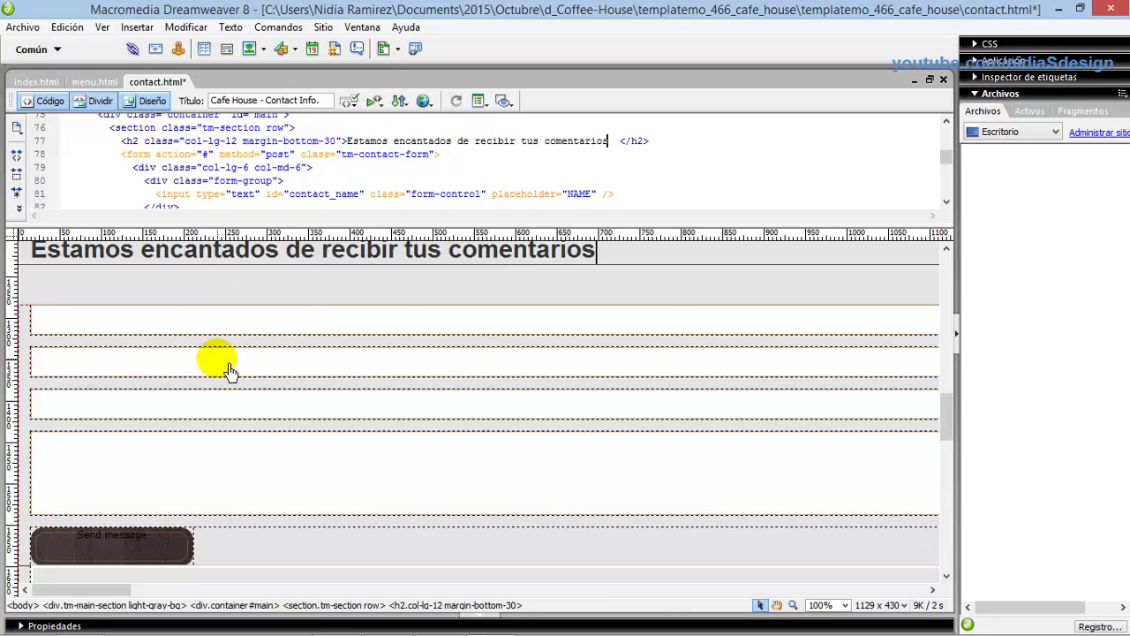
Delete the 'Send message' button label in code, then open contact.html from the folder to preview
click(100, 516)
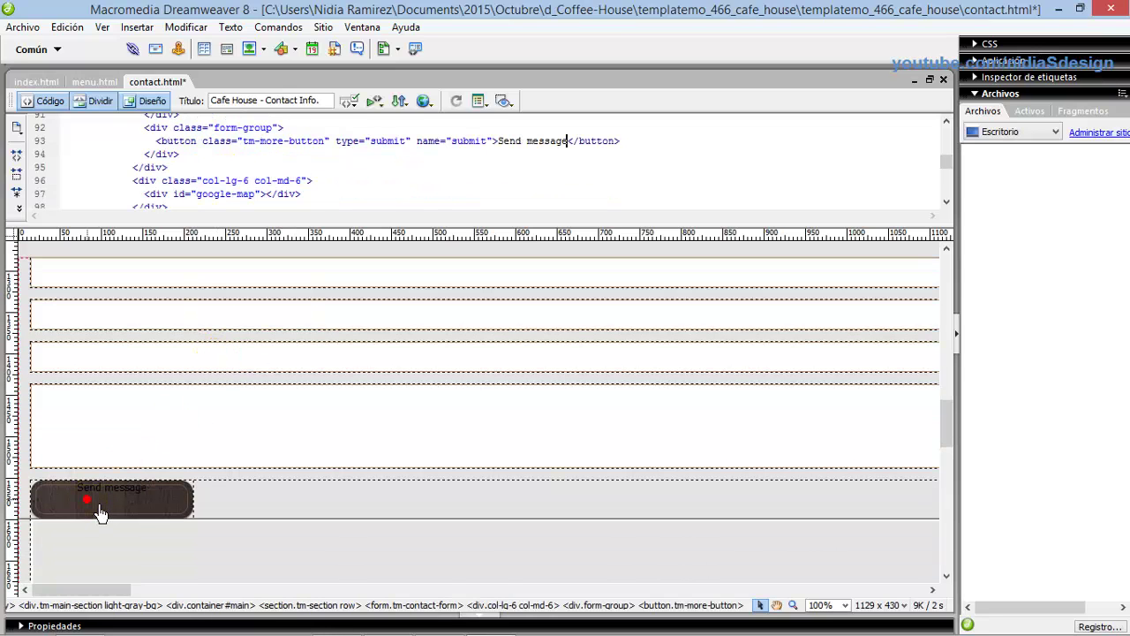
double_click(497, 141)
shift+click(578, 146)
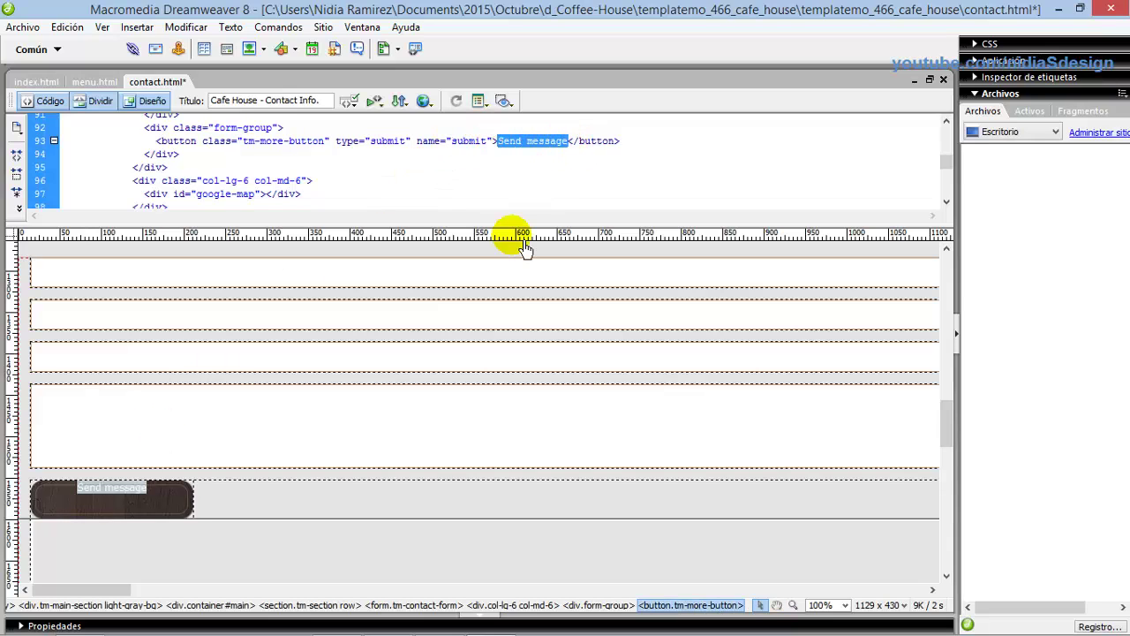
key(Delete)
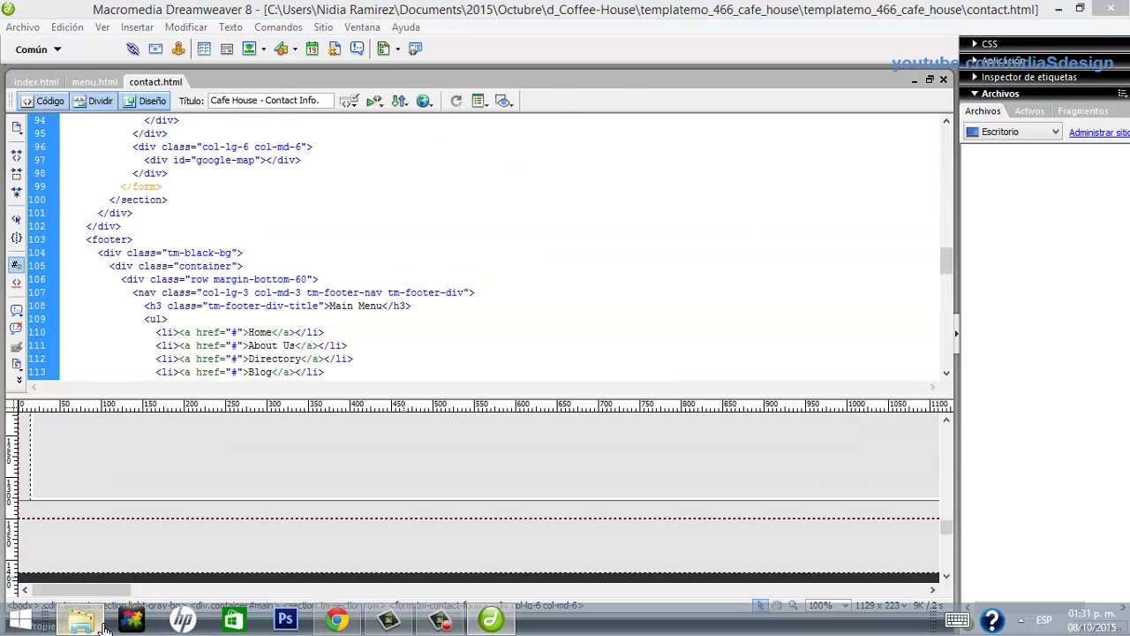
click(139, 622)
double_click(91, 254)
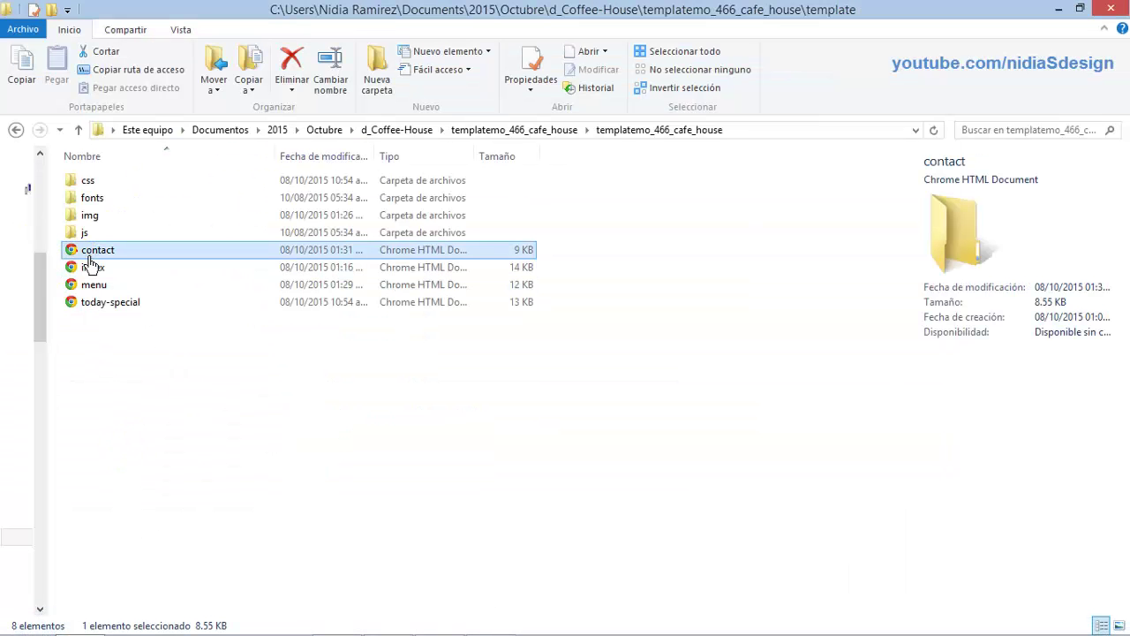